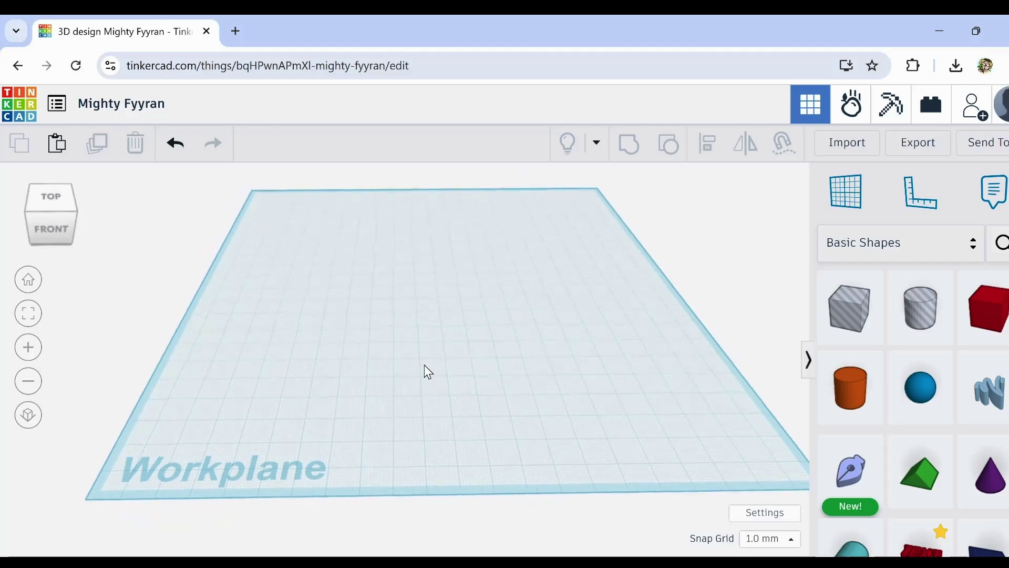
pyautogui.moveTo(430, 357); pyautogui.dragTo(401, 351, button='middle')
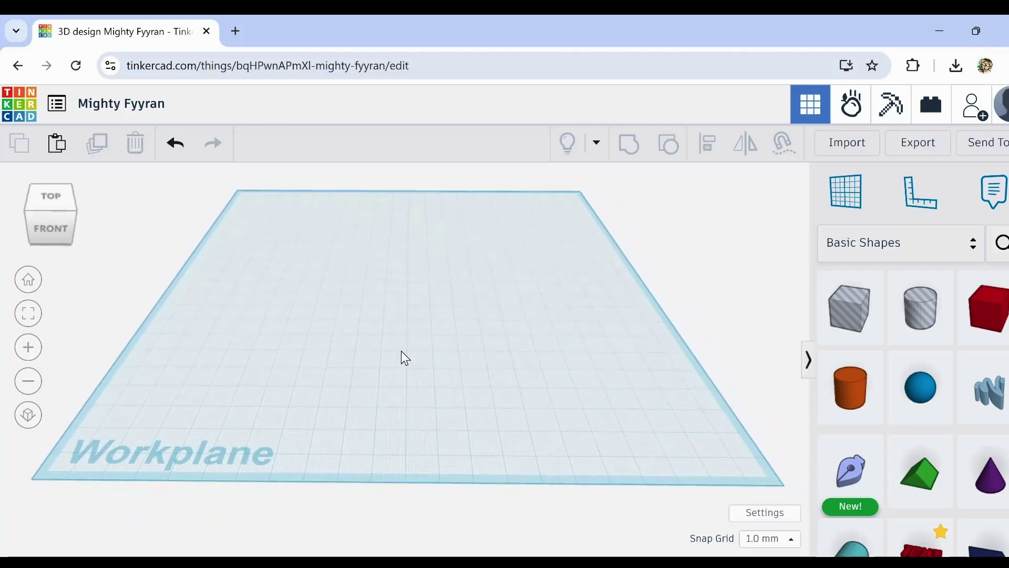
pyautogui.scroll(1, 434, 322)
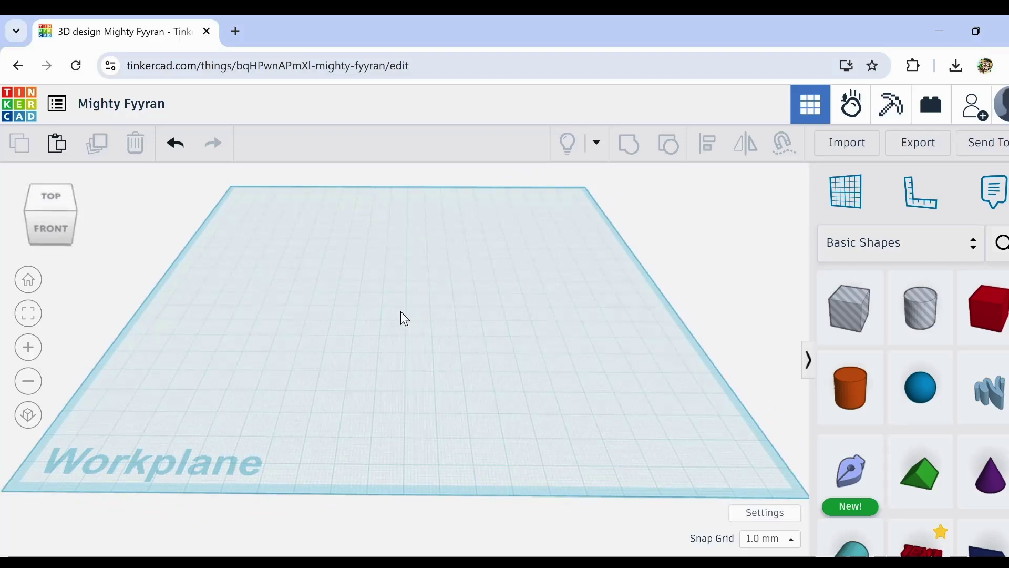
pyautogui.moveTo(401, 312)
pyautogui.mouseDown(button='middle')
pyautogui.moveTo(401, 343)
pyautogui.moveTo(405, 314)
pyautogui.mouseUp(button='middle')
pyautogui.scroll(1, 448, 310)
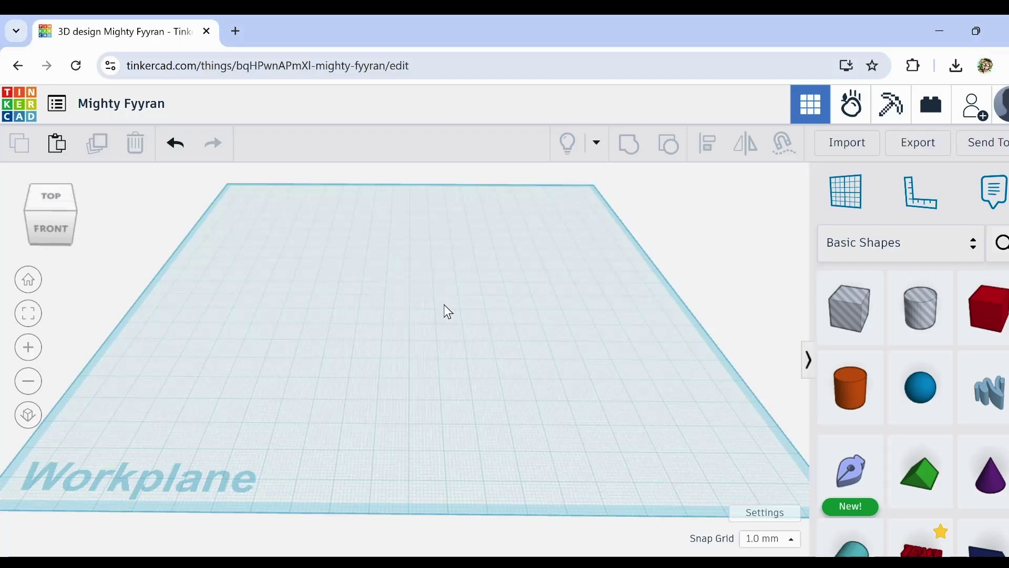
pyautogui.scroll(2, 402, 313)
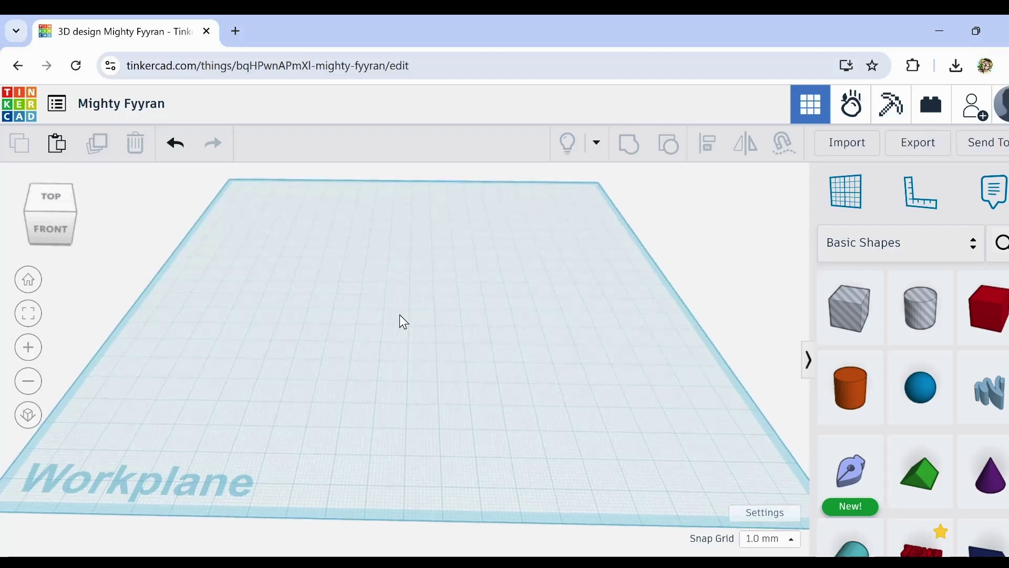
pyautogui.scroll(-3, 405, 318)
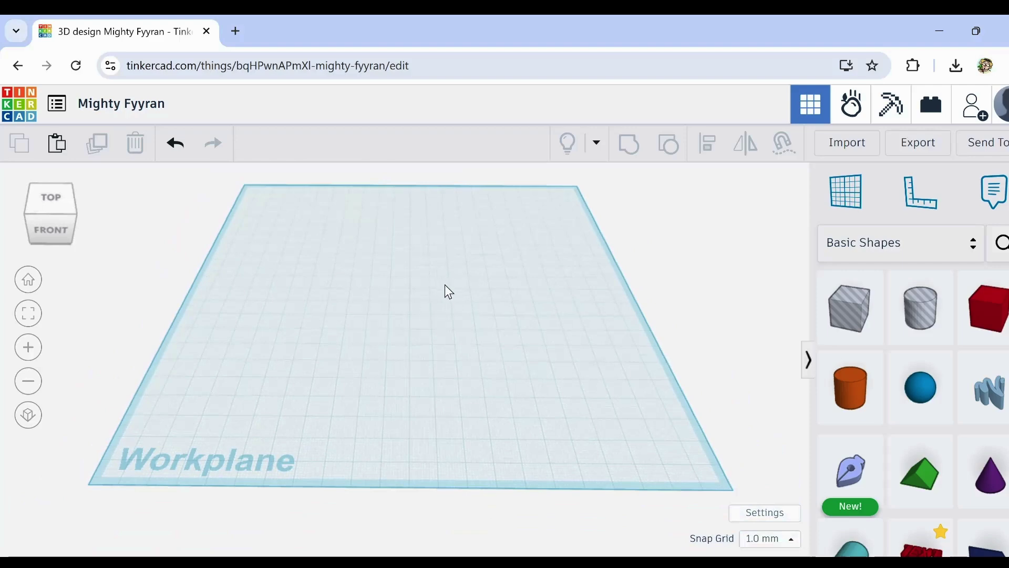
pyautogui.scroll(5, 431, 288)
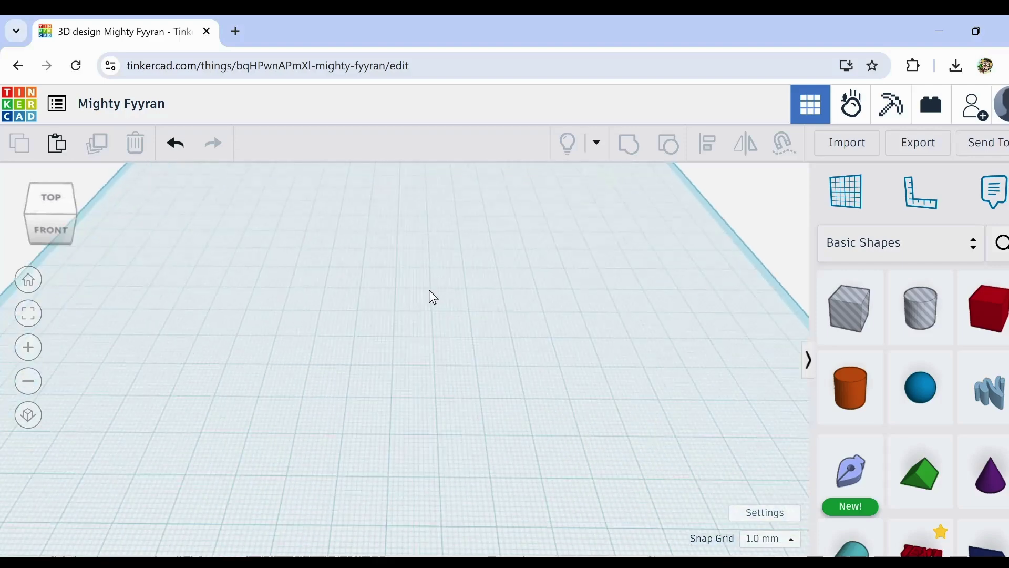
pyautogui.scroll(2, 429, 290)
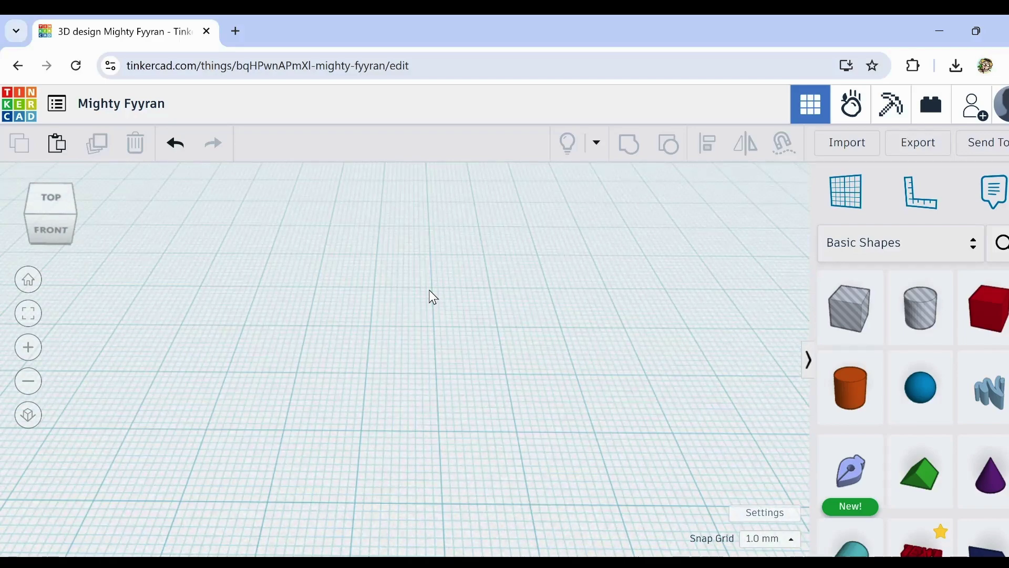
pyautogui.scroll(-1, 432, 297)
pyautogui.scroll(-3, 430, 290)
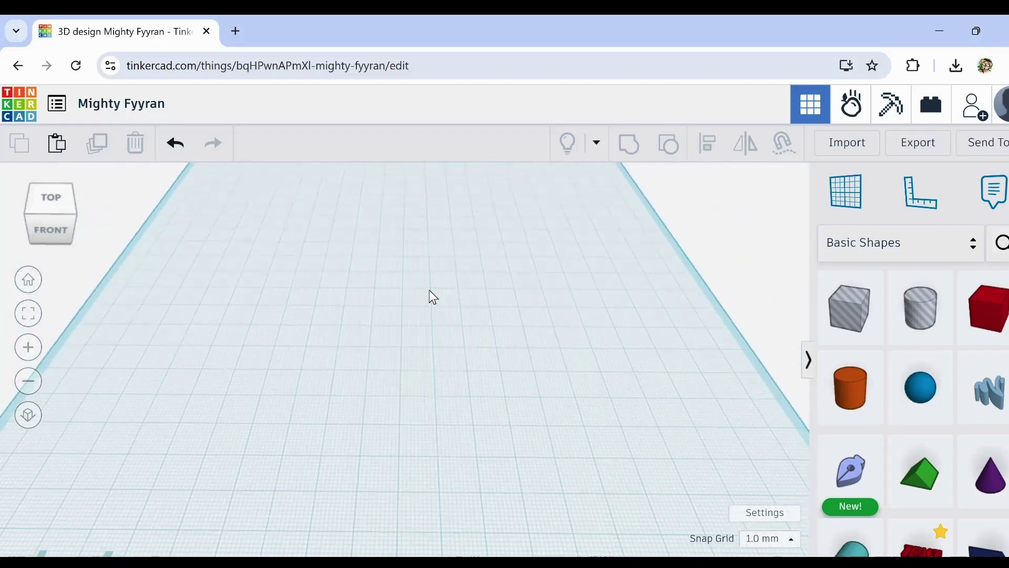
pyautogui.scroll(-3, 430, 291)
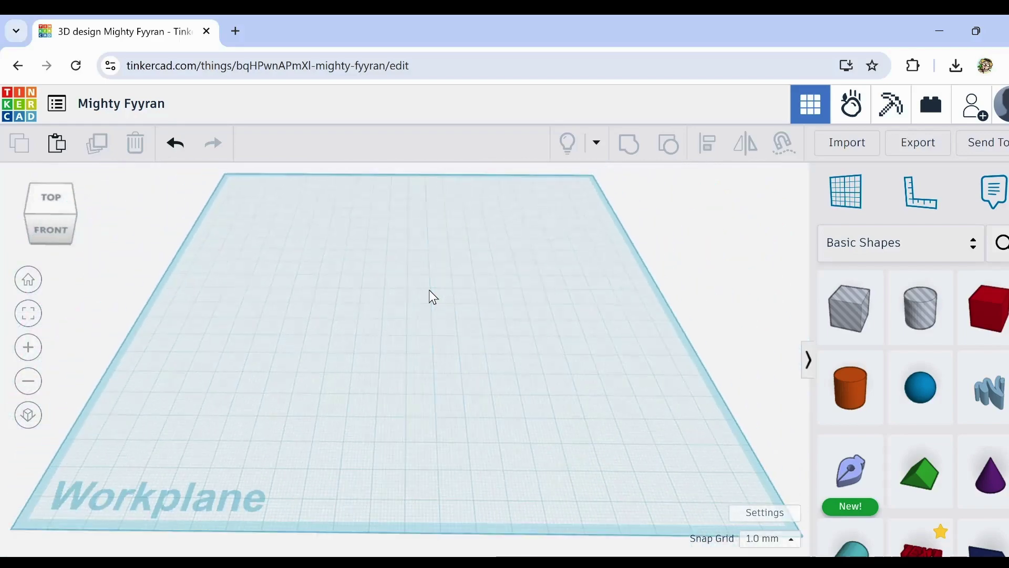
pyautogui.moveTo(429, 292)
pyautogui.mouseDown(button='right')
pyautogui.moveTo(462, 282)
pyautogui.moveTo(422, 293)
pyautogui.mouseUp(button='right')
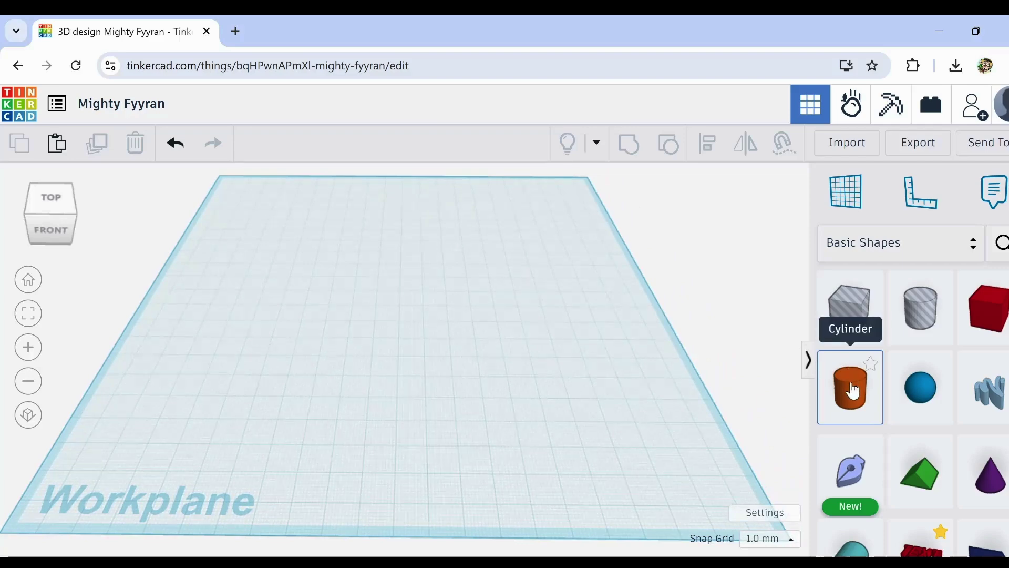
# Step: Place a solid cylinder from the basic shapes near the middle of the empty workplane
pyautogui.moveTo(853, 393); pyautogui.dragTo(413, 326)
pyautogui.scroll(5, 422, 278)
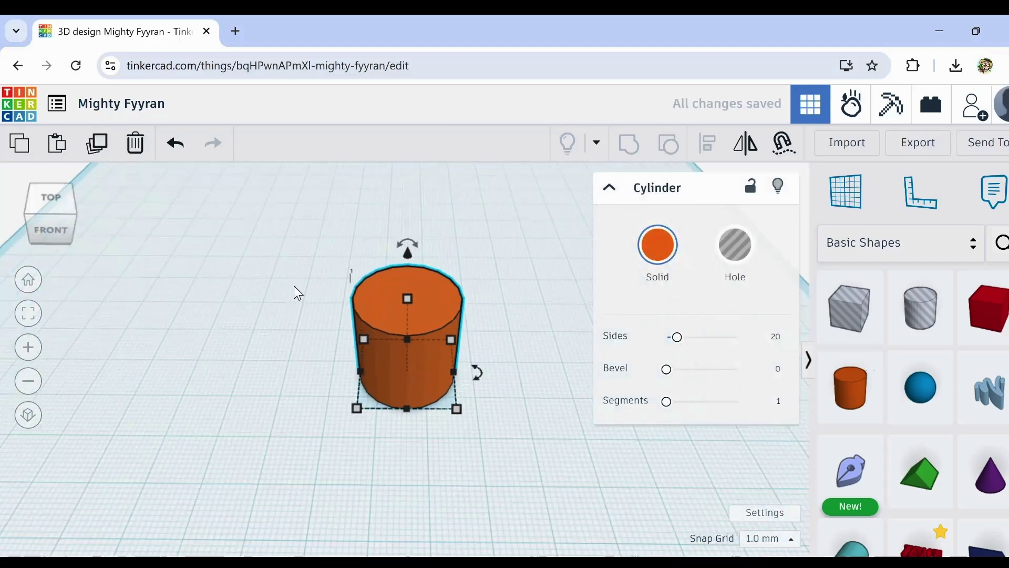
# Step: Examine the placed cylinder on the workplane from different angles and distances
pyautogui.scroll(-5, 293, 293)
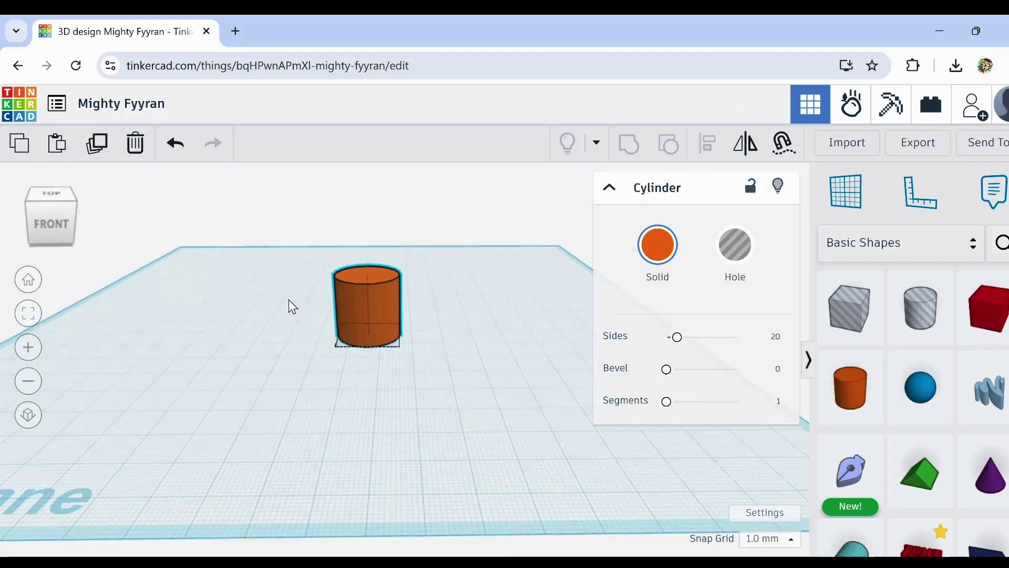
pyautogui.scroll(4, 322, 345)
pyautogui.scroll(-3, 265, 325)
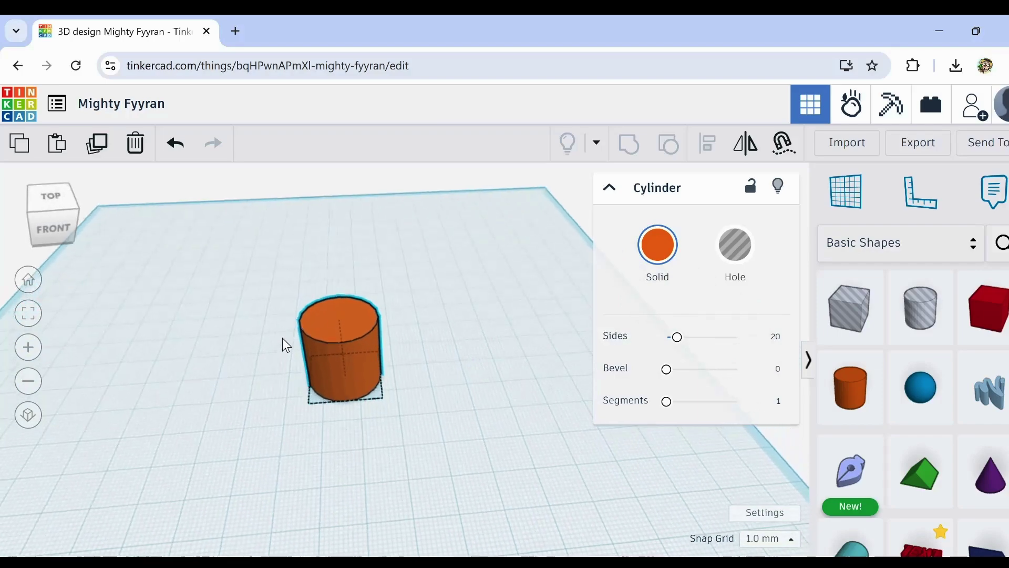
pyautogui.moveTo(221, 346); pyautogui.dragTo(261, 344, button='right')
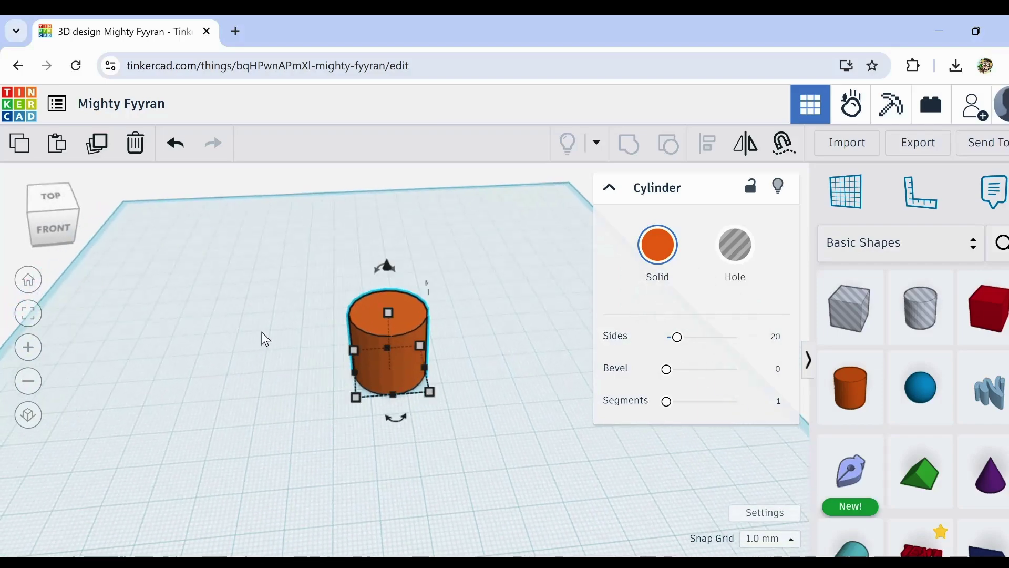
pyautogui.scroll(-1, 268, 319)
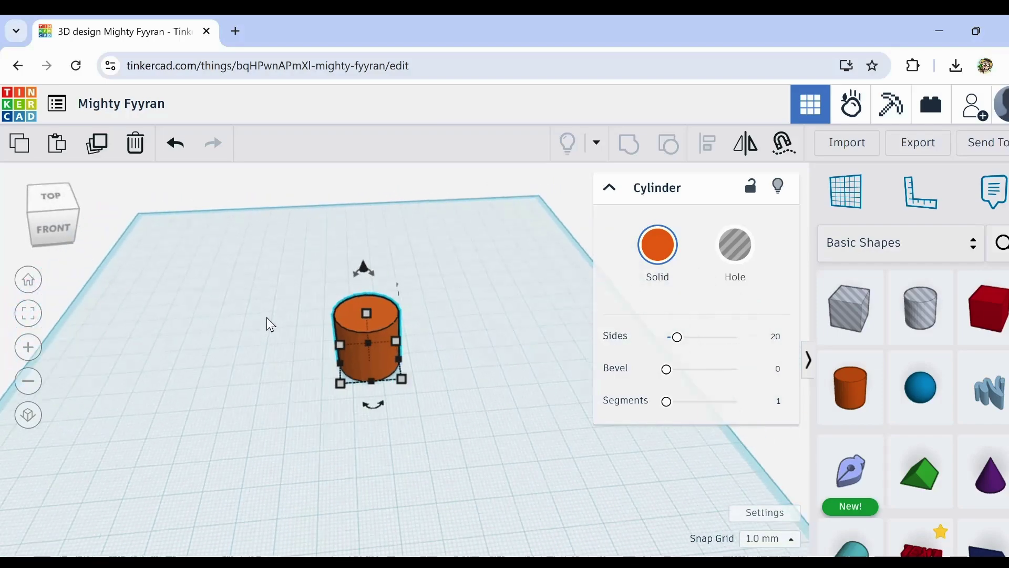
pyautogui.moveTo(301, 377); pyautogui.dragTo(296, 355, button='right')
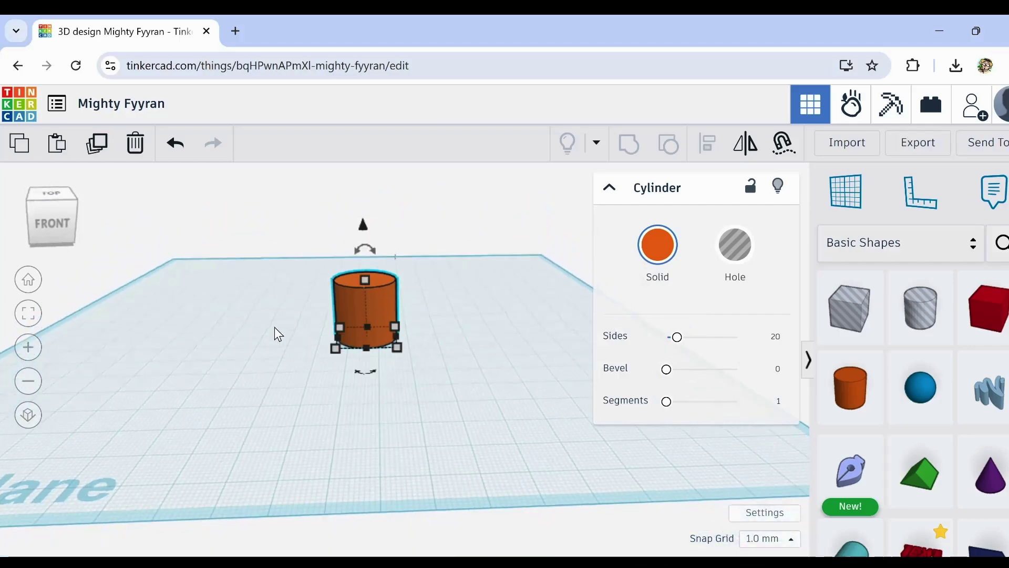
pyautogui.scroll(2, 302, 295)
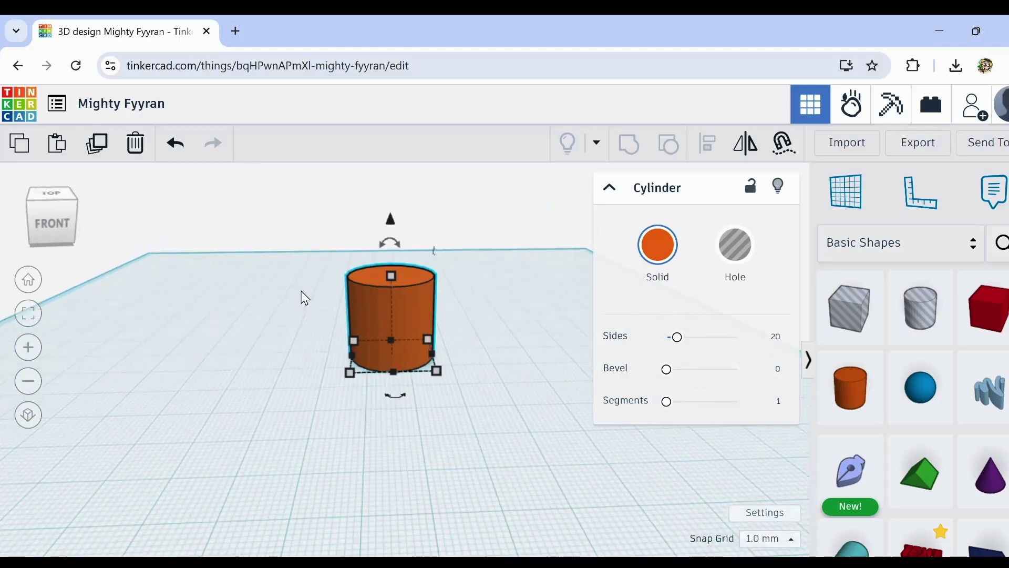
pyautogui.moveTo(301, 293); pyautogui.dragTo(301, 314, button='right')
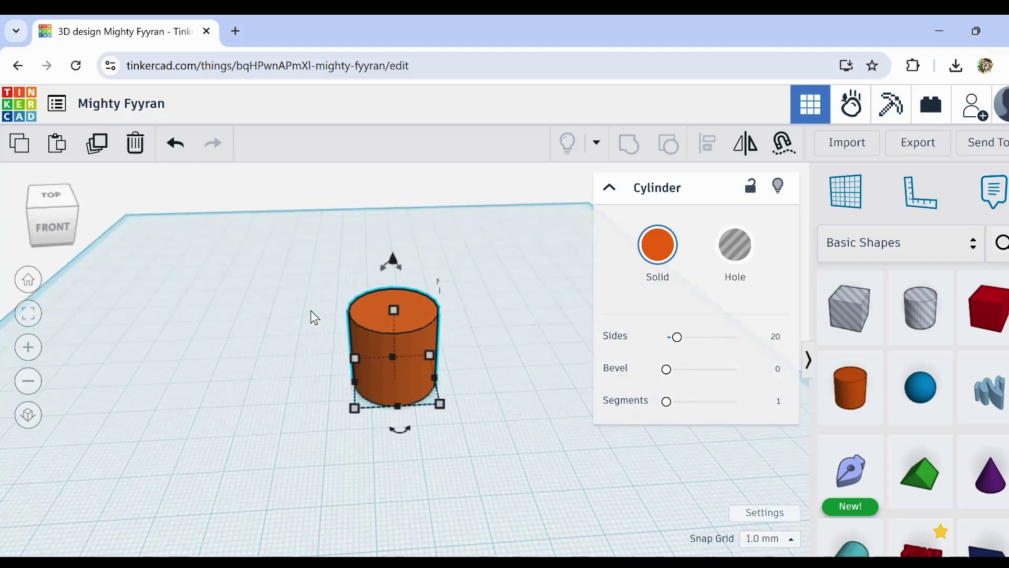
pyautogui.scroll(3, 377, 316)
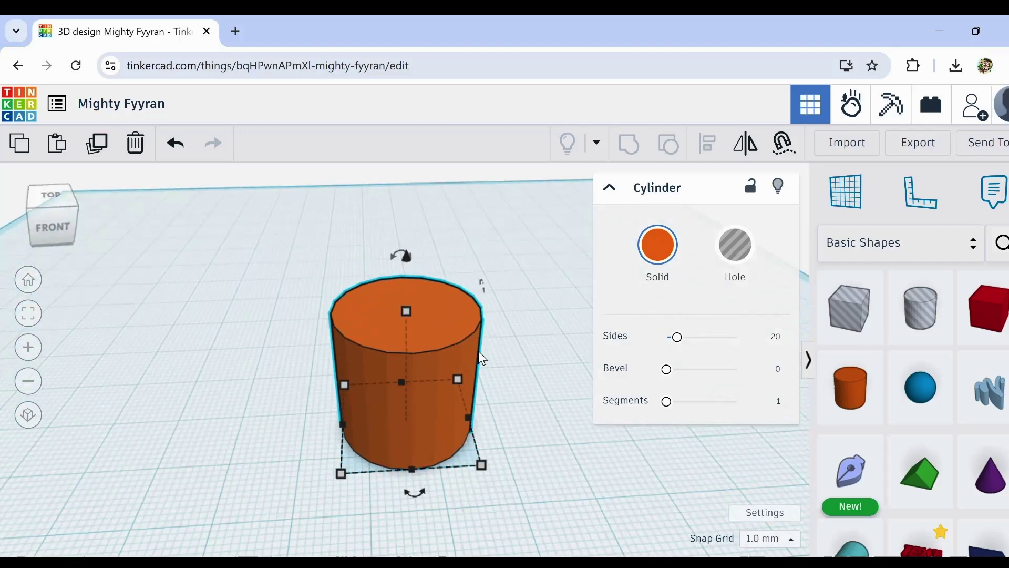
pyautogui.scroll(-3, 482, 359)
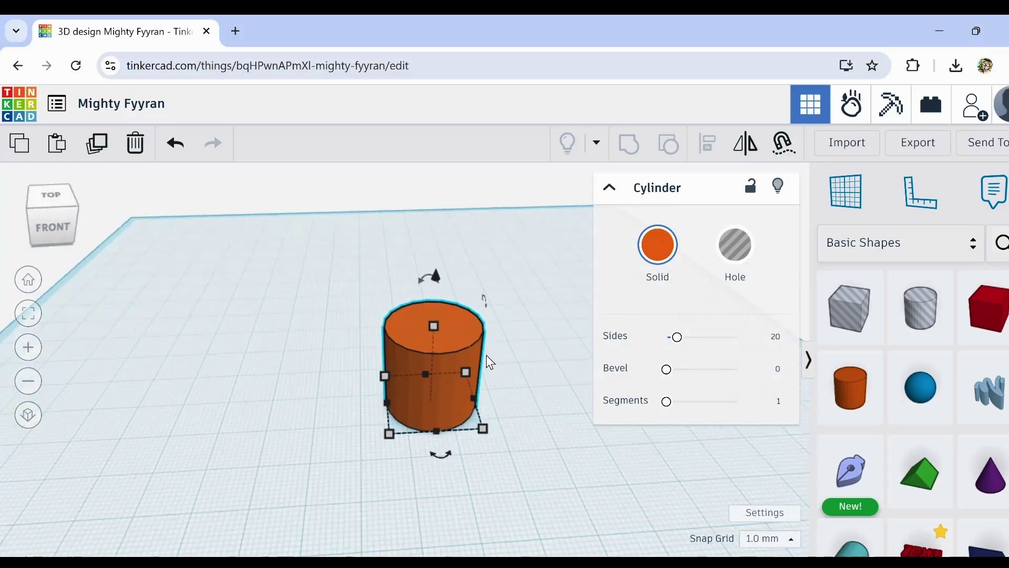
pyautogui.scroll(2, 489, 362)
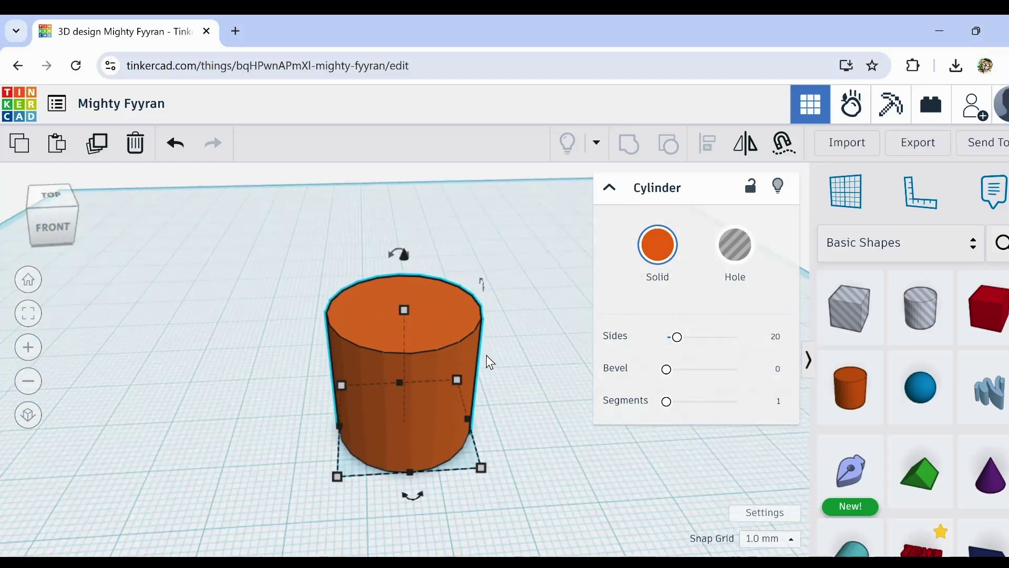
pyautogui.scroll(-3, 488, 361)
pyautogui.scroll(-3, 489, 387)
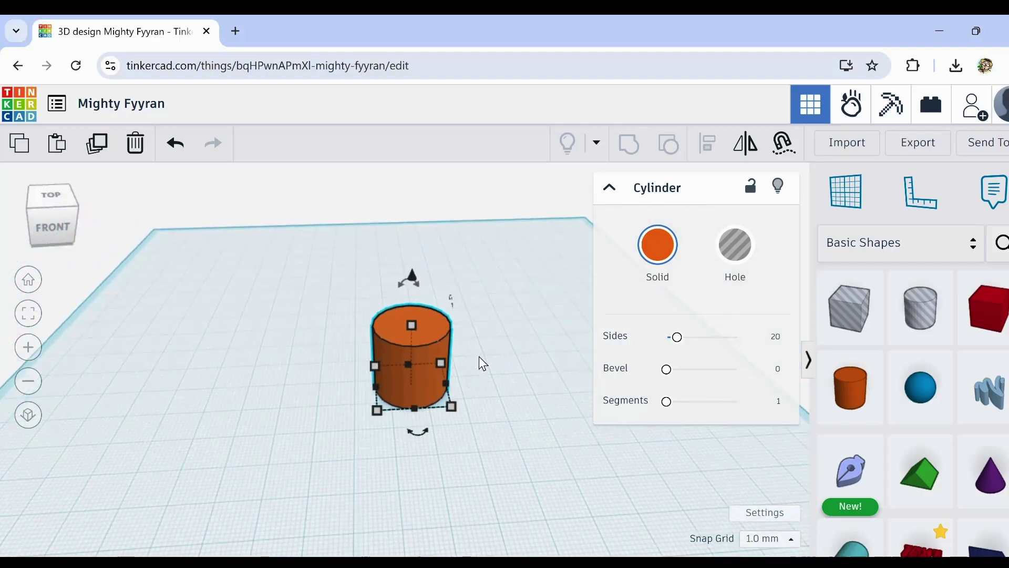
pyautogui.scroll(-1, 483, 363)
pyautogui.scroll(3, 483, 363)
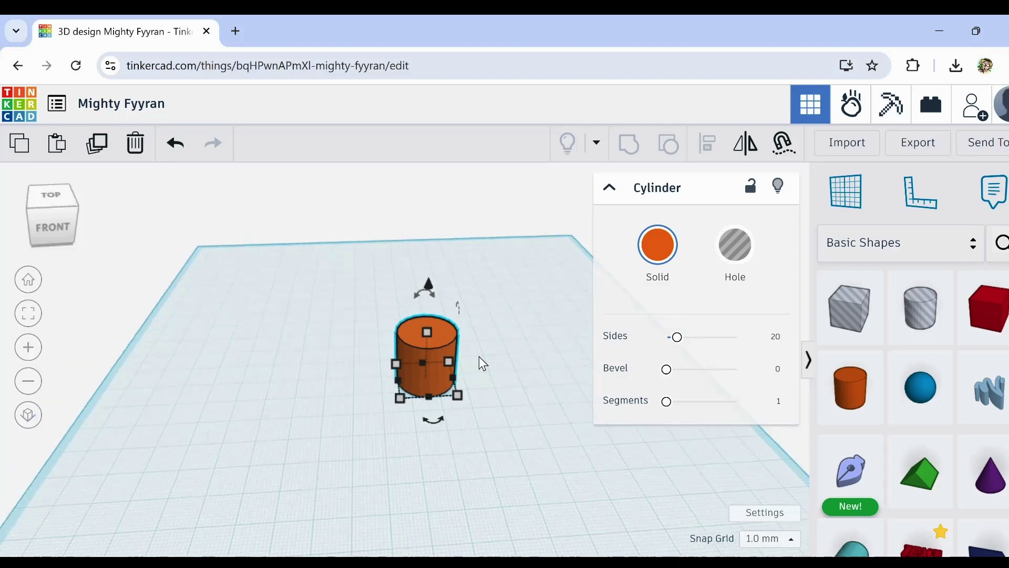
pyautogui.moveTo(484, 382)
pyautogui.mouseDown(button='right')
pyautogui.moveTo(450, 358)
pyautogui.moveTo(437, 365)
pyautogui.moveTo(482, 395)
pyautogui.mouseUp(button='right')
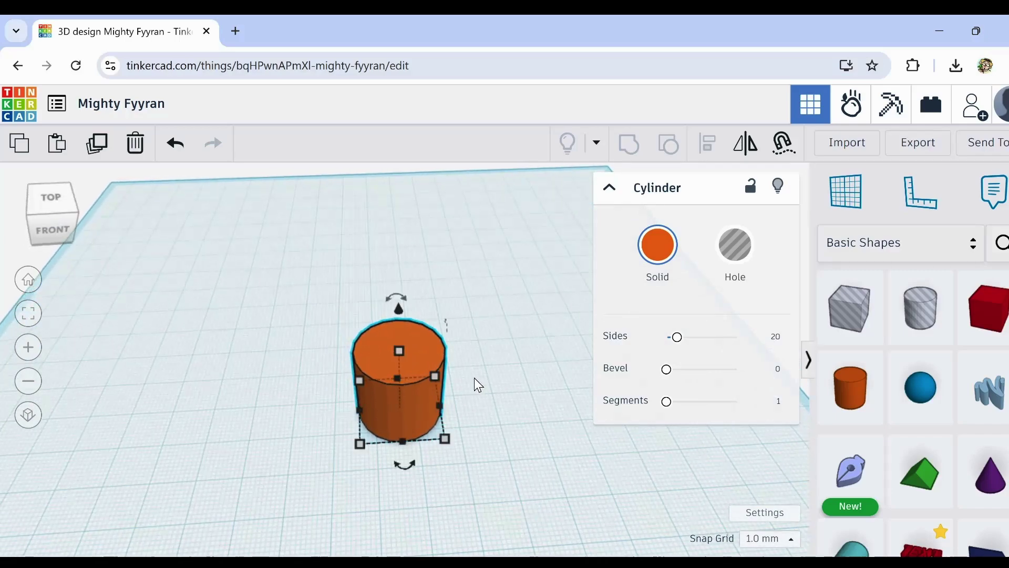
pyautogui.scroll(-2, 475, 378)
pyautogui.scroll(3, 465, 393)
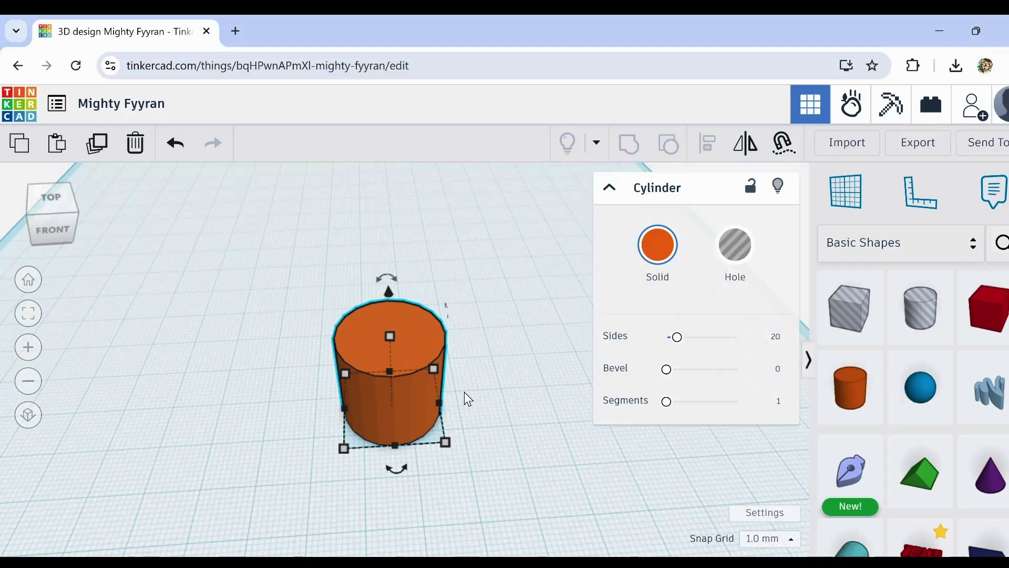
pyautogui.moveTo(468, 400)
pyautogui.mouseDown(button='right')
pyautogui.moveTo(431, 380)
pyautogui.moveTo(451, 389)
pyautogui.mouseUp(button='right')
pyautogui.scroll(-2, 457, 386)
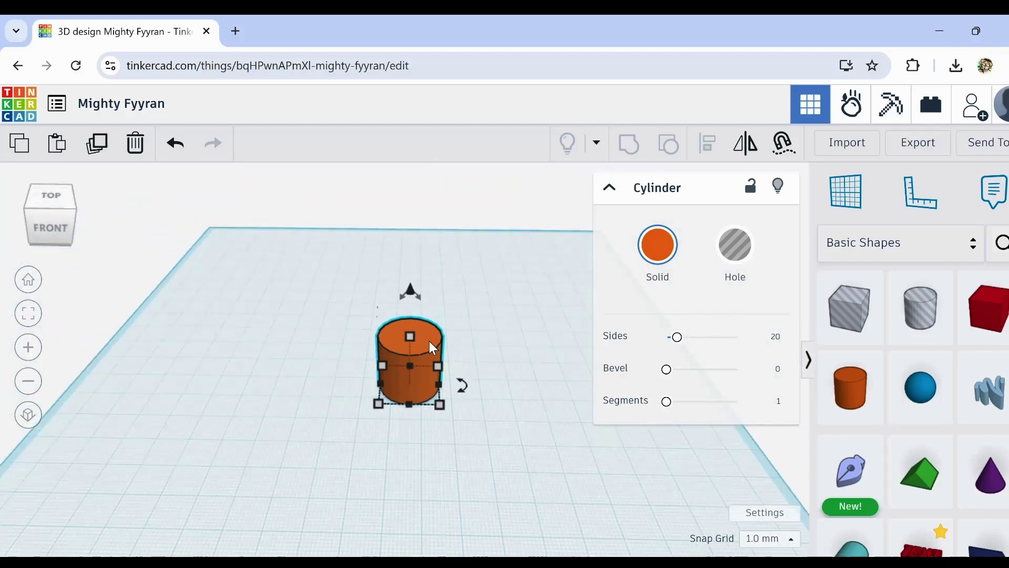
# Step: Try stretching the cylinder into a tall column, and delete it from the workplane
pyautogui.moveTo(410, 337); pyautogui.dragTo(401, 142)
pyautogui.moveTo(516, 318); pyautogui.dragTo(496, 396, button='middle')
pyautogui.scroll(-2, 493, 392)
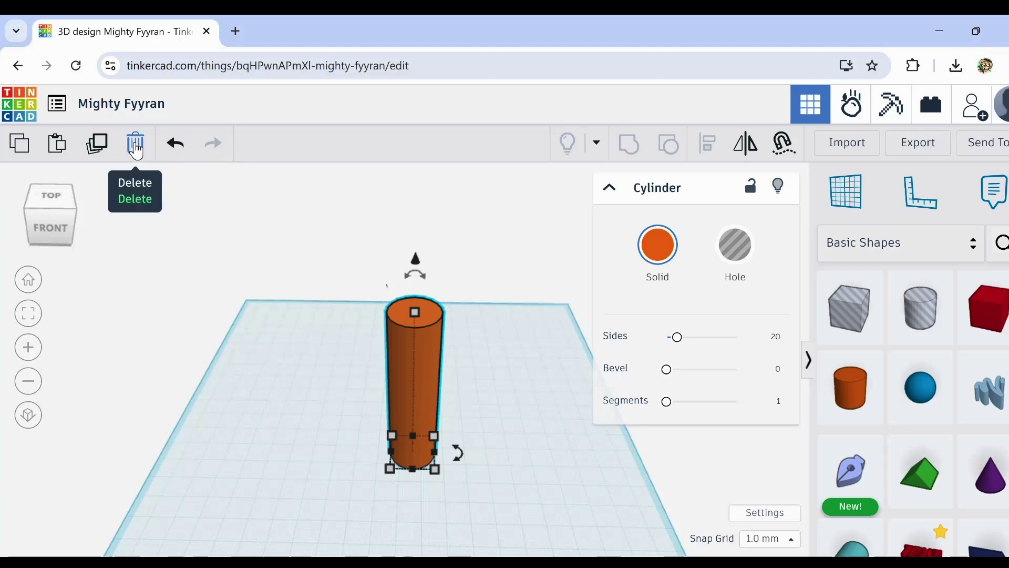
pyautogui.click(136, 146)
# Step: Place a new solid cylinder from the basic shapes near the middle of the workplane
pyautogui.moveTo(485, 467); pyautogui.dragTo(471, 375, button='middle')
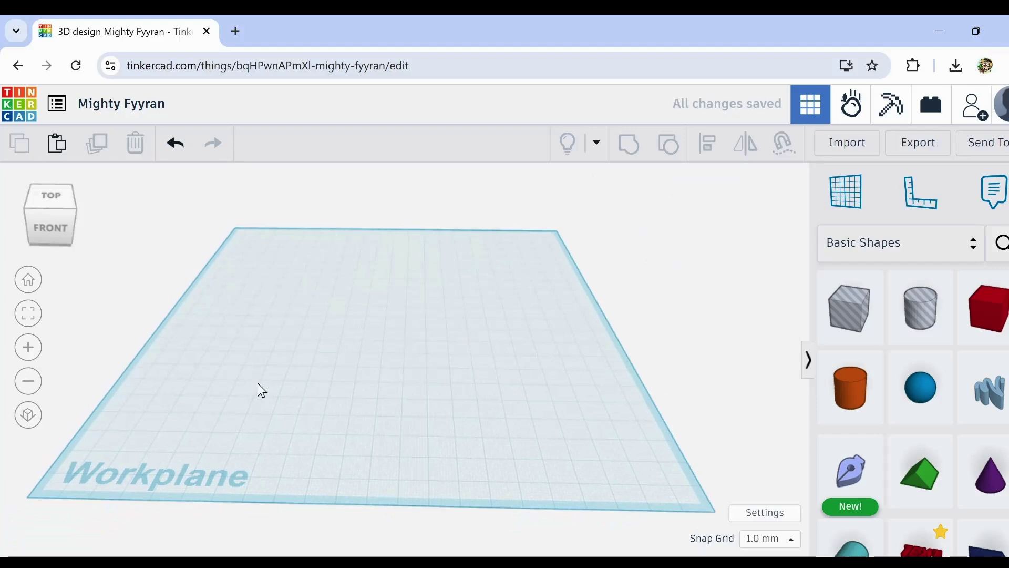
pyautogui.scroll(-2, 989, 347)
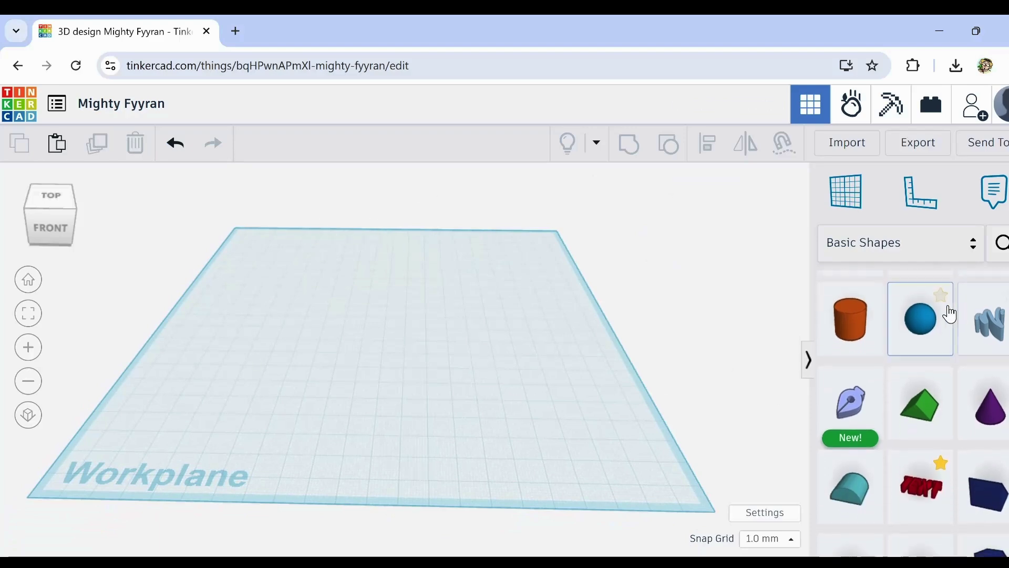
pyautogui.scroll(2, 947, 316)
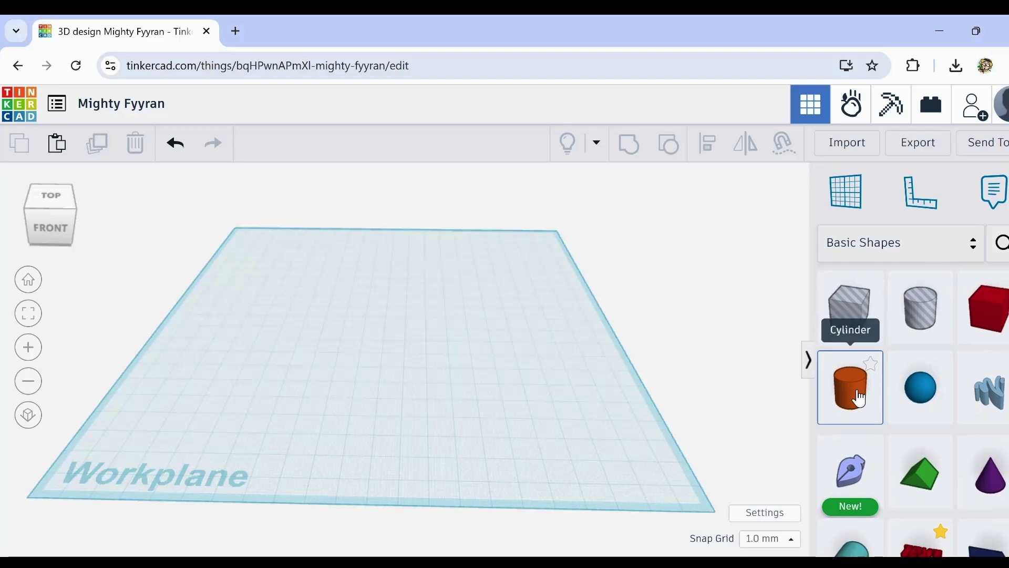
pyautogui.moveTo(860, 398); pyautogui.dragTo(393, 342)
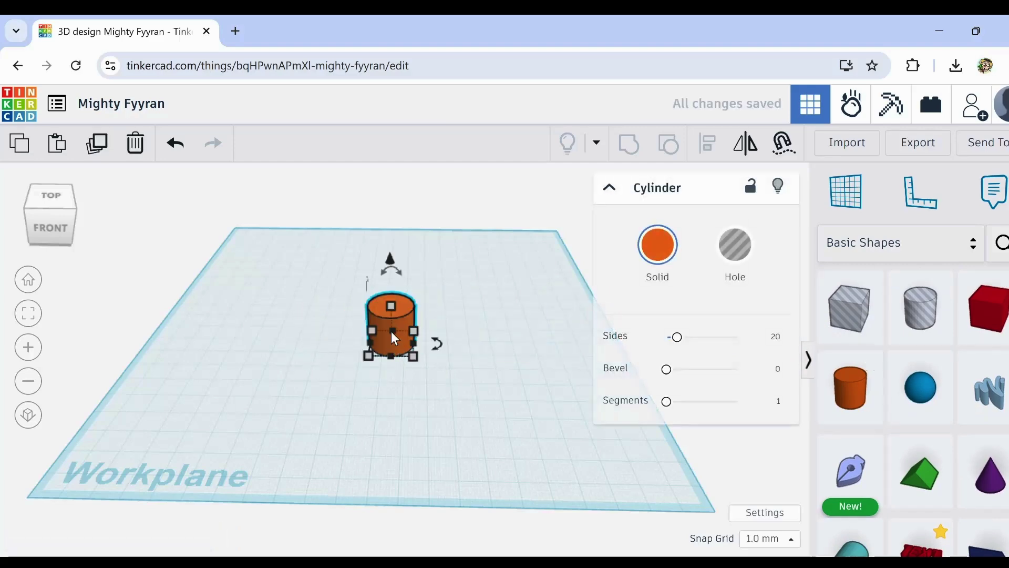
# Step: Stretch the new cylinder upward to a height of 98 mm
pyautogui.scroll(2, 391, 331)
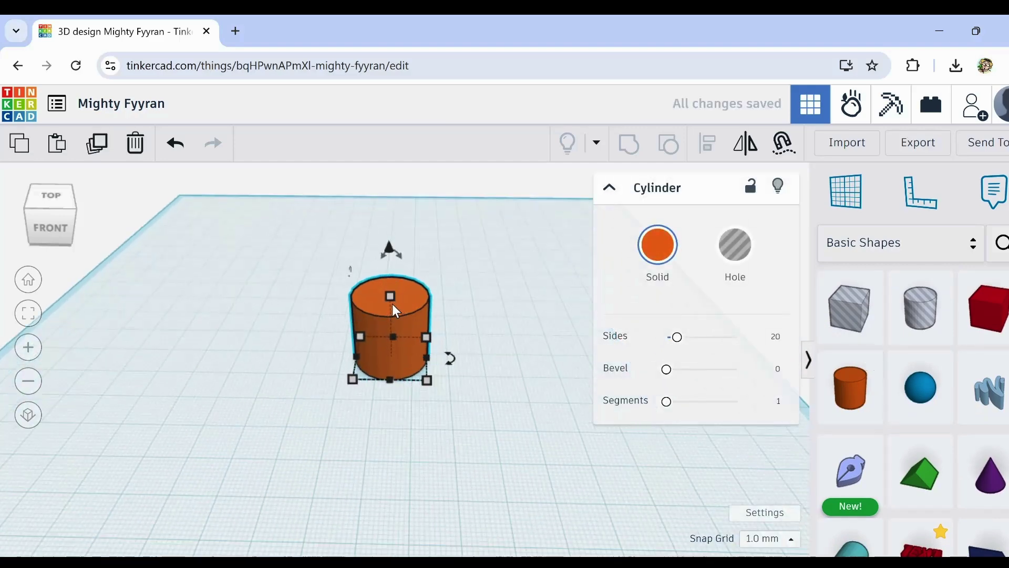
pyautogui.moveTo(389, 298); pyautogui.dragTo(389, 168)
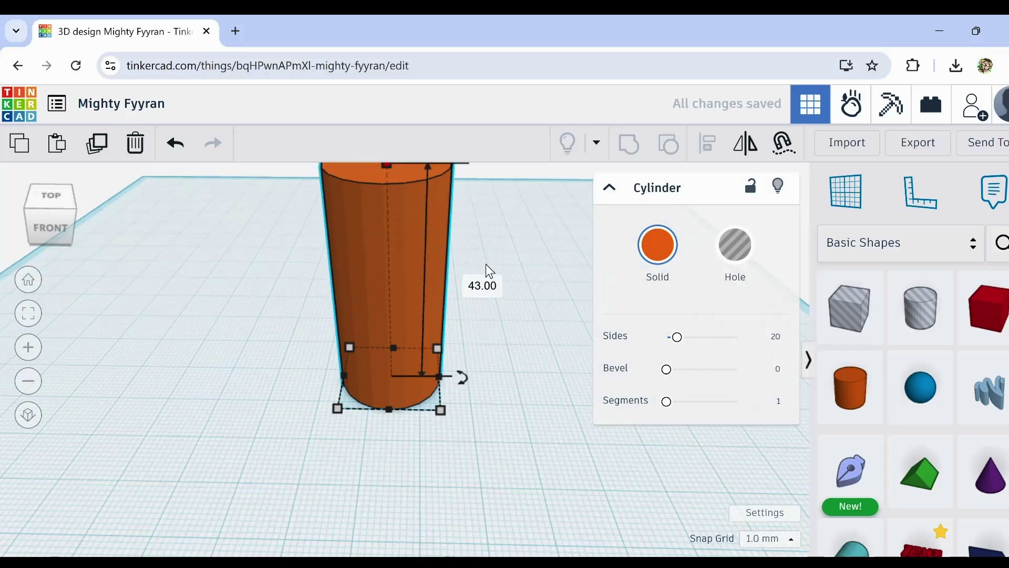
pyautogui.scroll(-4, 527, 237)
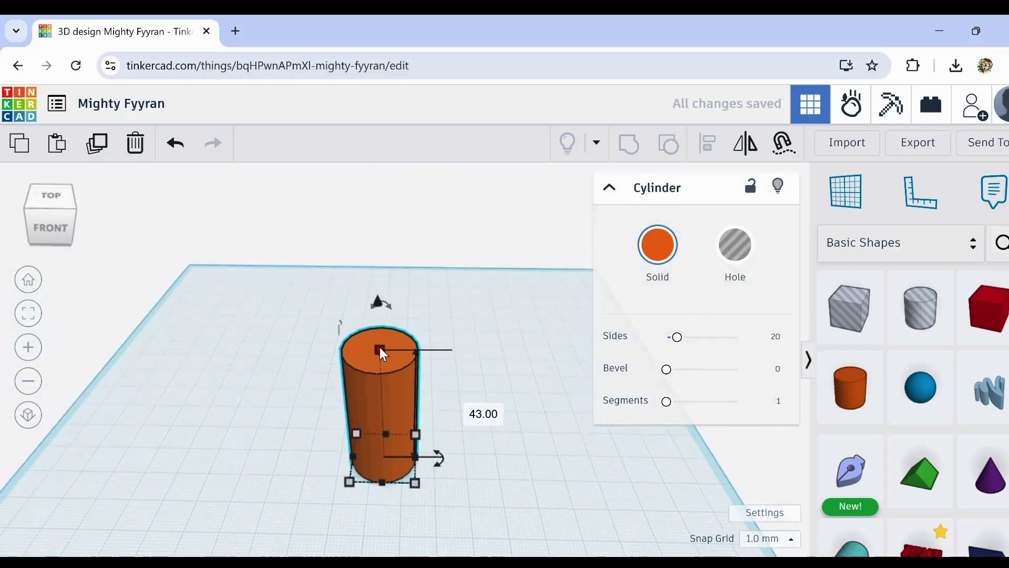
pyautogui.moveTo(382, 352); pyautogui.dragTo(389, 119)
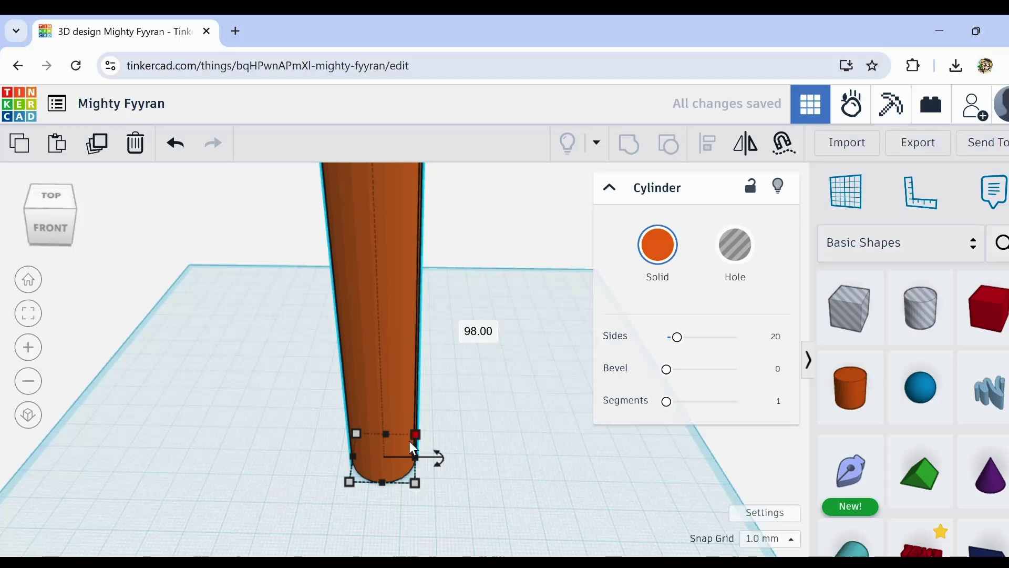
# Step: Stretch the cylinder further upward to a height of 201 mm
pyautogui.scroll(-4, 451, 386)
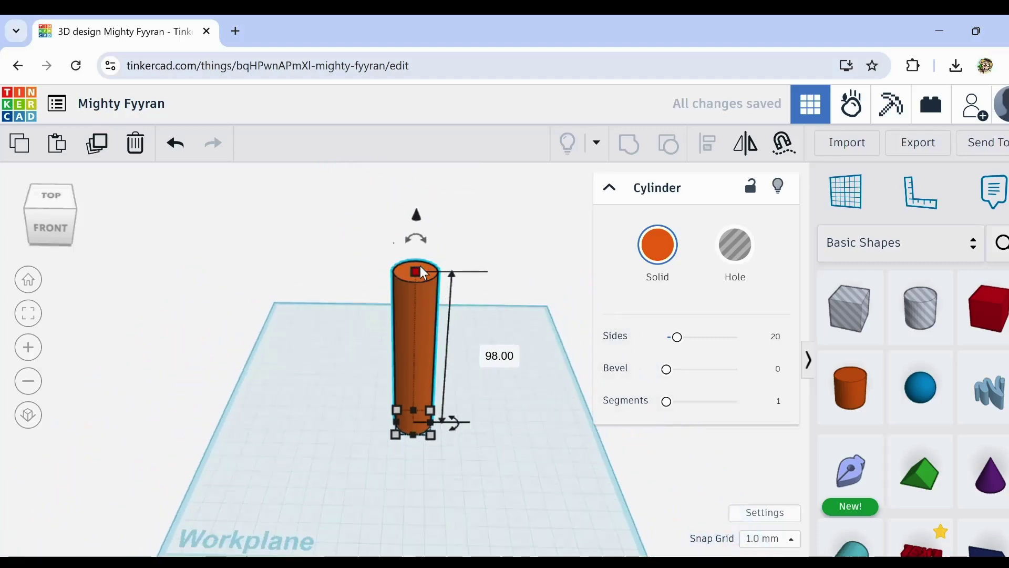
pyautogui.moveTo(422, 279); pyautogui.dragTo(415, 173)
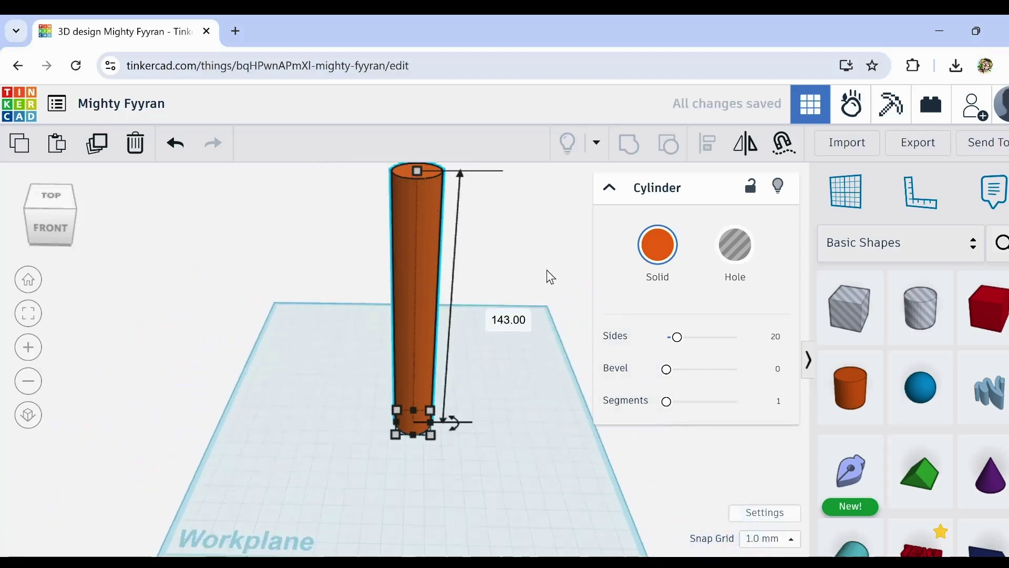
pyautogui.moveTo(547, 277); pyautogui.dragTo(480, 350, button='right')
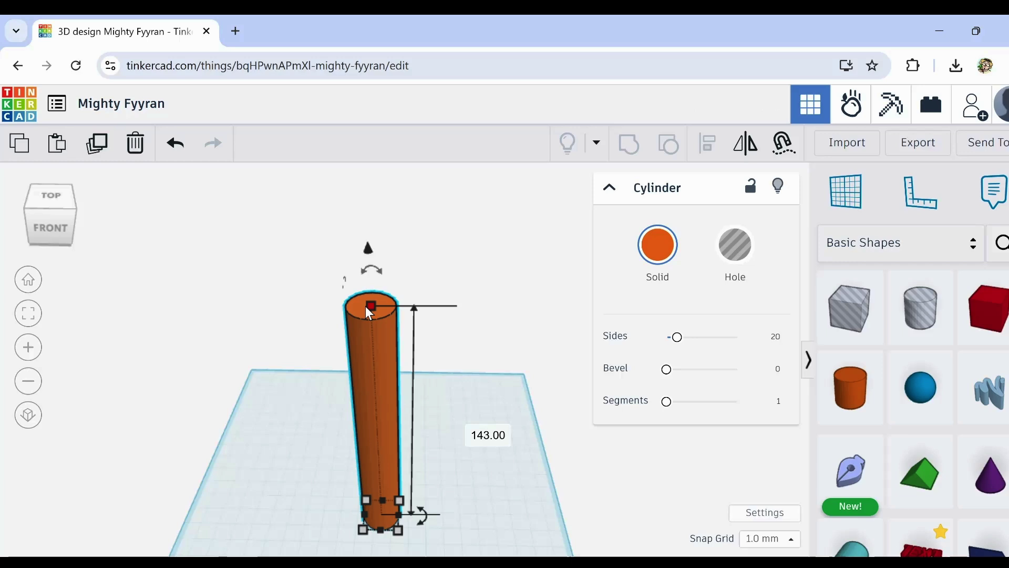
pyautogui.moveTo(370, 312); pyautogui.dragTo(382, 161)
pyautogui.scroll(-5, 491, 286)
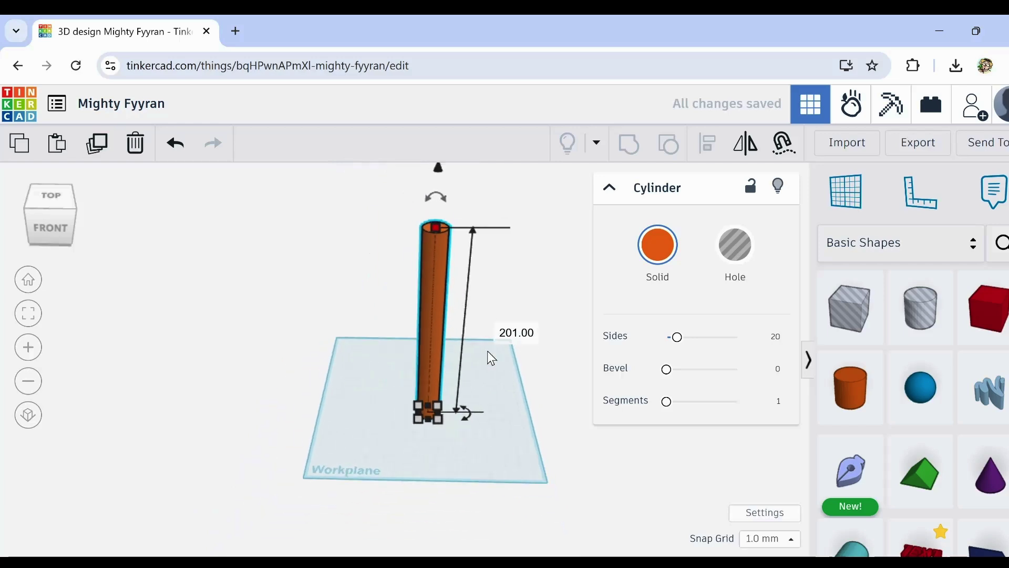
# Step: Smooth the tall cylinder by setting its number of sides to 64
pyautogui.moveTo(482, 414); pyautogui.dragTo(447, 450, button='middle')
pyautogui.scroll(2, 377, 297)
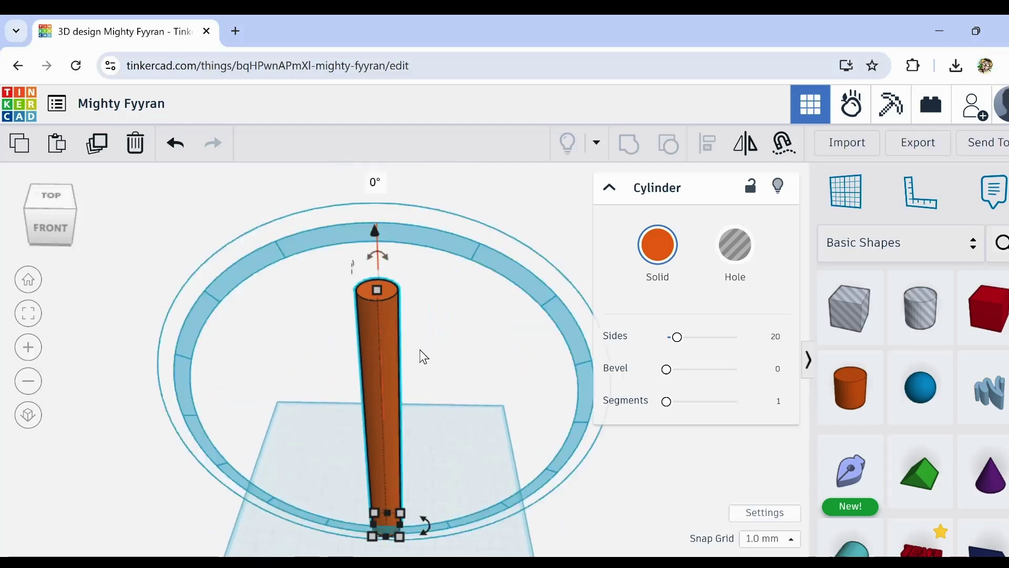
pyautogui.moveTo(422, 353)
pyautogui.mouseDown(button='right')
pyautogui.moveTo(425, 345)
pyautogui.moveTo(412, 365)
pyautogui.mouseUp(button='right')
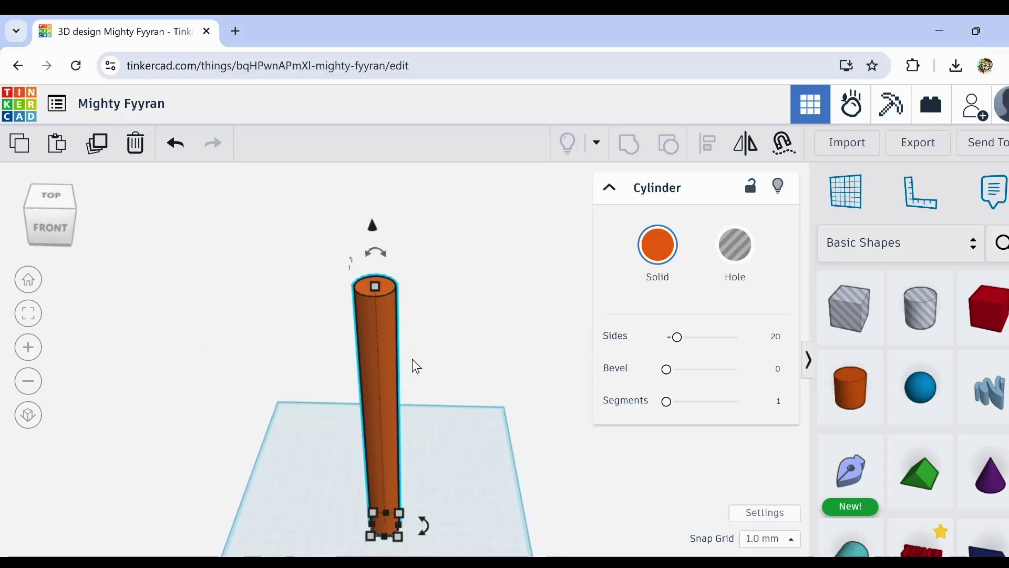
pyautogui.moveTo(417, 472); pyautogui.dragTo(415, 431, button='right')
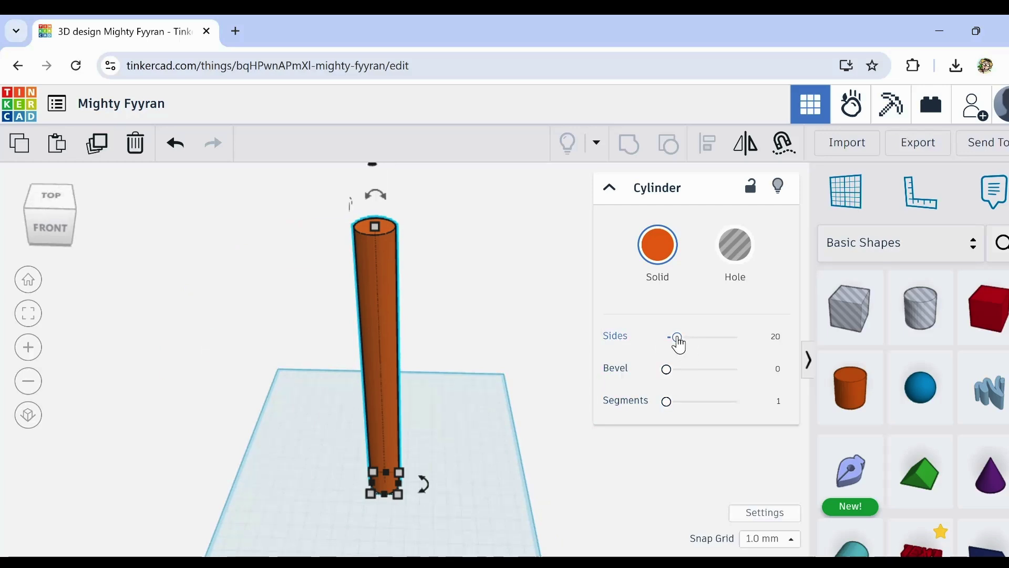
pyautogui.moveTo(677, 342); pyautogui.dragTo(751, 343)
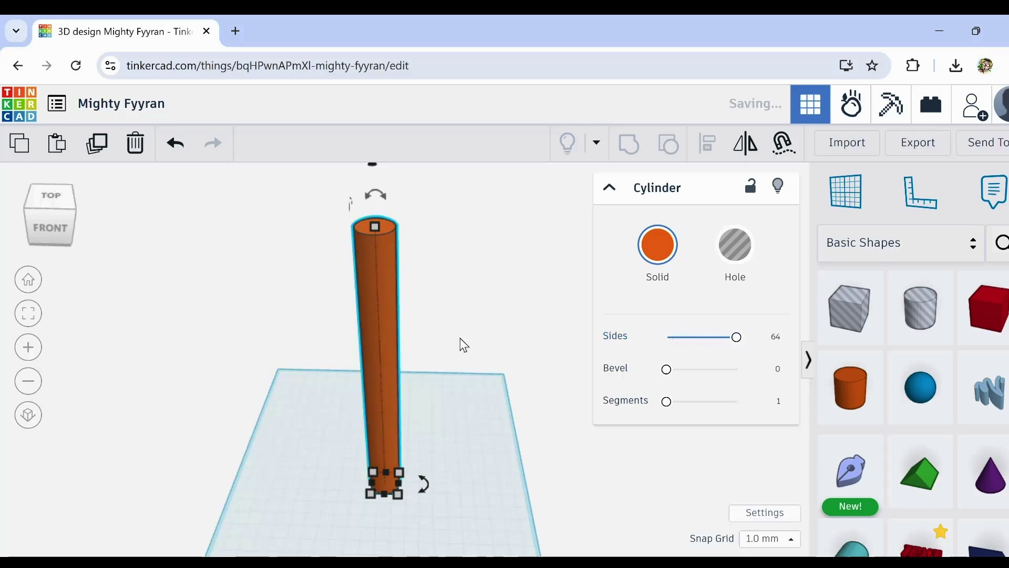
pyautogui.scroll(5, 387, 277)
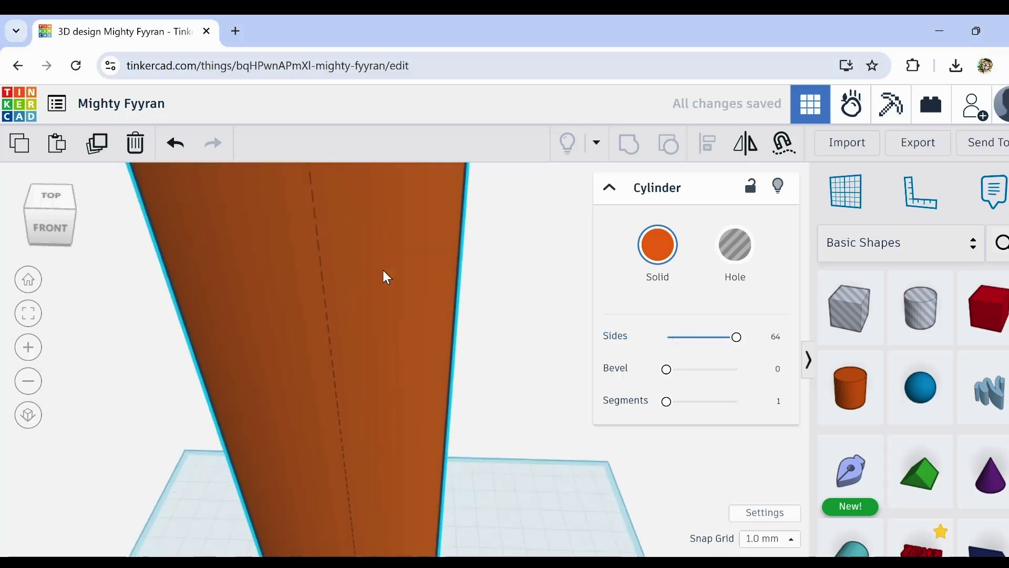
pyautogui.moveTo(737, 338); pyautogui.dragTo(773, 348)
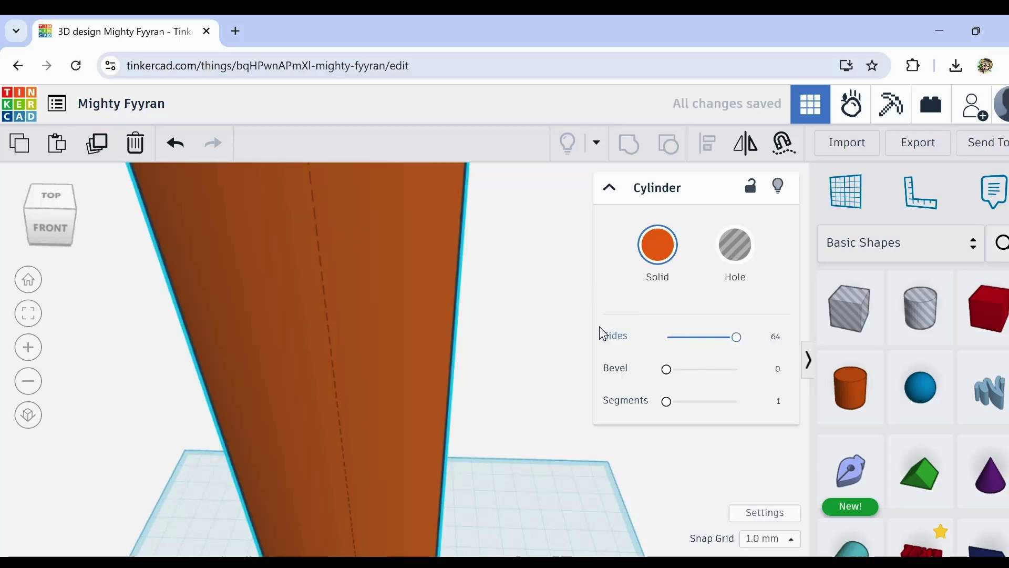
# Step: Place a solid sphere from the basic shapes on the workplane, close beside the foot of the column
pyautogui.scroll(-5, 486, 417)
pyautogui.scroll(-5, 491, 416)
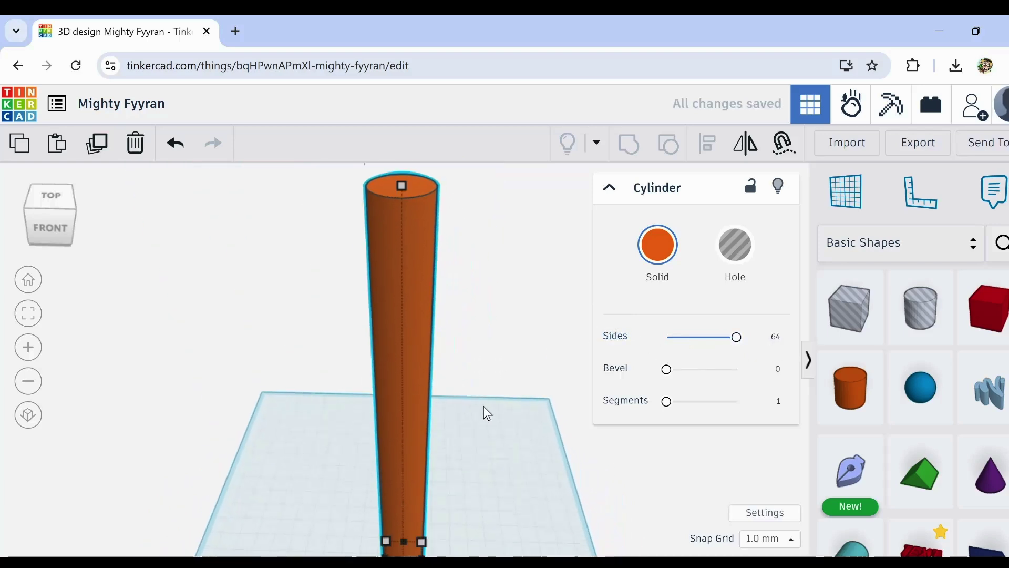
pyautogui.scroll(-4, 489, 429)
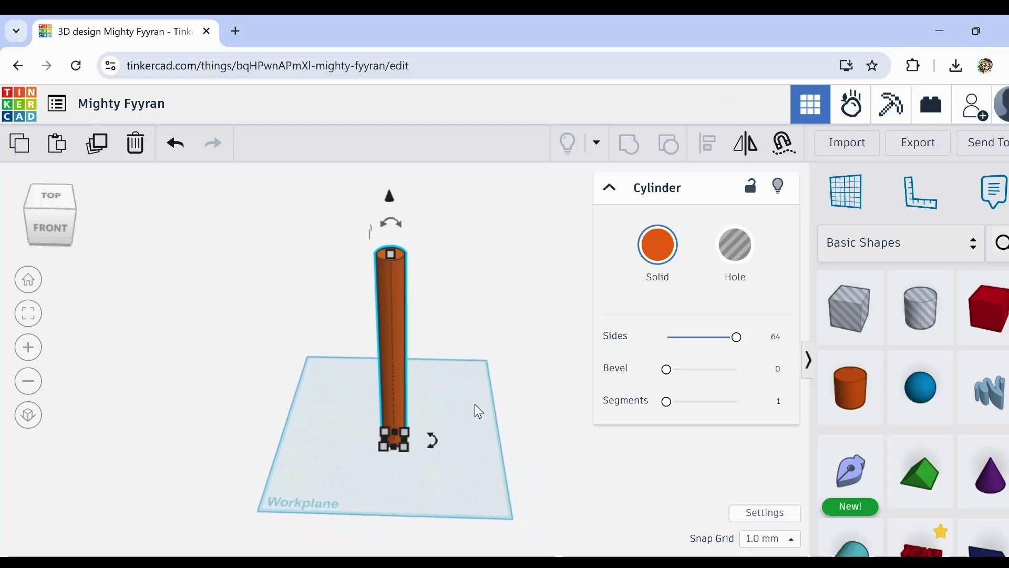
pyautogui.scroll(2, 480, 398)
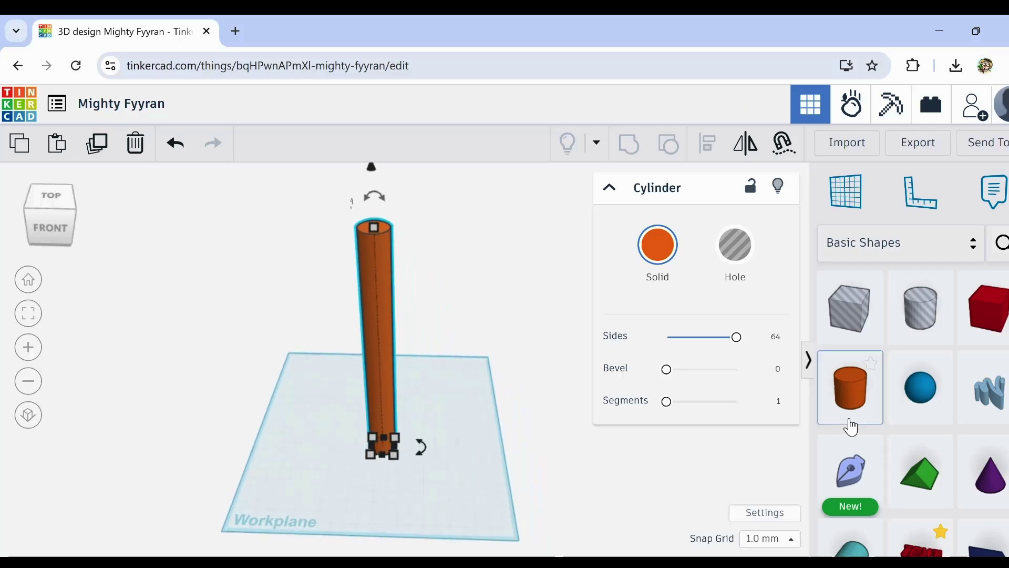
pyautogui.moveTo(928, 397); pyautogui.dragTo(409, 447)
# Step: Enlarge the sphere until it is wider than the column, and move it onto the column's foot
pyautogui.scroll(4, 405, 448)
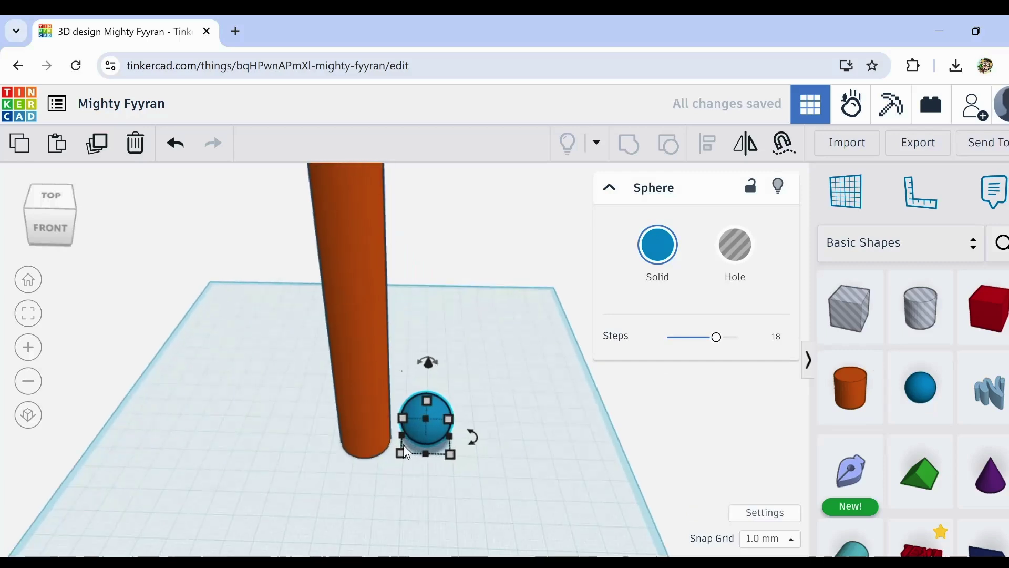
pyautogui.scroll(3, 404, 446)
pyautogui.moveTo(481, 459)
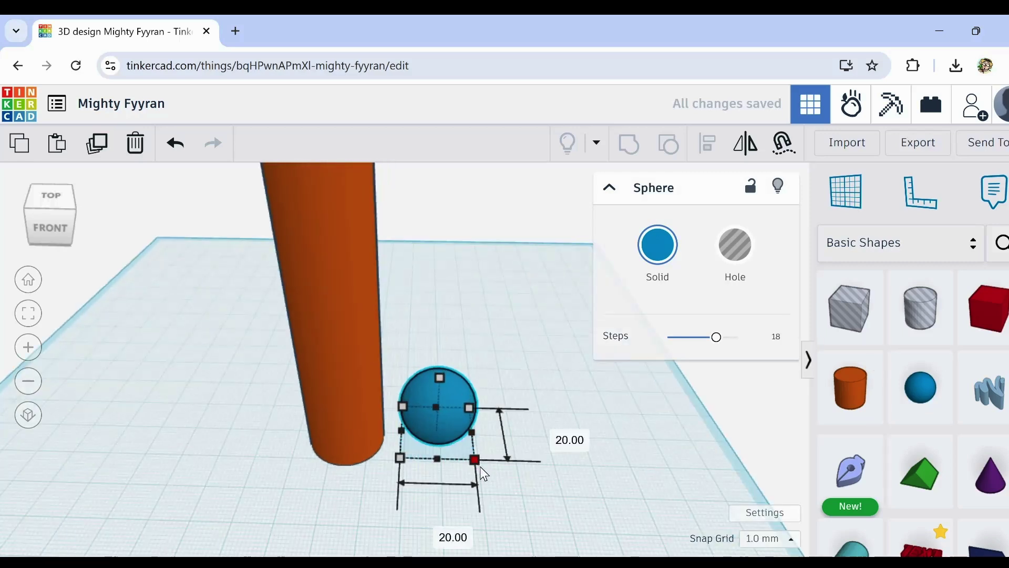
pyautogui.moveTo(478, 464); pyautogui.dragTo(510, 484)
pyautogui.moveTo(468, 436); pyautogui.dragTo(346, 437)
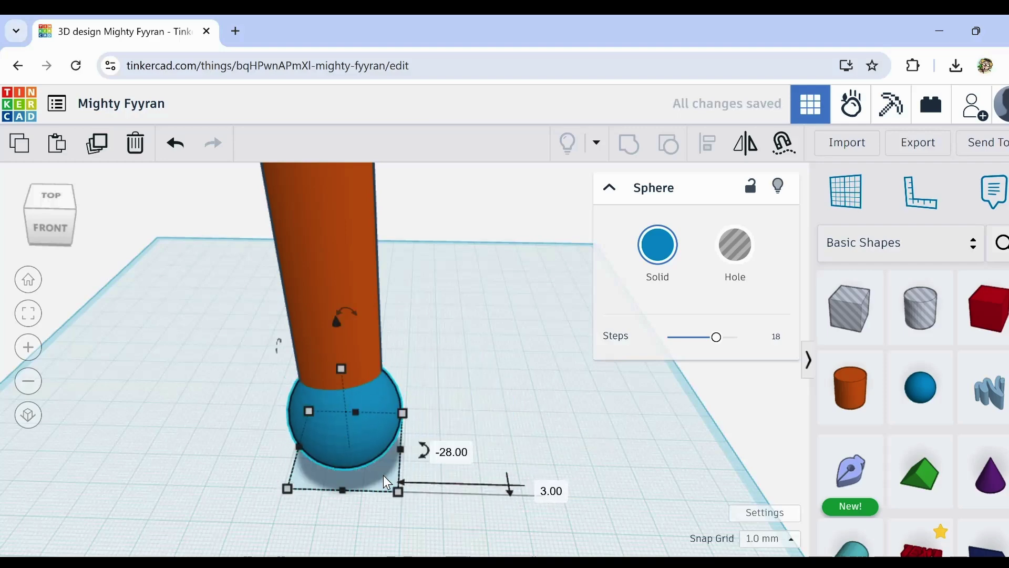
pyautogui.scroll(4, 393, 477)
pyautogui.moveTo(405, 503); pyautogui.dragTo(274, 443)
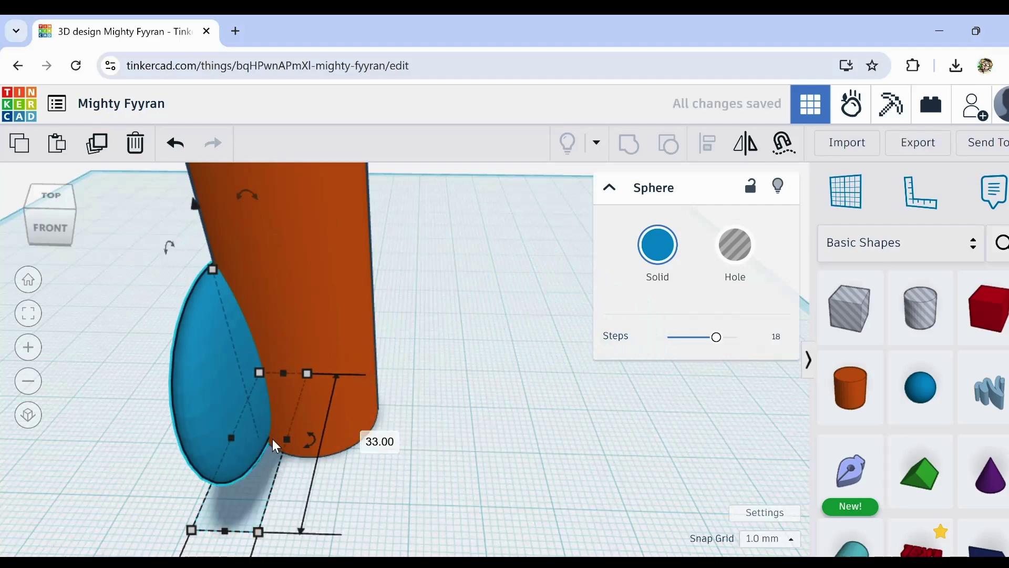
pyautogui.click(174, 154)
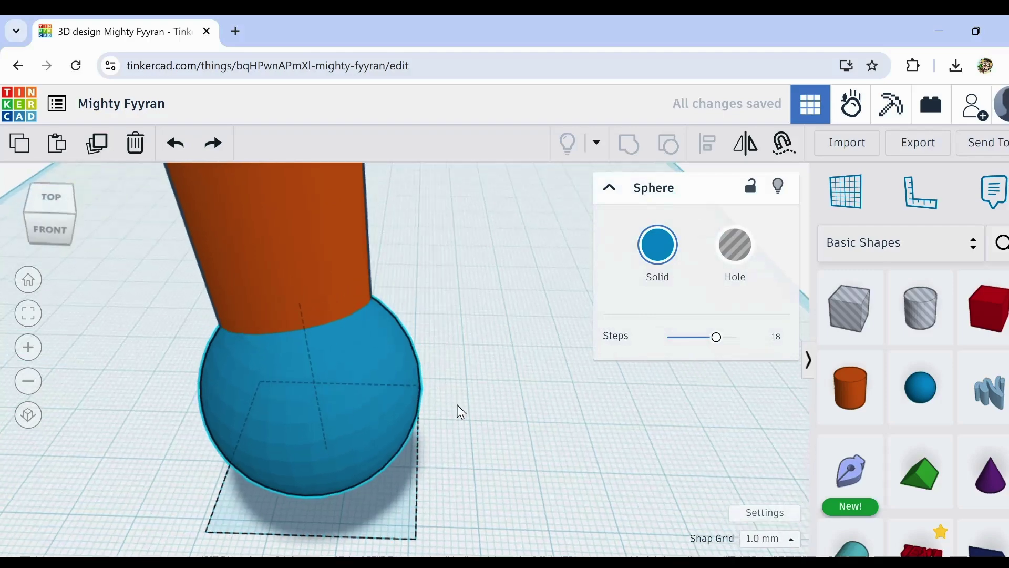
# Step: Shift the sphere slightly so that it surrounds the foot of the column evenly, and clear the selection
pyautogui.moveTo(458, 412); pyautogui.dragTo(339, 382, button='right')
pyautogui.moveTo(336, 376); pyautogui.dragTo(443, 408, button='middle')
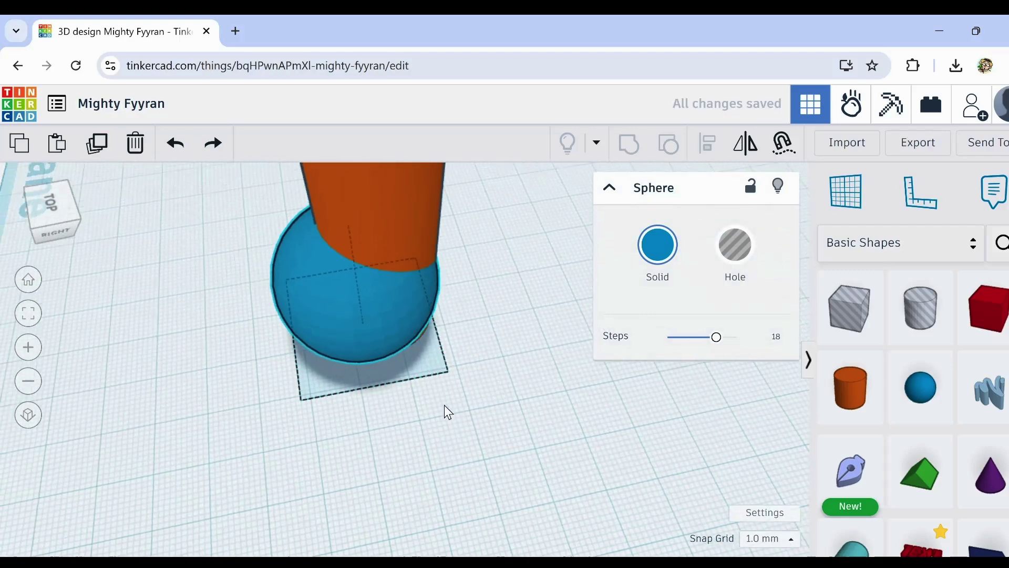
pyautogui.moveTo(234, 196); pyautogui.dragTo(500, 398)
pyautogui.moveTo(322, 462); pyautogui.dragTo(406, 425, button='right')
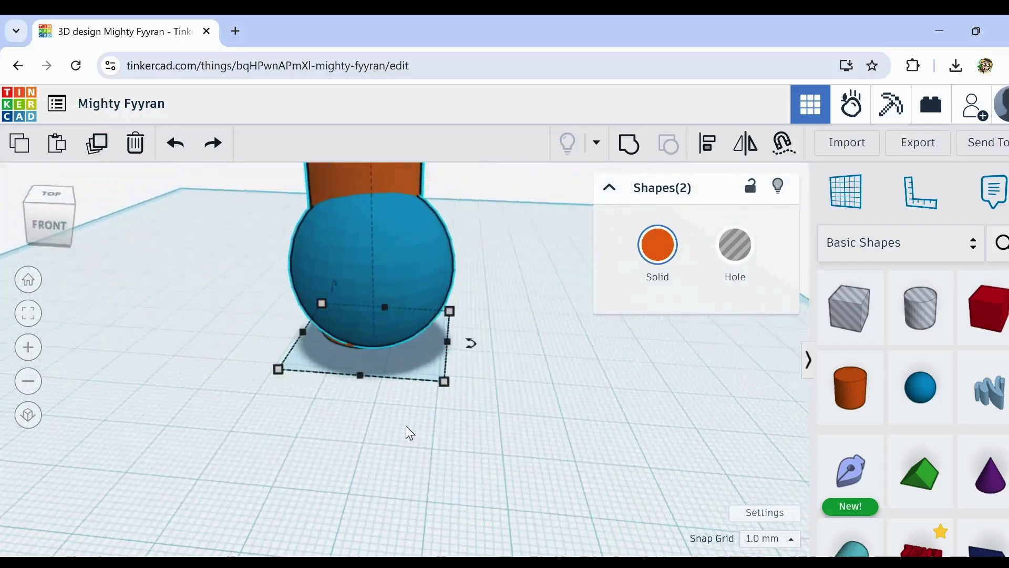
pyautogui.moveTo(316, 405); pyautogui.dragTo(350, 496, button='middle')
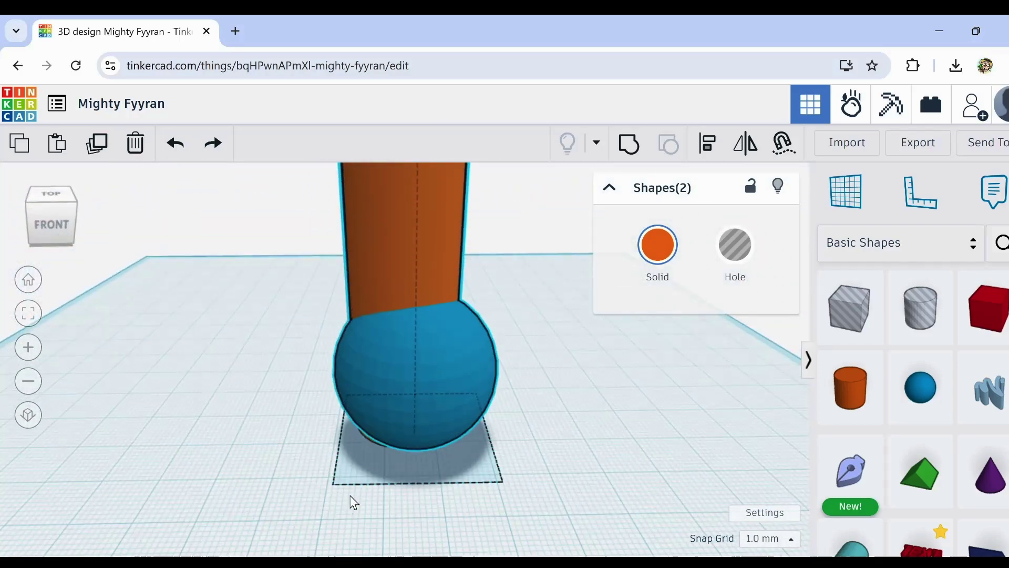
pyautogui.click(206, 387)
pyautogui.moveTo(206, 386); pyautogui.dragTo(500, 394, button='right')
pyautogui.moveTo(500, 395); pyautogui.dragTo(483, 384)
pyautogui.moveTo(645, 438); pyautogui.dragTo(436, 305, button='right')
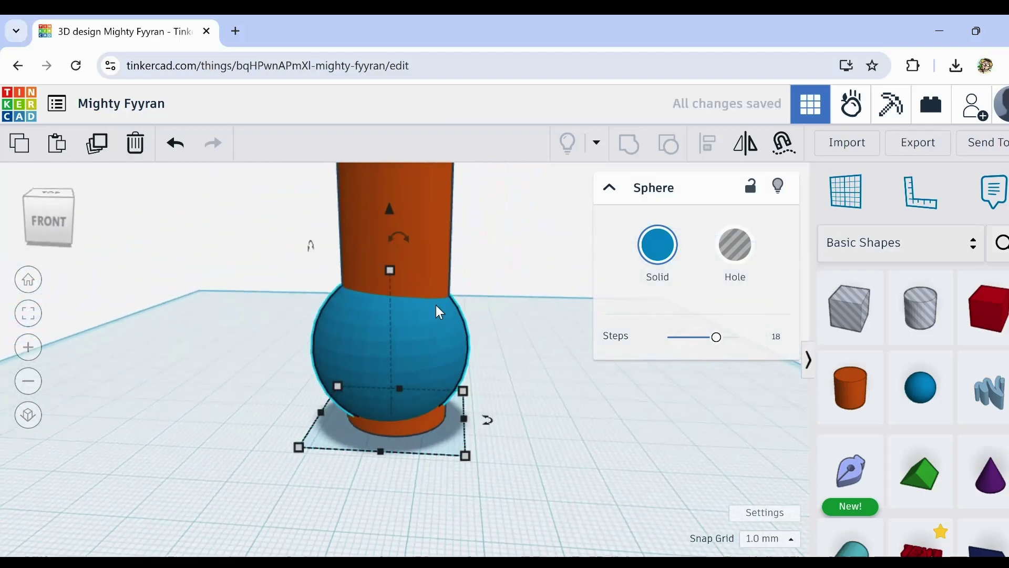
pyautogui.moveTo(398, 238); pyautogui.dragTo(407, 245)
pyautogui.moveTo(457, 219); pyautogui.dragTo(487, 197)
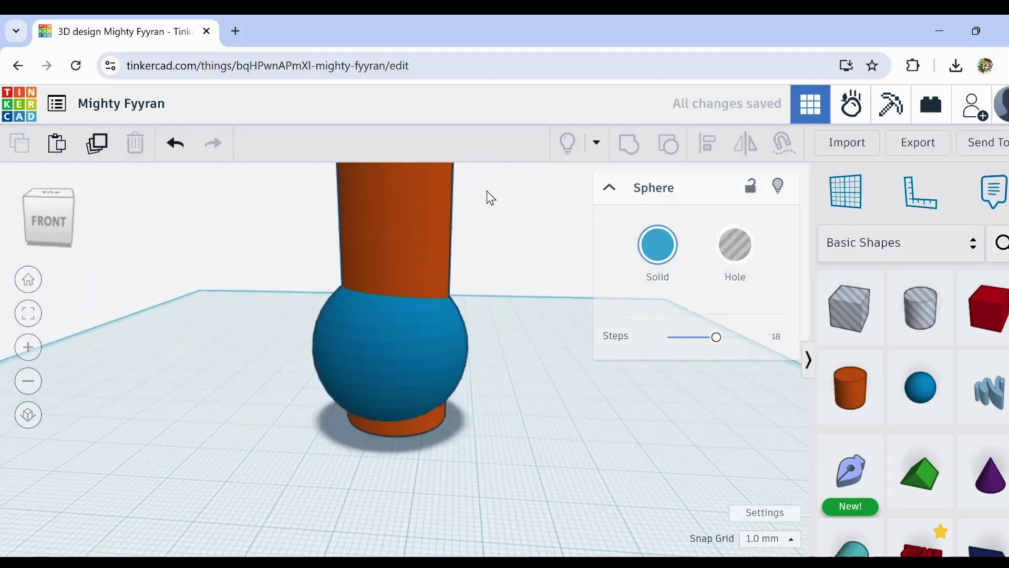
# Step: Raise the cylinder until its lower end is hidden inside the sphere
pyautogui.click(434, 196)
pyautogui.hotkey('ctrl', 'Up')
pyautogui.hotkey('ctrl', 'Up')
pyautogui.hotkey('ctrl', 'Up')
pyautogui.hotkey('ctrl', 'Up')
pyautogui.hotkey('ctrl', 'Up')
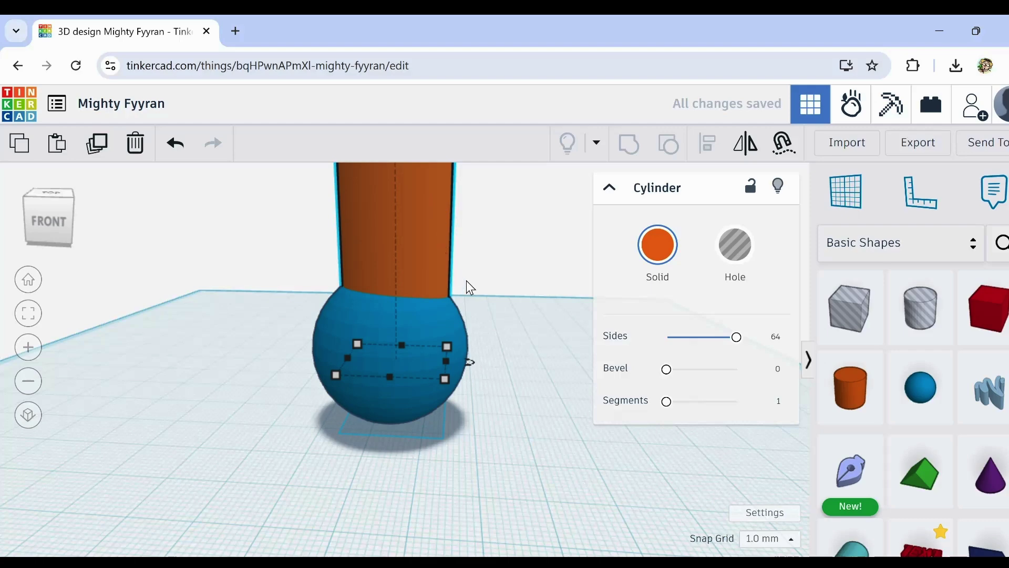
# Step: Select the column and the sphere together and align their centres along the workplane's width
pyautogui.moveTo(489, 449); pyautogui.dragTo(266, 342, button='right')
pyautogui.moveTo(264, 322); pyautogui.dragTo(468, 451)
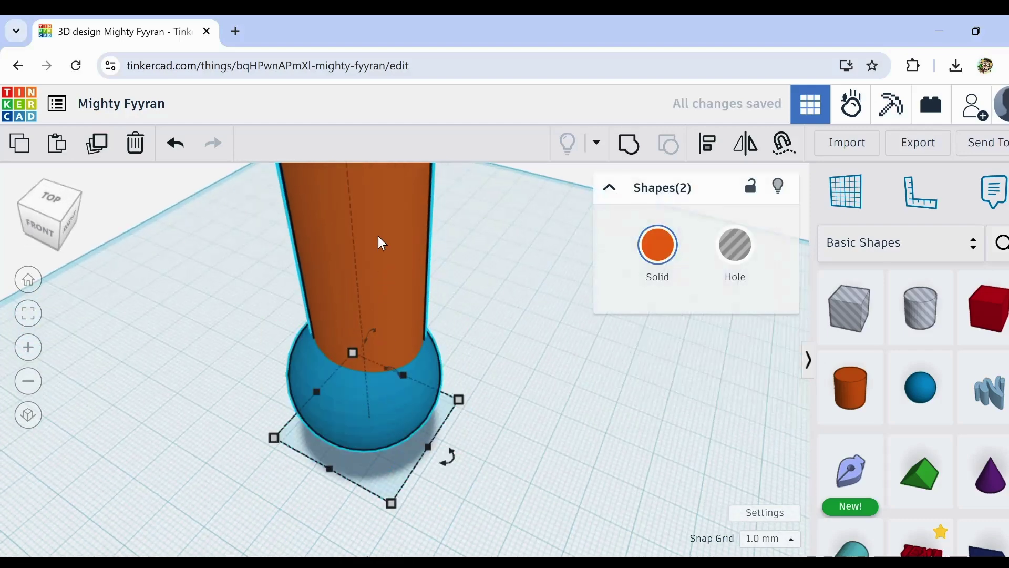
pyautogui.scroll(-2, 523, 422)
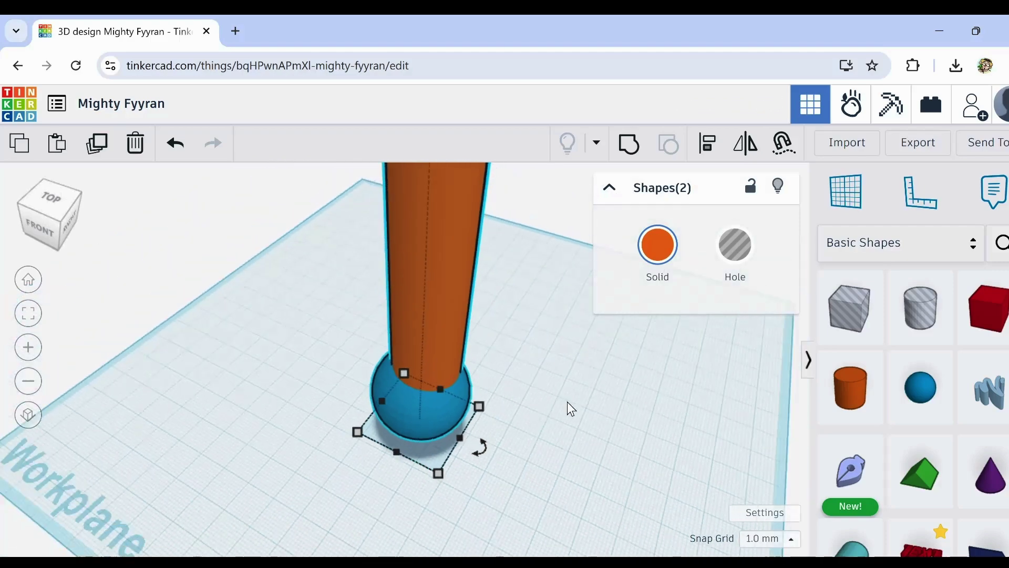
pyautogui.click(709, 147)
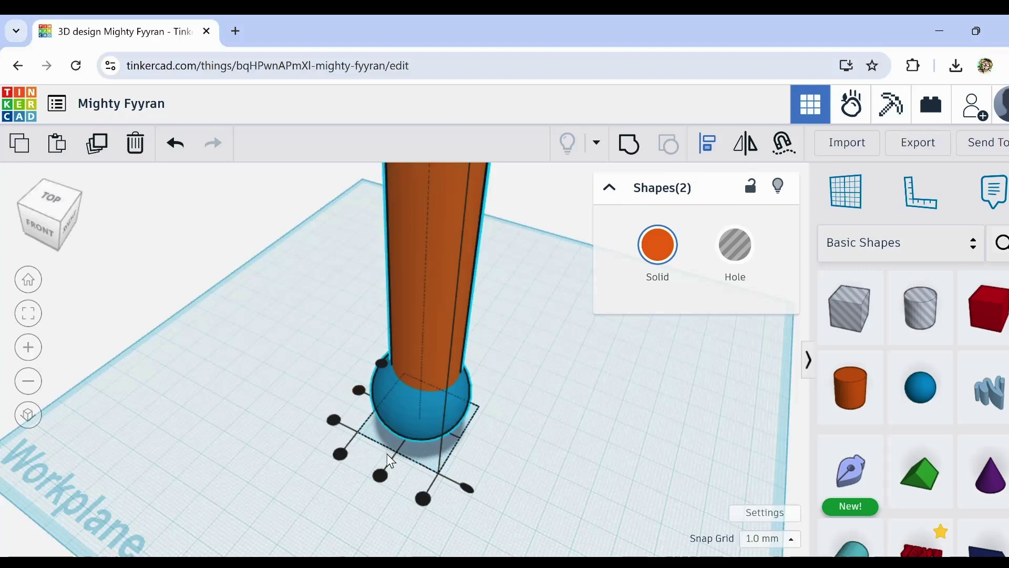
pyautogui.click(383, 475)
pyautogui.moveTo(364, 494); pyautogui.dragTo(447, 489, button='right')
pyautogui.press('l')
pyautogui.scroll(2, 447, 489)
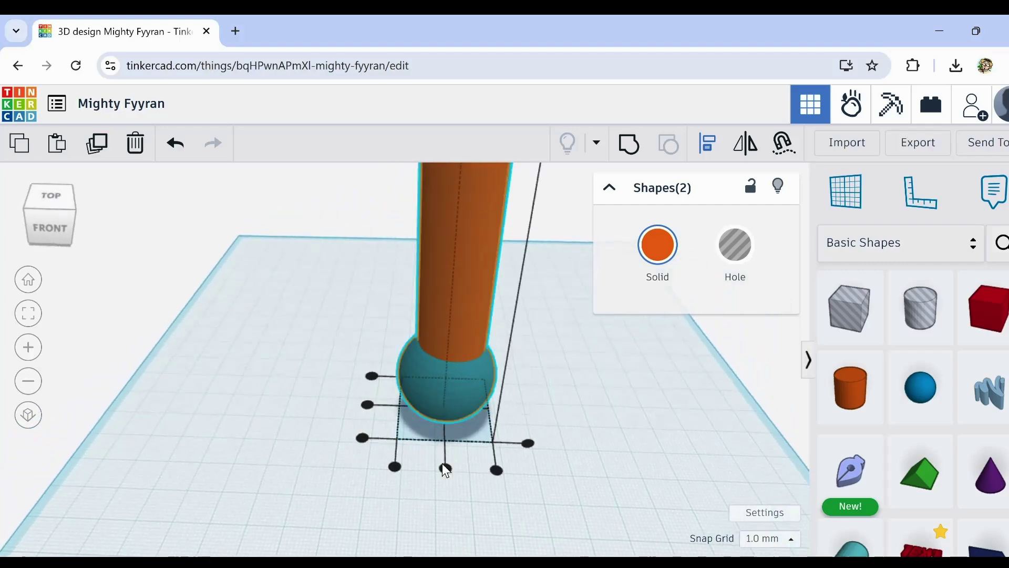
pyautogui.scroll(1, 444, 464)
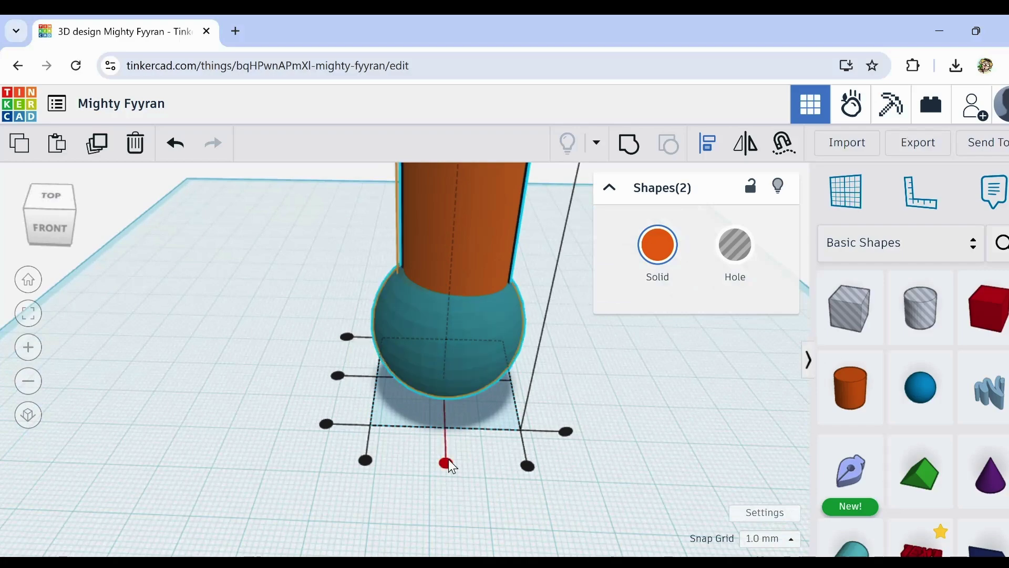
pyautogui.click(446, 463)
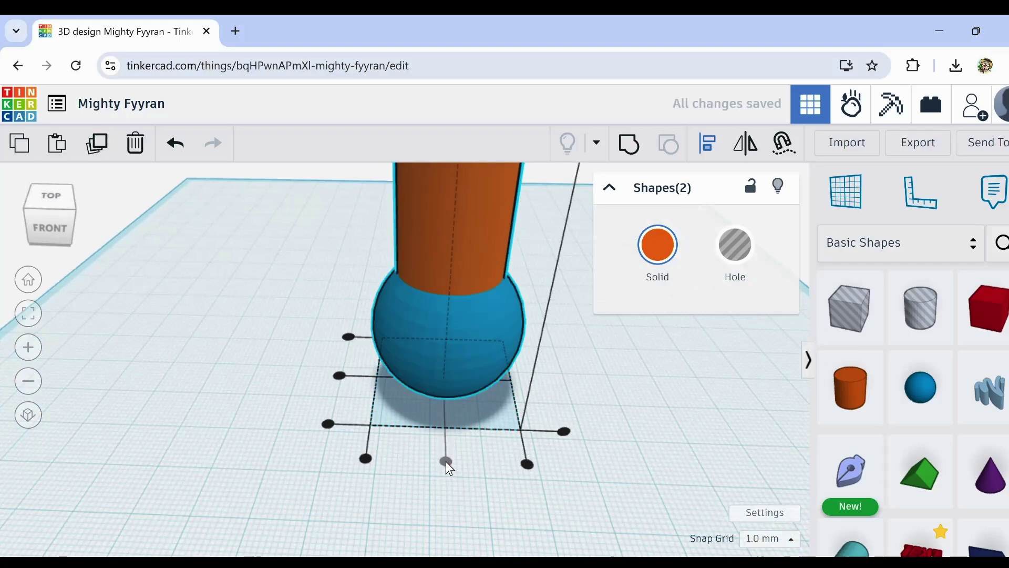
# Step: Align the centres of the column and sphere along the workplane's depth as well, and clear the selection
pyautogui.moveTo(335, 489); pyautogui.dragTo(482, 439, button='right')
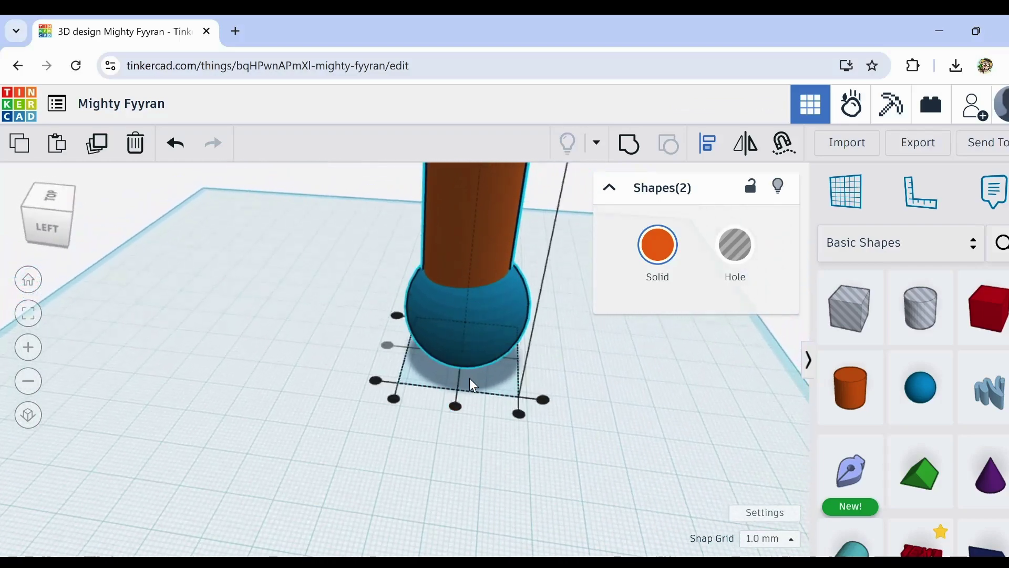
pyautogui.click(454, 406)
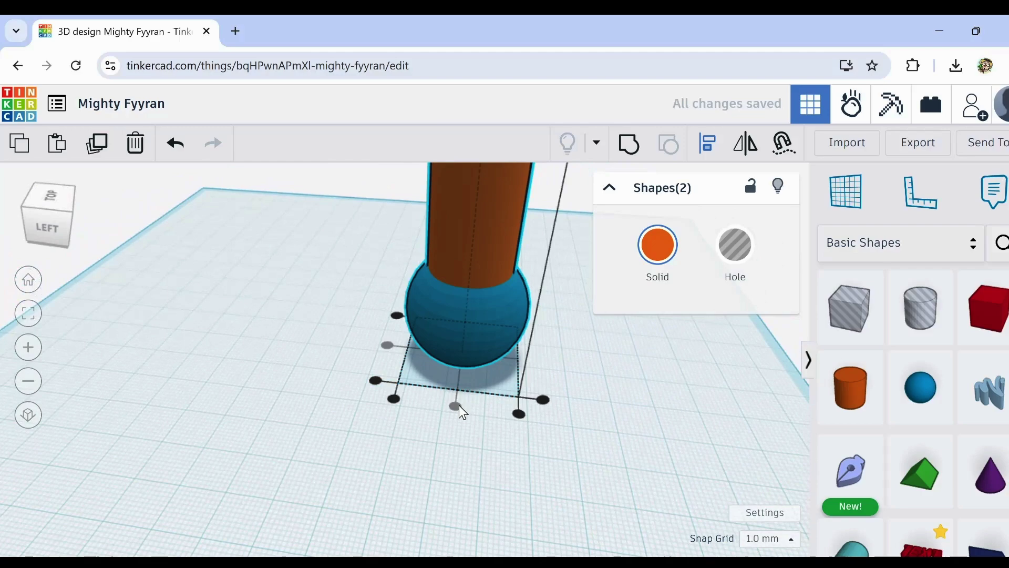
pyautogui.click(500, 458)
# Step: Enlarge the sphere at the column's foot proportionally until it is much wider than the column, and clear the selection
pyautogui.moveTo(592, 442); pyautogui.dragTo(390, 436, button='right')
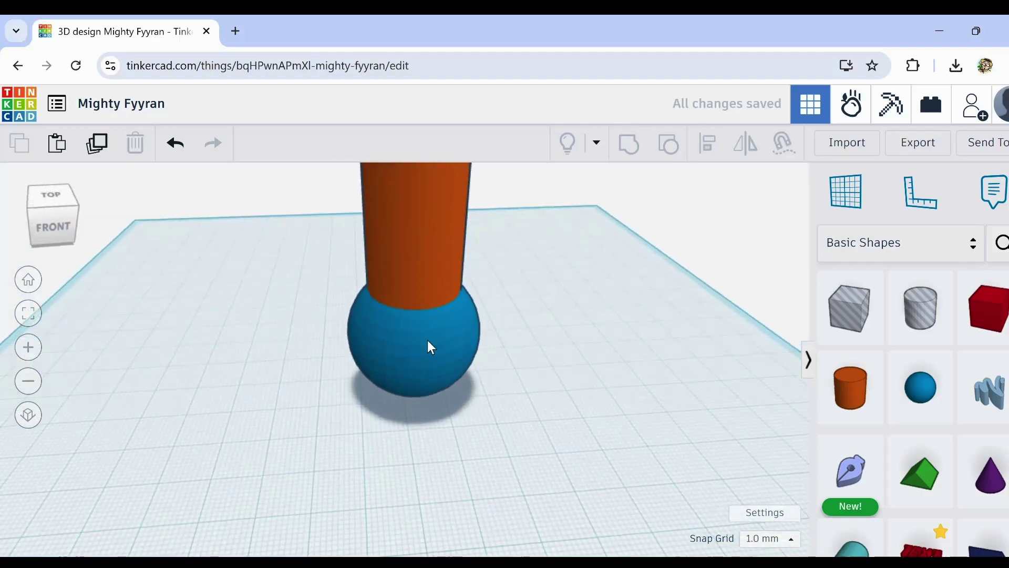
pyautogui.click(429, 355)
pyautogui.moveTo(480, 359); pyautogui.dragTo(469, 434, button='right')
pyautogui.scroll(-3, 447, 412)
pyautogui.scroll(3, 447, 412)
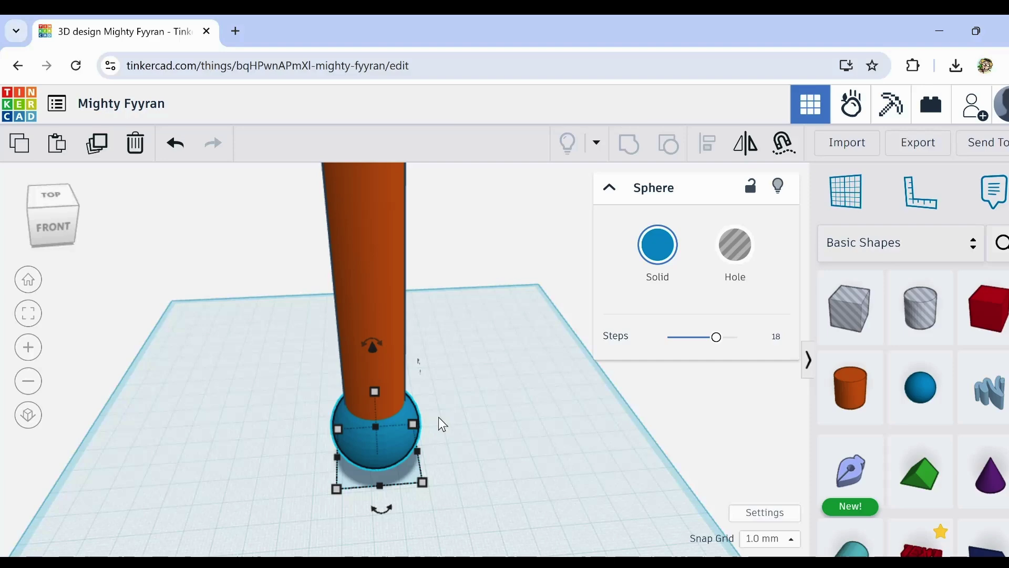
pyautogui.scroll(2, 406, 455)
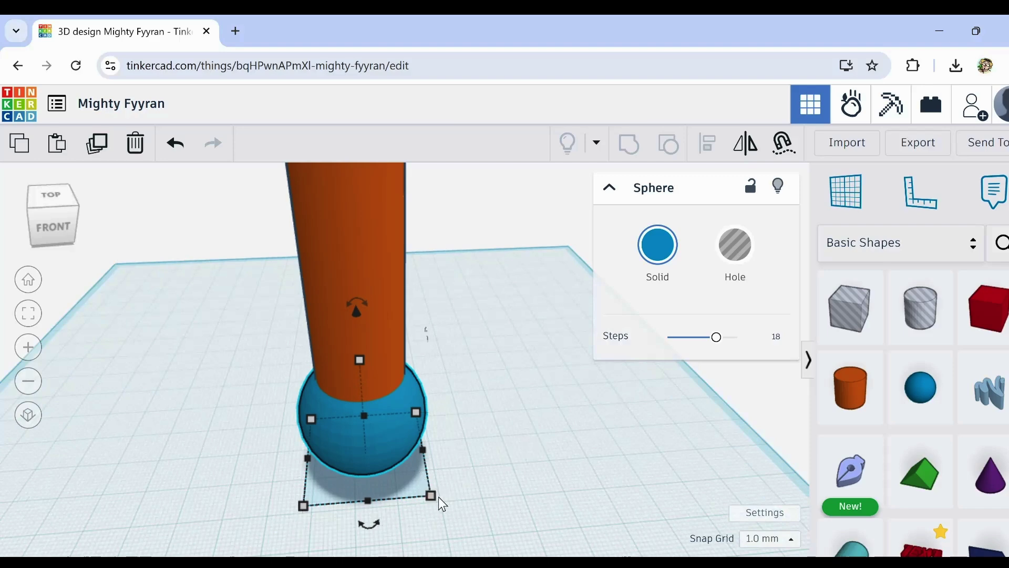
pyautogui.moveTo(431, 497); pyautogui.dragTo(474, 511)
pyautogui.click(653, 427)
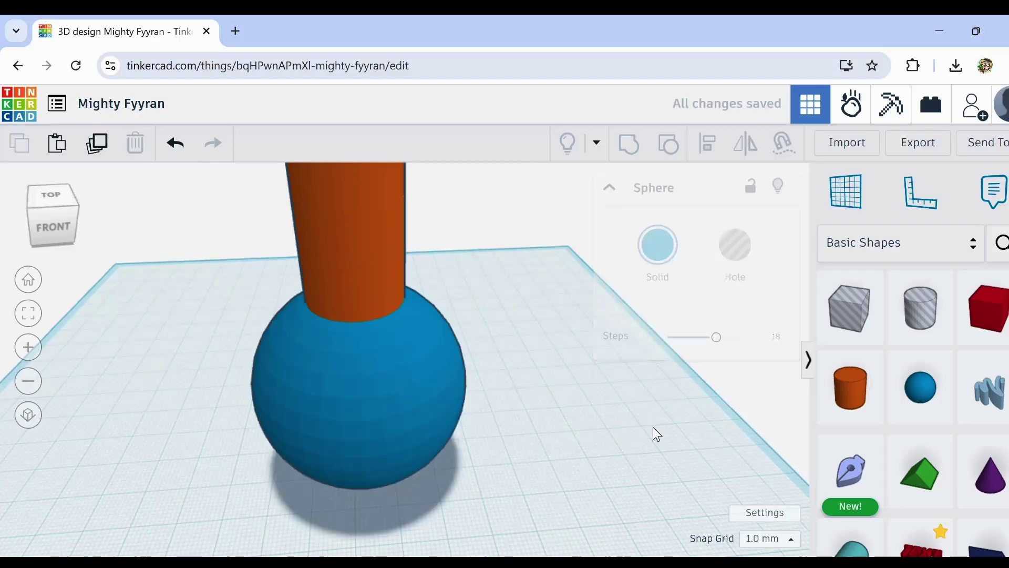
# Step: Make the enlarged sphere coarsely faceted by setting its Steps to 8
pyautogui.scroll(-3, 653, 427)
pyautogui.click(509, 401)
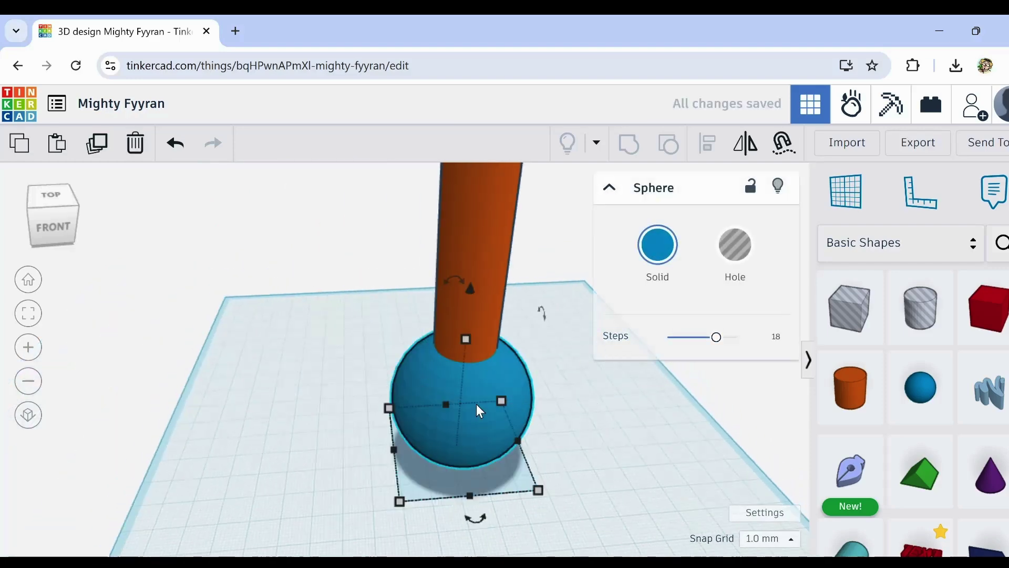
pyautogui.moveTo(715, 345); pyautogui.dragTo(683, 346)
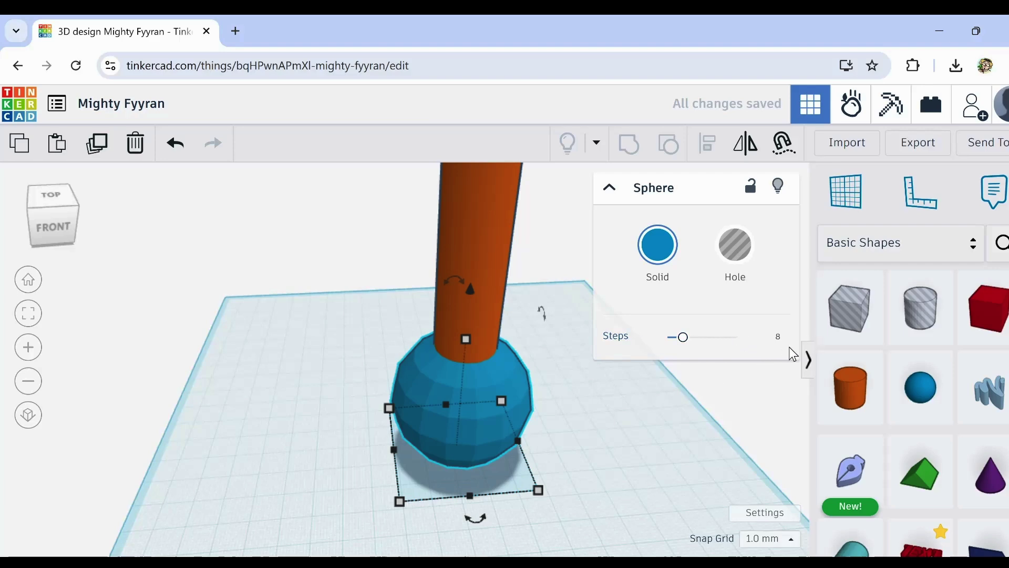
pyautogui.moveTo(611, 440); pyautogui.dragTo(492, 383, button='right')
pyautogui.scroll(4, 442, 345)
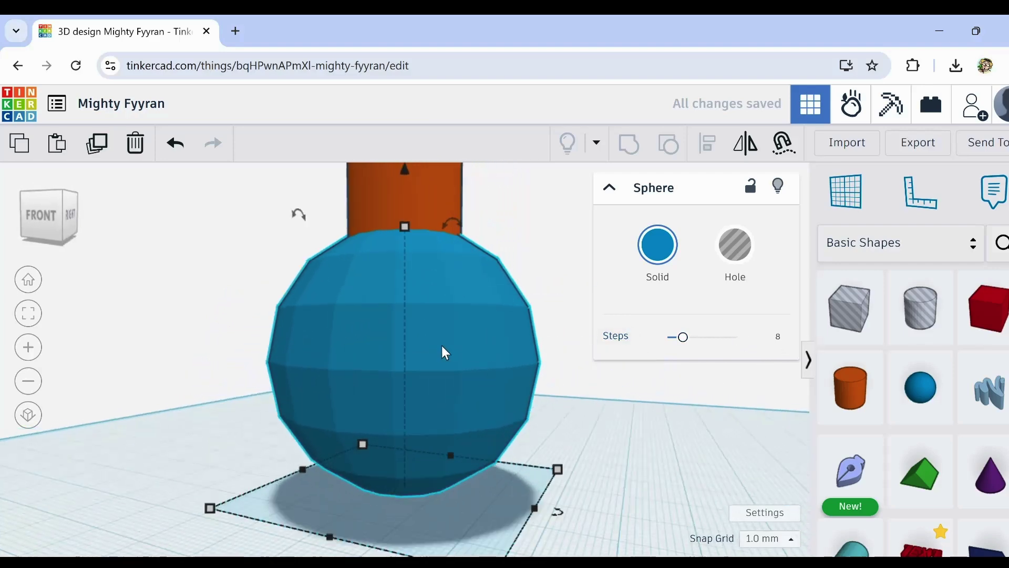
# Step: Recolour the column and the sphere together with the light orange preset, and clear the selection
pyautogui.scroll(-5, 441, 346)
pyautogui.moveTo(509, 207); pyautogui.dragTo(352, 396)
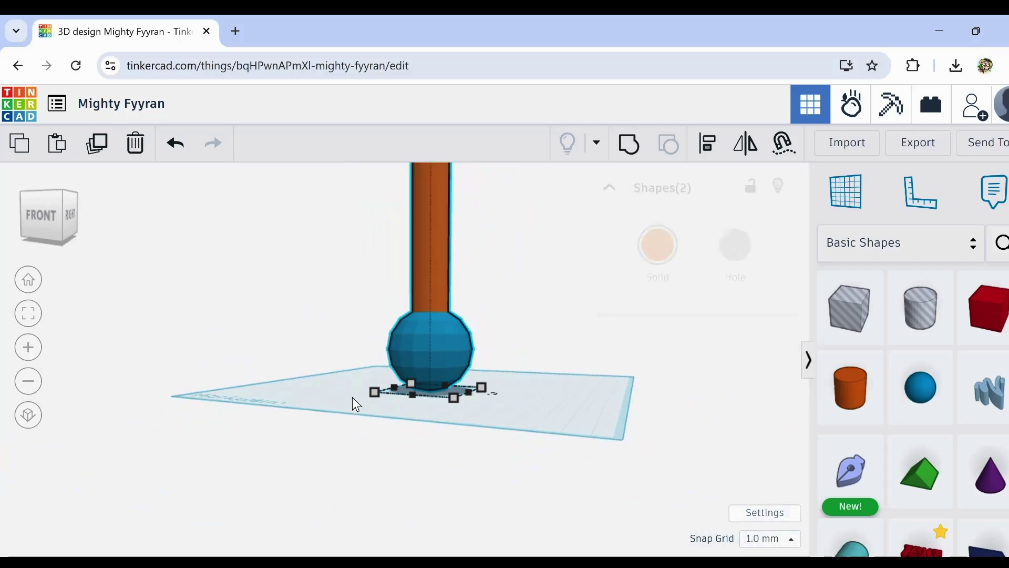
pyautogui.click(657, 245)
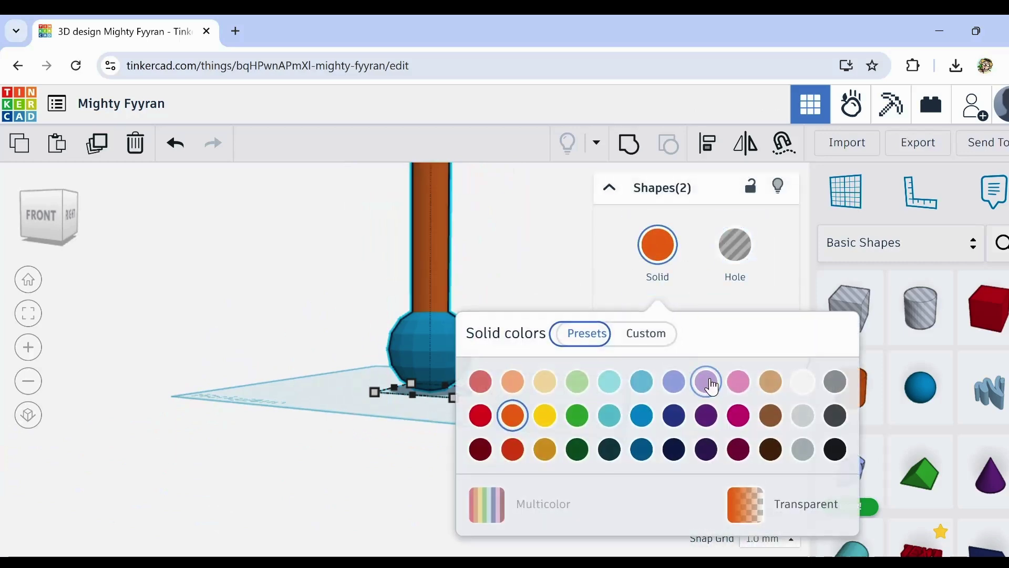
pyautogui.click(513, 383)
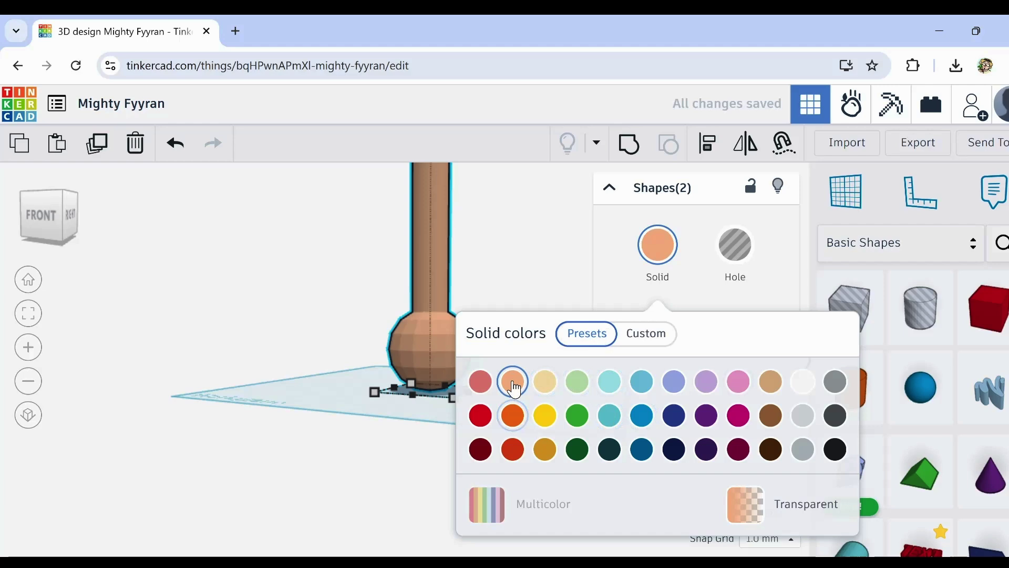
pyautogui.click(298, 365)
# Step: Look over the whole recoloured column and sphere and browse the available basic shapes
pyautogui.moveTo(295, 297); pyautogui.dragTo(309, 336, button='right')
pyautogui.moveTo(292, 283); pyautogui.dragTo(323, 349, button='middle')
pyautogui.moveTo(323, 348); pyautogui.dragTo(343, 364, button='right')
pyautogui.scroll(-3, 339, 346)
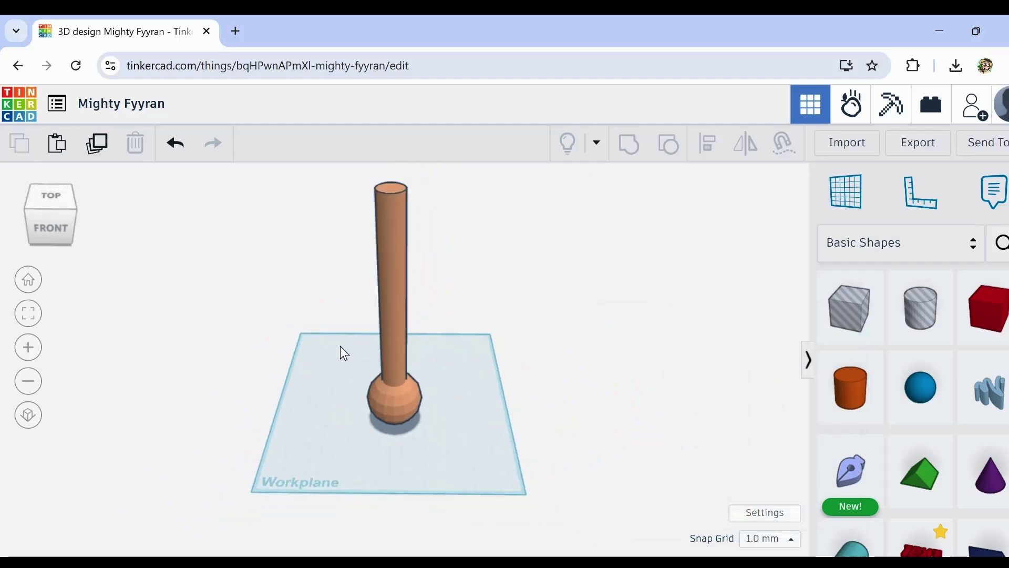
pyautogui.moveTo(327, 327); pyautogui.dragTo(335, 377, button='middle')
pyautogui.moveTo(329, 378); pyautogui.dragTo(327, 351, button='right')
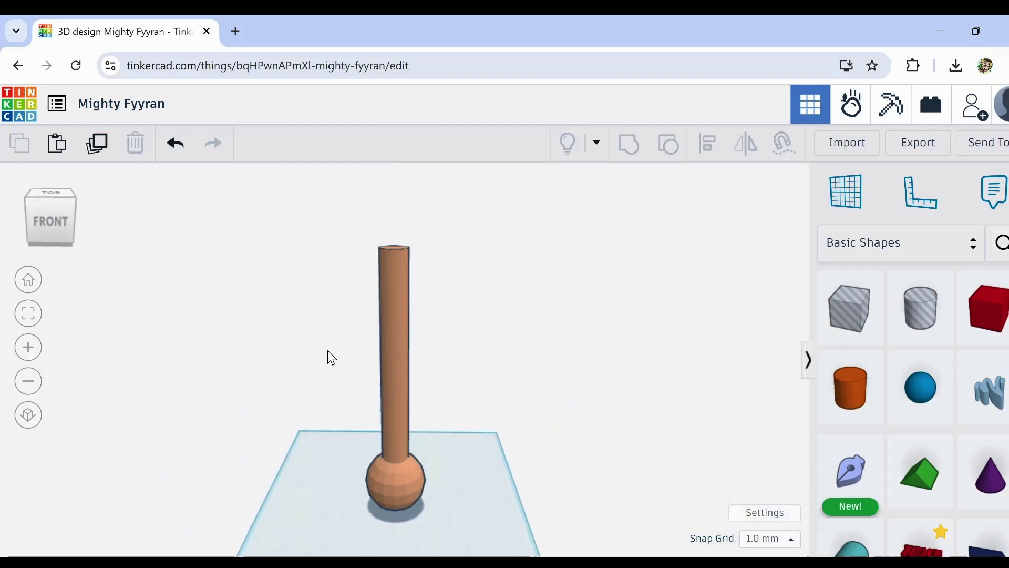
pyautogui.scroll(-4, 914, 414)
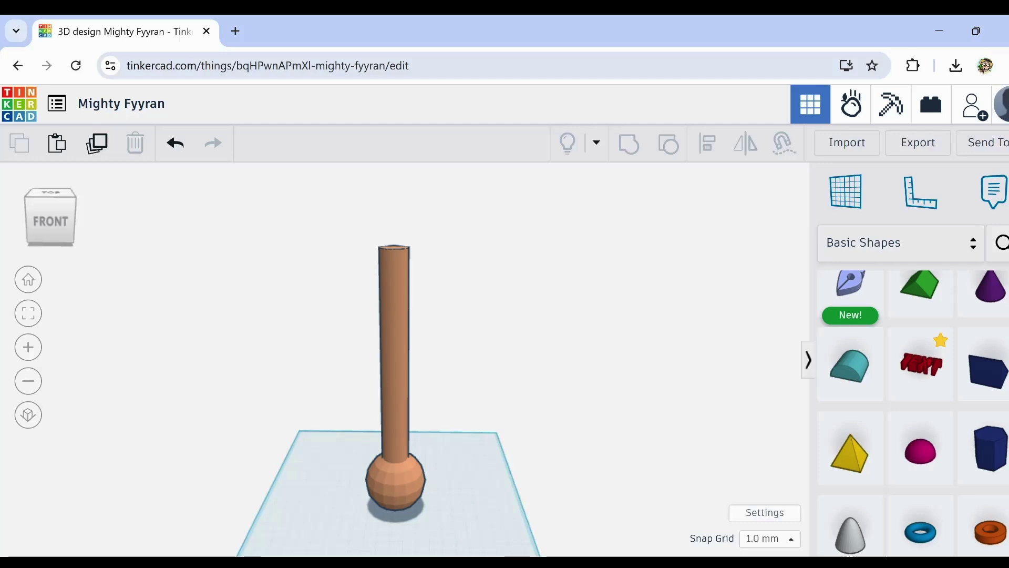
pyautogui.scroll(4, 914, 414)
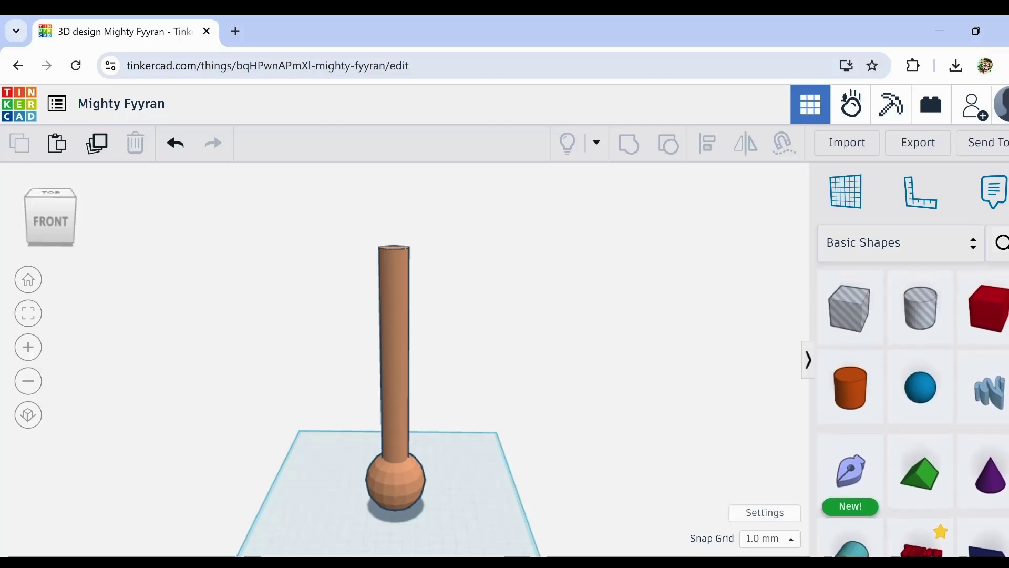
# Step: Add a new cylinder on the workplane beside the sphere and enlarge it proportionally to about 47 mm wide
pyautogui.scroll(-1, 913, 414)
pyautogui.moveTo(460, 489); pyautogui.dragTo(447, 412, button='middle')
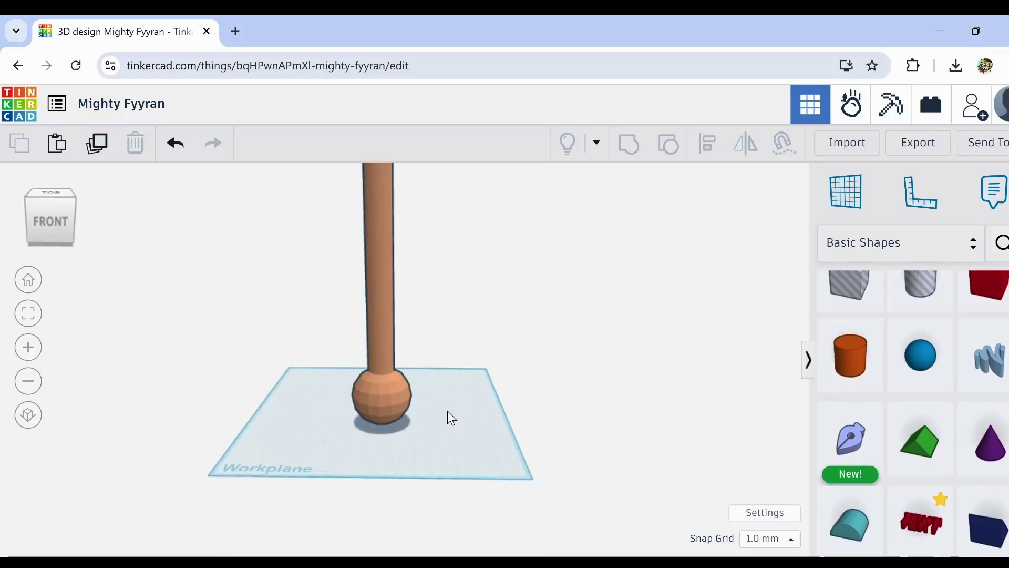
pyautogui.scroll(-2, 461, 411)
pyautogui.moveTo(462, 411); pyautogui.dragTo(456, 435, button='right')
pyautogui.scroll(4, 456, 434)
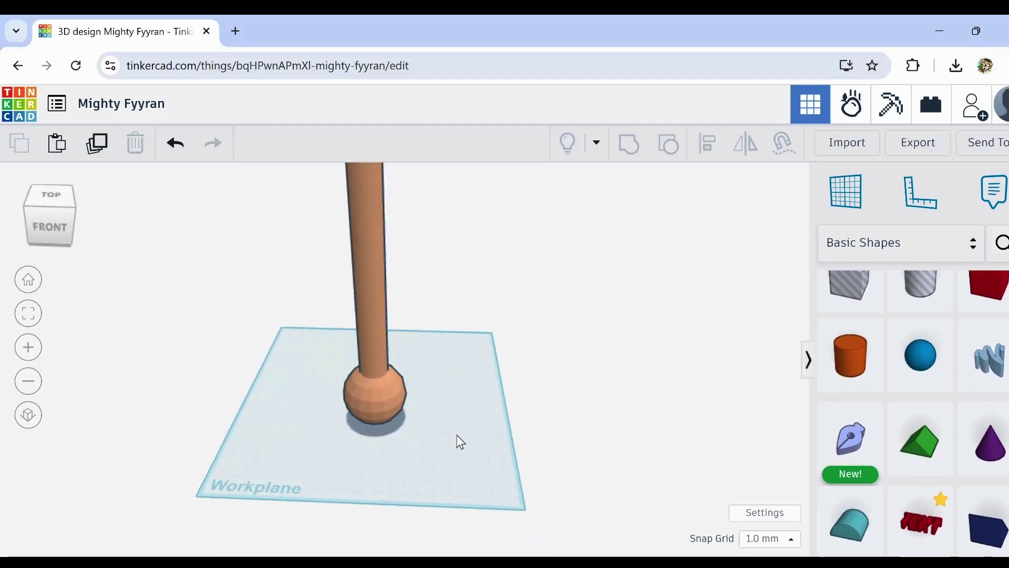
pyautogui.scroll(2, 473, 434)
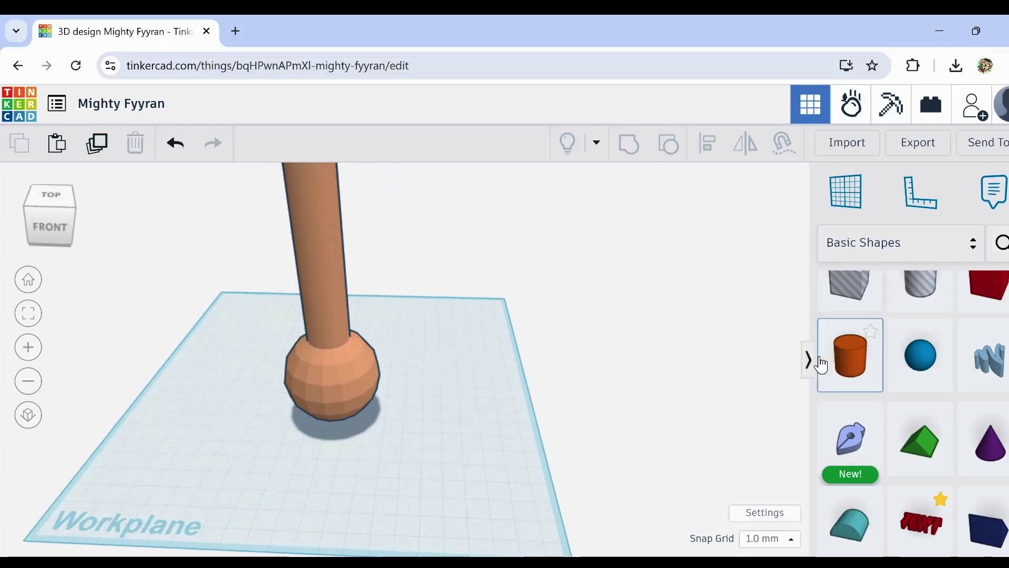
pyautogui.moveTo(853, 363); pyautogui.dragTo(442, 434)
pyautogui.scroll(3, 441, 434)
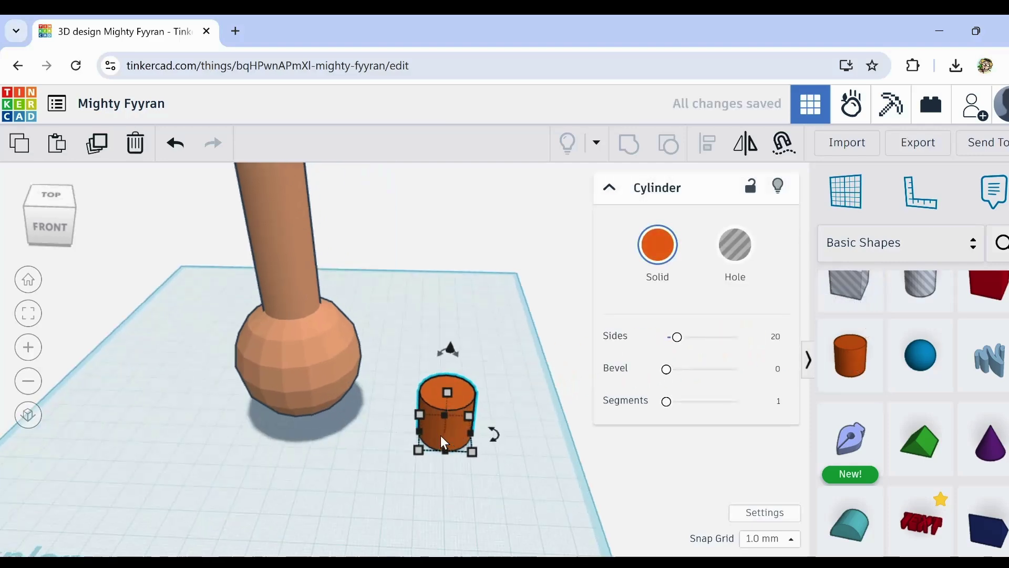
pyautogui.moveTo(496, 465); pyautogui.dragTo(651, 550)
# Step: Smooth the new cylinder to 64 sides and reduce its height to 20 mm
pyautogui.scroll(-3, 329, 458)
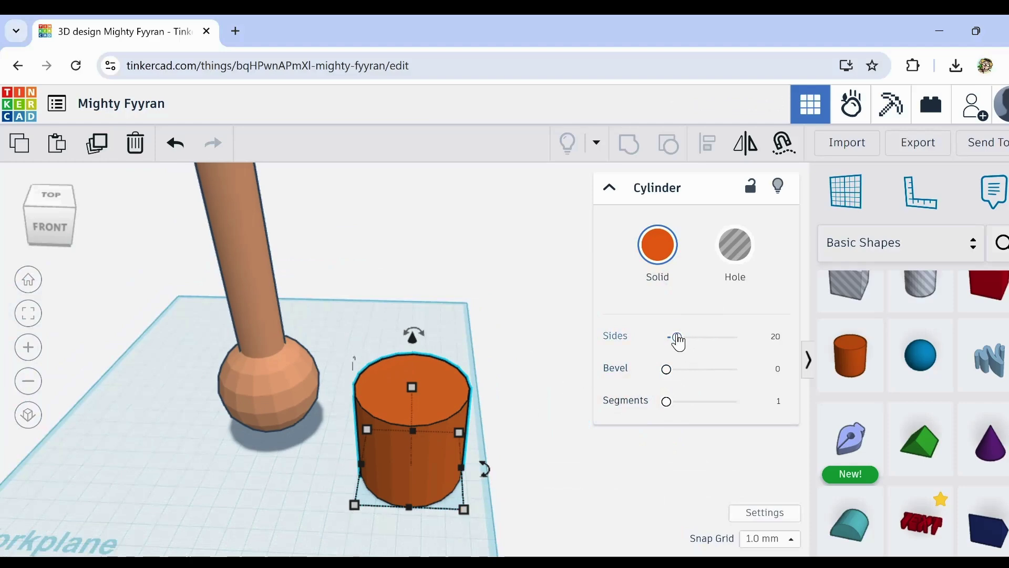
pyautogui.moveTo(678, 337); pyautogui.dragTo(777, 342)
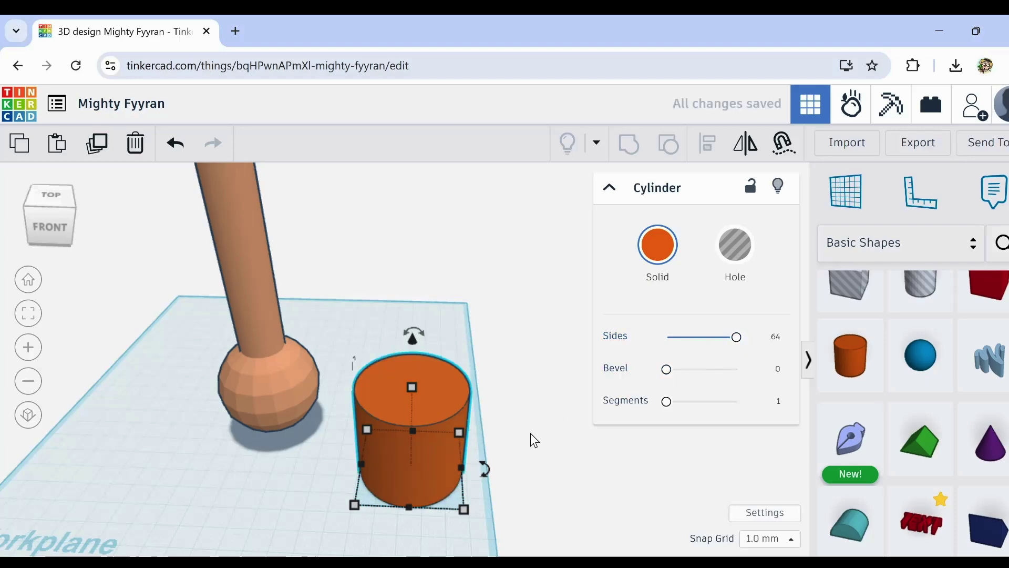
pyautogui.moveTo(415, 388); pyautogui.dragTo(409, 433)
# Step: Place a half sphere on top of the short cylinder, shift it into position and enlarge it to about 47 mm wide
pyautogui.scroll(-6, 913, 354)
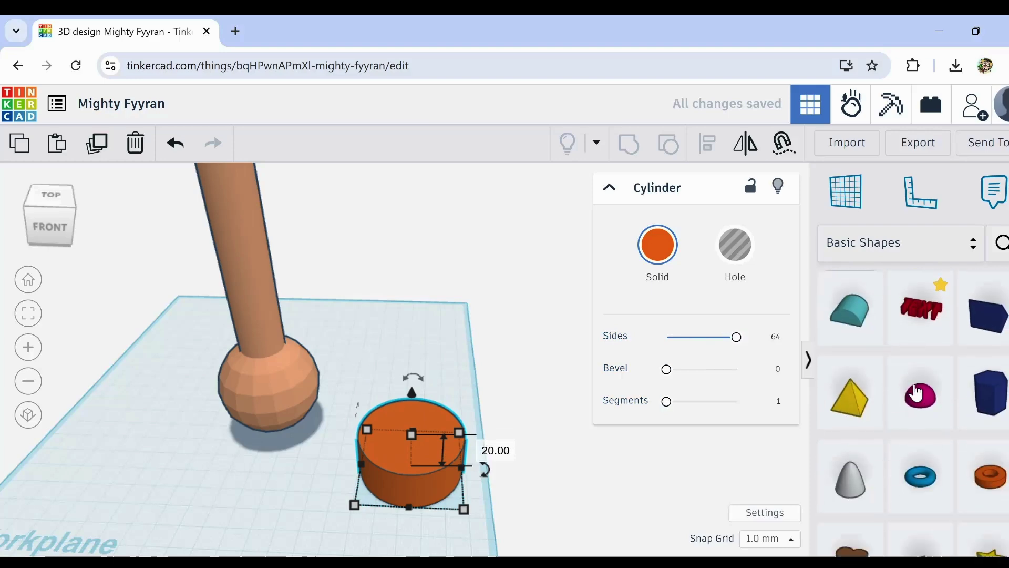
pyautogui.scroll(2, 915, 400)
pyautogui.scroll(1, 921, 373)
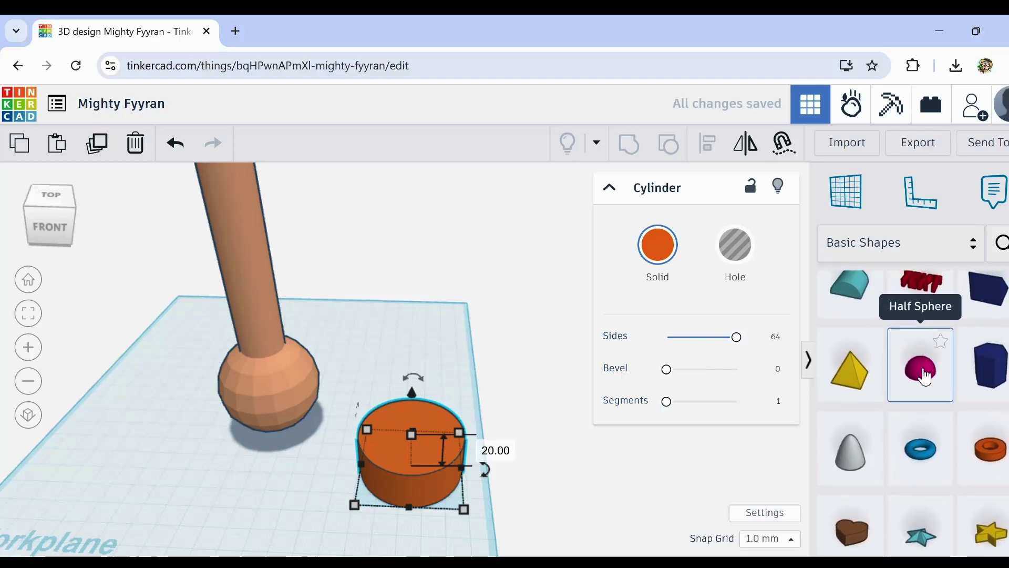
pyautogui.moveTo(925, 376); pyautogui.dragTo(489, 485)
pyautogui.moveTo(432, 428); pyautogui.dragTo(421, 421)
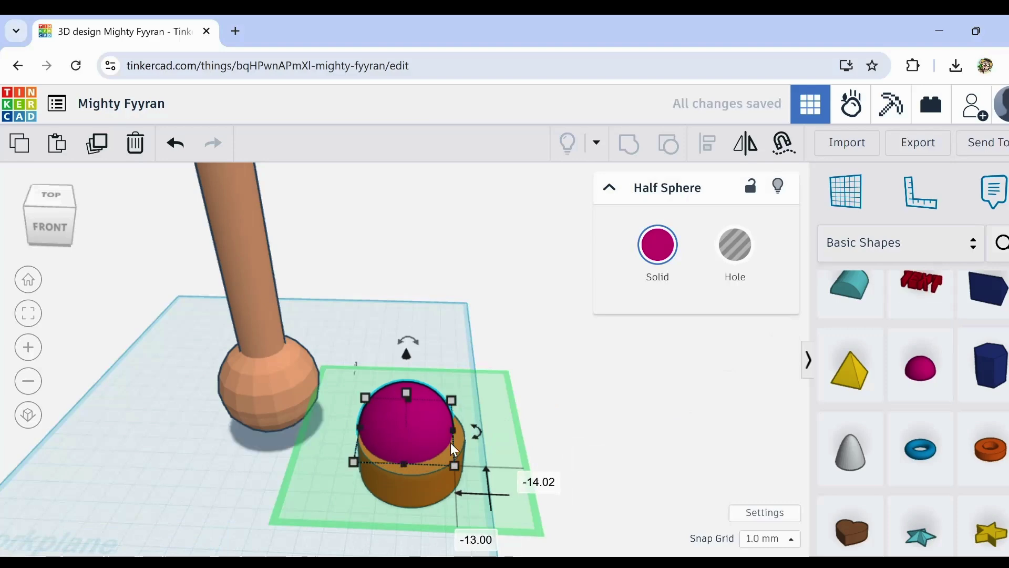
pyautogui.moveTo(456, 466); pyautogui.dragTo(468, 474)
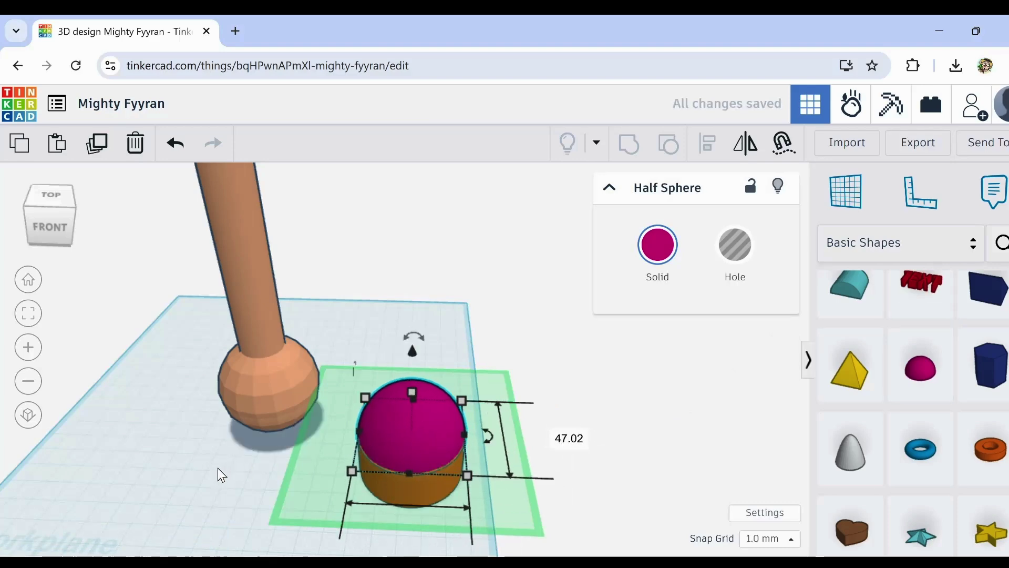
# Step: Check the cylinder's base dimensions and set the half sphere's width and depth to 47 mm to match
pyautogui.click(270, 494)
pyautogui.moveTo(270, 496); pyautogui.dragTo(437, 471, button='right')
pyautogui.click(455, 468)
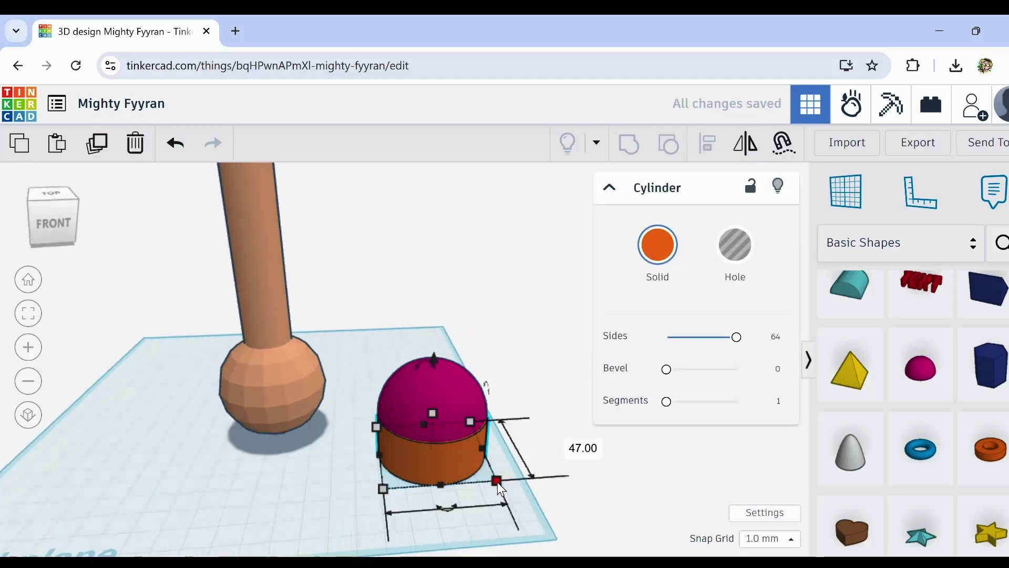
pyautogui.moveTo(498, 481); pyautogui.dragTo(469, 437, button='middle')
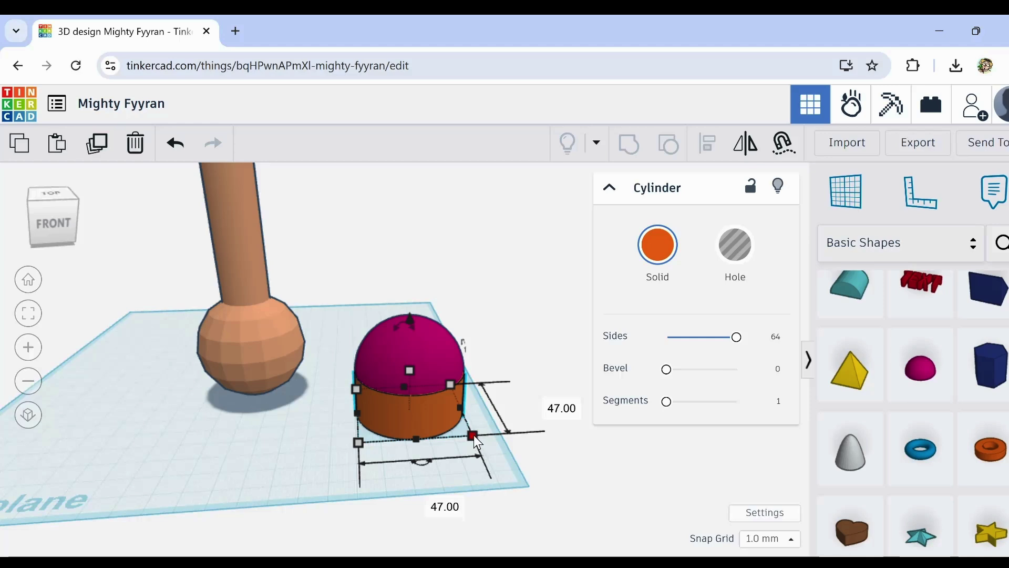
pyautogui.click(434, 355)
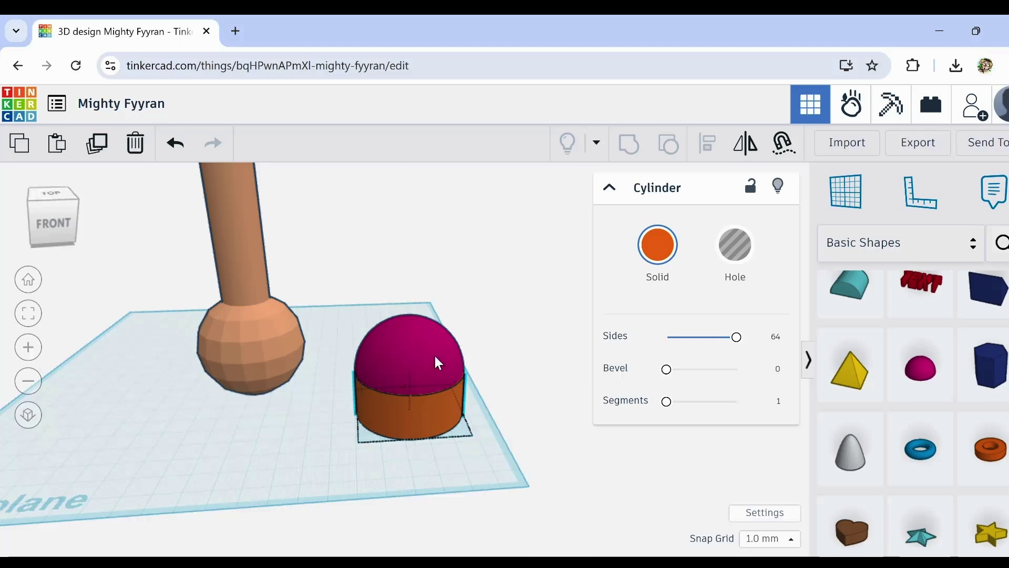
pyautogui.moveTo(476, 392)
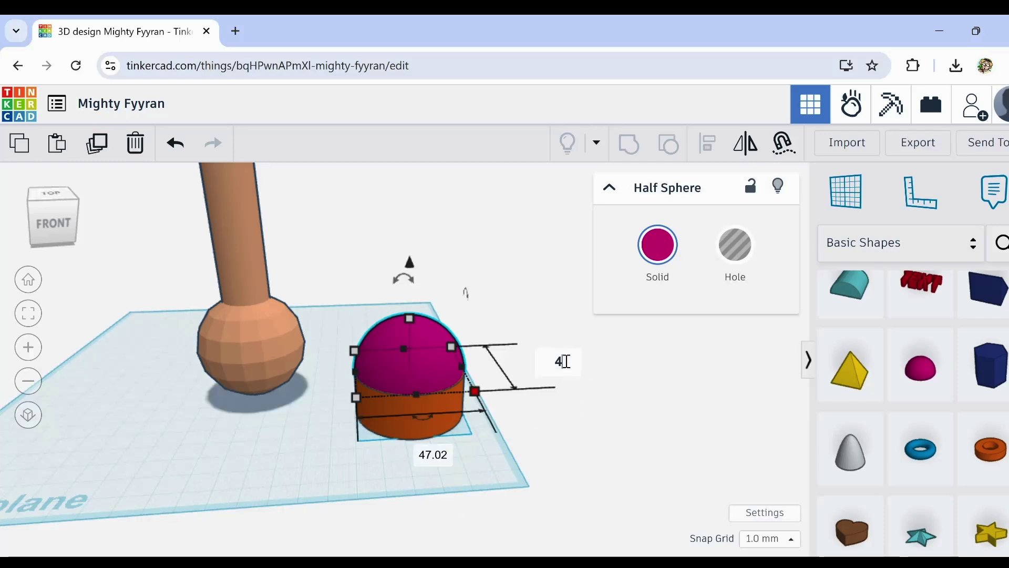
pyautogui.click(436, 454)
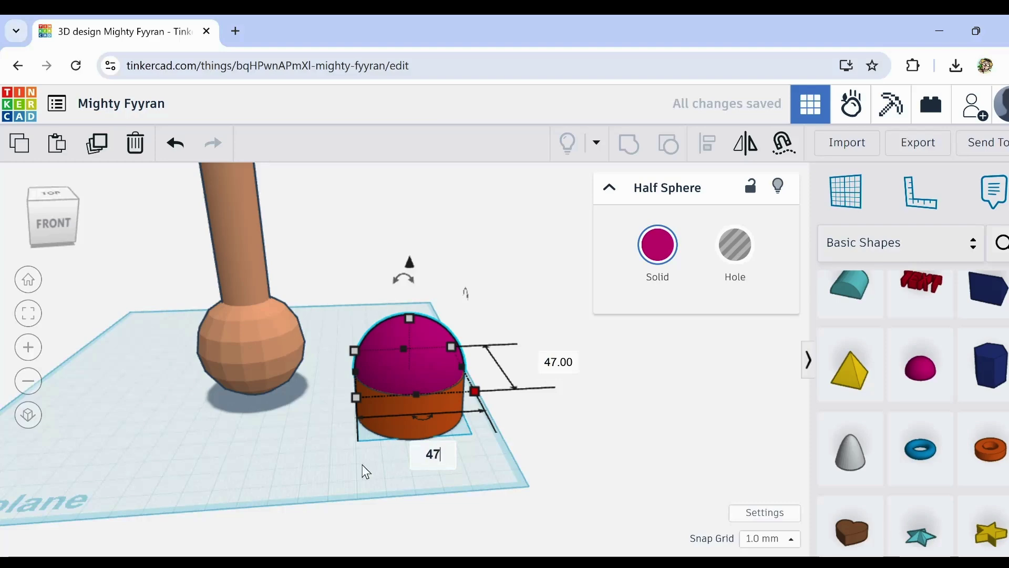
pyautogui.press('Return')
# Step: Lower the half sphere slightly so that its base sinks into the top of the cylinder
pyautogui.scroll(5, 424, 365)
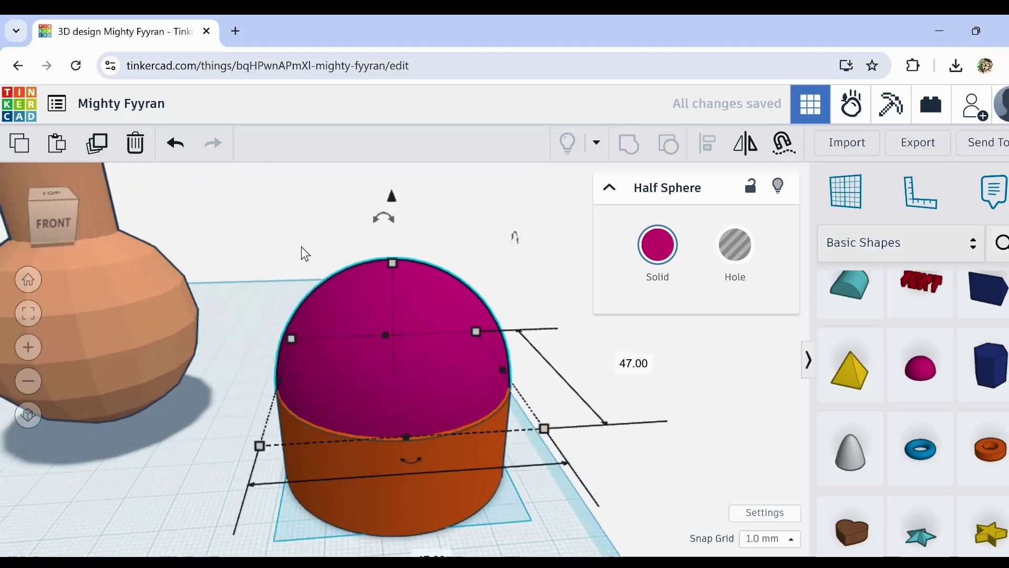
pyautogui.click(289, 248)
pyautogui.click(378, 356)
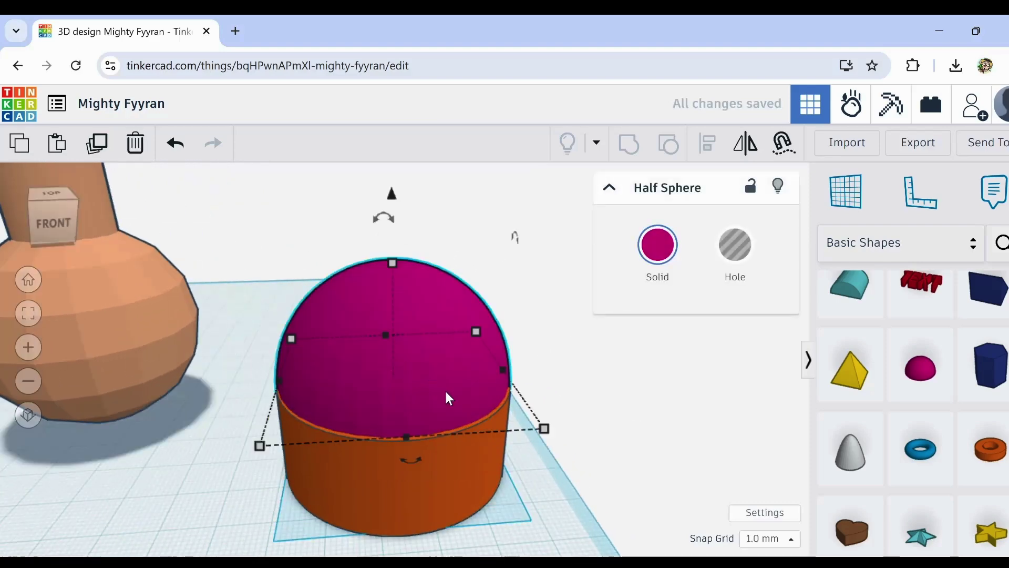
pyautogui.press('Up')
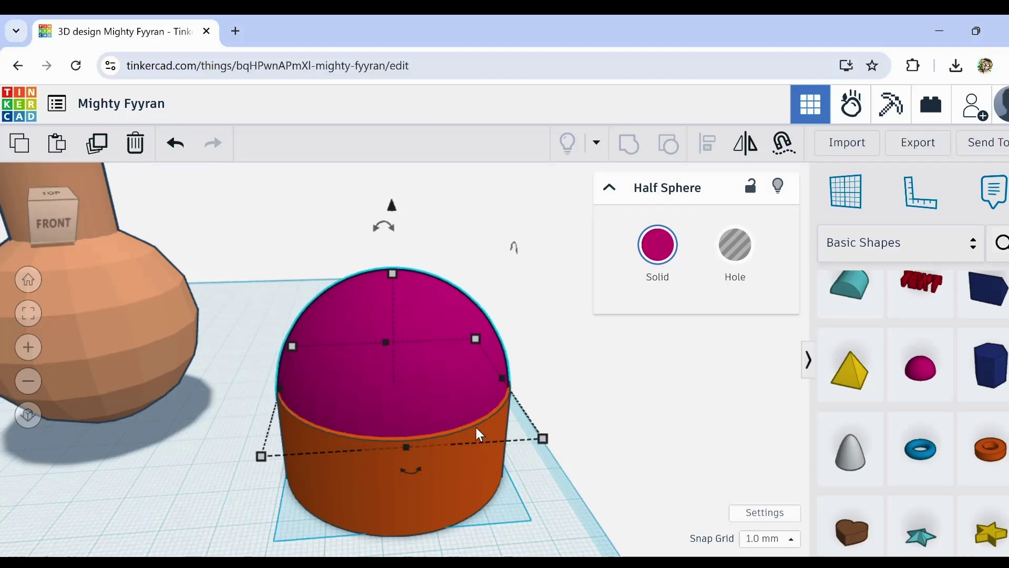
pyautogui.press('Down')
pyautogui.press('Down')
pyautogui.press('Down')
# Step: Select the half sphere and the short cylinder together and align their centres along the workplane's width and depth
pyautogui.keyDown('shift'); pyautogui.click(389, 481); pyautogui.keyUp('shift')
pyautogui.scroll(-1, 691, 164)
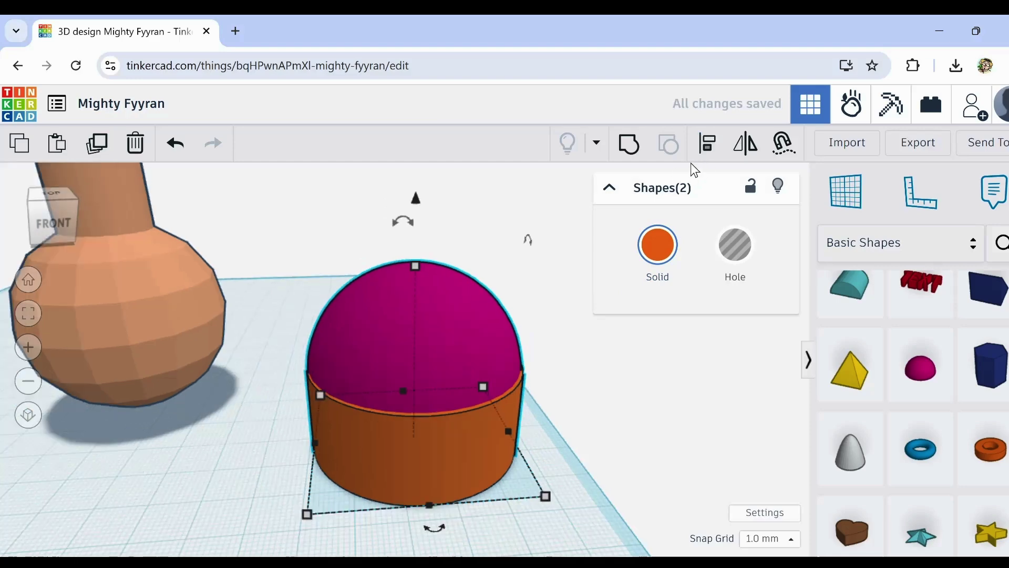
pyautogui.click(708, 142)
pyautogui.click(435, 530)
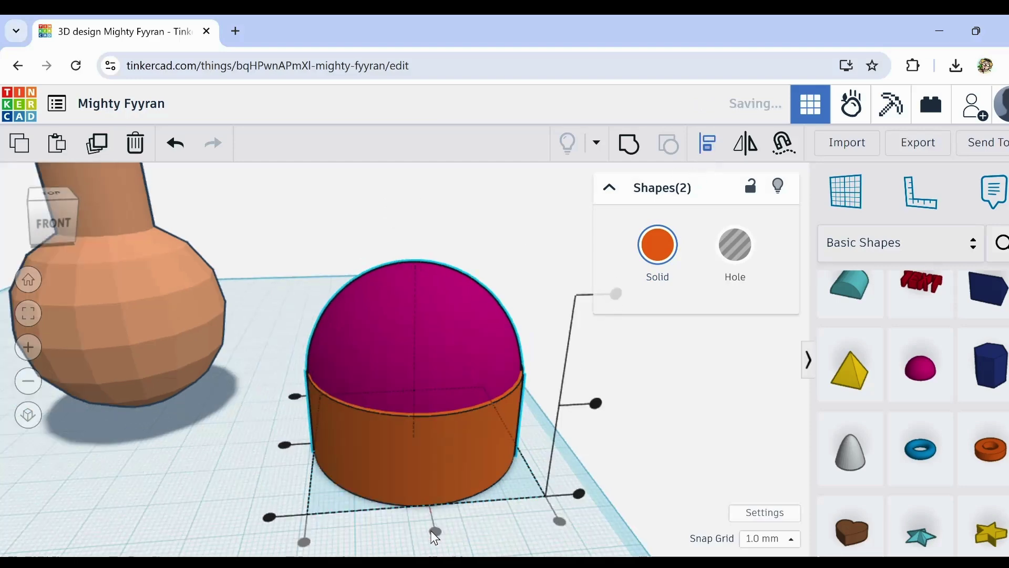
pyautogui.click(288, 450)
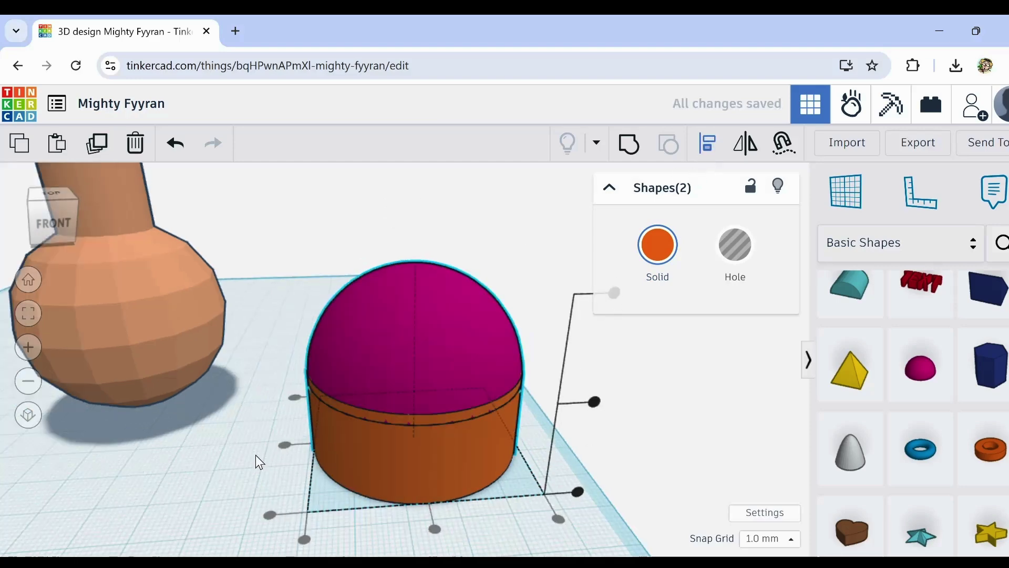
# Step: Raise the half sphere above the short cylinder and increase the cylinder's height to 32 mm so that it meets the dome again
pyautogui.click(217, 471)
pyautogui.scroll(2, 277, 465)
pyautogui.scroll(-5, 223, 478)
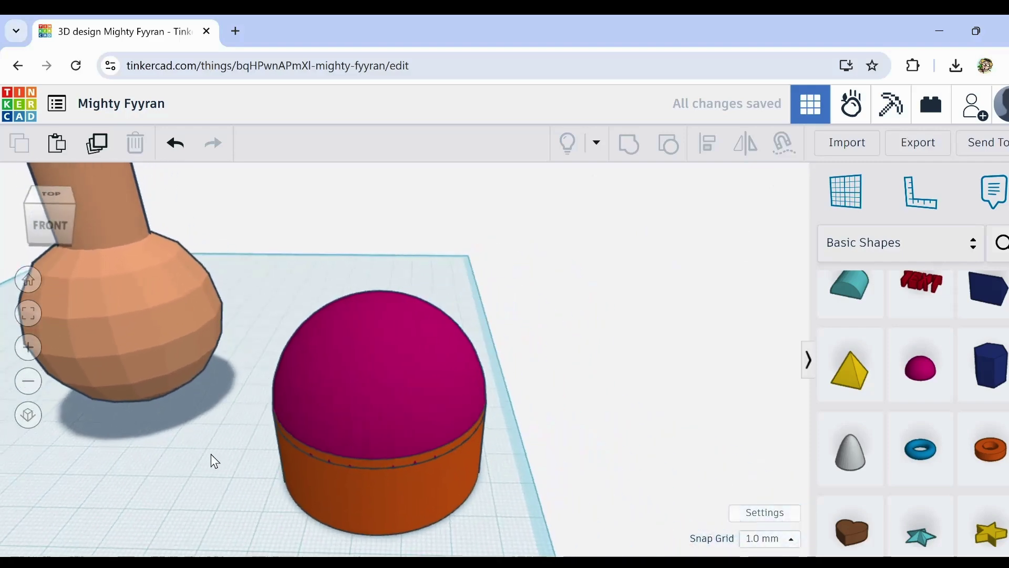
pyautogui.scroll(2, 247, 447)
pyautogui.moveTo(264, 430); pyautogui.dragTo(403, 389, button='right')
pyautogui.click(404, 390)
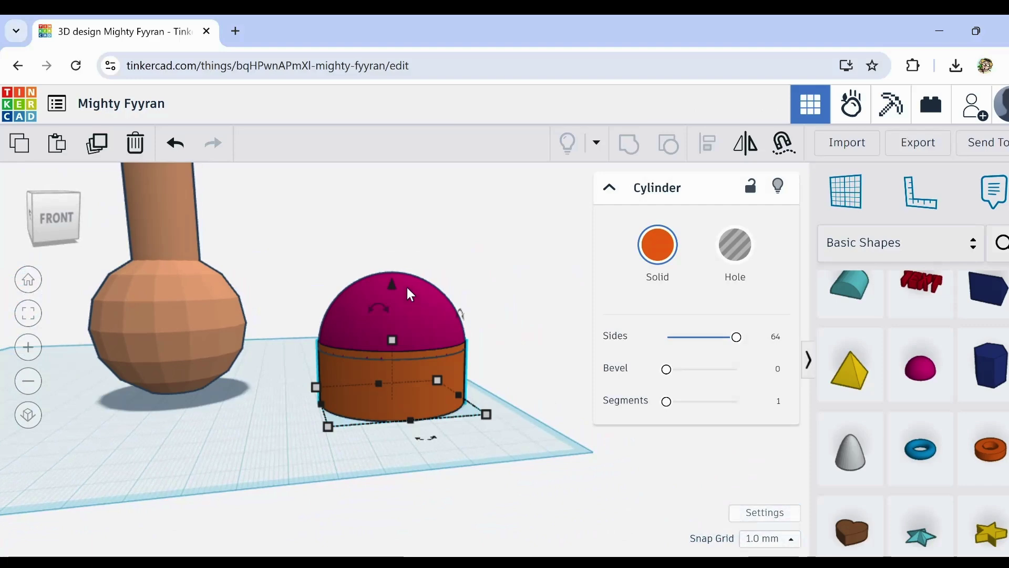
pyautogui.click(415, 301)
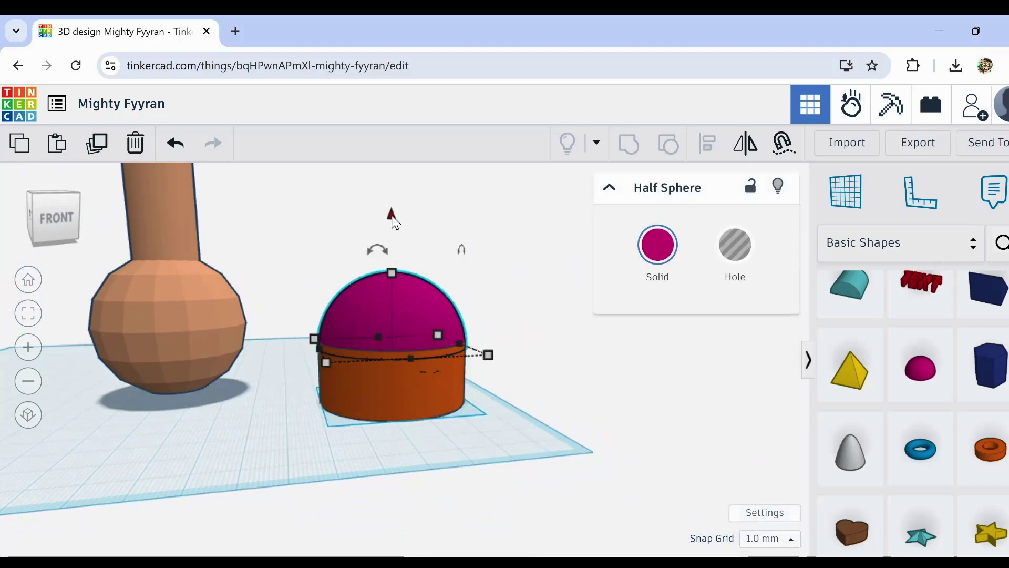
pyautogui.moveTo(392, 215); pyautogui.dragTo(389, 169)
pyautogui.click(395, 343)
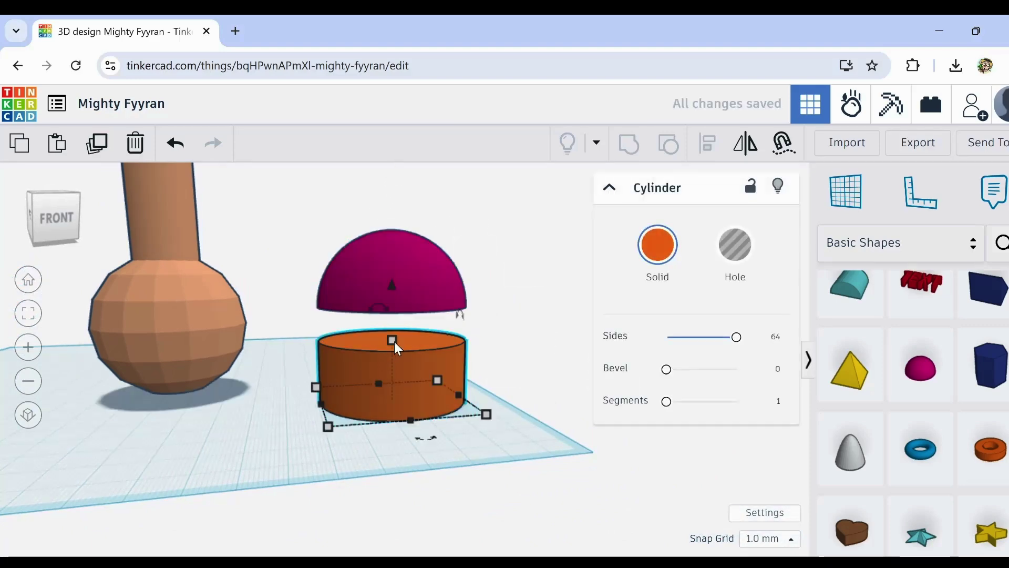
pyautogui.moveTo(392, 339); pyautogui.dragTo(393, 300)
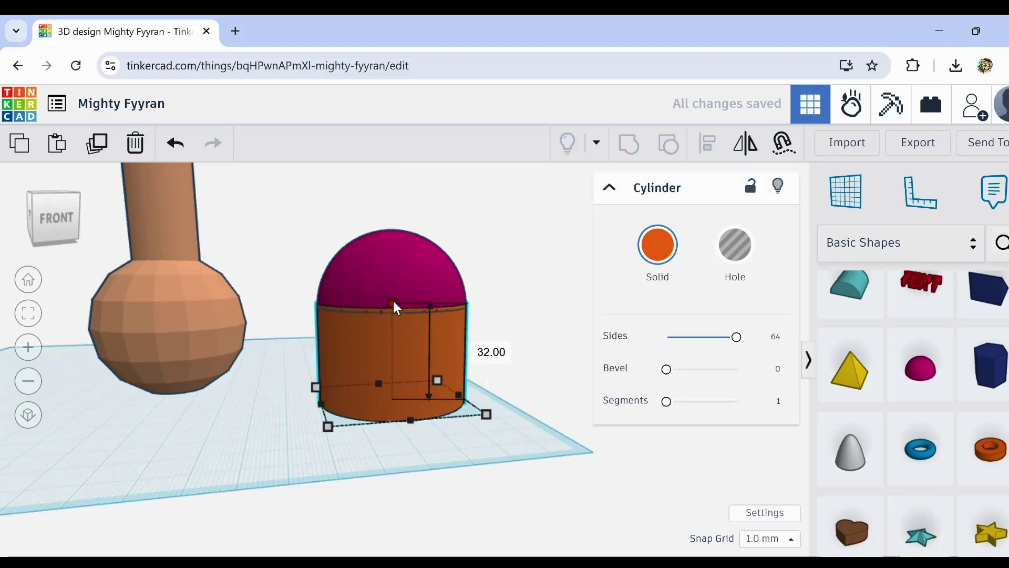
# Step: Select the half sphere and the cylinder together and group them into one solid shape
pyautogui.moveTo(298, 217); pyautogui.dragTo(452, 441)
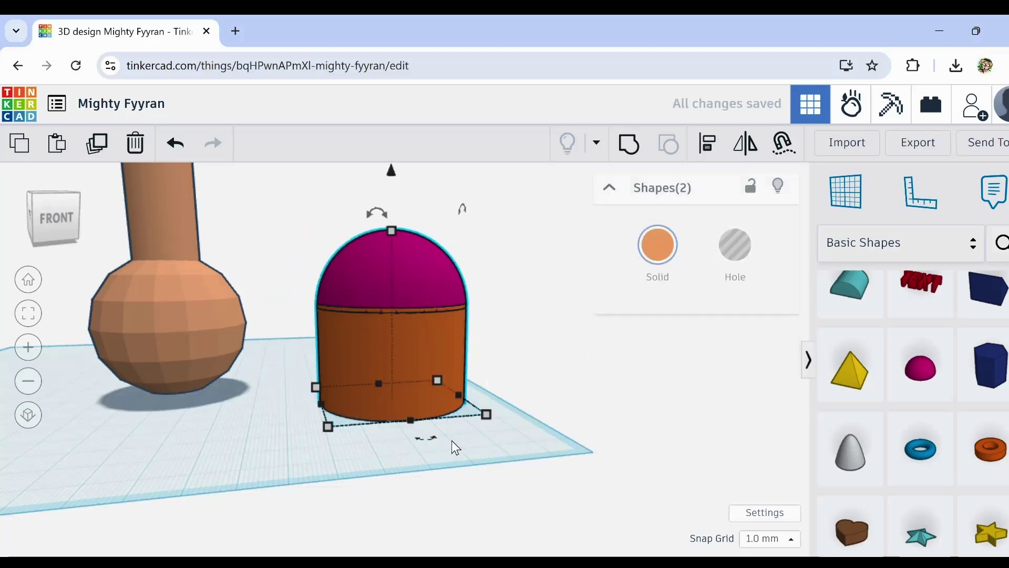
pyautogui.moveTo(456, 412); pyautogui.dragTo(468, 380, button='right')
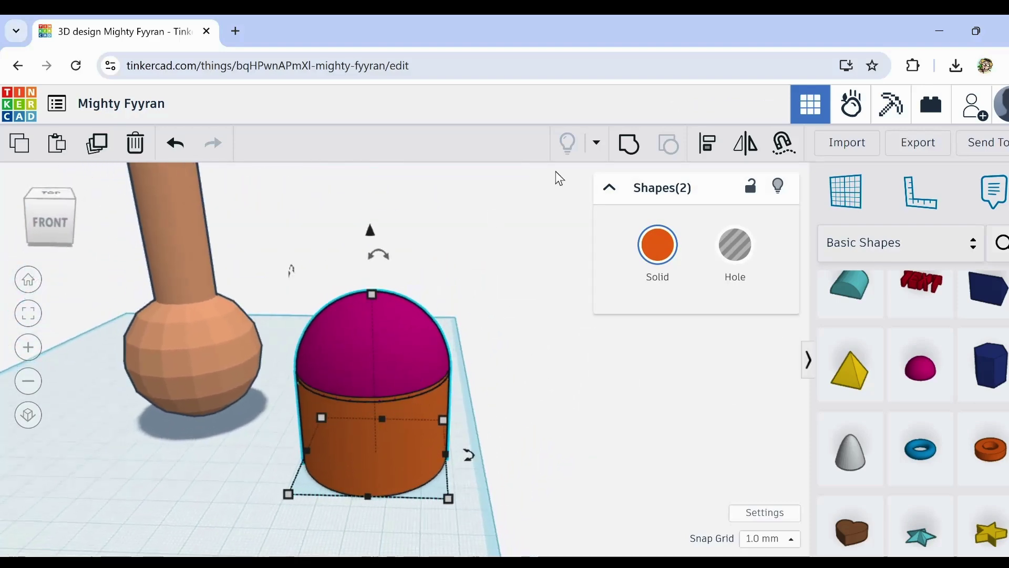
pyautogui.click(634, 151)
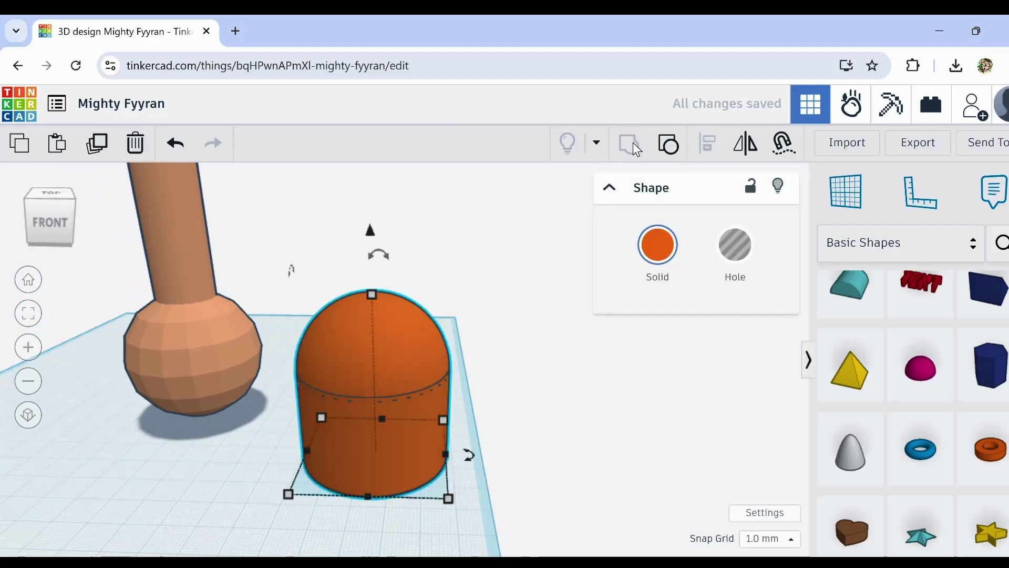
pyautogui.moveTo(497, 389); pyautogui.dragTo(424, 310, button='right')
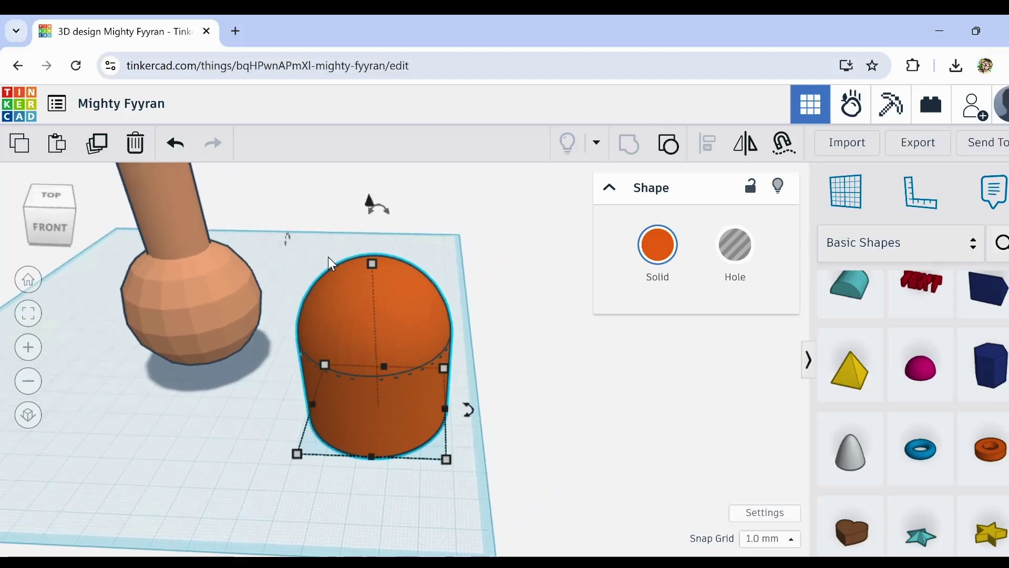
pyautogui.moveTo(377, 208); pyautogui.dragTo(387, 228)
pyautogui.scroll(-3, 399, 238)
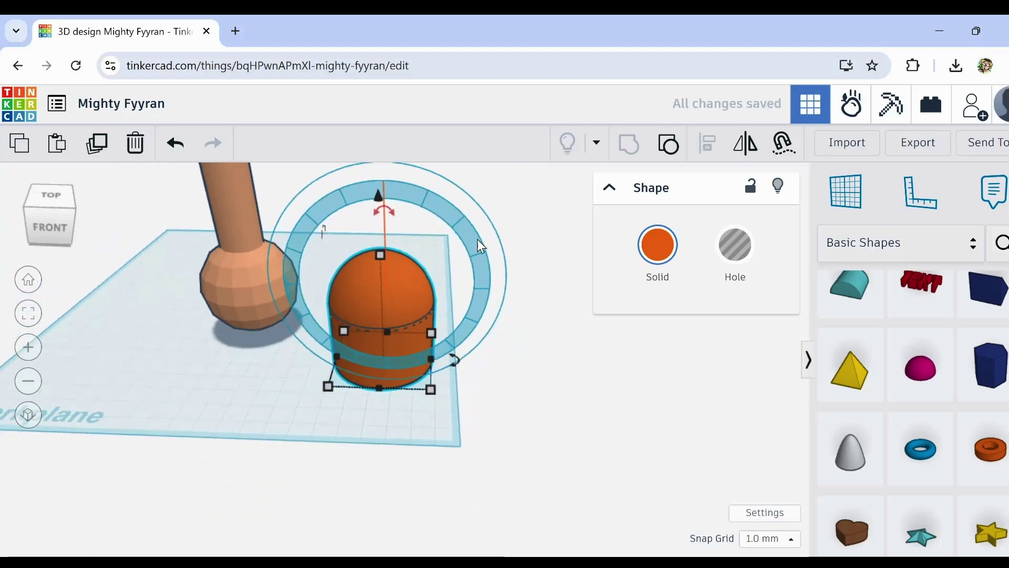
pyautogui.moveTo(478, 238); pyautogui.dragTo(527, 326, button='right')
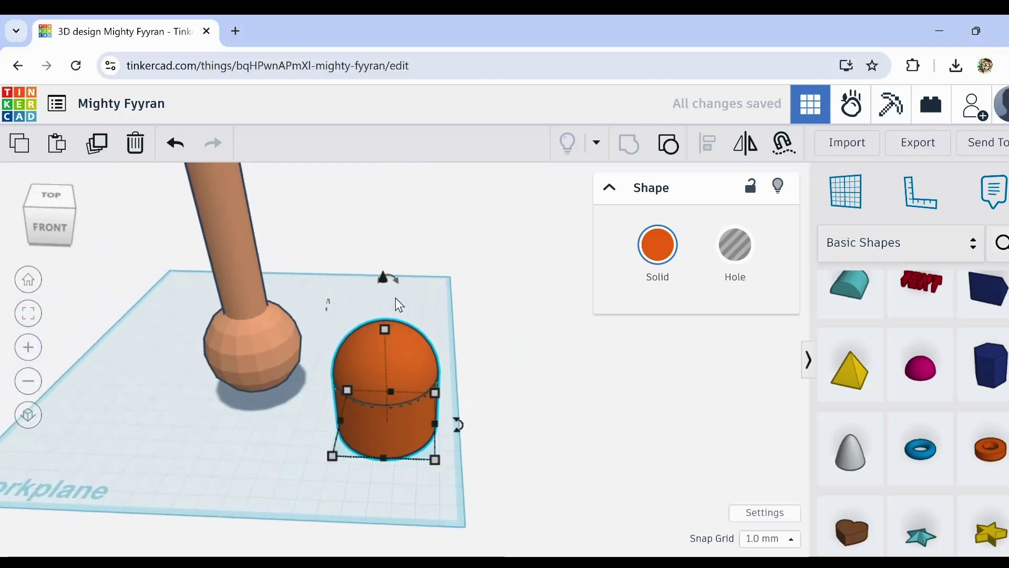
pyautogui.moveTo(399, 280)
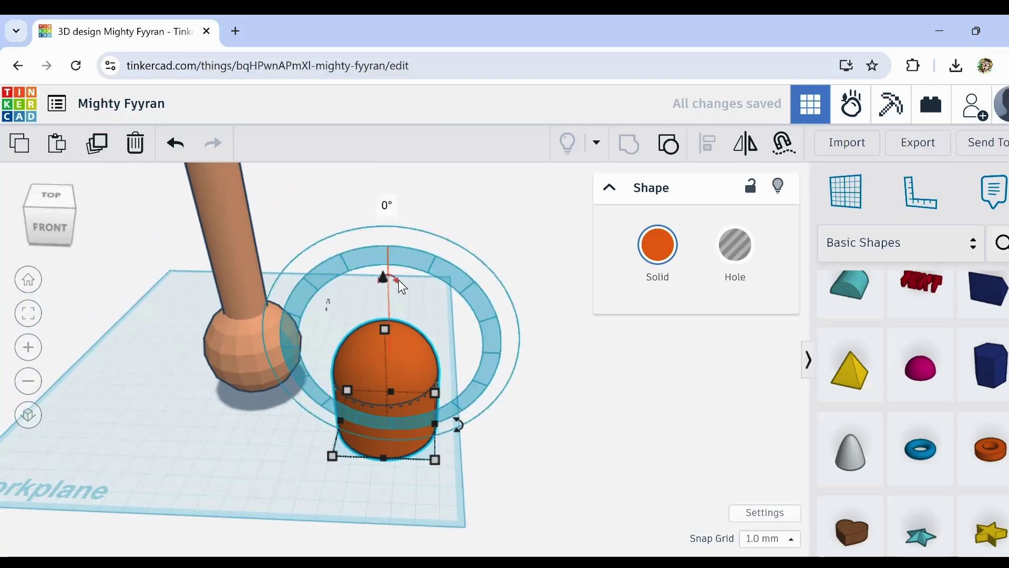
pyautogui.moveTo(402, 307); pyautogui.dragTo(411, 220, button='right')
pyautogui.moveTo(402, 246)
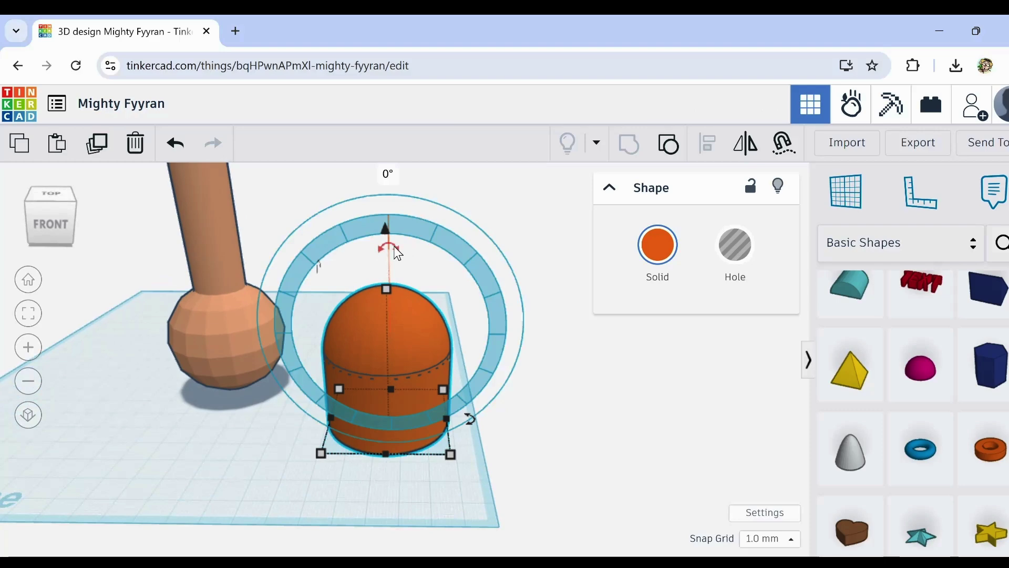
pyautogui.moveTo(398, 254)
pyautogui.mouseDown()
pyautogui.moveTo(422, 251)
pyautogui.moveTo(451, 272)
pyautogui.moveTo(478, 318)
pyautogui.moveTo(466, 361)
pyautogui.moveTo(399, 392)
pyautogui.moveTo(444, 350)
pyautogui.moveTo(411, 260)
pyautogui.moveTo(391, 247)
pyautogui.moveTo(399, 162)
pyautogui.moveTo(505, 202)
pyautogui.moveTo(545, 273)
pyautogui.moveTo(541, 388)
pyautogui.moveTo(554, 308)
pyautogui.moveTo(498, 223)
pyautogui.moveTo(475, 205)
pyautogui.moveTo(387, 273)
pyautogui.moveTo(442, 351)
pyautogui.moveTo(402, 382)
pyautogui.moveTo(447, 330)
pyautogui.moveTo(395, 260)
pyautogui.mouseUp()
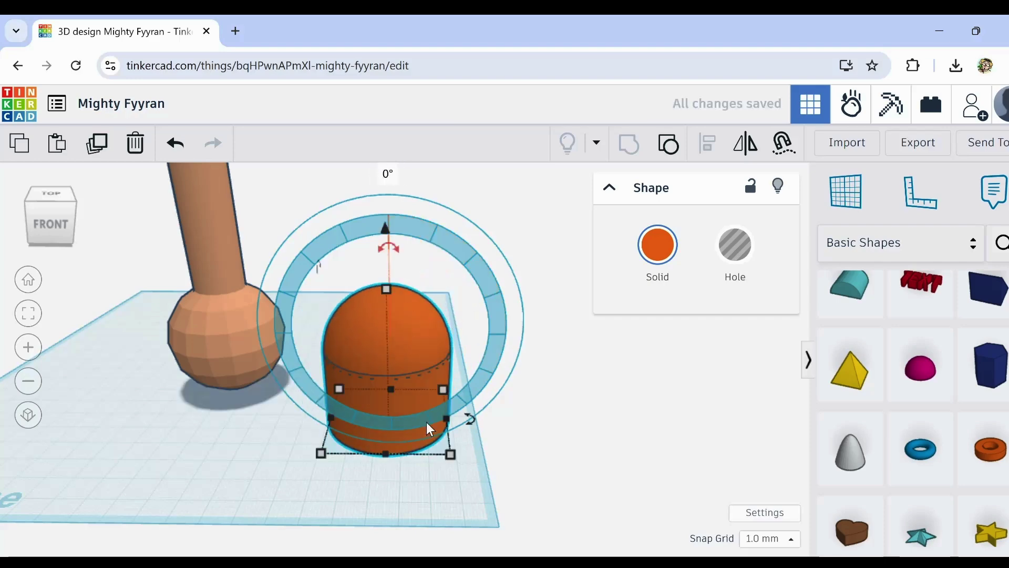
# Step: Mirror the grouped domed shape vertically so that its flat face points up and its dome points down
pyautogui.click(466, 465)
pyautogui.click(403, 371)
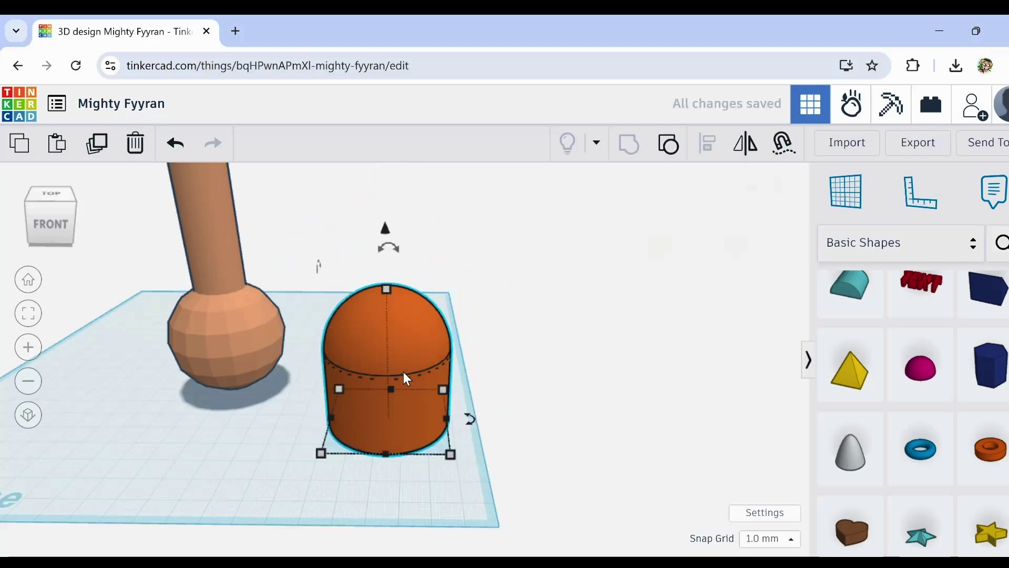
pyautogui.click(746, 153)
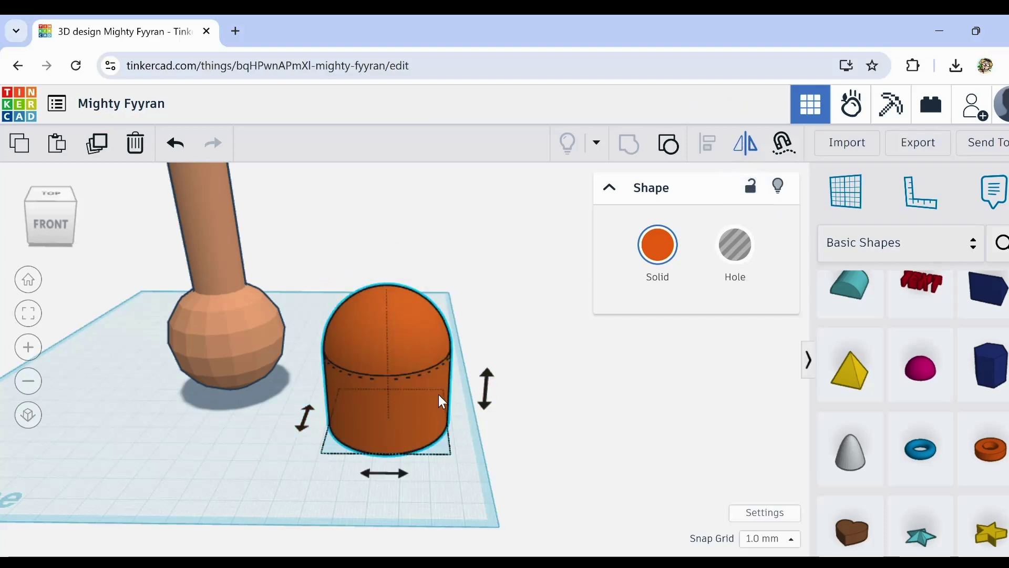
pyautogui.click(485, 370)
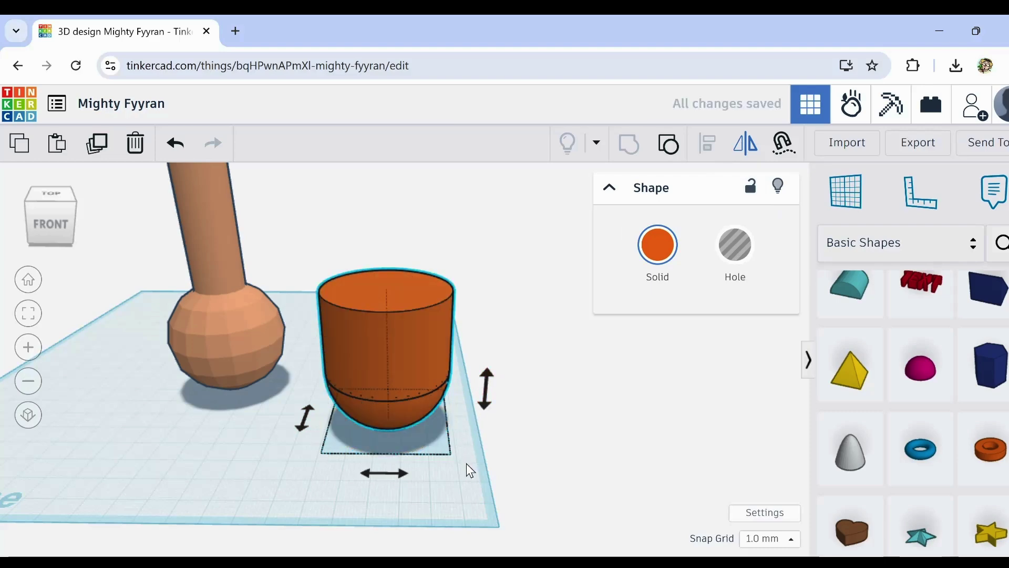
pyautogui.click(493, 446)
pyautogui.moveTo(493, 446); pyautogui.dragTo(492, 257, button='right')
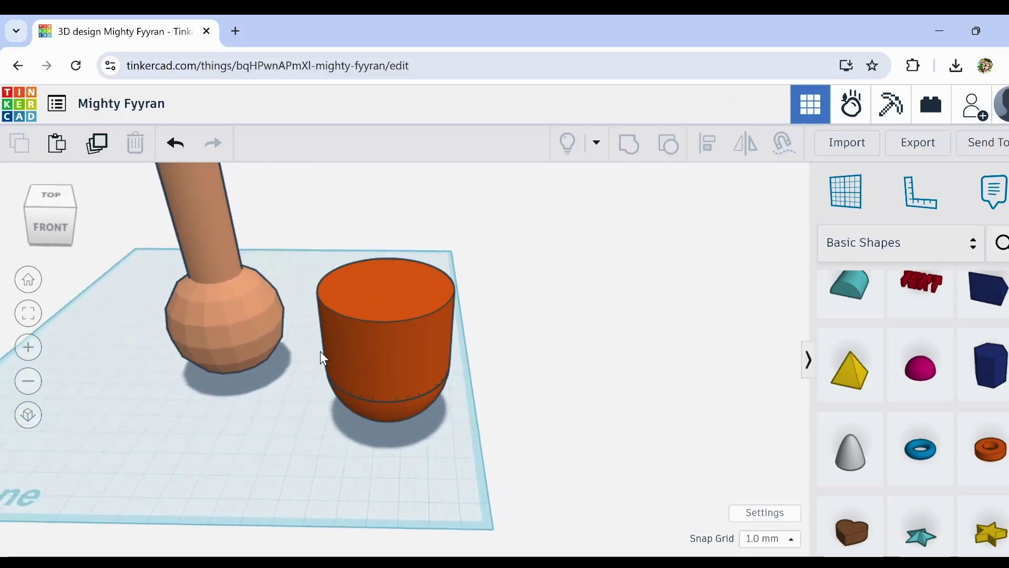
# Step: Duplicate the flipped cup shape in place and raise the copy several grid steps above the original
pyautogui.click(386, 387)
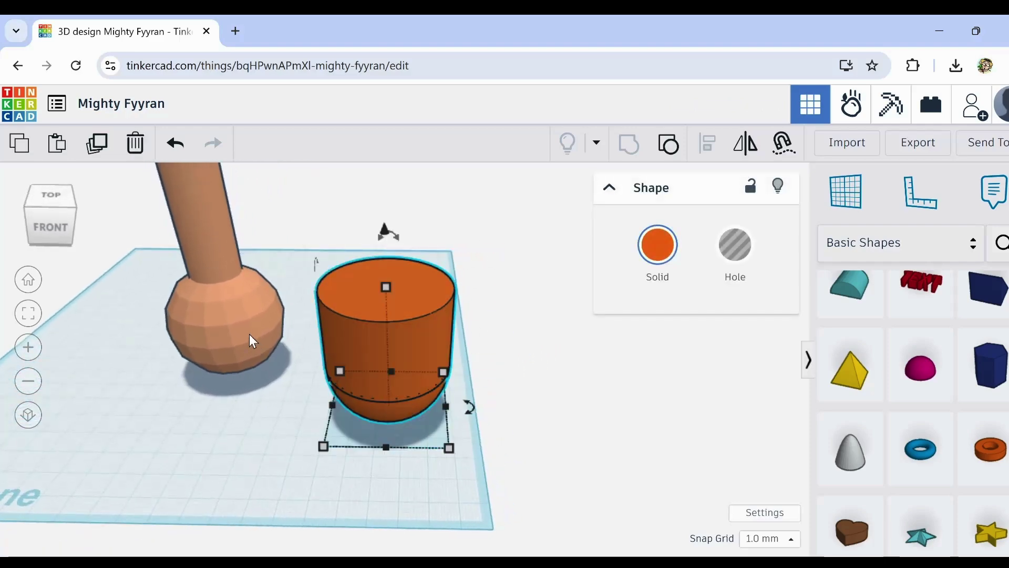
pyautogui.click(98, 143)
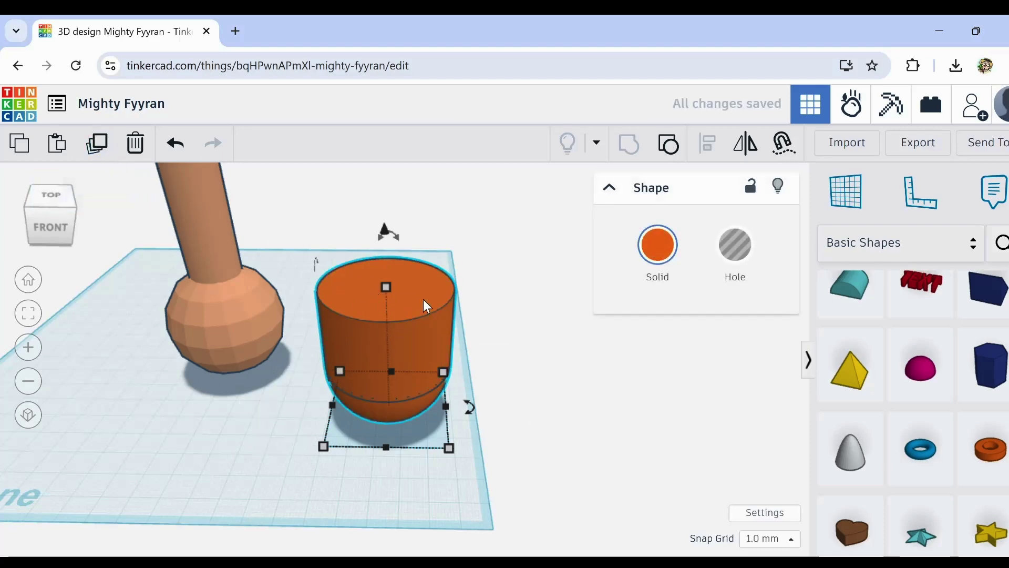
pyautogui.hotkey('ctrl', 'Up')
pyautogui.hotkey('ctrl', 'Up')
pyautogui.hotkey('ctrl', 'Up')
pyautogui.hotkey('ctrl', 'Up')
pyautogui.hotkey('ctrl', 'Up')
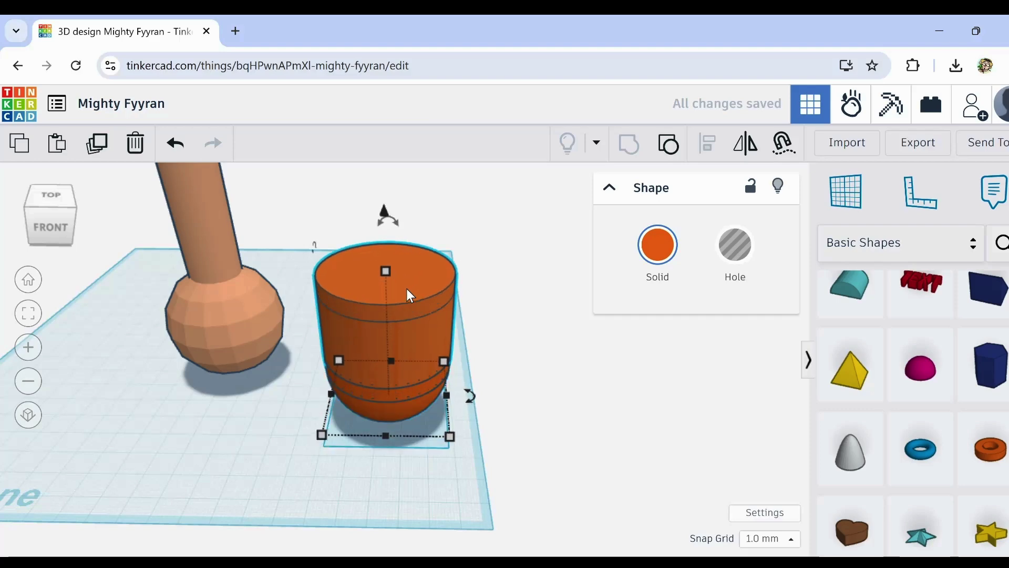
pyautogui.hotkey('ctrl', 'Up')
pyautogui.hotkey('ctrl', 'Up')
pyautogui.hotkey('ctrl', 'Up')
pyautogui.hotkey('ctrl', 'Up')
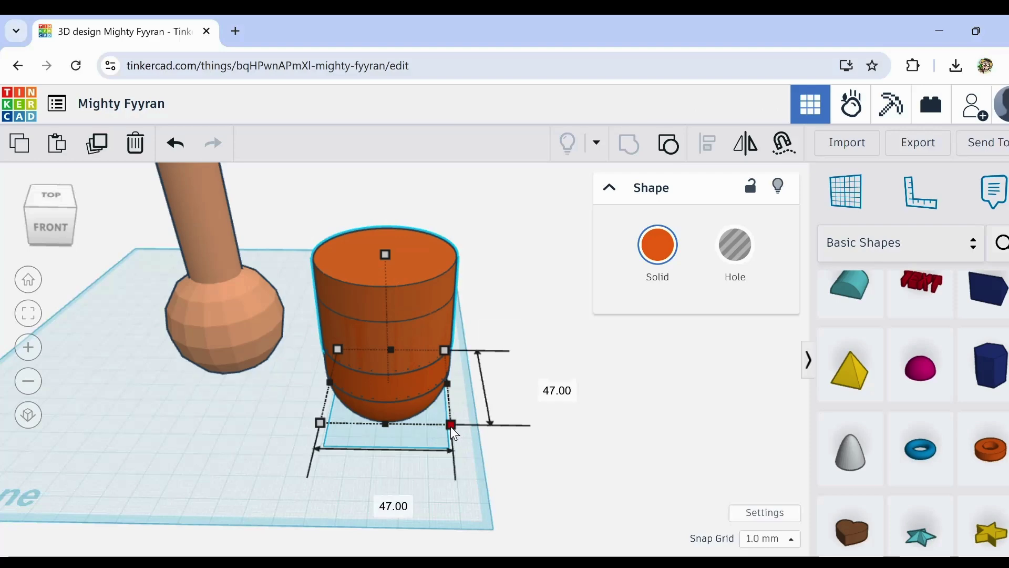
# Step: Scale the copy down evenly around its centre to about 37 mm wide and deep, and raise it slightly above the outer shape's rim
pyautogui.moveTo(450, 427); pyautogui.dragTo(436, 415)
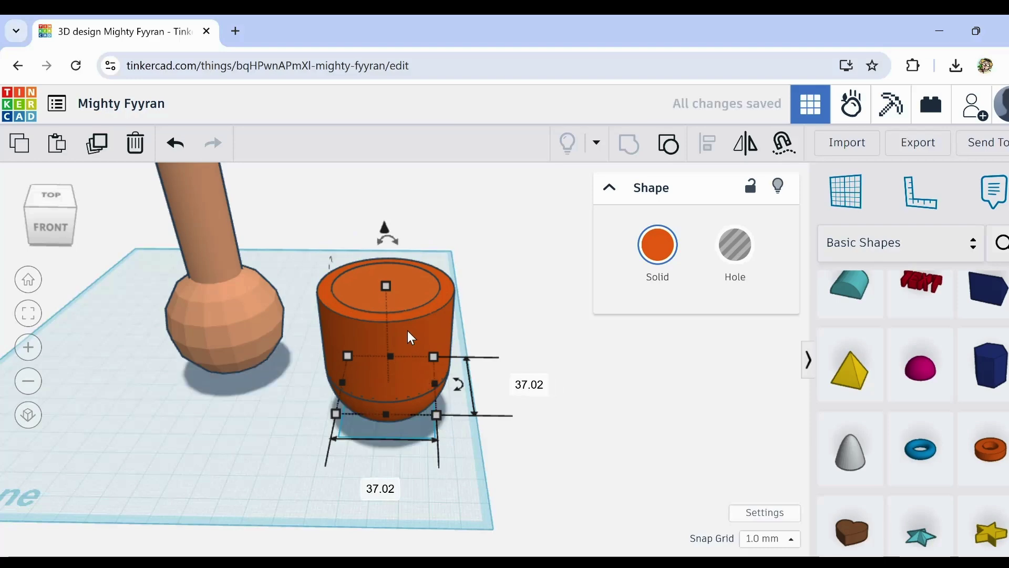
pyautogui.hotkey('ctrl', 'Up')
pyautogui.hotkey('ctrl', 'Up')
pyautogui.hotkey('ctrl', 'Up')
pyautogui.hotkey('ctrl', 'Up')
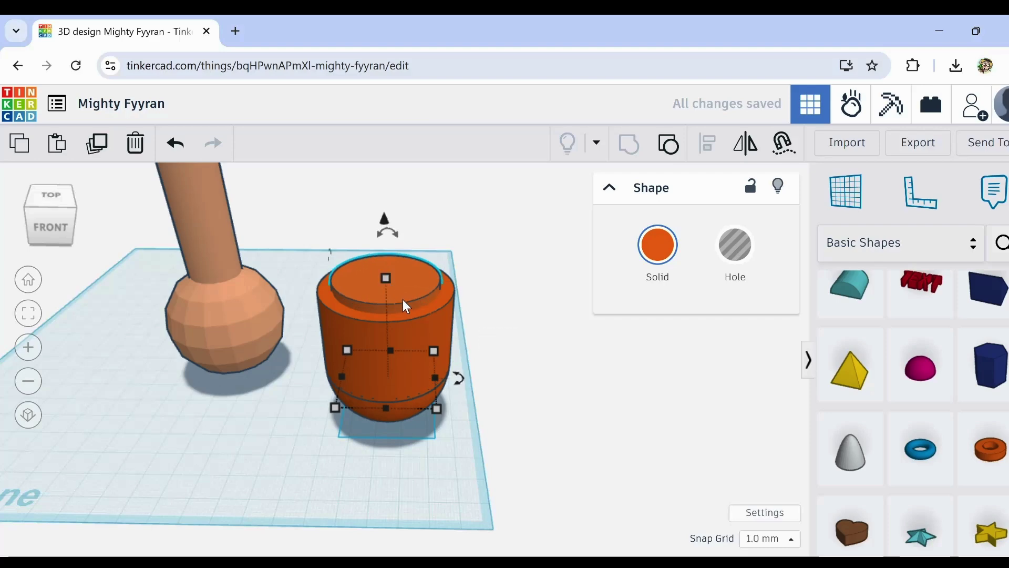
pyautogui.moveTo(540, 414); pyautogui.dragTo(467, 317, button='right')
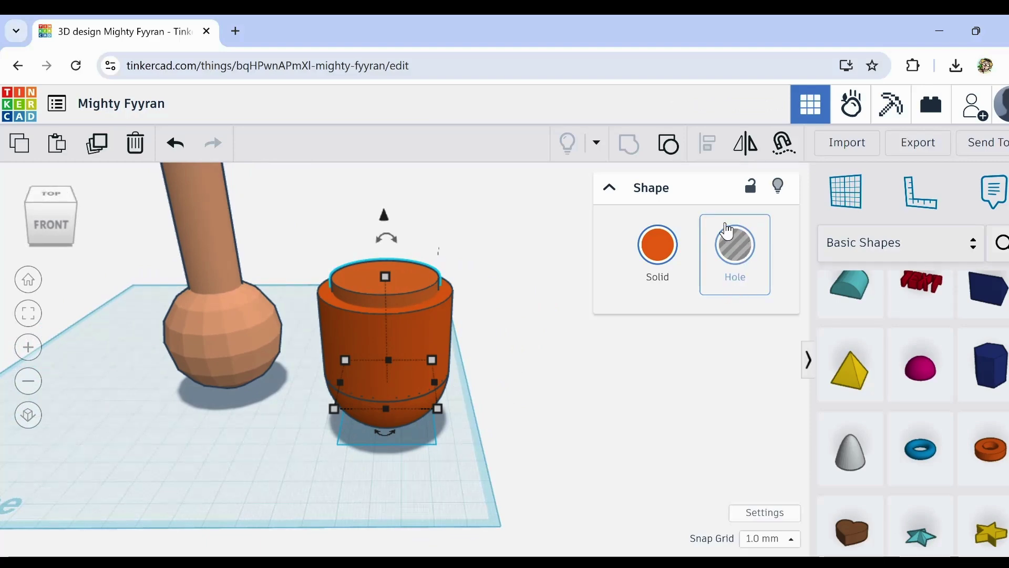
# Step: Turn the smaller inner copy into a hole, and temporarily make the outer cup shape a hole too so that it is see-through
pyautogui.click(742, 255)
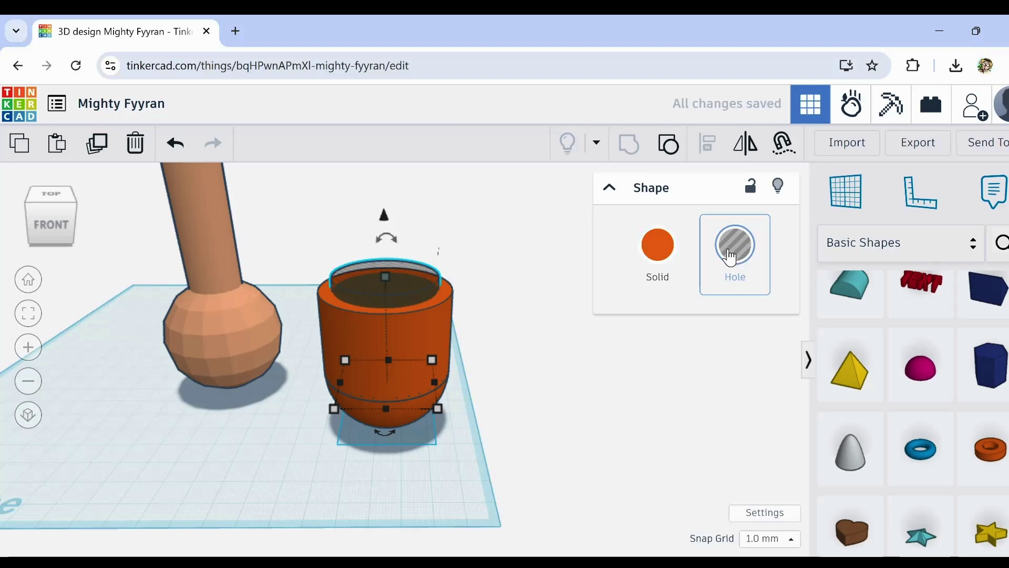
pyautogui.moveTo(493, 323)
pyautogui.mouseDown(button='right')
pyautogui.moveTo(520, 345)
pyautogui.moveTo(529, 338)
pyautogui.moveTo(509, 331)
pyautogui.mouseUp(button='right')
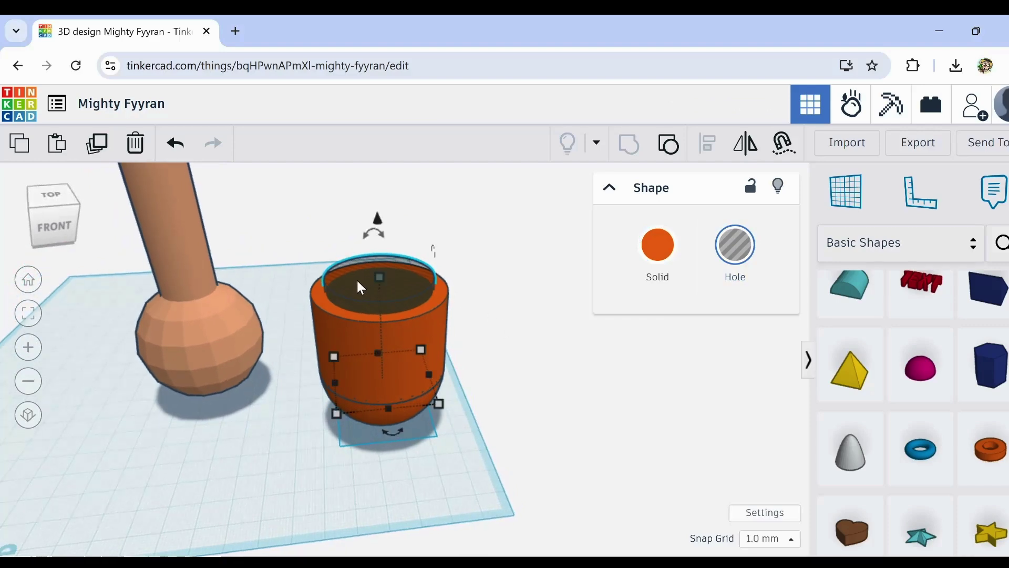
pyautogui.scroll(5, 356, 279)
pyautogui.moveTo(351, 294)
pyautogui.mouseDown(button='right')
pyautogui.moveTo(349, 305)
pyautogui.moveTo(352, 293)
pyautogui.mouseUp(button='right')
pyautogui.moveTo(452, 362); pyautogui.dragTo(501, 354, button='right')
pyautogui.click(495, 328)
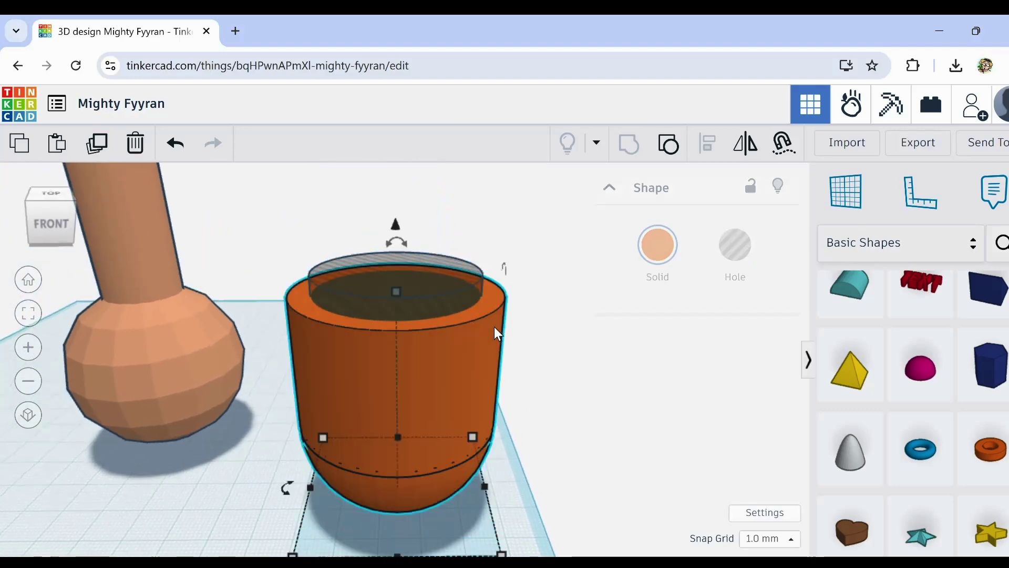
pyautogui.click(734, 257)
pyautogui.moveTo(531, 421)
pyautogui.mouseDown(button='right')
pyautogui.moveTo(518, 440)
pyautogui.moveTo(519, 395)
pyautogui.moveTo(519, 437)
pyautogui.mouseUp(button='right')
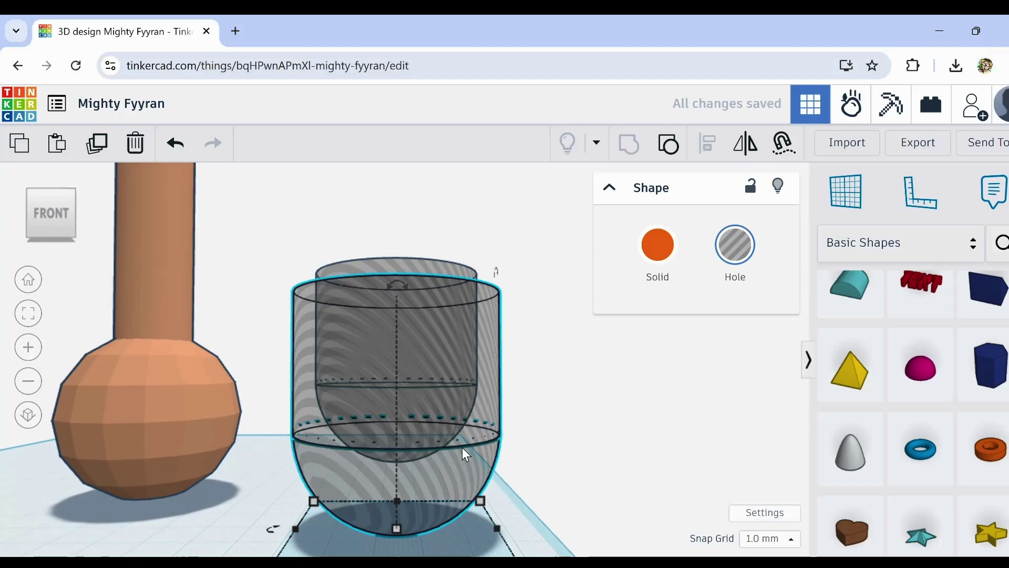
# Step: Select the inner hole shape and stretch its height upward to 52 mm
pyautogui.click(437, 267)
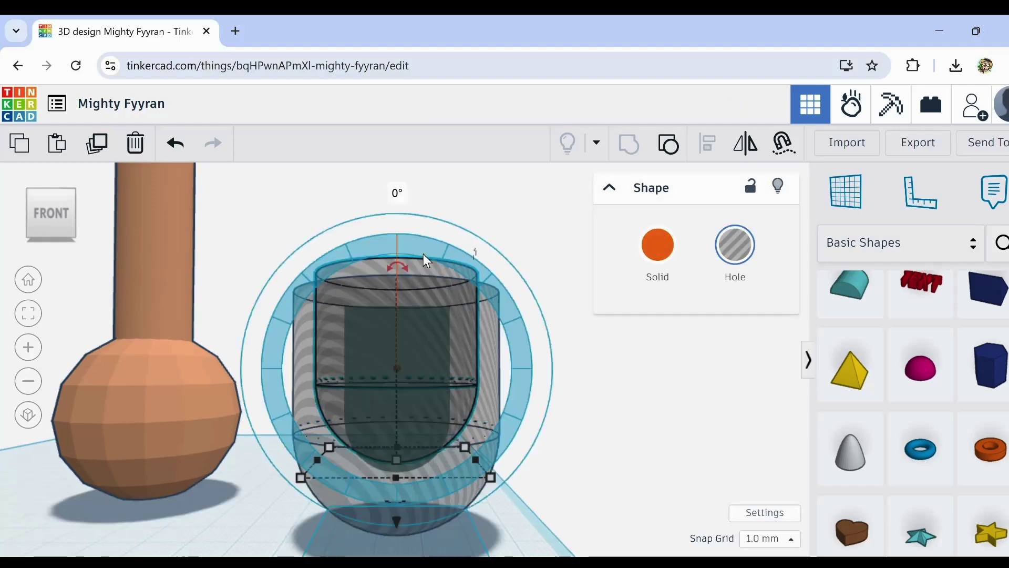
pyautogui.moveTo(568, 328); pyautogui.dragTo(563, 344, button='right')
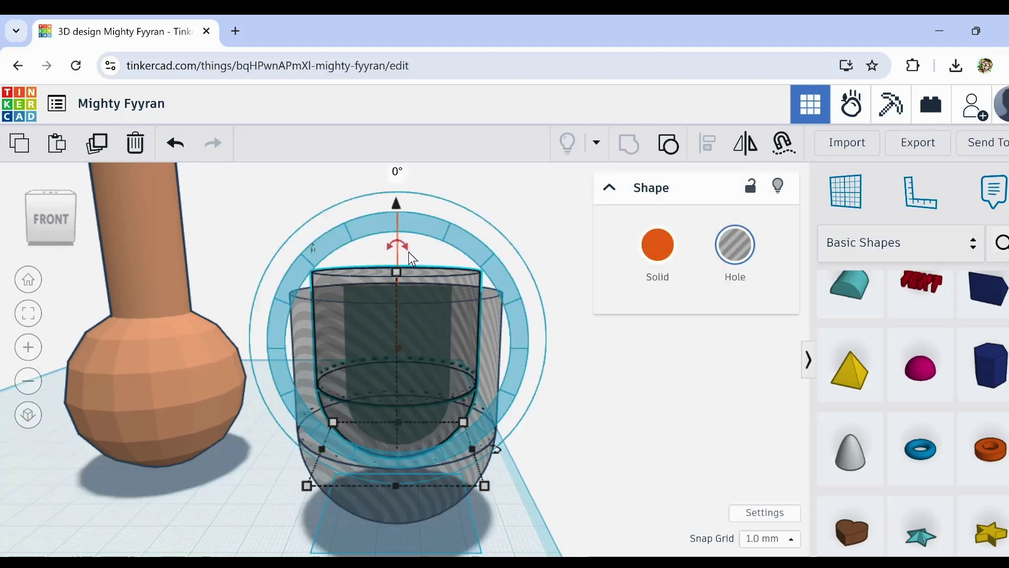
pyautogui.moveTo(397, 269); pyautogui.dragTo(407, 229)
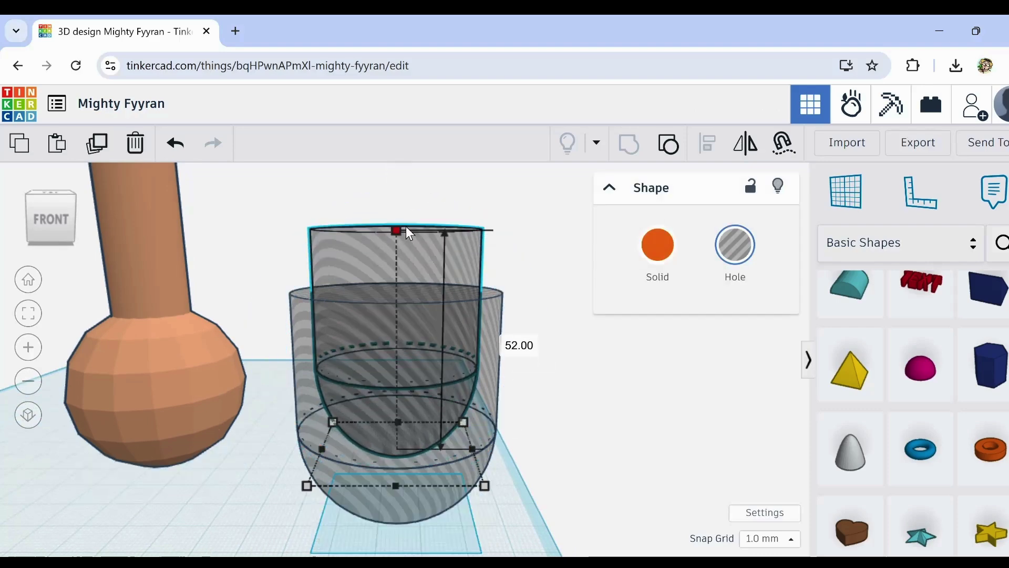
# Step: Lower the inner hole into the outer cup until its top reaches the rim, leaving a thin base beneath its rounded bottom
pyautogui.hotkey('ctrl', 'Down')
pyautogui.hotkey('ctrl', 'Down')
pyautogui.hotkey('ctrl', 'Down')
pyautogui.hotkey('ctrl', 'Down')
pyautogui.hotkey('ctrl', 'Down')
pyautogui.hotkey('ctrl', 'Down')
pyautogui.hotkey('ctrl', 'Down')
pyautogui.hotkey('ctrl', 'Down')
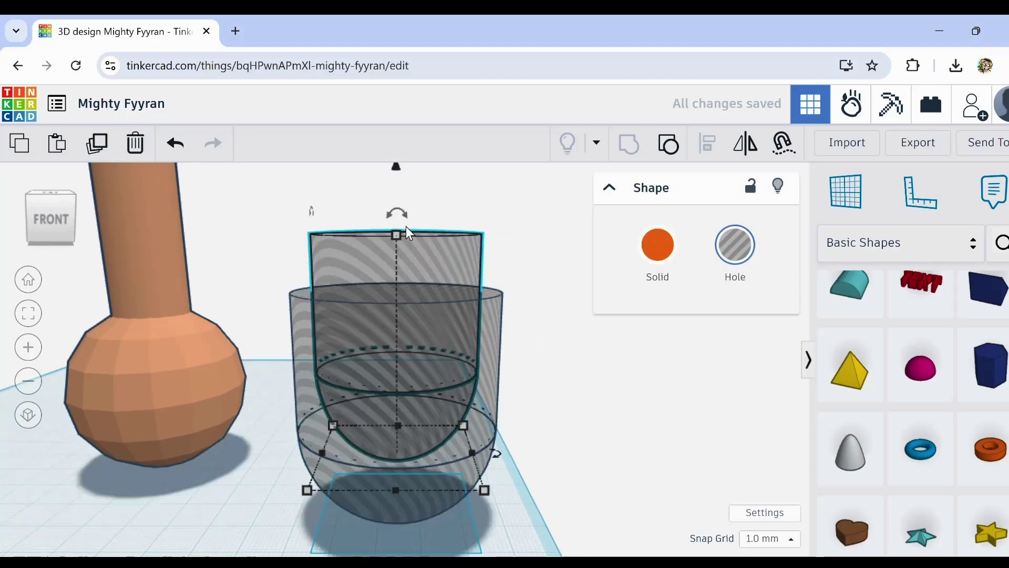
pyautogui.click(560, 488)
pyautogui.moveTo(561, 488); pyautogui.dragTo(479, 437, button='right')
pyautogui.click(480, 438)
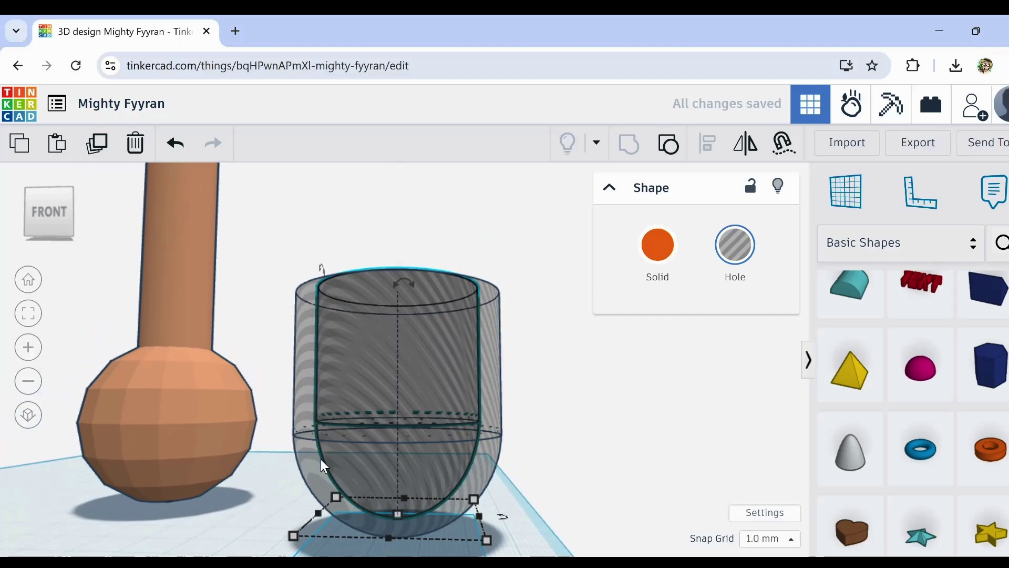
pyautogui.moveTo(429, 512); pyautogui.dragTo(508, 304, button='right')
pyautogui.click(534, 305)
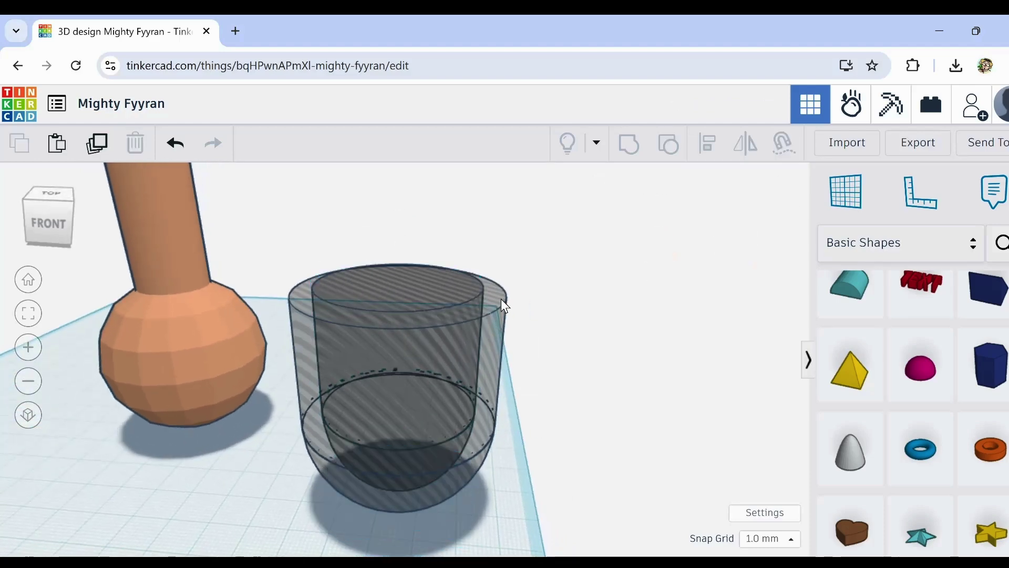
# Step: Turn the outer cup shape back into an orange solid, leaving the inner shape as a hole
pyautogui.click(497, 301)
pyautogui.click(658, 249)
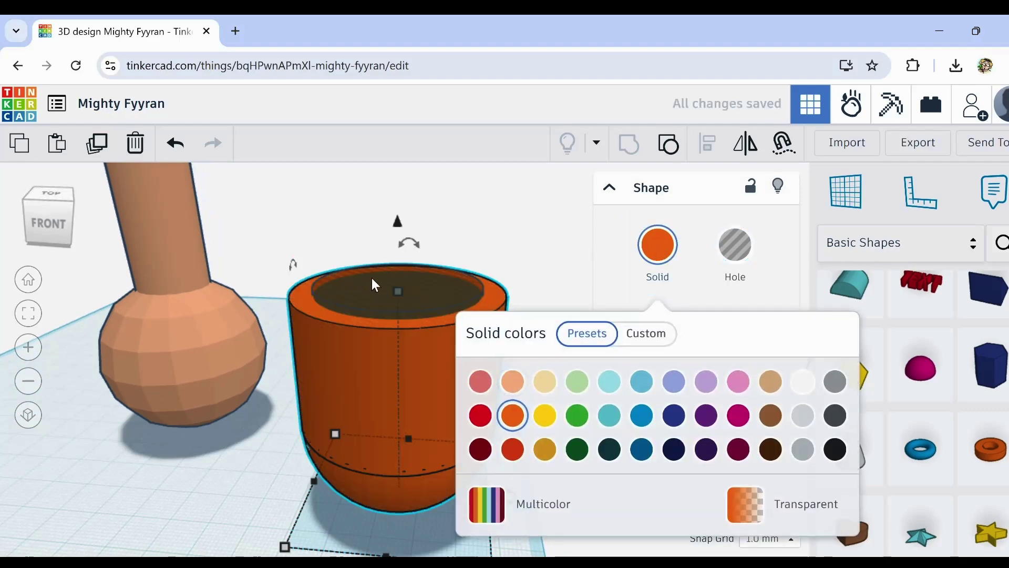
pyautogui.moveTo(547, 266); pyautogui.dragTo(543, 284, button='right')
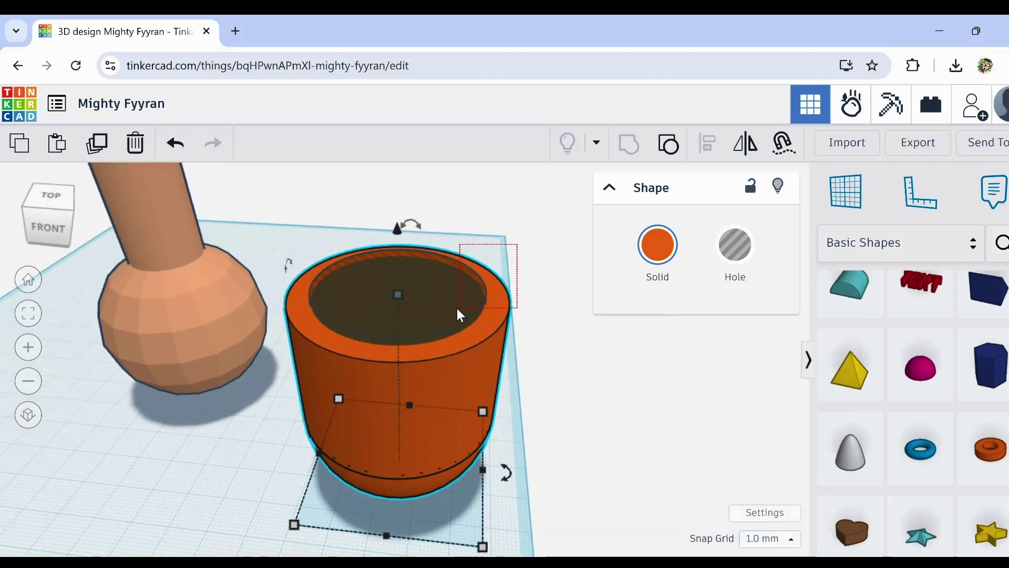
pyautogui.moveTo(456, 308); pyautogui.dragTo(461, 305)
pyautogui.click(538, 332)
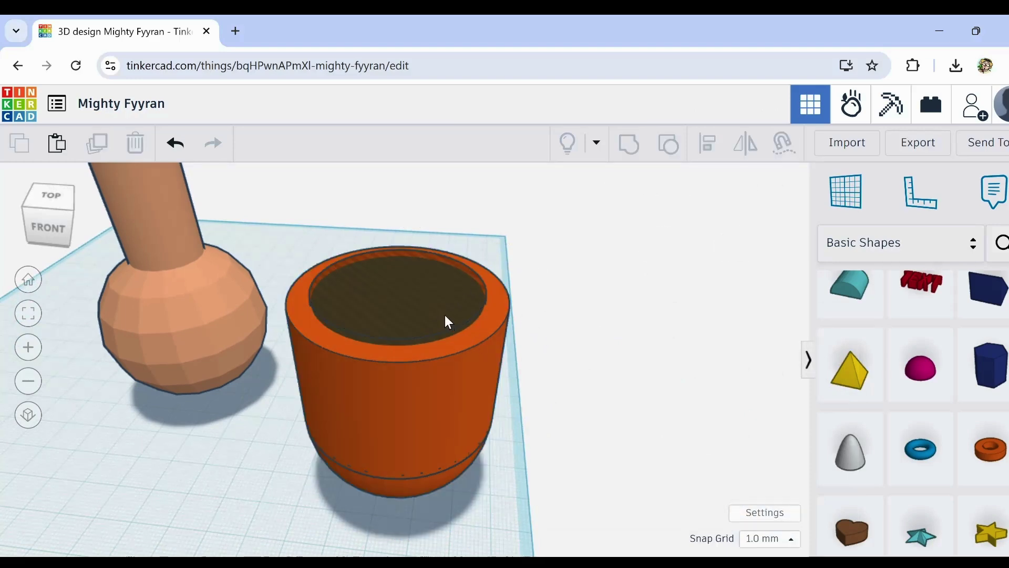
# Step: Try to group the solid outer cup with the inner hole
pyautogui.keyDown('shift'); pyautogui.click(494, 324); pyautogui.keyUp('shift')
pyautogui.keyDown('shift'); pyautogui.click(442, 288); pyautogui.keyUp('shift')
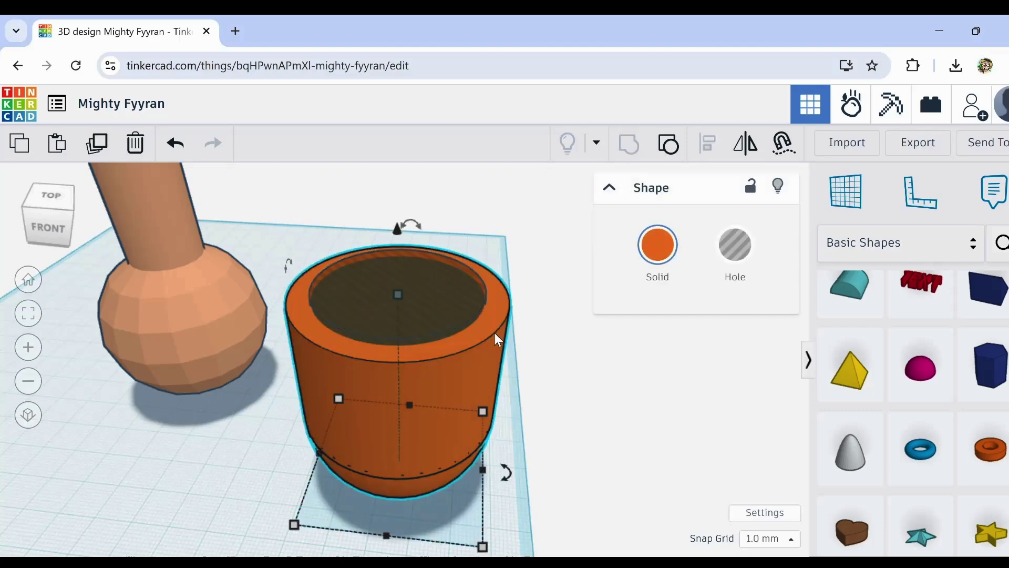
pyautogui.scroll(5, 476, 310)
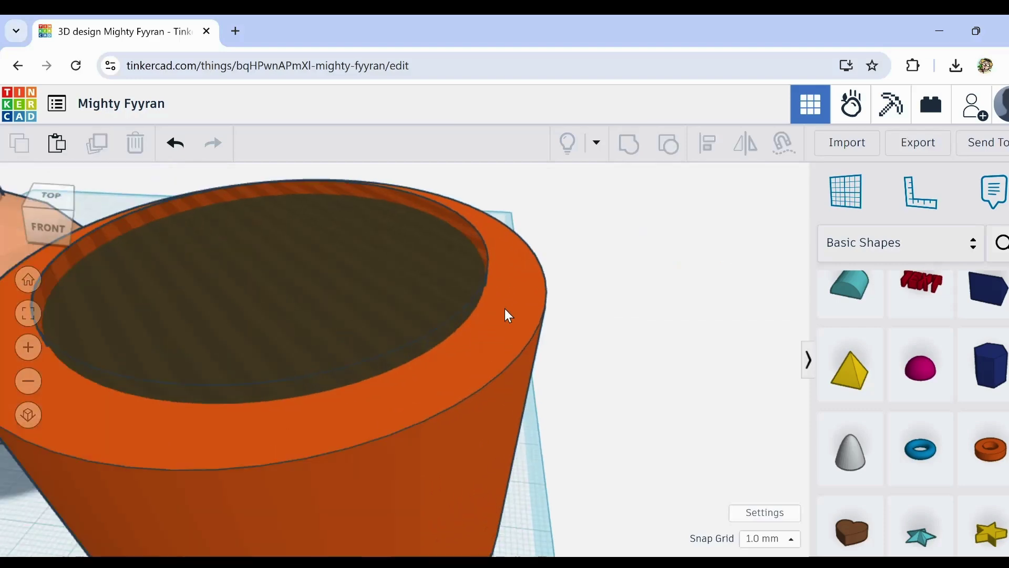
pyautogui.keyDown('shift'); pyautogui.click(402, 217); pyautogui.keyUp('shift')
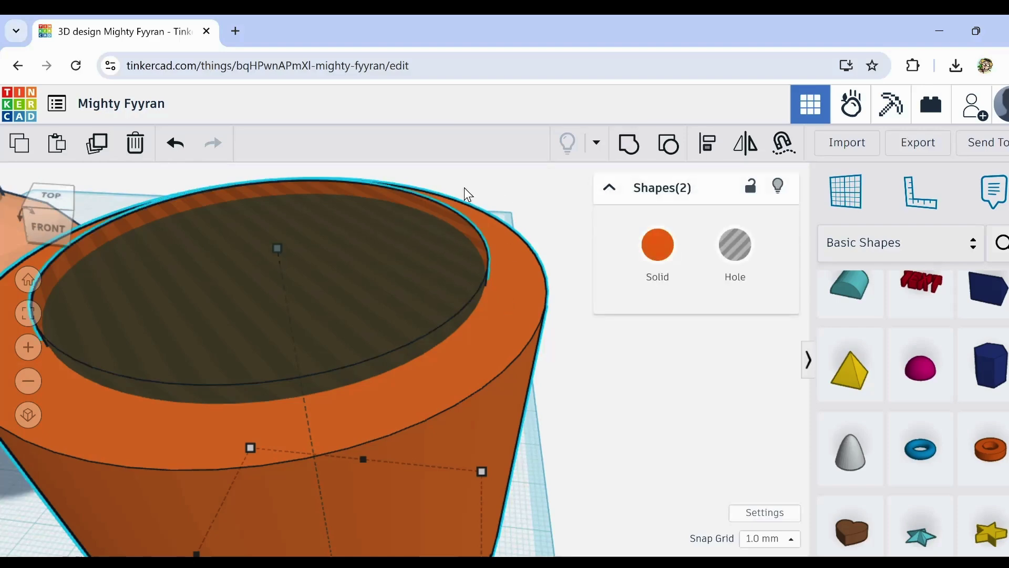
pyautogui.click(628, 146)
pyautogui.click(541, 228)
pyautogui.scroll(-5, 541, 230)
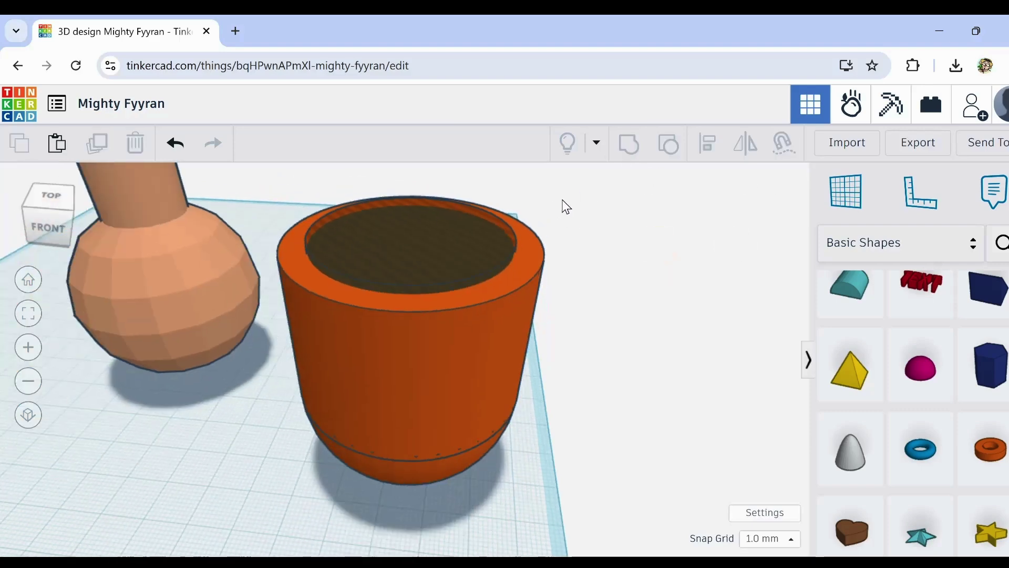
# Step: Select the outer cup together with the inner hole and group them so the cup is hollowed out
pyautogui.moveTo(517, 268); pyautogui.dragTo(498, 244)
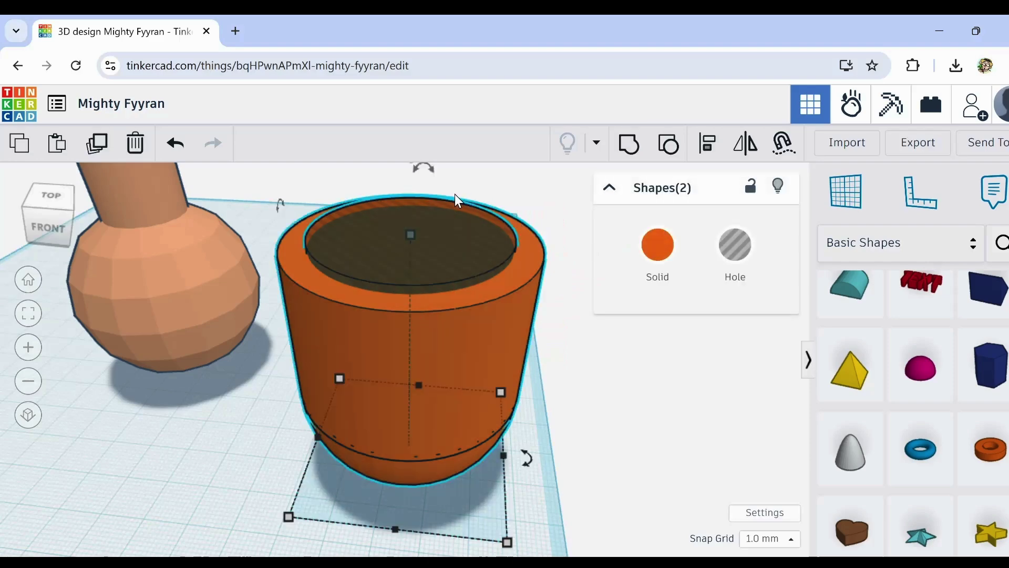
pyautogui.click(630, 147)
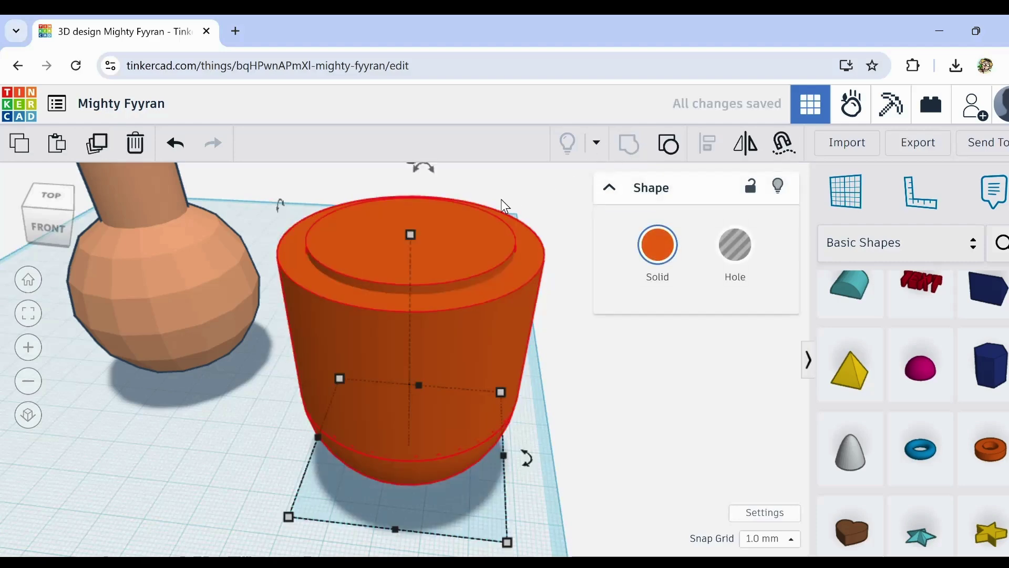
pyautogui.scroll(2, 485, 210)
pyautogui.moveTo(465, 232); pyautogui.dragTo(469, 281, button='right')
pyautogui.scroll(-2, 453, 347)
pyautogui.moveTo(453, 347)
pyautogui.mouseDown(button='right')
pyautogui.moveTo(444, 376)
pyautogui.moveTo(453, 299)
pyautogui.moveTo(450, 335)
pyautogui.mouseUp(button='right')
pyautogui.scroll(-5, 453, 334)
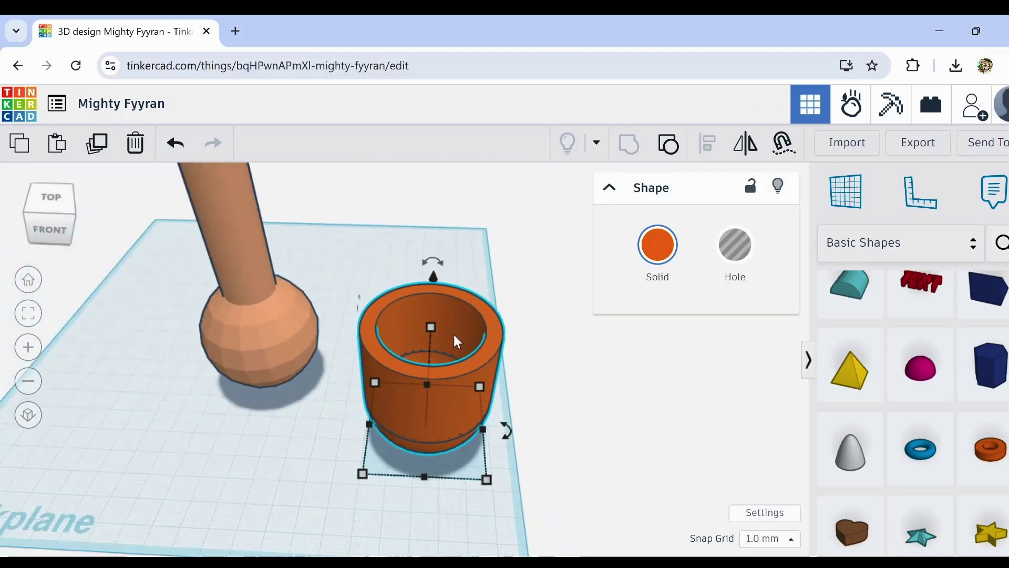
# Step: Scale the hollow cup up evenly and reduce its height slightly
pyautogui.moveTo(525, 311); pyautogui.dragTo(498, 232, button='right')
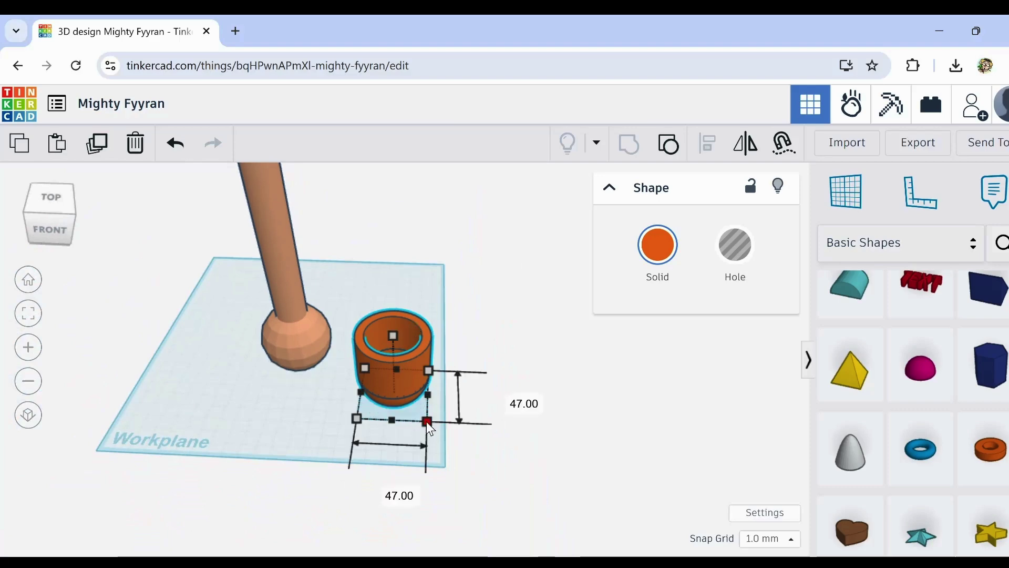
pyautogui.moveTo(427, 421); pyautogui.dragTo(449, 441)
pyautogui.moveTo(404, 323); pyautogui.dragTo(402, 336)
pyautogui.moveTo(293, 433); pyautogui.dragTo(336, 436, button='right')
# Step: Recolor the hollow cup with the light orange preset to match the column
pyautogui.click(674, 239)
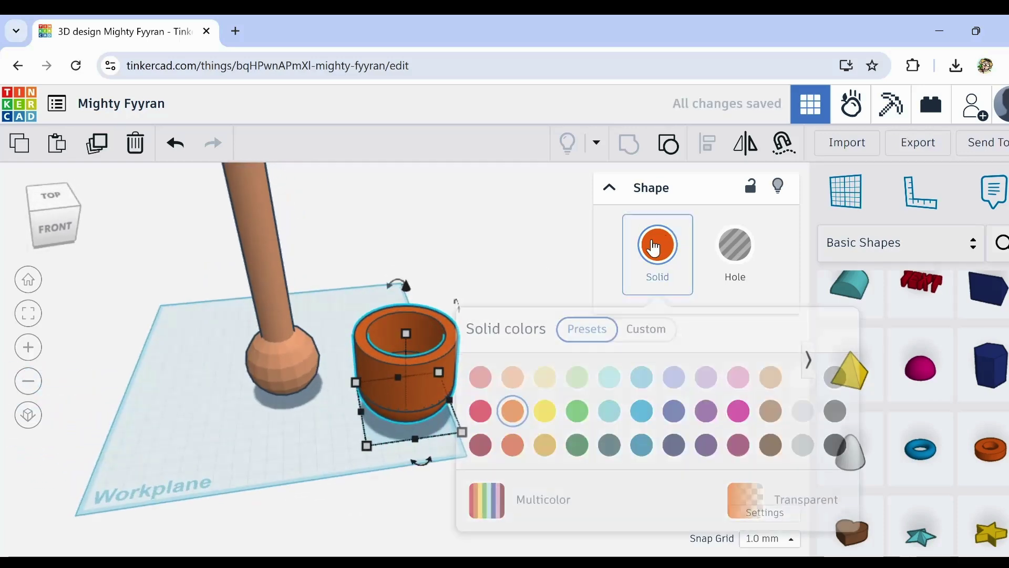
pyautogui.click(519, 382)
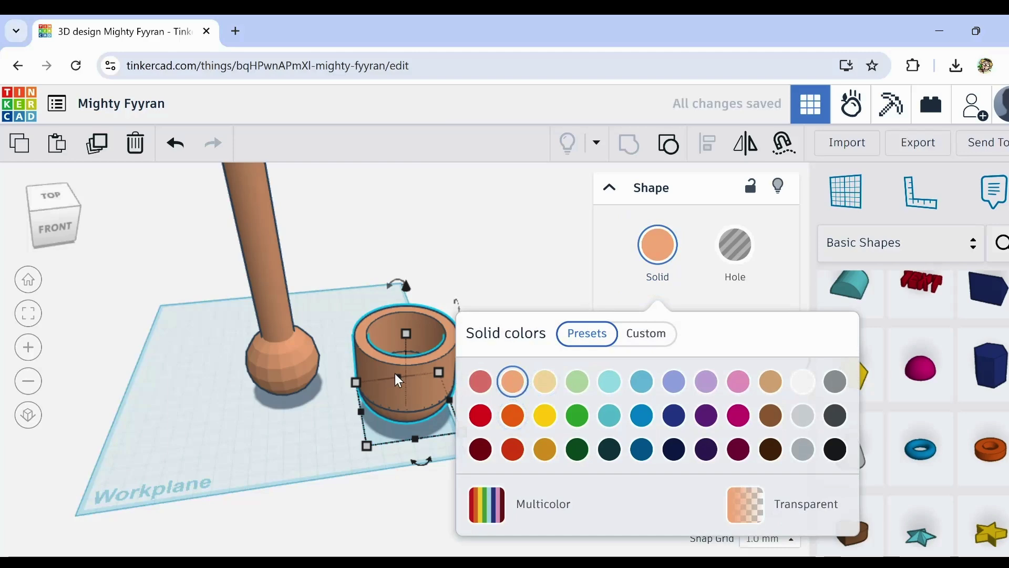
pyautogui.click(292, 418)
pyautogui.click(469, 441)
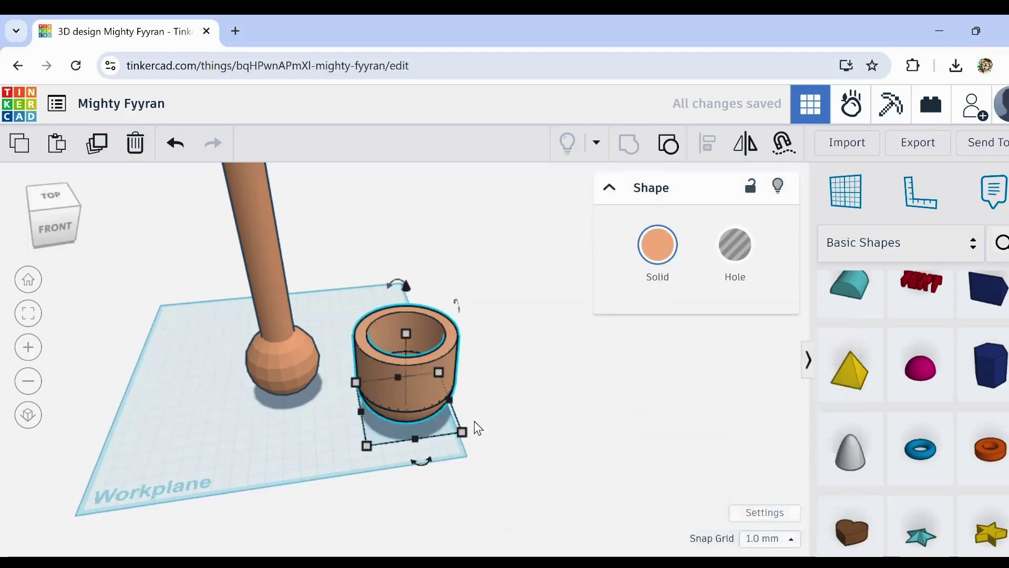
pyautogui.scroll(5, 419, 415)
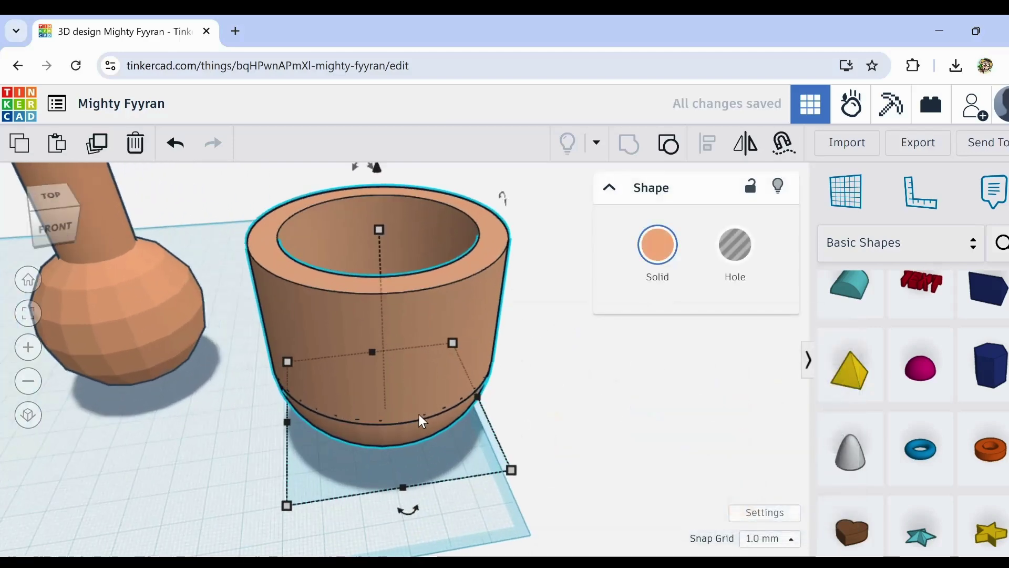
pyautogui.click(551, 386)
# Step: Raise the cup a few grid steps above the workplane and lower it back to its starting height
pyautogui.scroll(-3, 528, 392)
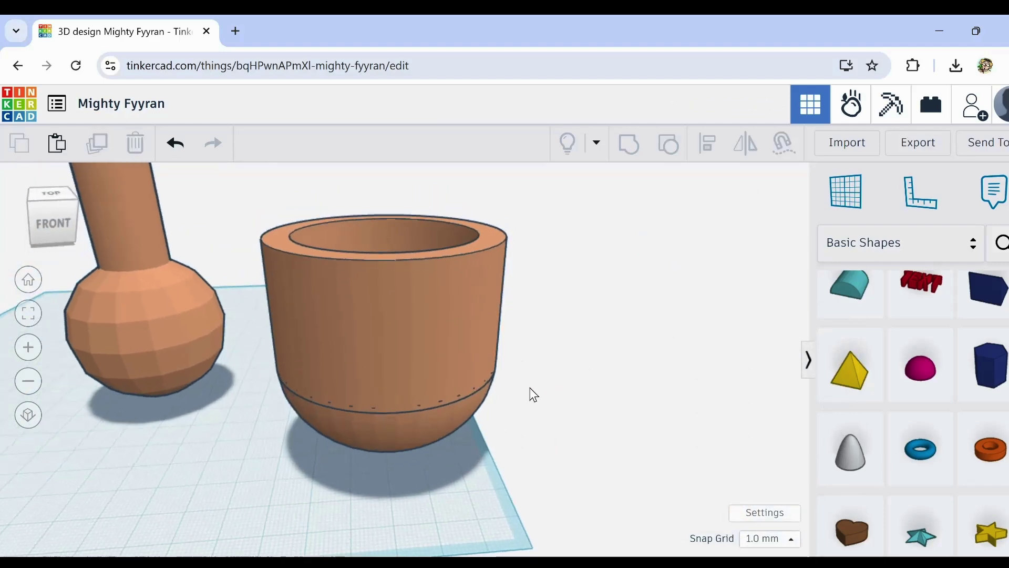
pyautogui.scroll(-6, 522, 400)
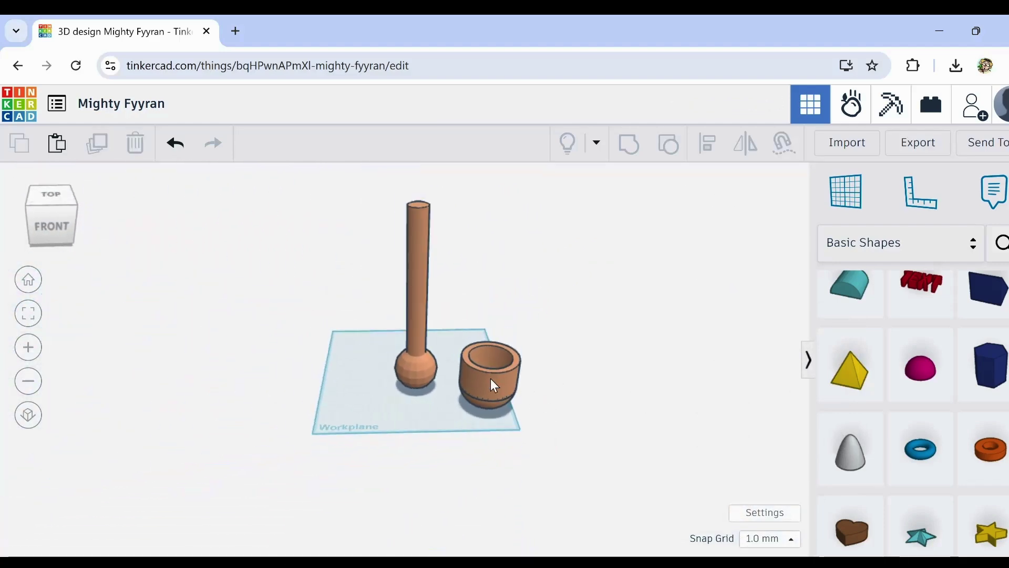
pyautogui.moveTo(451, 326); pyautogui.dragTo(418, 369, button='right')
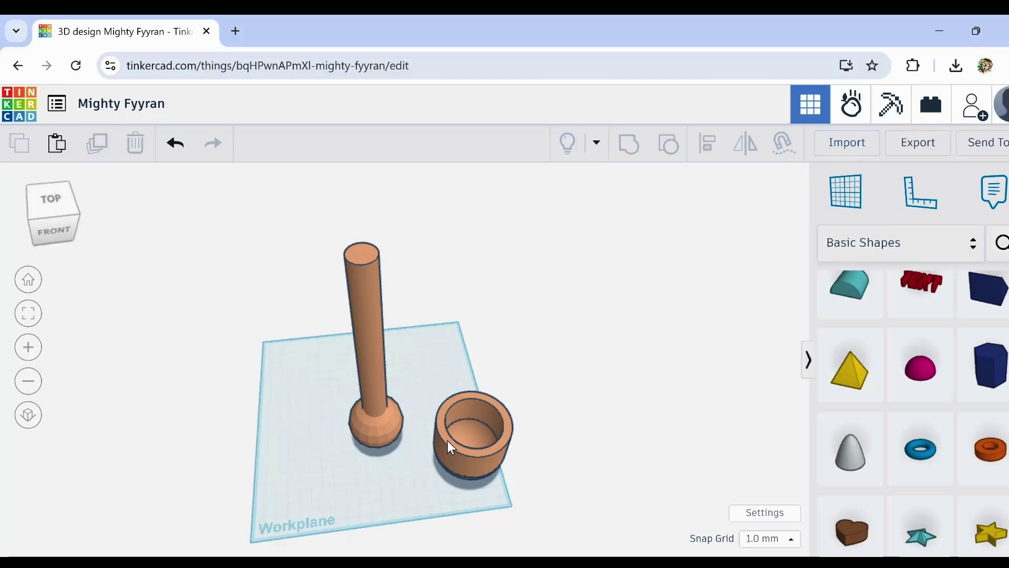
pyautogui.moveTo(451, 447); pyautogui.dragTo(469, 455, button='right')
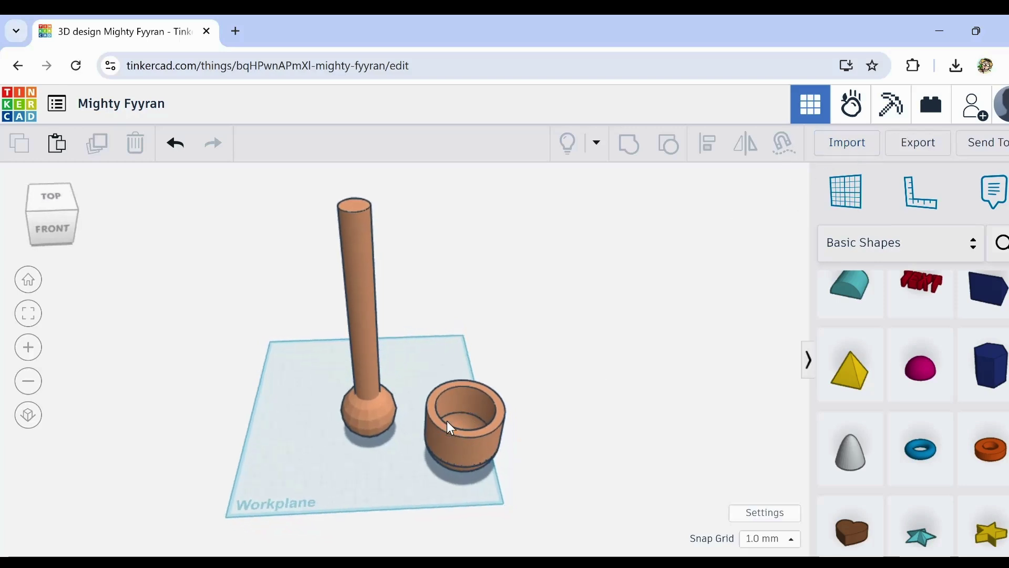
pyautogui.click(452, 427)
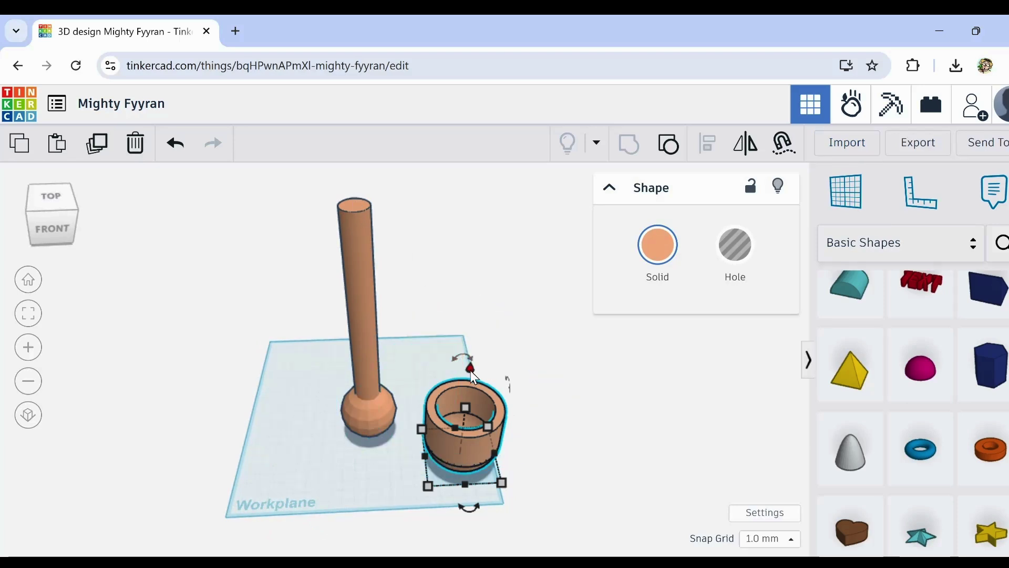
pyautogui.hotkey('ctrl', 'Up')
pyautogui.hotkey('ctrl', 'Up')
pyautogui.hotkey('ctrl', 'Up')
pyautogui.hotkey('ctrl', 'Up')
pyautogui.hotkey('ctrl', 'Up')
pyautogui.hotkey('ctrl', 'Up')
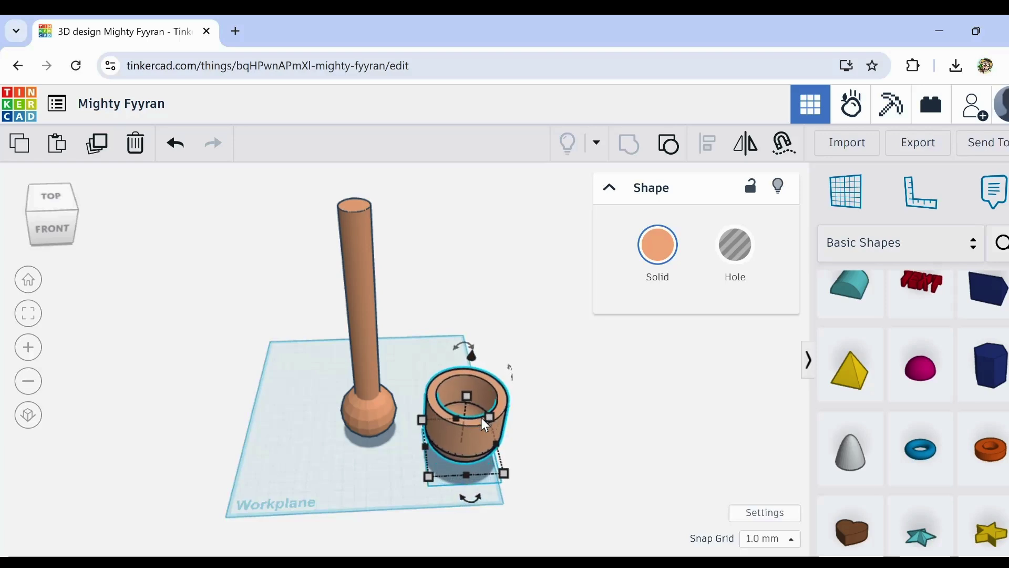
pyautogui.hotkey('ctrl', 'Up')
pyautogui.hotkey('ctrl', 'Down')
pyautogui.hotkey('ctrl', 'Down')
pyautogui.hotkey('ctrl', 'Down')
pyautogui.hotkey('ctrl', 'Down')
pyautogui.hotkey('ctrl', 'Down')
pyautogui.hotkey('ctrl', 'Down')
pyautogui.hotkey('ctrl', 'Down')
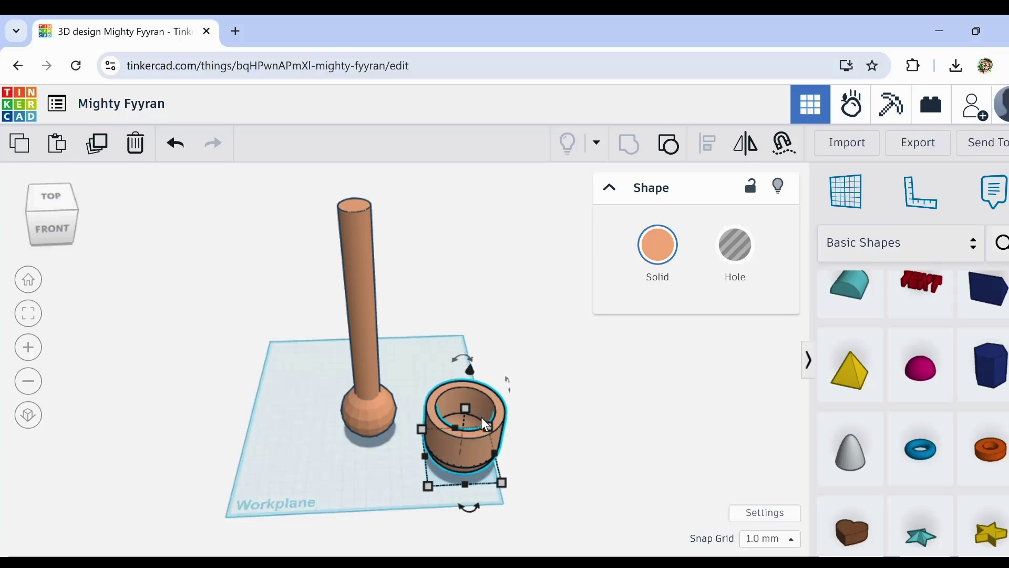
# Step: Place the hollow cup on the top face of the column with the Cruise tool
pyautogui.click(784, 144)
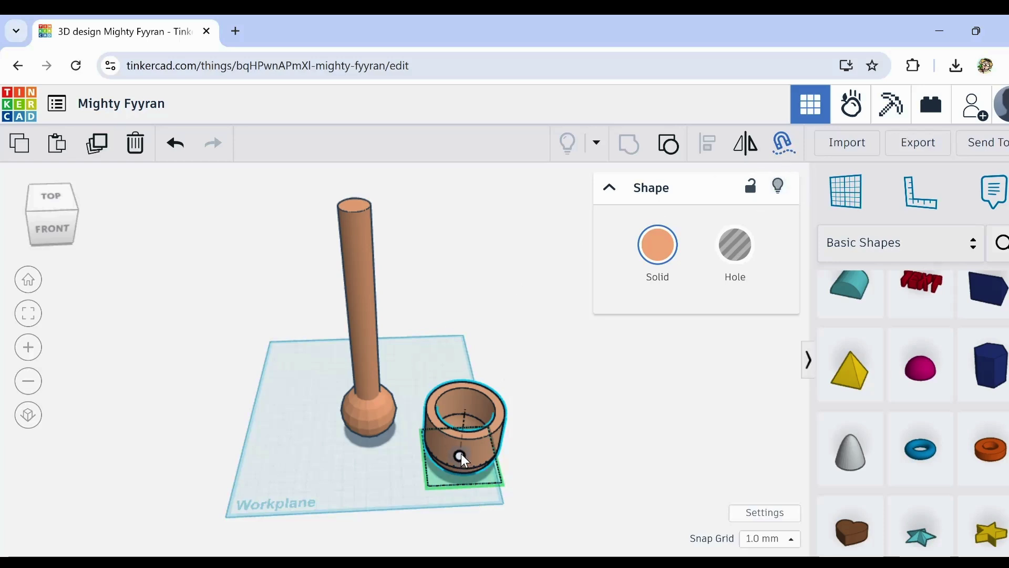
pyautogui.moveTo(462, 453); pyautogui.dragTo(352, 206)
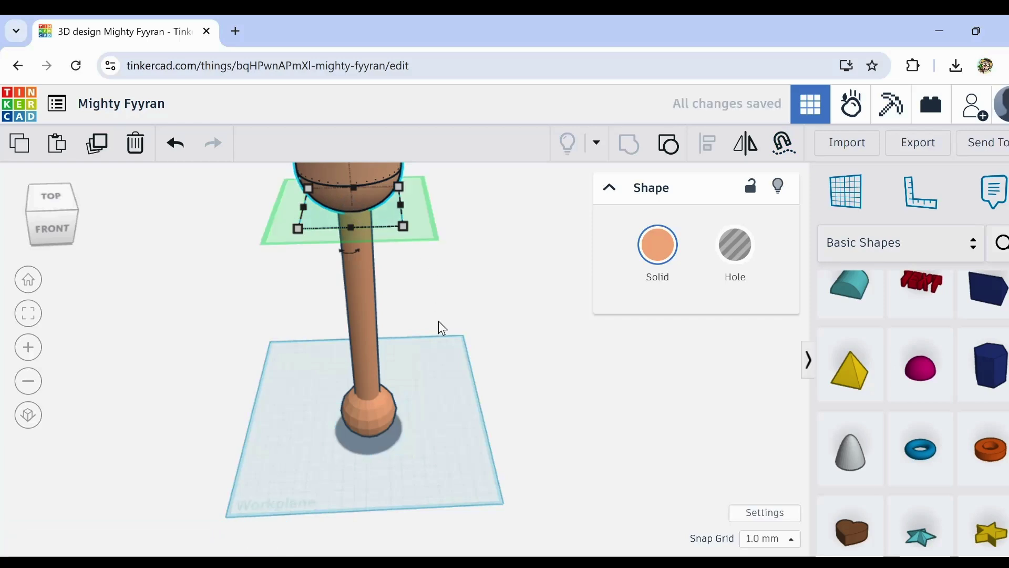
pyautogui.click(439, 323)
pyautogui.moveTo(440, 325); pyautogui.dragTo(446, 382, button='middle')
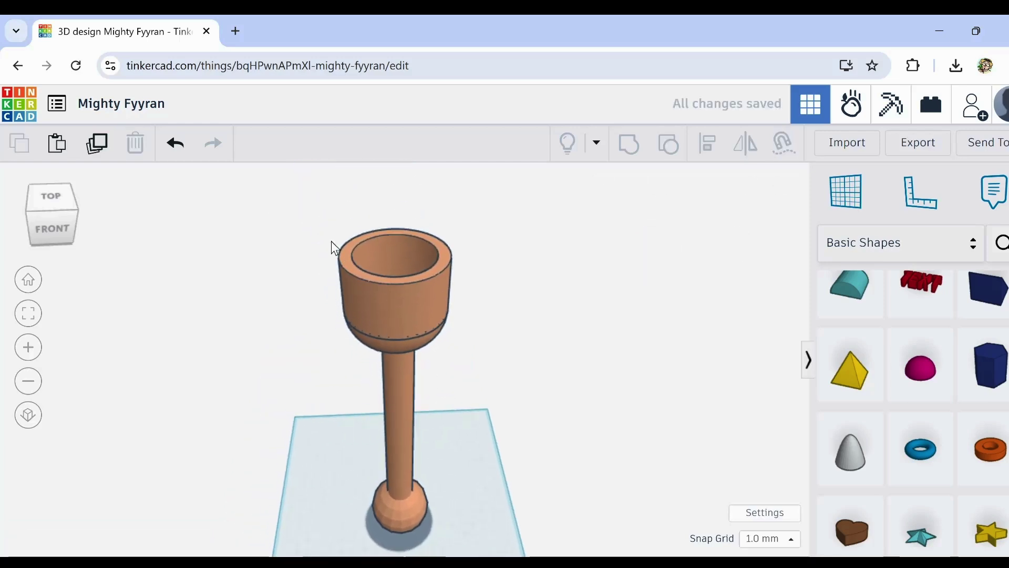
# Step: Scale the cup on top of the column up evenly to 79.04 mm wide and deep
pyautogui.moveTo(309, 250); pyautogui.dragTo(461, 393)
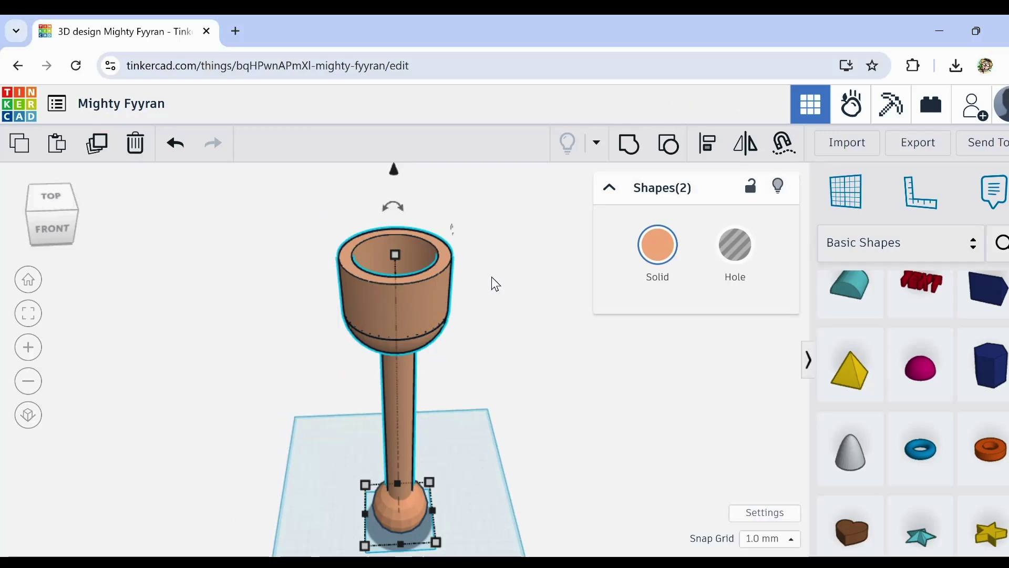
pyautogui.moveTo(485, 408)
pyautogui.mouseDown(button='right')
pyautogui.moveTo(473, 377)
pyautogui.moveTo(463, 400)
pyautogui.moveTo(470, 392)
pyautogui.moveTo(484, 405)
pyautogui.mouseUp(button='right')
pyautogui.click(430, 292)
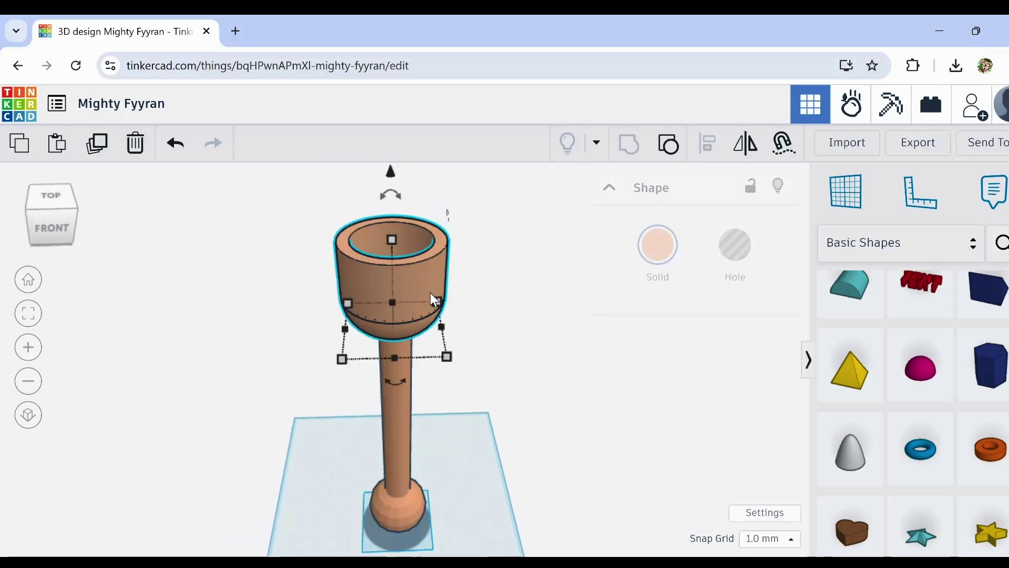
pyautogui.moveTo(447, 356); pyautogui.dragTo(481, 375)
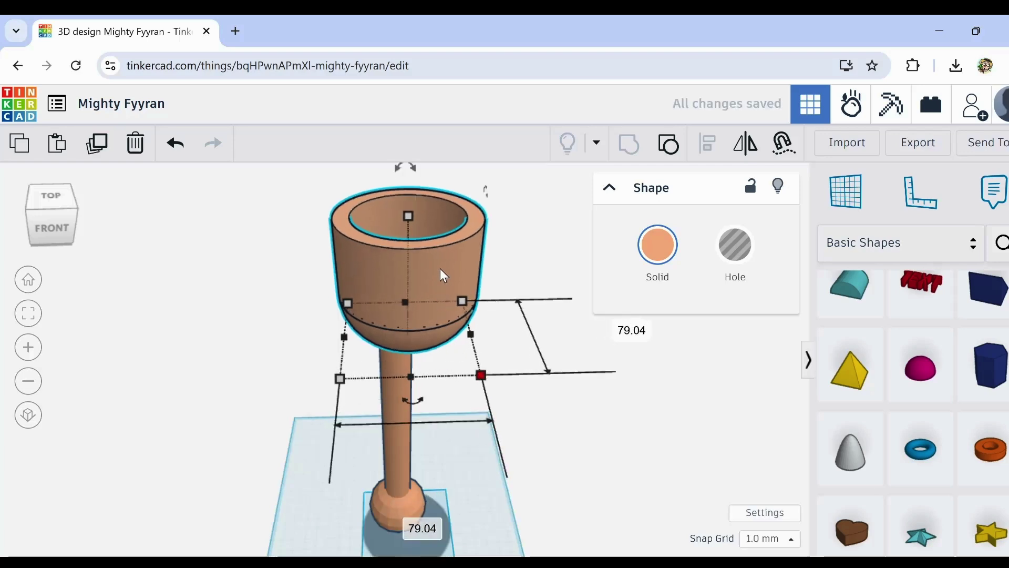
pyautogui.scroll(-2, 502, 399)
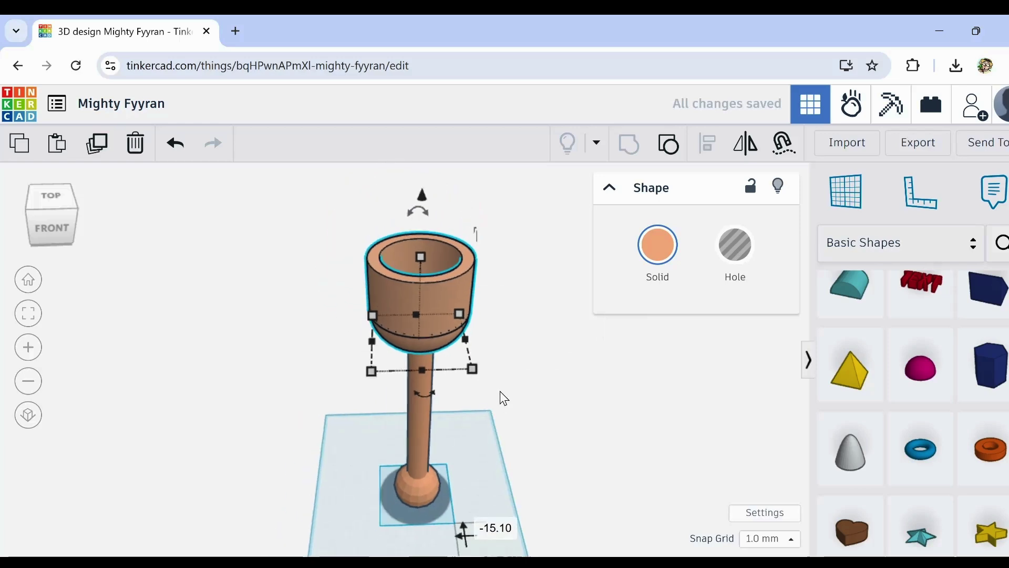
pyautogui.moveTo(500, 391); pyautogui.dragTo(447, 390, button='right')
pyautogui.scroll(2, 389, 235)
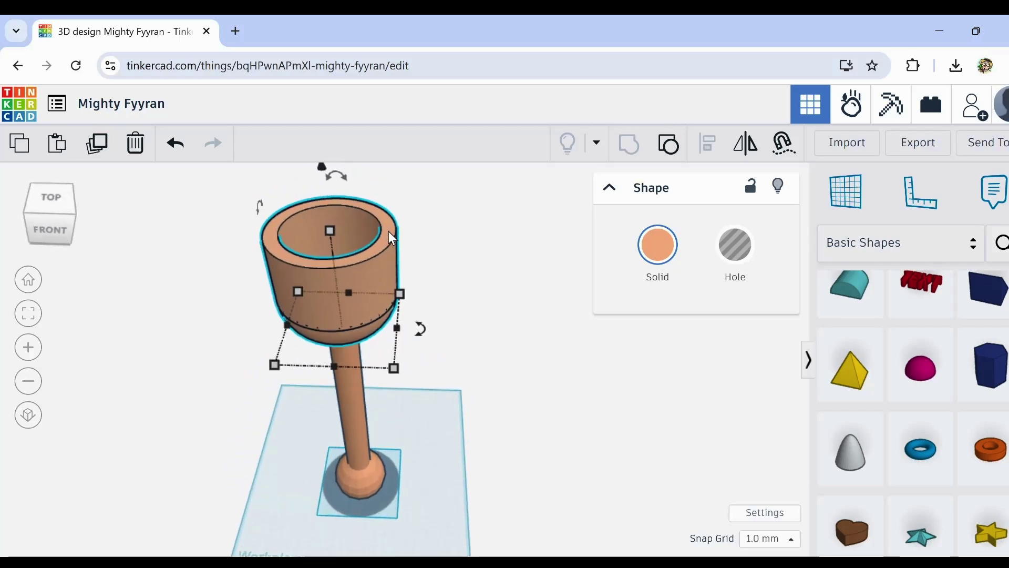
pyautogui.scroll(2, 389, 235)
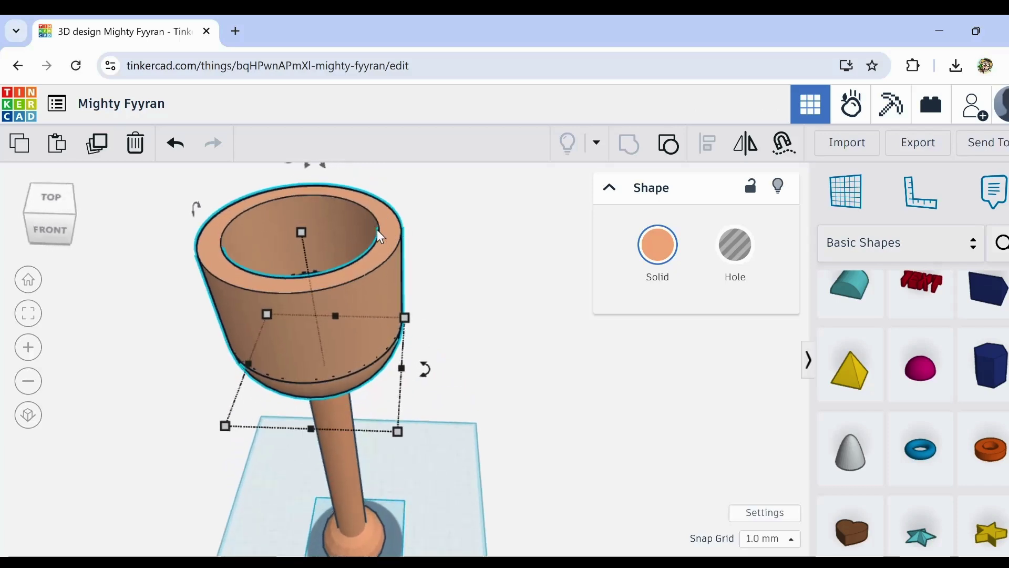
pyautogui.scroll(-4, 450, 333)
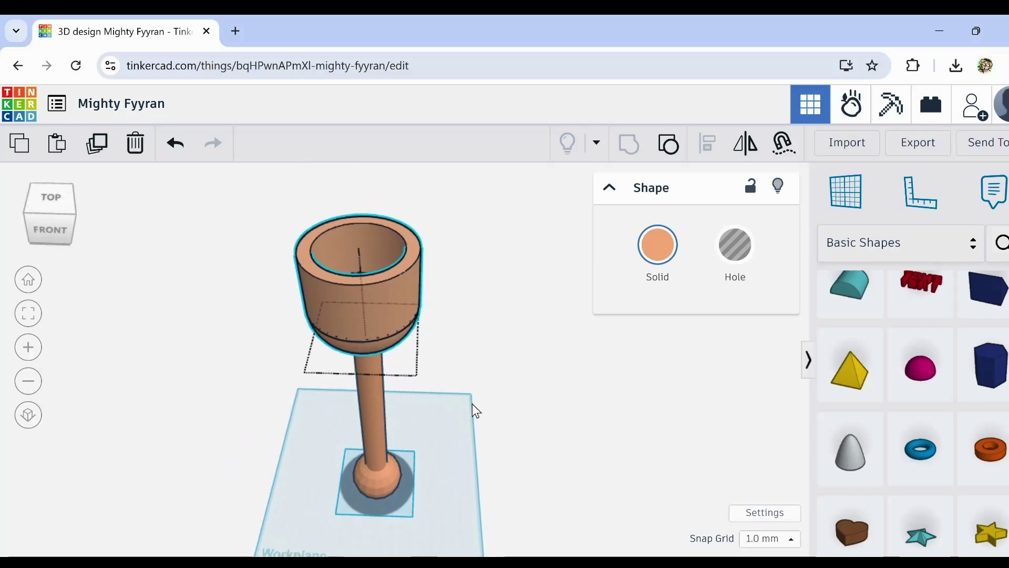
# Step: Center the cup on the column in both horizontal directions with the Align tool
pyautogui.moveTo(472, 404); pyautogui.dragTo(474, 381, button='middle')
pyautogui.moveTo(446, 418)
pyautogui.mouseDown(button='right')
pyautogui.moveTo(446, 391)
pyautogui.moveTo(460, 405)
pyautogui.mouseUp(button='right')
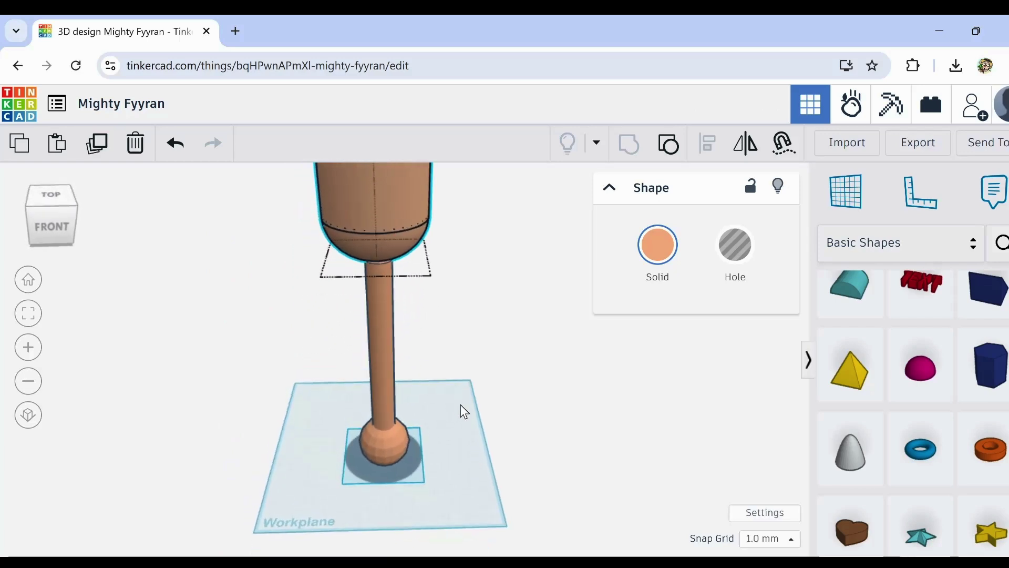
pyautogui.moveTo(265, 237); pyautogui.dragTo(447, 313)
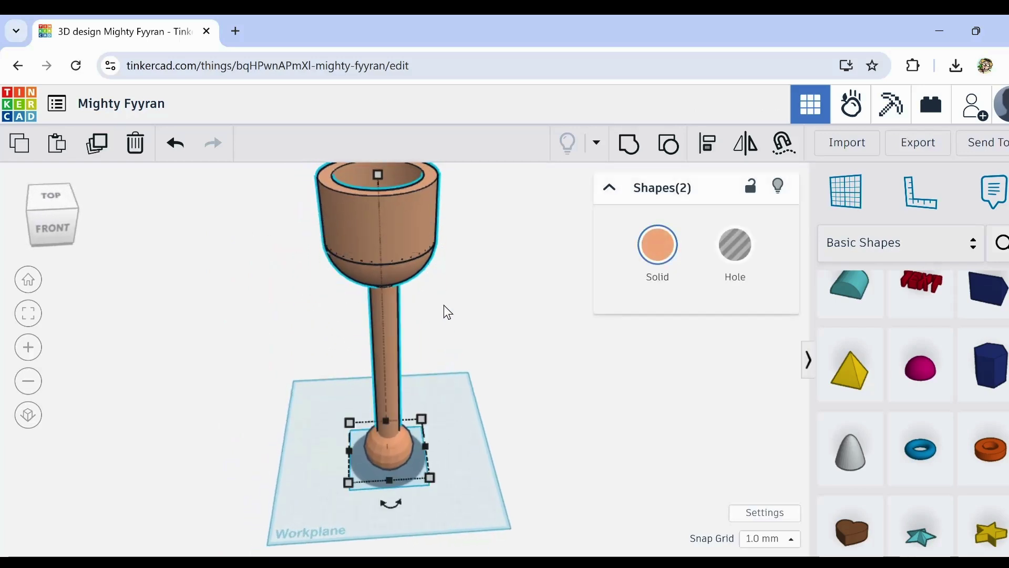
pyautogui.click(708, 149)
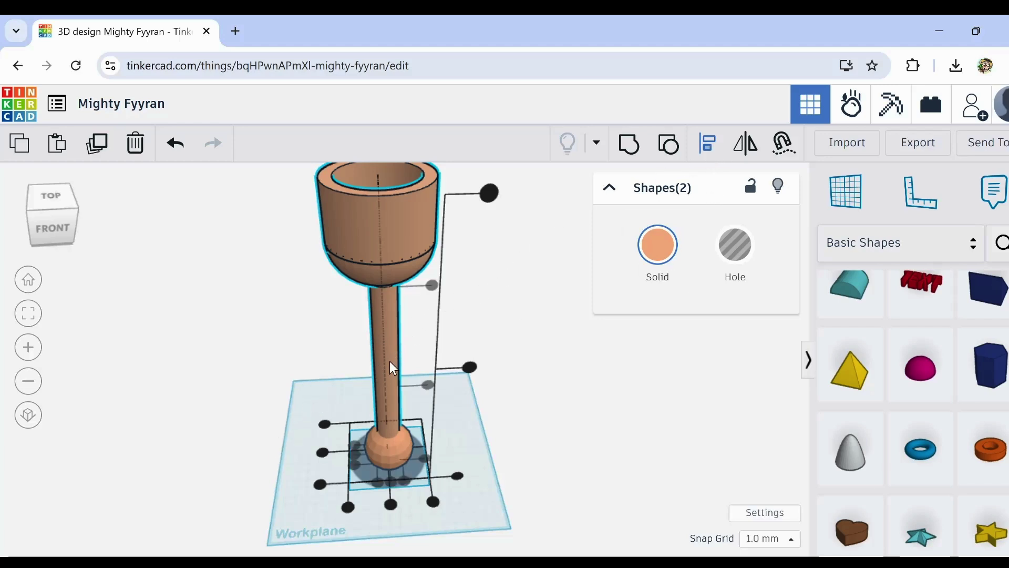
pyautogui.scroll(2, 392, 368)
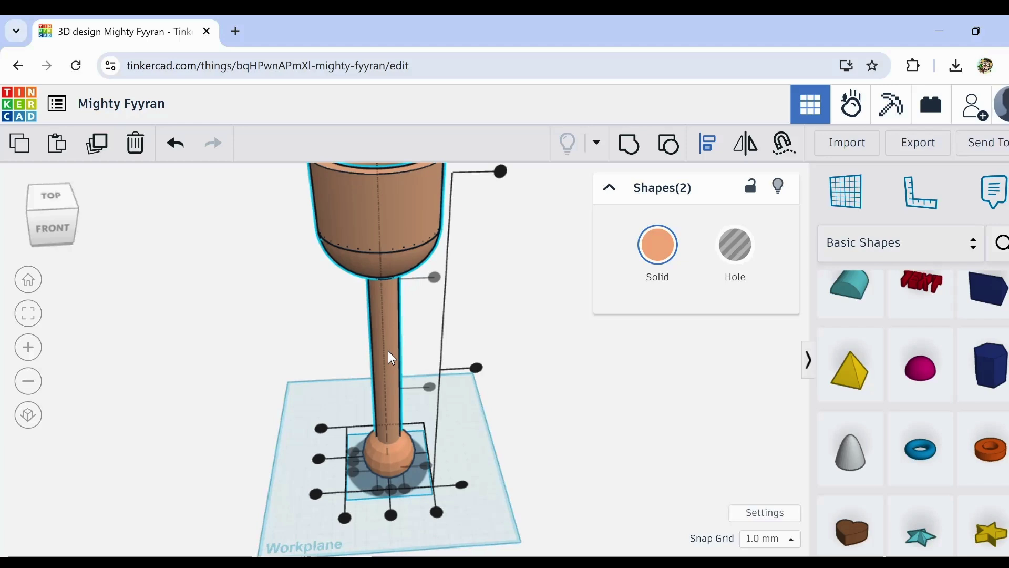
pyautogui.scroll(3, 388, 507)
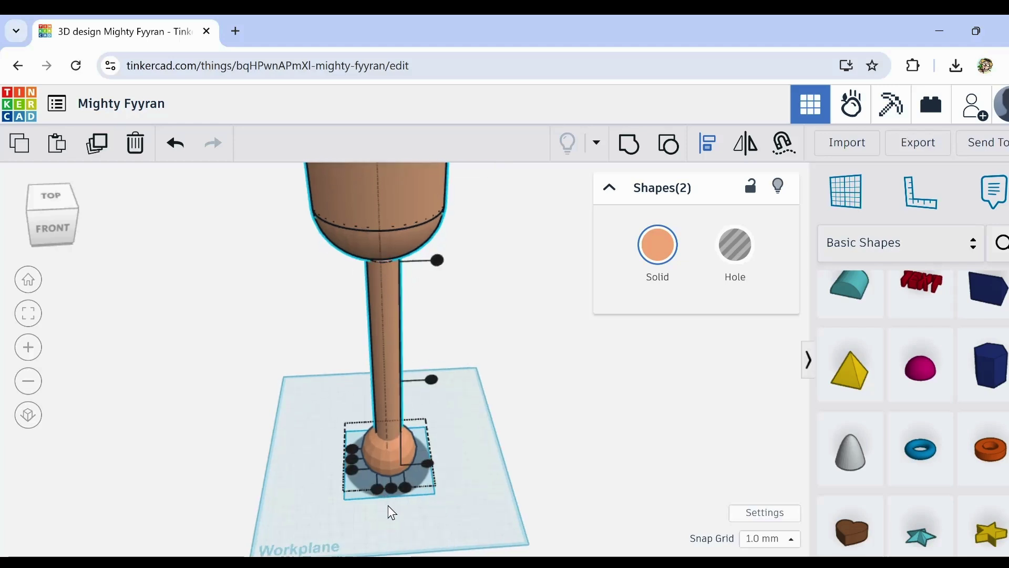
pyautogui.scroll(-3, 392, 460)
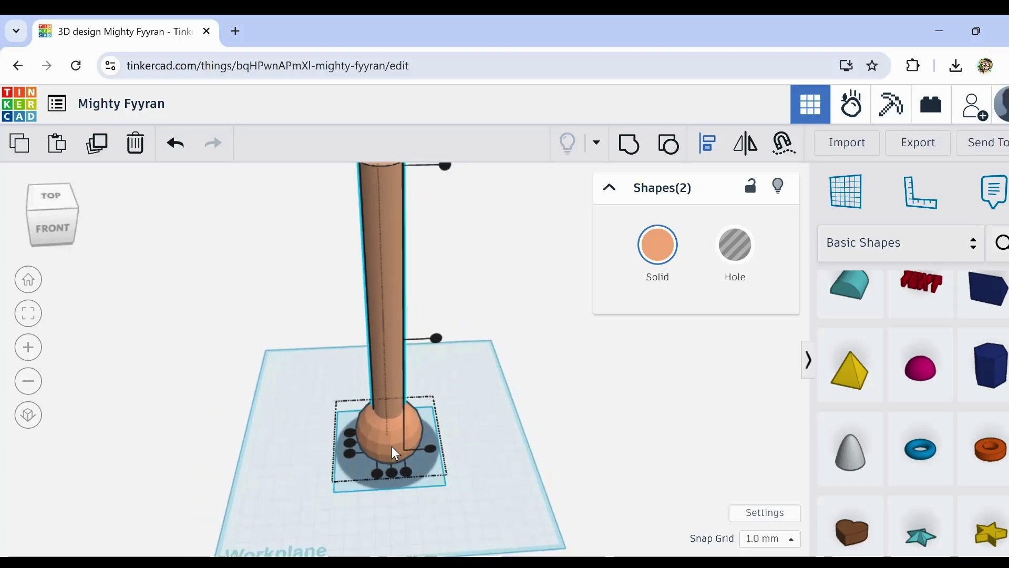
pyautogui.scroll(-1, 389, 373)
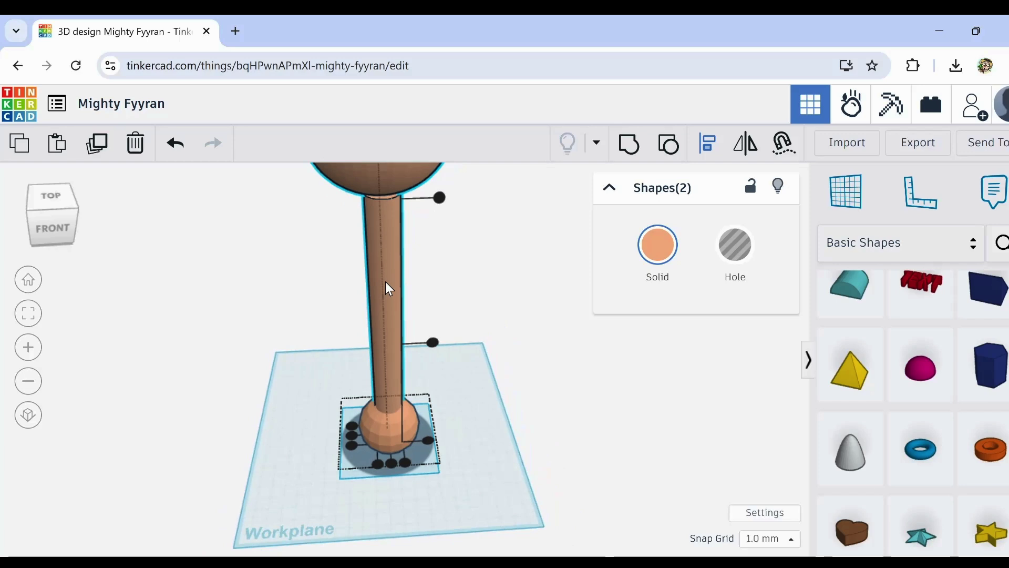
pyautogui.scroll(-1, 383, 258)
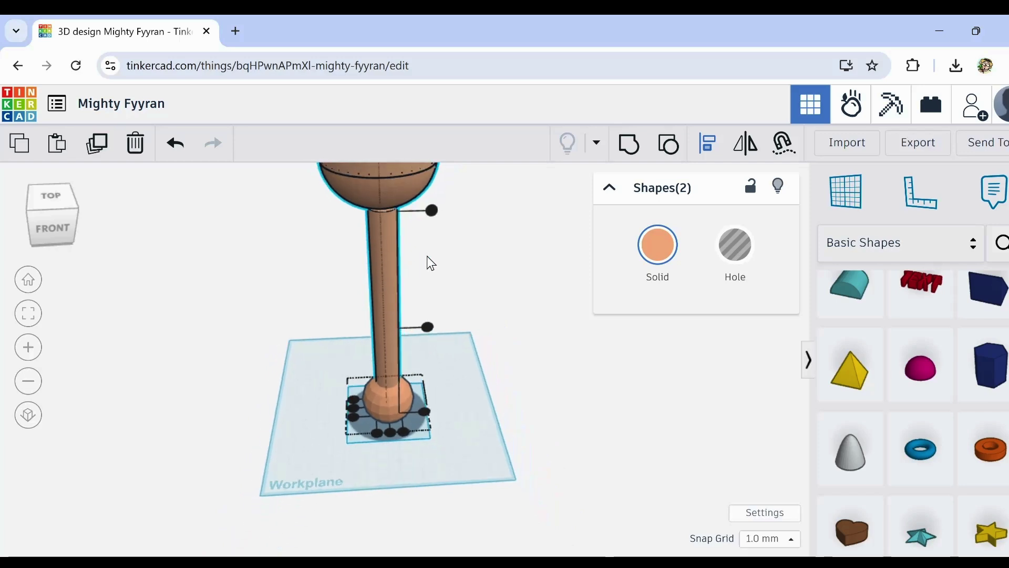
pyautogui.moveTo(427, 256); pyautogui.dragTo(438, 316, button='middle')
pyautogui.scroll(3, 401, 449)
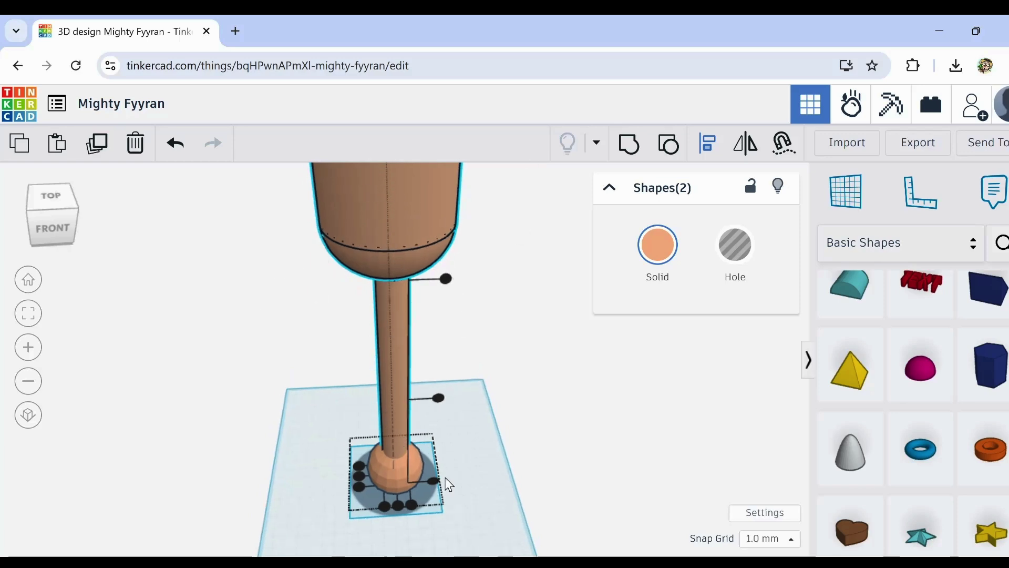
pyautogui.click(398, 506)
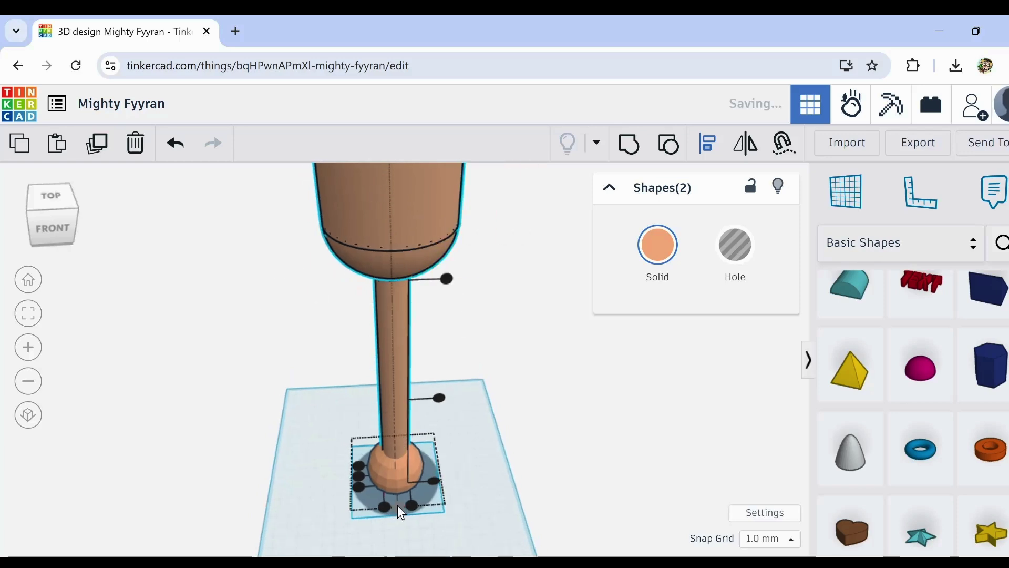
pyautogui.click(360, 476)
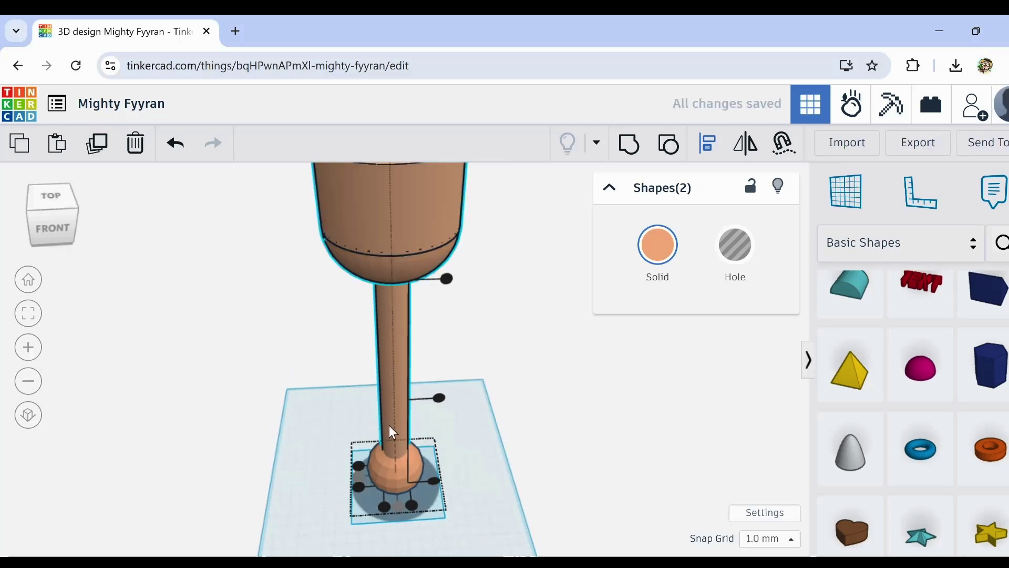
pyautogui.click(246, 392)
# Step: Ungroup the hollow cup on top of the column into its solid body and inner hole shape
pyautogui.moveTo(245, 392); pyautogui.dragTo(419, 405, button='right')
pyautogui.scroll(-5, 419, 405)
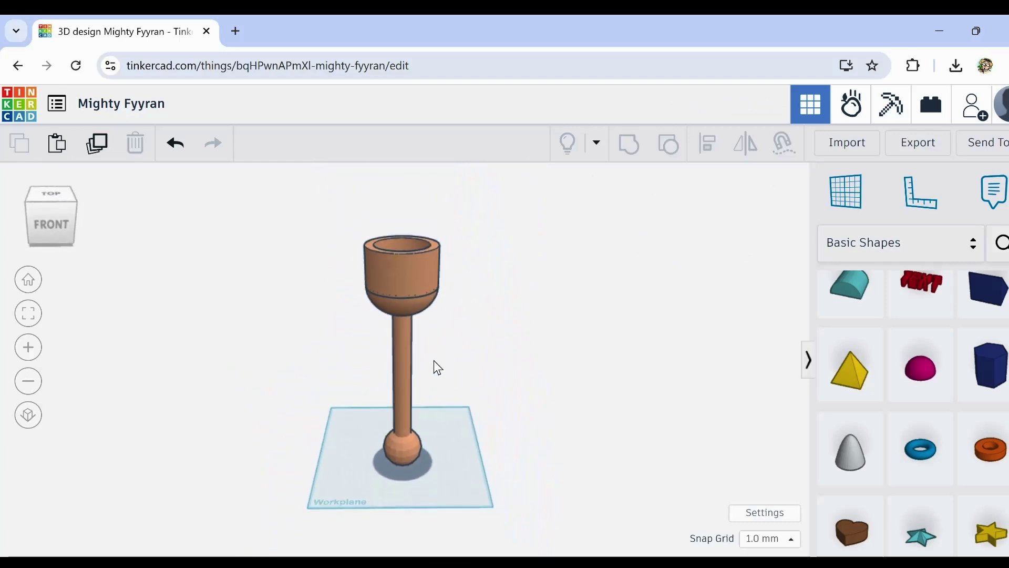
pyautogui.moveTo(433, 361); pyautogui.dragTo(426, 406, button='middle')
pyautogui.scroll(2, 404, 329)
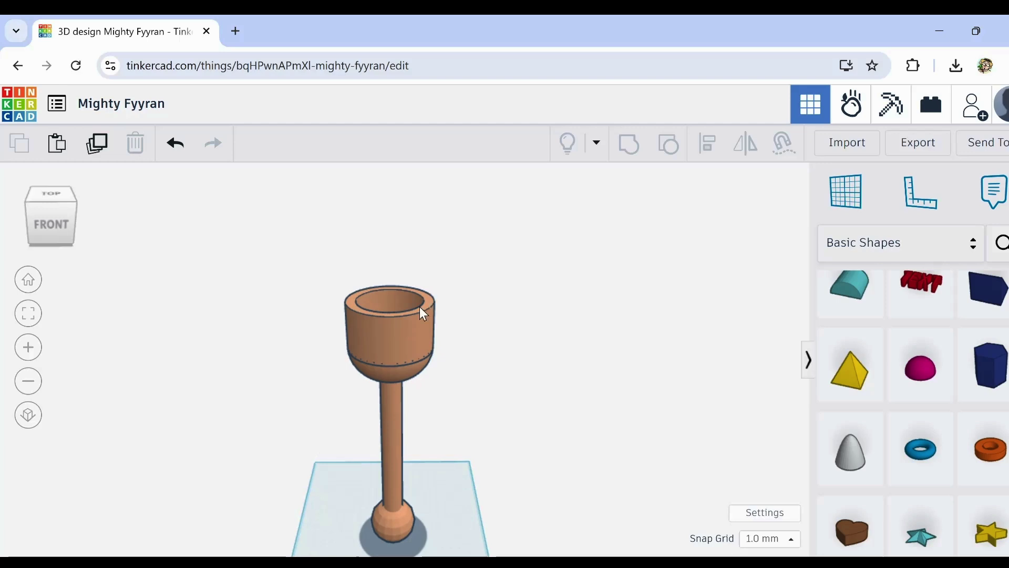
pyautogui.scroll(2, 423, 313)
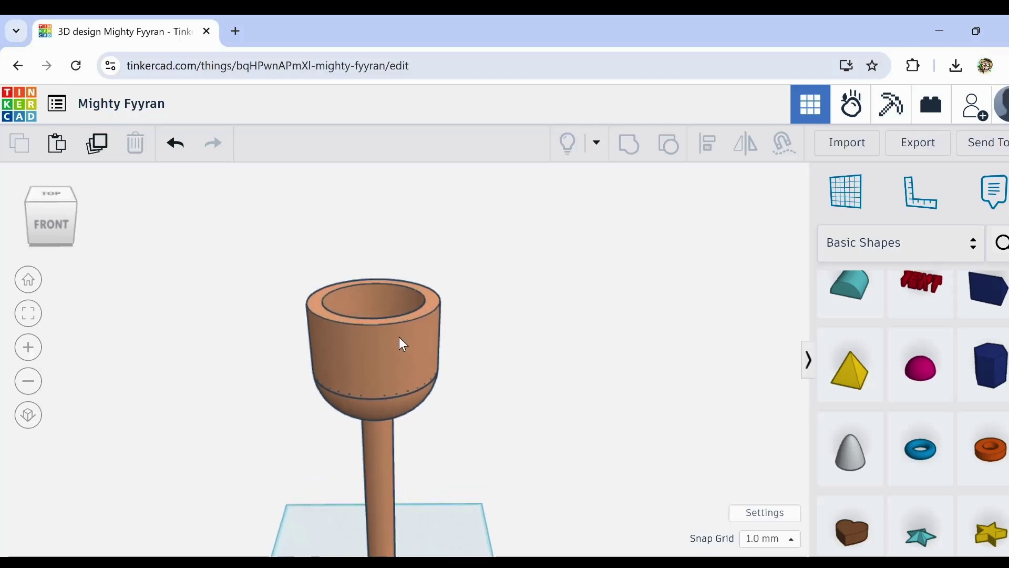
pyautogui.scroll(4, 401, 335)
pyautogui.moveTo(416, 339); pyautogui.dragTo(429, 370, button='middle')
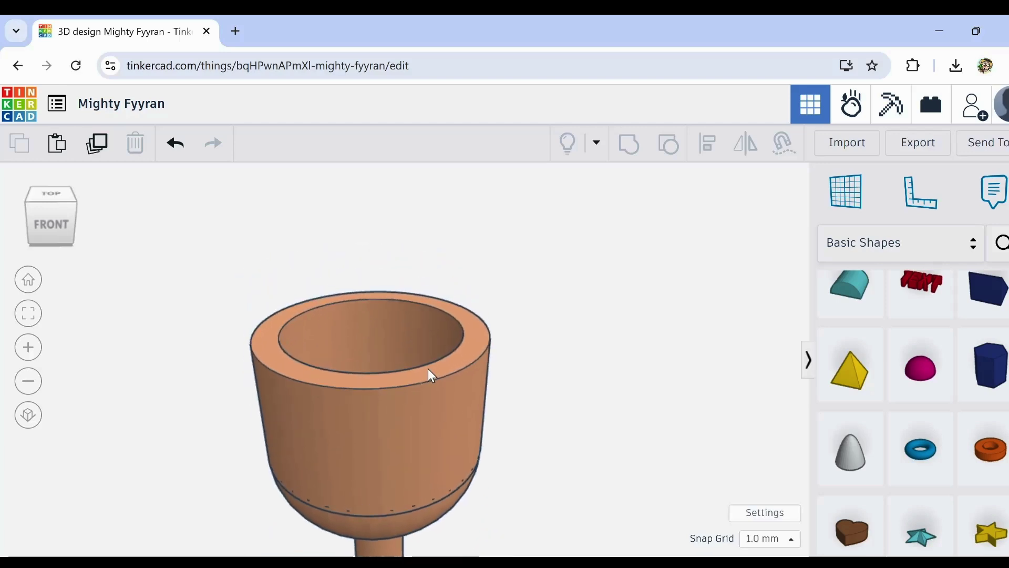
pyautogui.moveTo(430, 375); pyautogui.dragTo(419, 421, button='right')
pyautogui.click(419, 421)
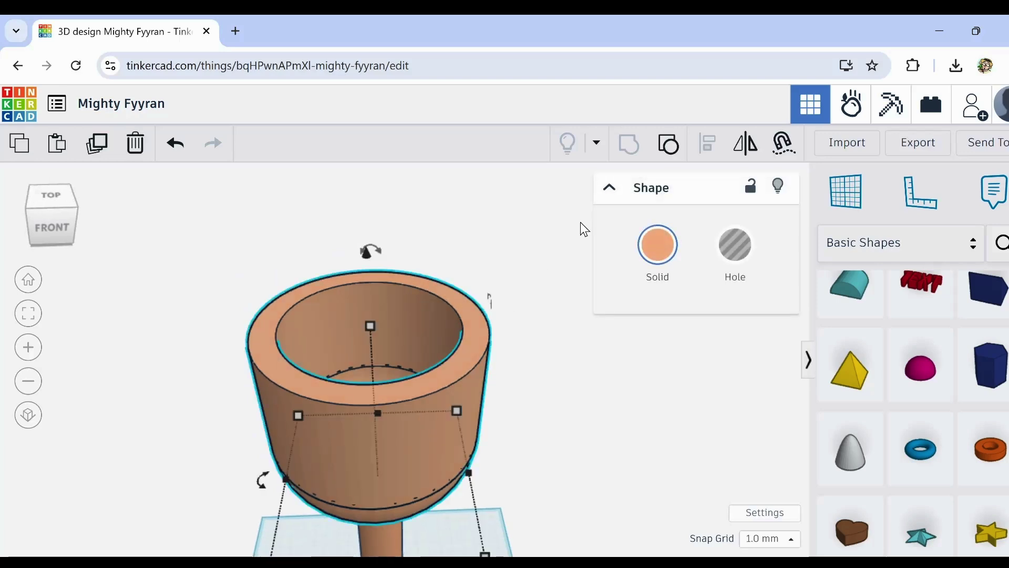
pyautogui.click(671, 148)
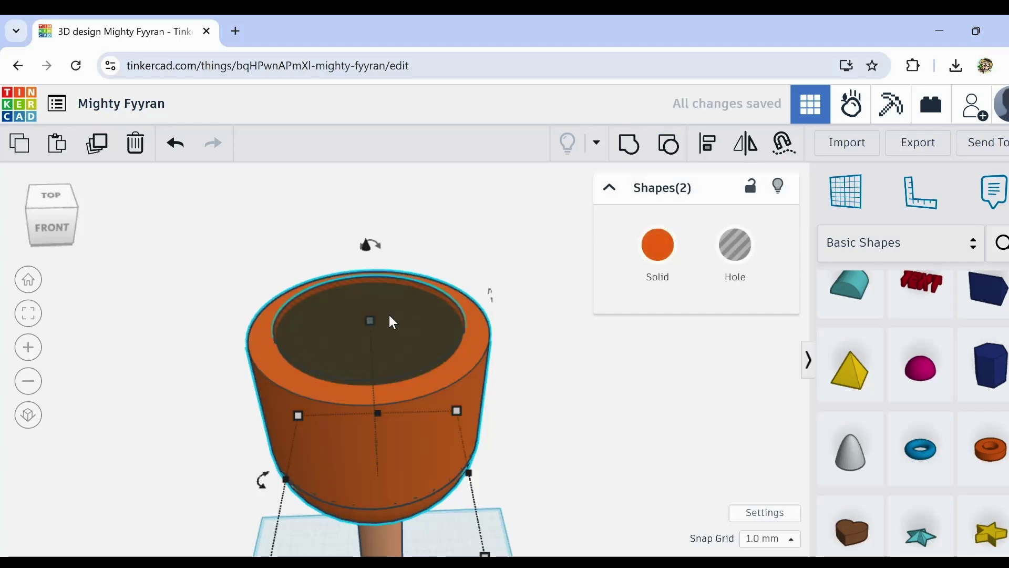
# Step: Scale the hole shape inside the cup up evenly to thin the cup's wall
pyautogui.click(572, 366)
pyautogui.moveTo(581, 376); pyautogui.dragTo(412, 329, button='right')
pyautogui.click(434, 349)
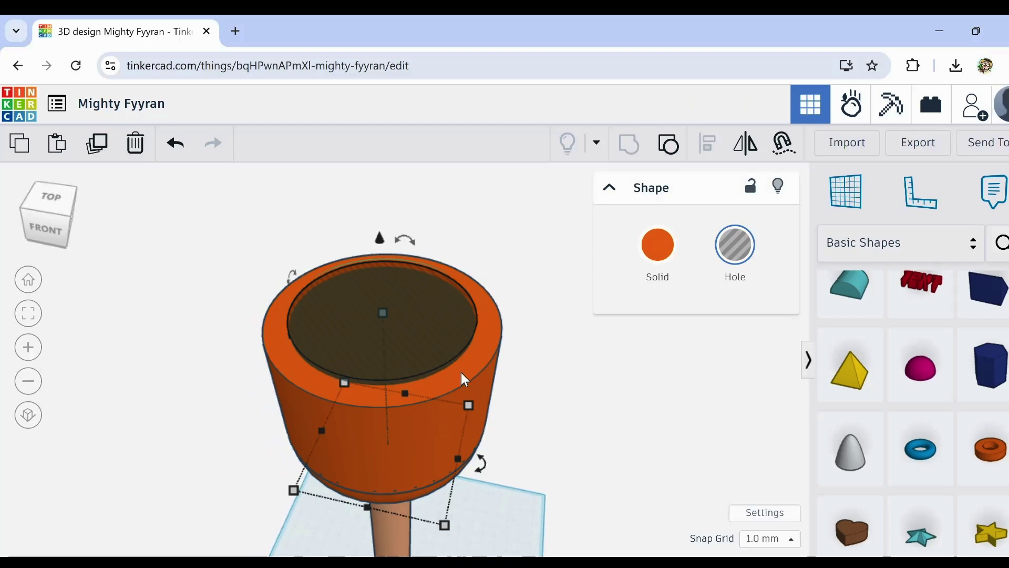
pyautogui.moveTo(470, 414)
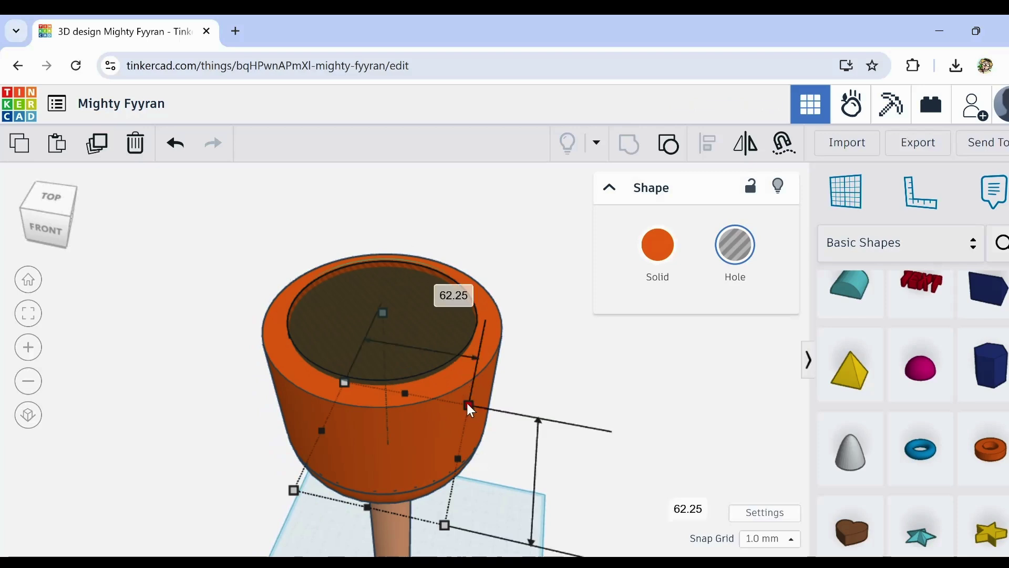
pyautogui.moveTo(469, 403); pyautogui.dragTo(477, 403)
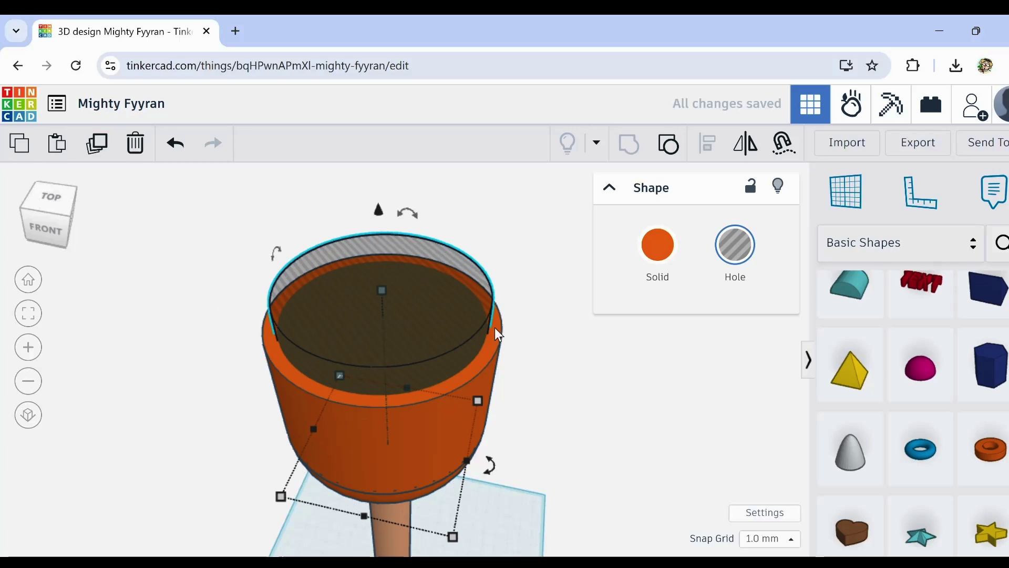
pyautogui.click(502, 347)
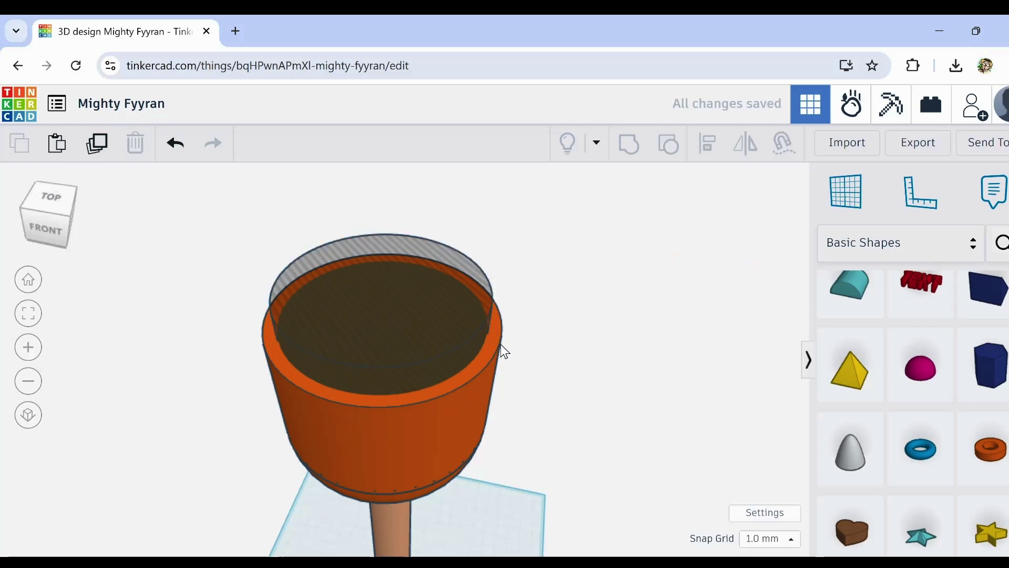
# Step: Group the cup body with the enlarged hole shape to cut out the wider cavity
pyautogui.click(495, 340)
pyautogui.keyDown('shift'); pyautogui.click(475, 319); pyautogui.keyUp('shift')
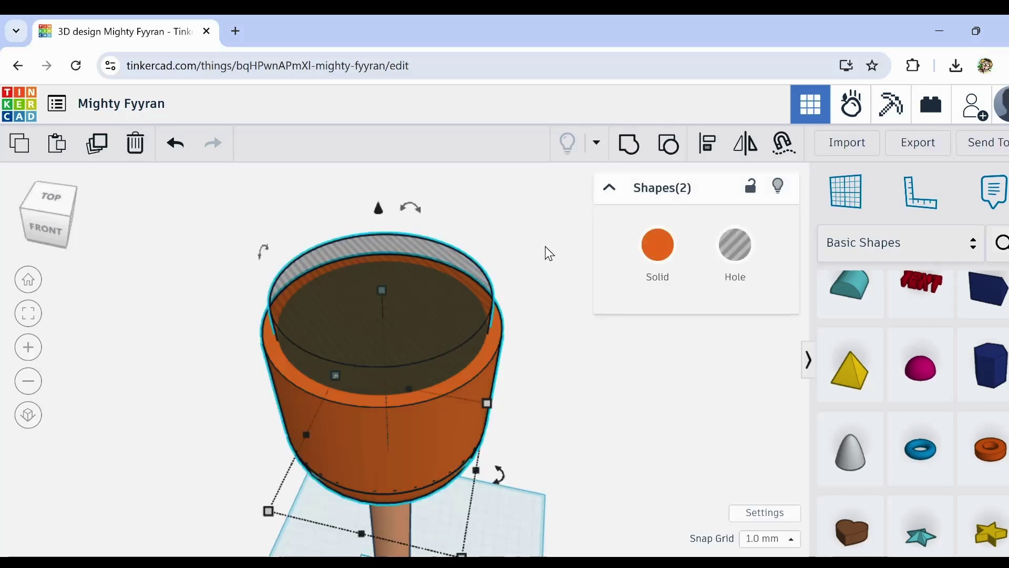
pyautogui.click(634, 141)
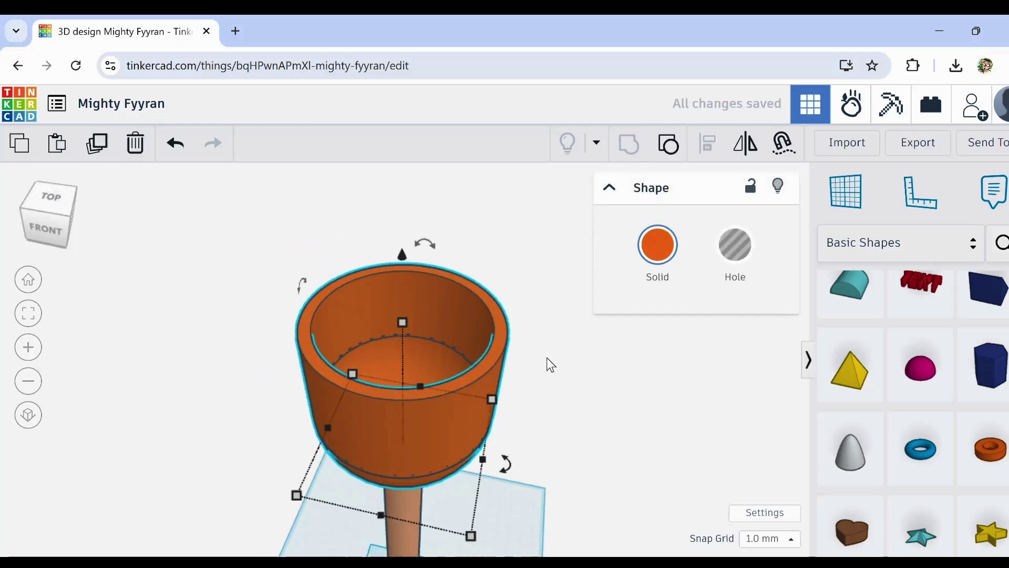
pyautogui.moveTo(547, 357); pyautogui.dragTo(554, 333, button='right')
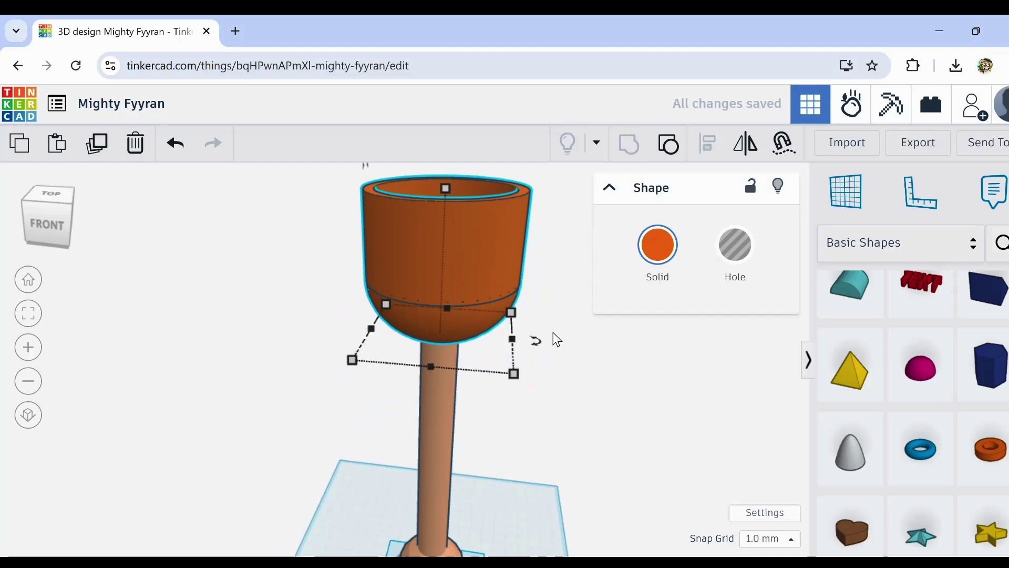
pyautogui.moveTo(312, 242); pyautogui.dragTo(570, 325)
pyautogui.click(658, 249)
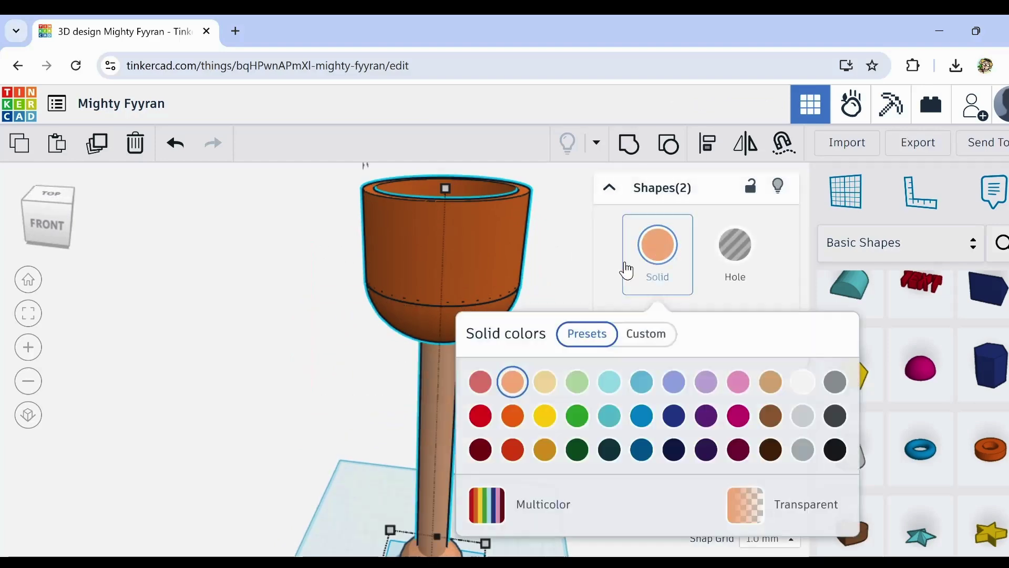
pyautogui.click(273, 355)
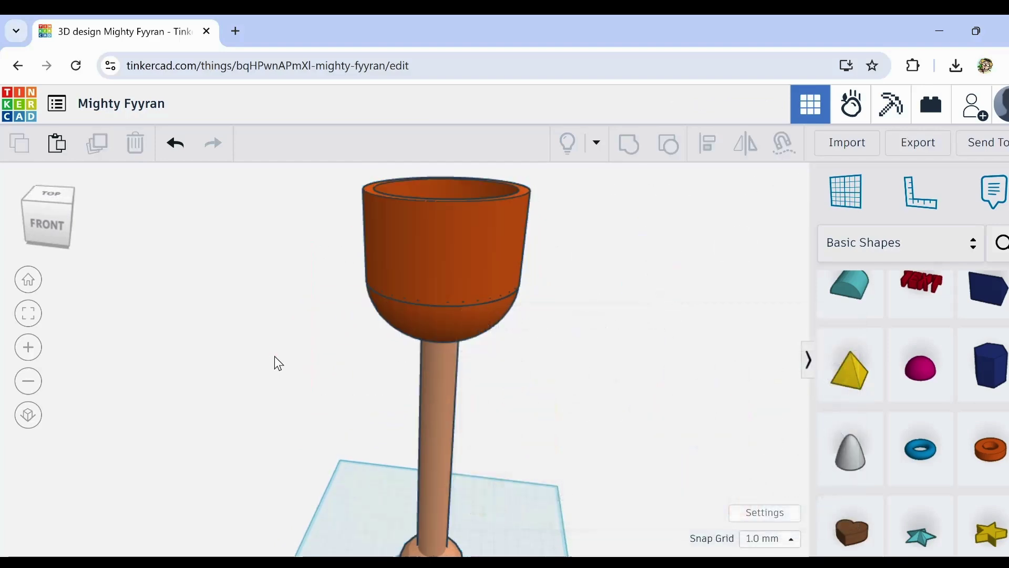
# Step: Recolor the thin-walled cup with the light orange preset to match the column
pyautogui.click(470, 284)
pyautogui.click(657, 249)
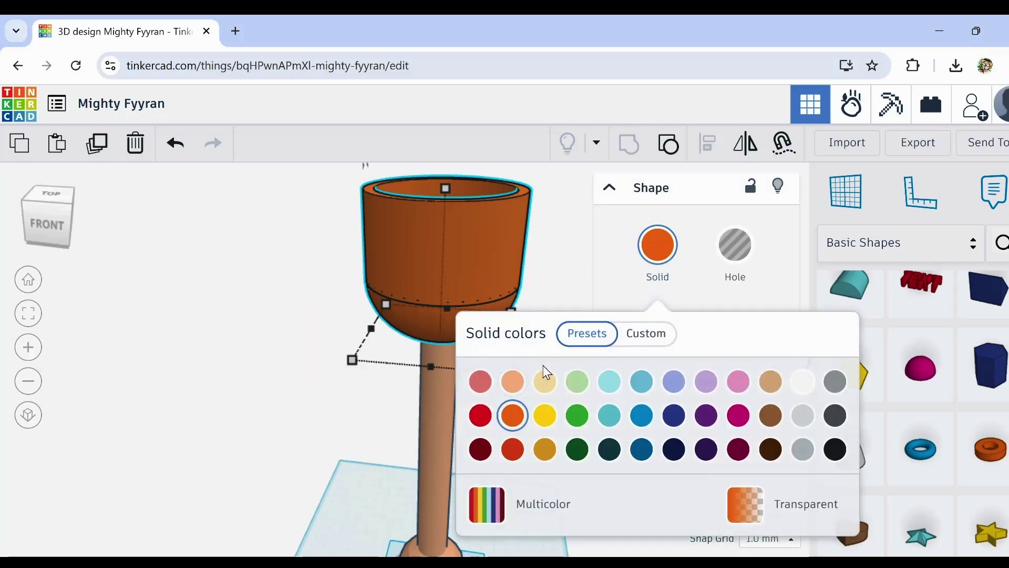
pyautogui.click(514, 383)
pyautogui.click(229, 379)
pyautogui.scroll(-3, 234, 340)
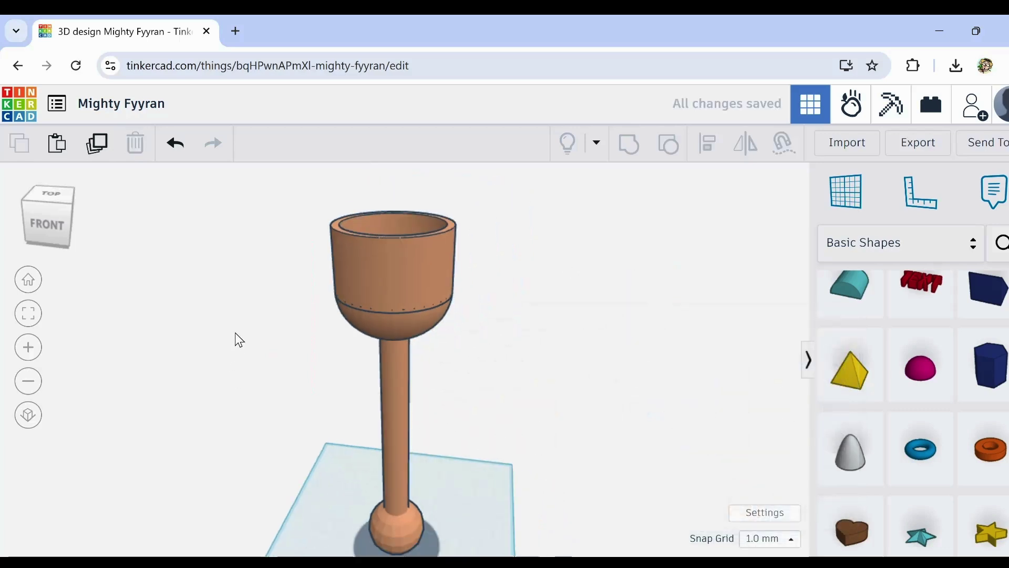
# Step: Group the cup with the column and sphere into a single shape
pyautogui.moveTo(235, 333); pyautogui.dragTo(270, 346, button='right')
pyautogui.moveTo(320, 263); pyautogui.dragTo(469, 541)
pyautogui.moveTo(548, 471); pyautogui.dragTo(513, 442, button='right')
pyautogui.click(626, 143)
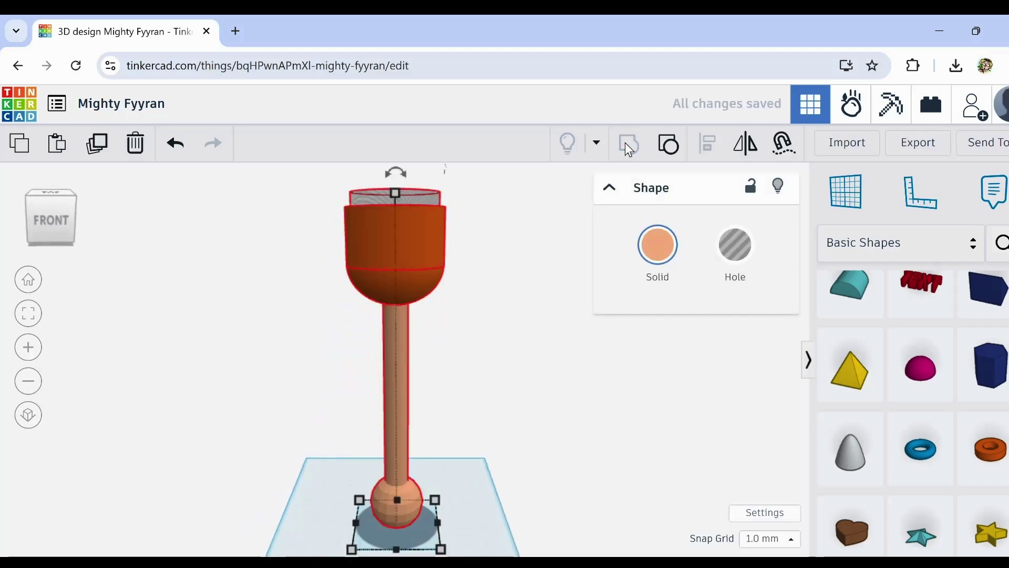
# Step: Shift the grouped goblet slightly sideways and turn it upside down so the cup's rim stands on the workplane
pyautogui.moveTo(402, 351); pyautogui.dragTo(378, 353)
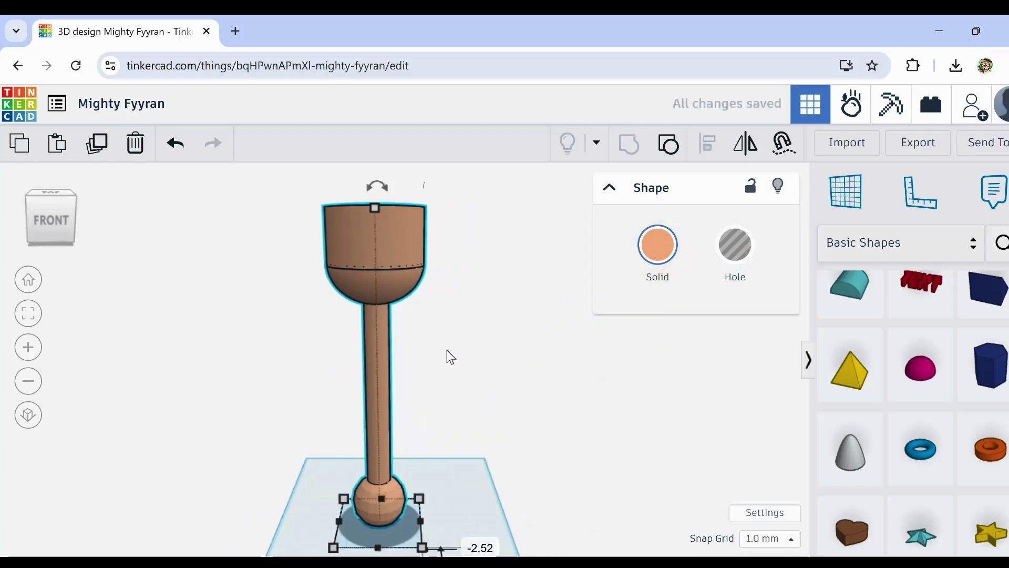
pyautogui.moveTo(390, 207); pyautogui.dragTo(426, 431)
pyautogui.click(550, 508)
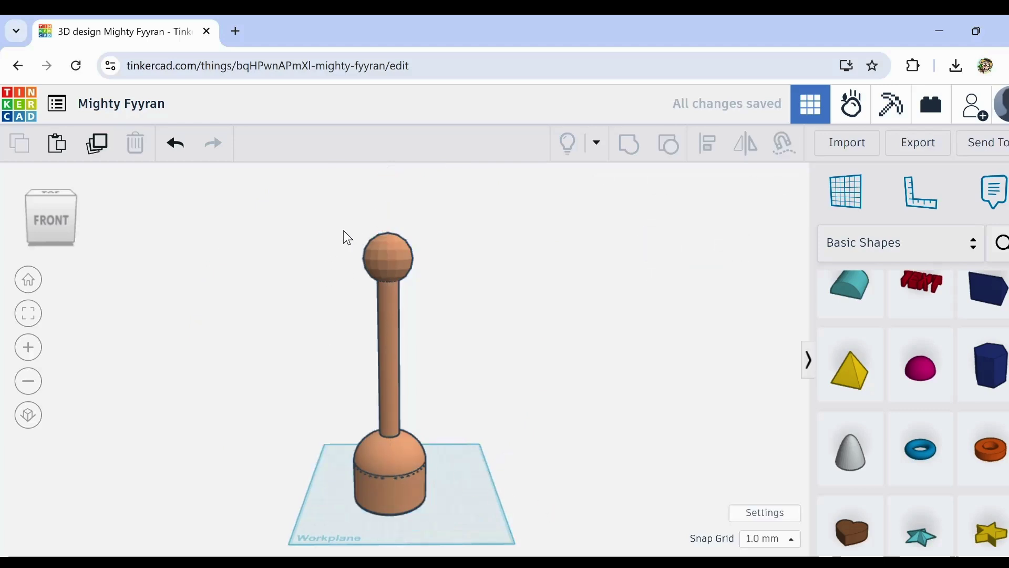
# Step: Move the upside-down goblet off the workplane to free its surface
pyautogui.click(414, 456)
pyautogui.moveTo(411, 455); pyautogui.dragTo(544, 412)
pyautogui.moveTo(357, 378); pyautogui.dragTo(357, 400, button='right')
pyautogui.click(402, 443)
pyautogui.moveTo(402, 442); pyautogui.dragTo(311, 428, button='right')
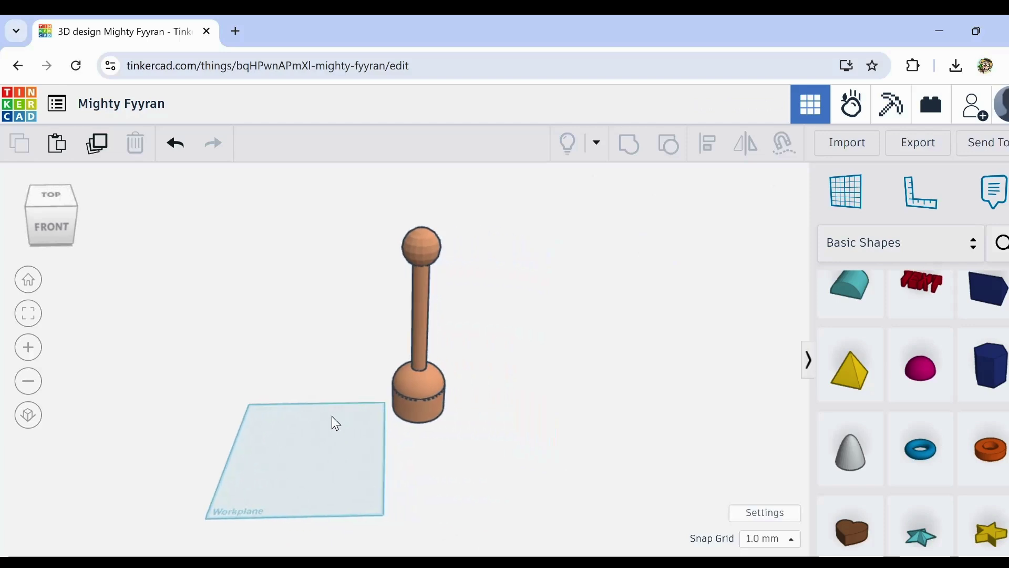
# Step: Start a new Sketch shape from Basic Shapes on the cleared workplane
pyautogui.scroll(1, 383, 375)
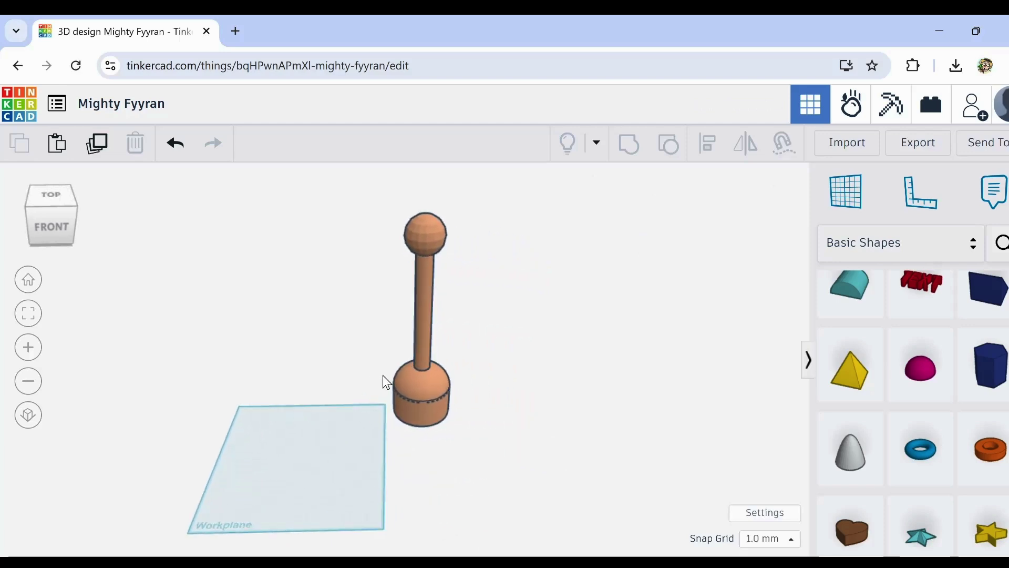
pyautogui.moveTo(348, 442); pyautogui.dragTo(404, 453, button='middle')
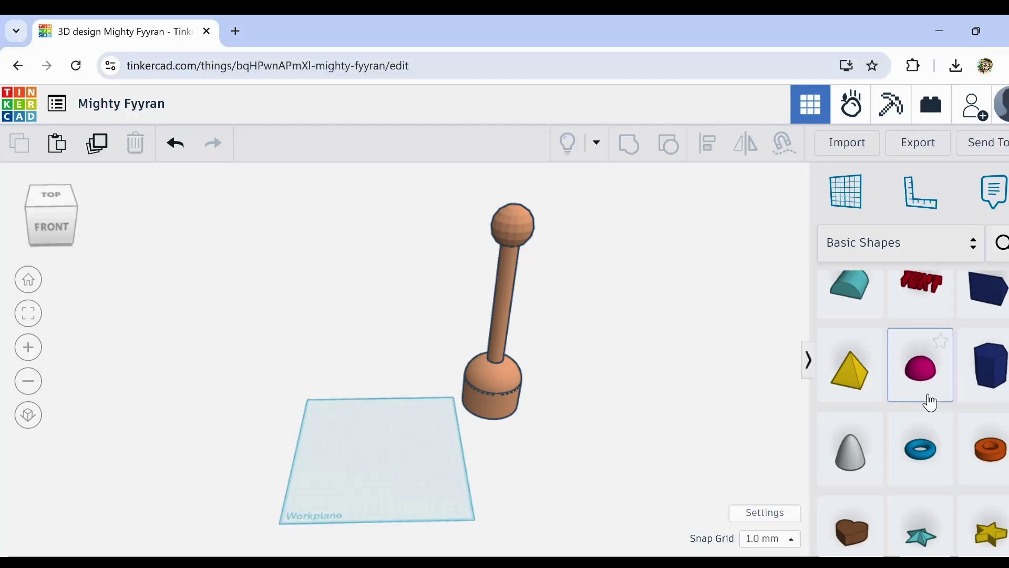
pyautogui.scroll(5, 928, 401)
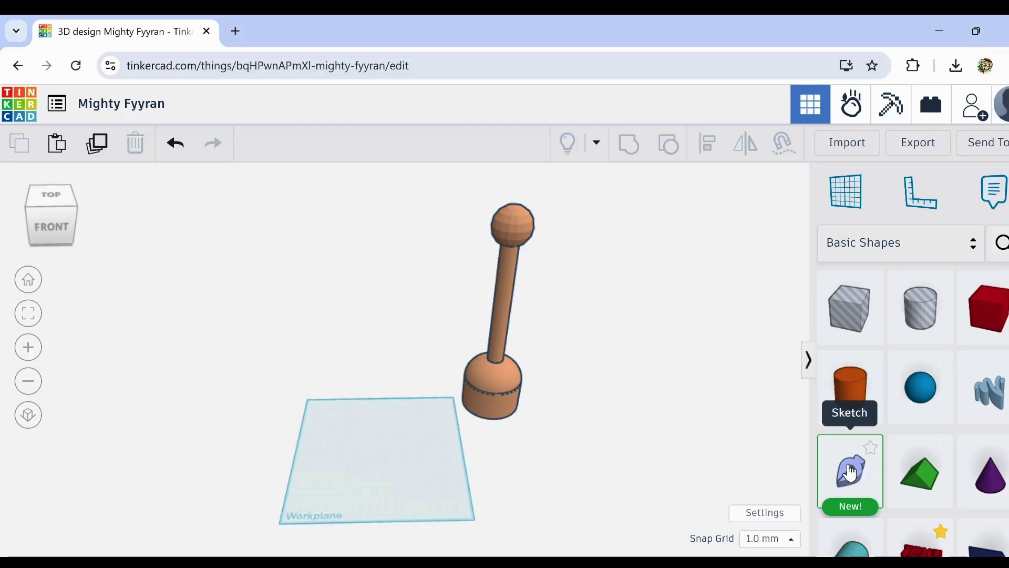
pyautogui.moveTo(851, 472)
pyautogui.mouseDown()
pyautogui.moveTo(468, 455)
pyautogui.moveTo(356, 465)
pyautogui.moveTo(377, 453)
pyautogui.mouseUp()
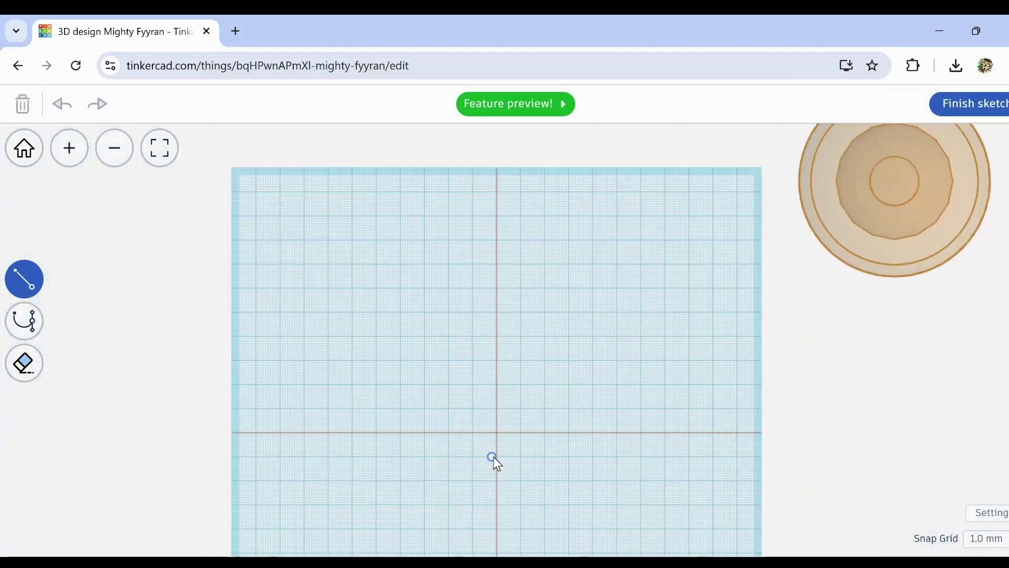
pyautogui.moveTo(495, 458); pyautogui.dragTo(475, 385, button='middle')
pyautogui.scroll(-4, 482, 219)
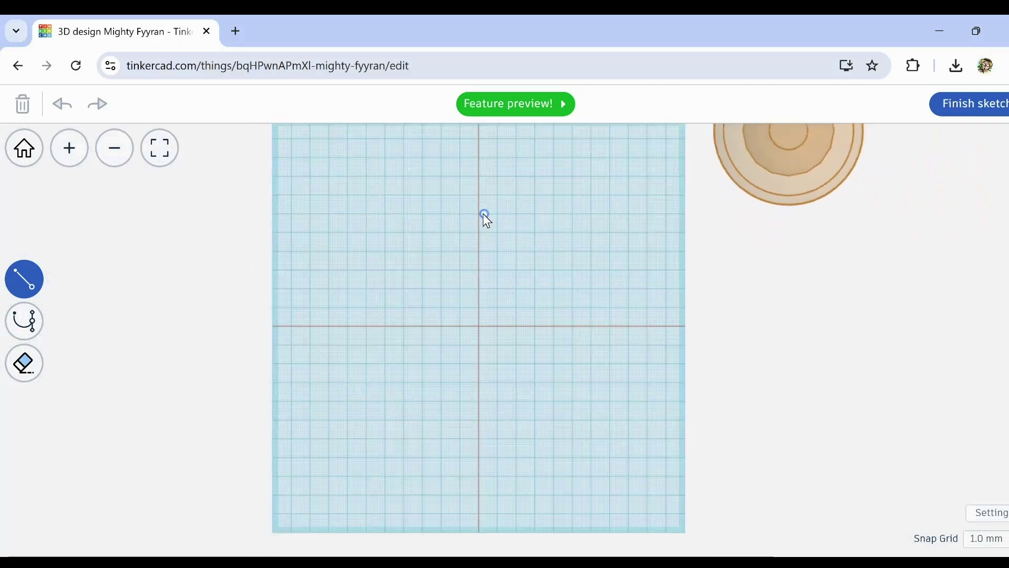
pyautogui.scroll(1, 480, 208)
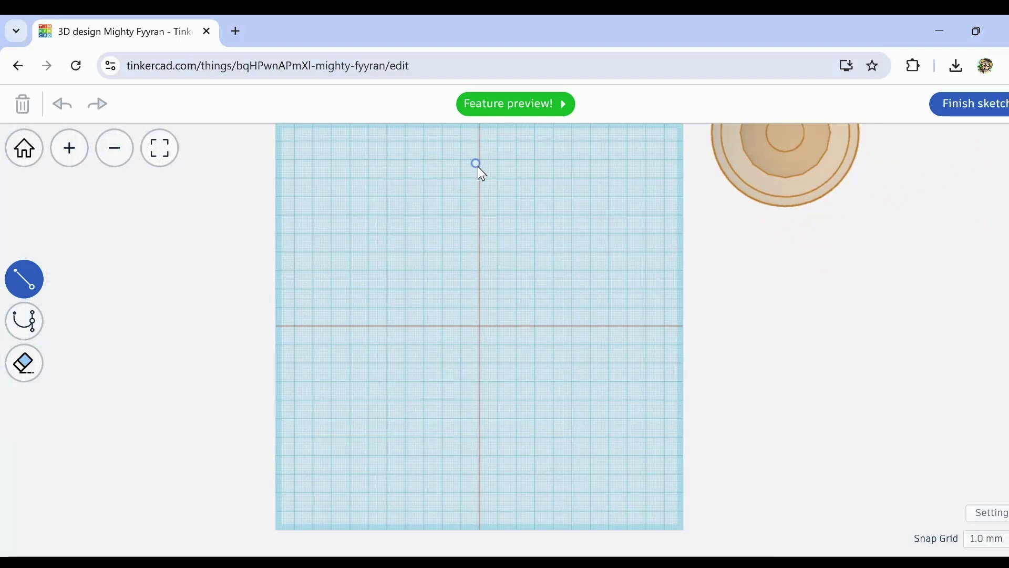
# Step: Sketch the bowl half of a goblet profile with straight segments, starting on the vertical axis and running out around the rim and back
pyautogui.click(479, 252)
pyautogui.click(555, 247)
pyautogui.click(585, 171)
pyautogui.click(620, 162)
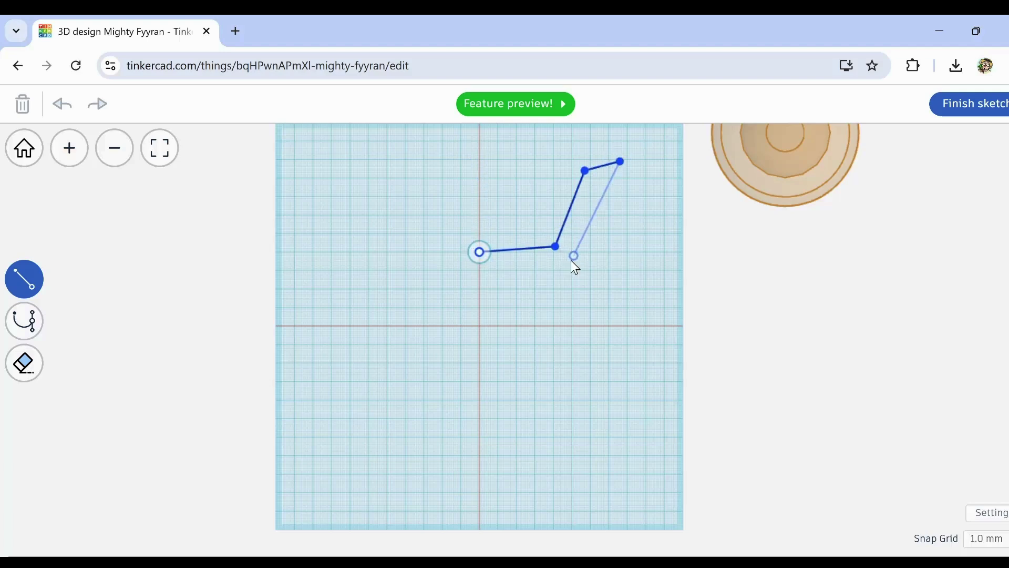
pyautogui.click(569, 272)
pyautogui.click(507, 294)
# Step: Continue the profile outline down through the small beads, long stem and foot, and close it along the vertical axis
pyautogui.click(498, 544)
pyautogui.moveTo(499, 544); pyautogui.dragTo(511, 278, button='middle')
pyautogui.click(504, 441)
pyautogui.click(539, 481)
pyautogui.click(515, 512)
pyautogui.click(500, 509)
pyautogui.click(509, 428)
pyautogui.moveTo(503, 126); pyautogui.dragTo(505, 393, button='middle')
pyautogui.click(507, 221)
pyautogui.scroll(-5, 549, 226)
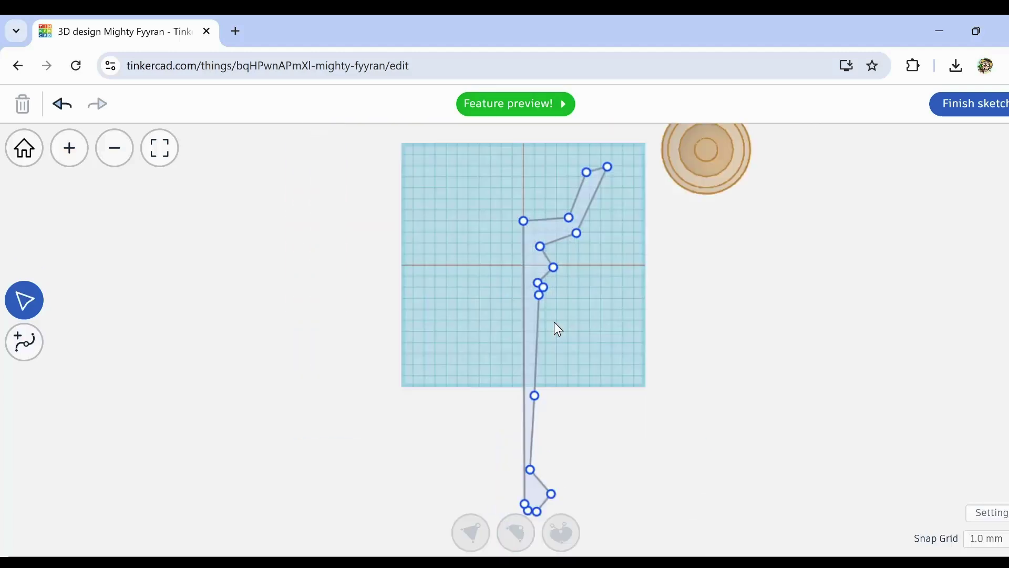
# Step: Widen the lower stem by moving its two outline points outward
pyautogui.moveTo(532, 457); pyautogui.dragTo(545, 453)
pyautogui.moveTo(536, 389); pyautogui.dragTo(541, 390)
pyautogui.click(333, 255)
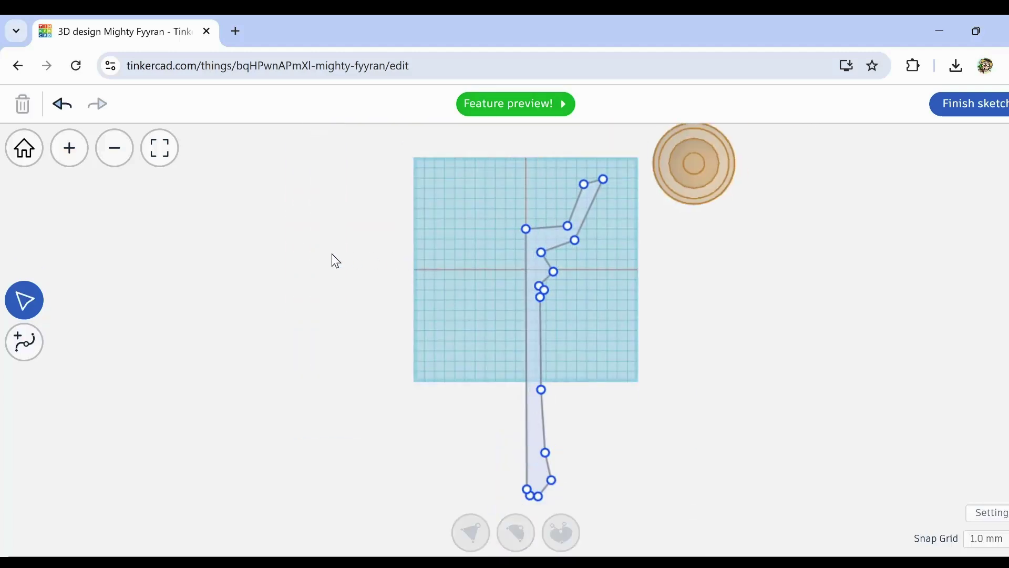
# Step: Remove the three outer points at the foot of the profile, leaving one slanted segment to the axis
pyautogui.moveTo(574, 409)
pyautogui.mouseDown(button='middle')
pyautogui.moveTo(573, 434)
pyautogui.moveTo(510, 383)
pyautogui.moveTo(494, 408)
pyautogui.moveTo(493, 439)
pyautogui.moveTo(523, 412)
pyautogui.mouseUp(button='middle')
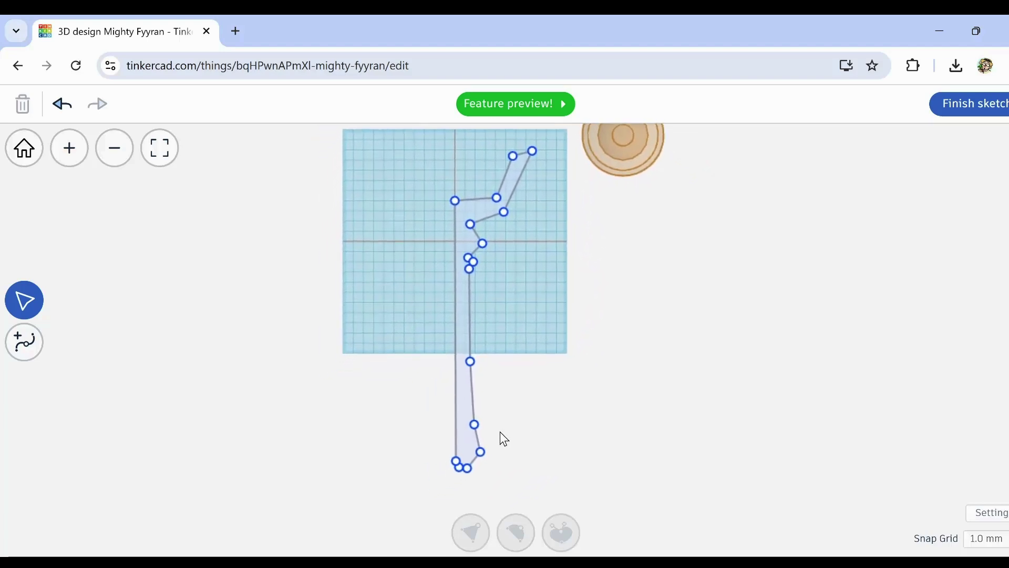
pyautogui.click(24, 342)
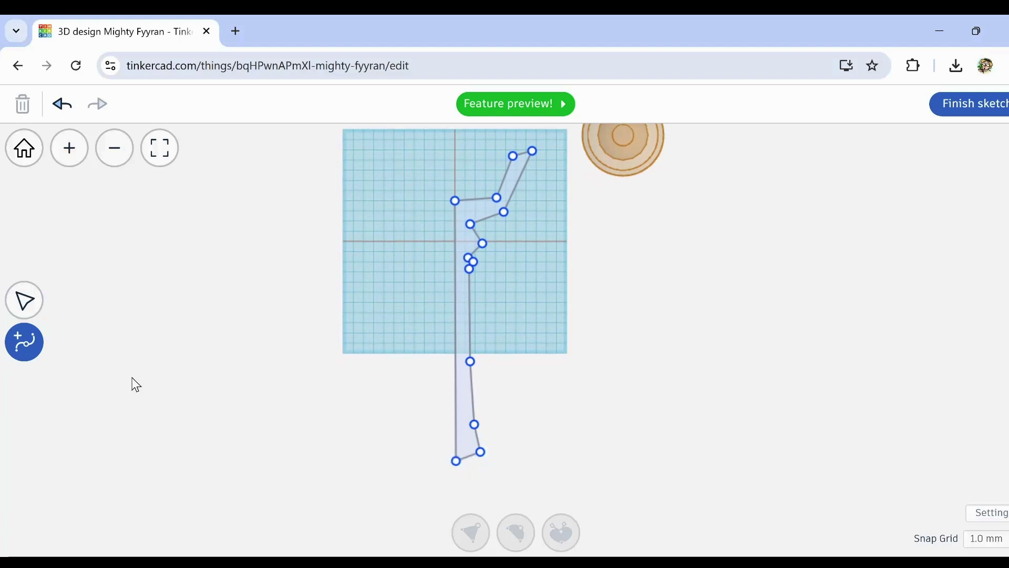
pyautogui.click(31, 312)
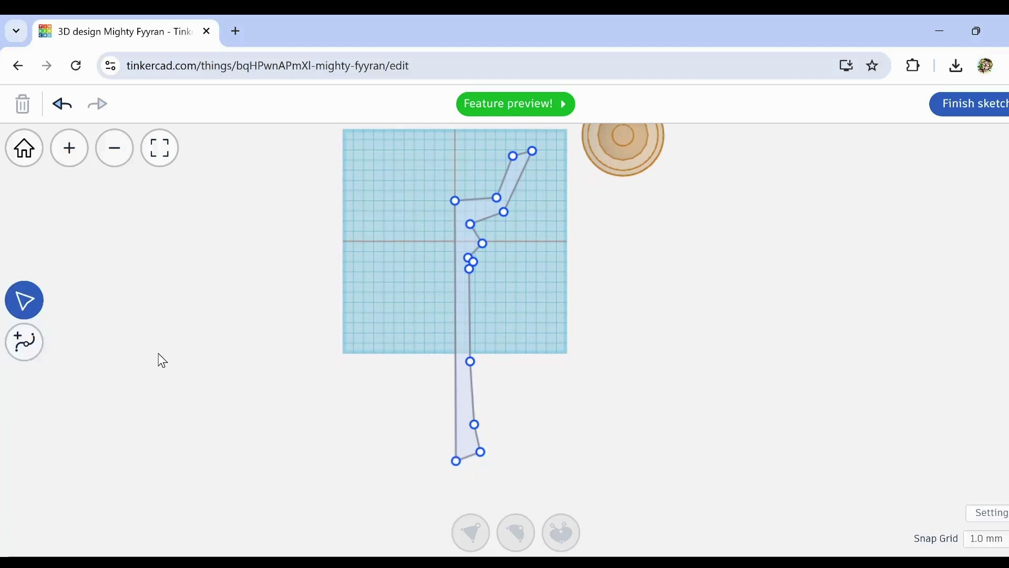
pyautogui.click(469, 457)
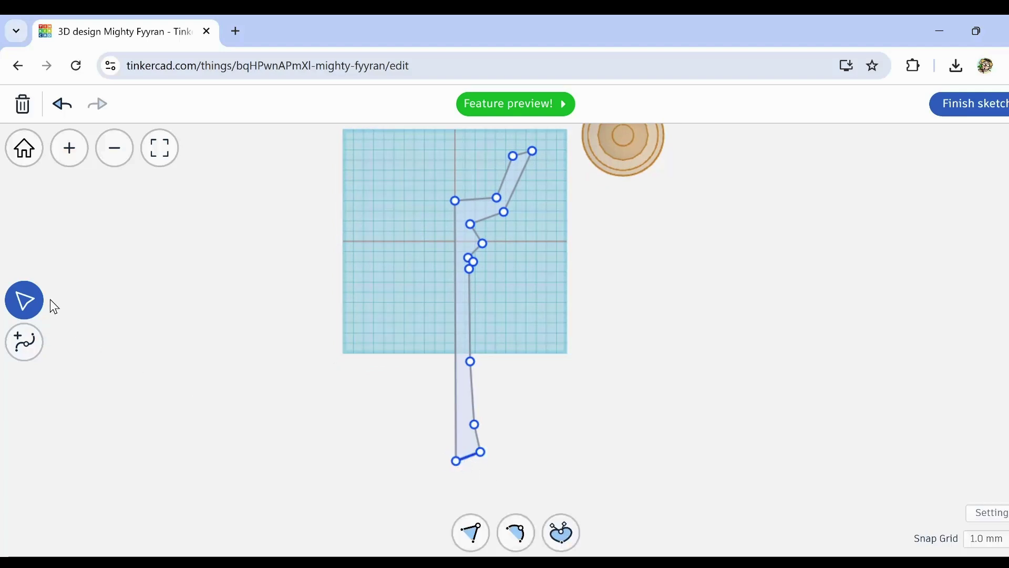
pyautogui.click(25, 341)
pyautogui.click(472, 455)
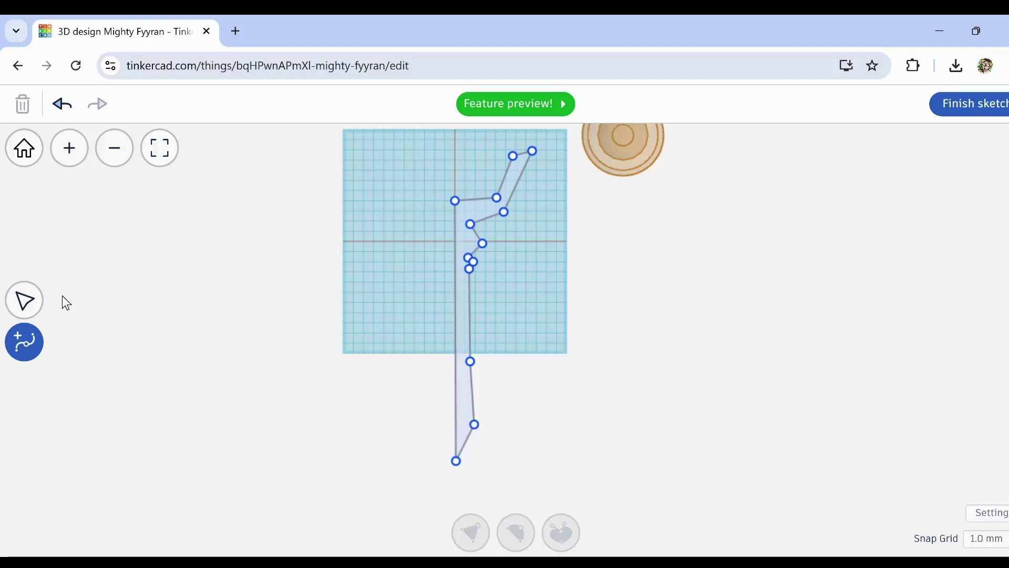
pyautogui.click(25, 300)
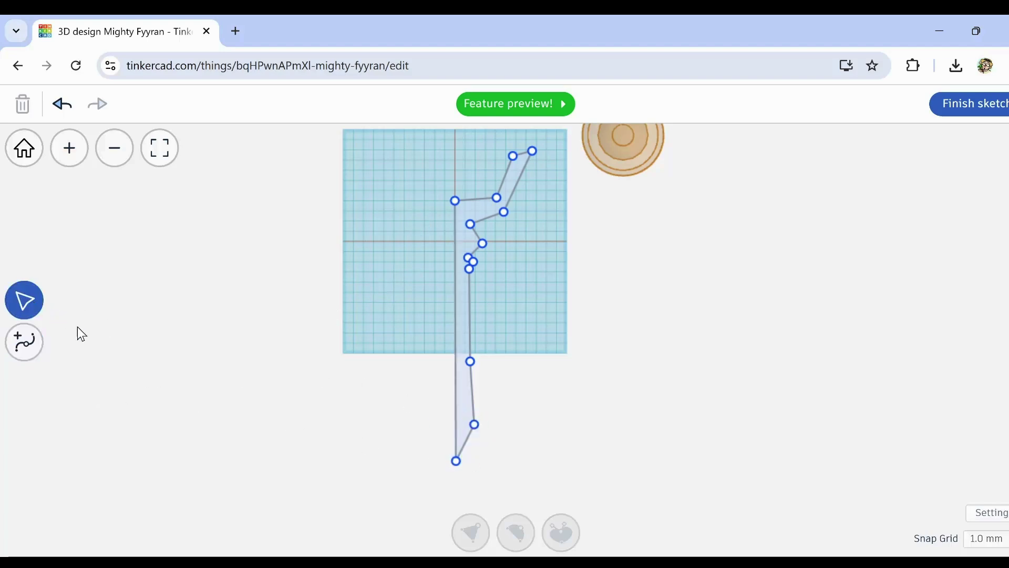
# Step: Add a new point on the slanted segment at the foot of the profile
pyautogui.click(472, 450)
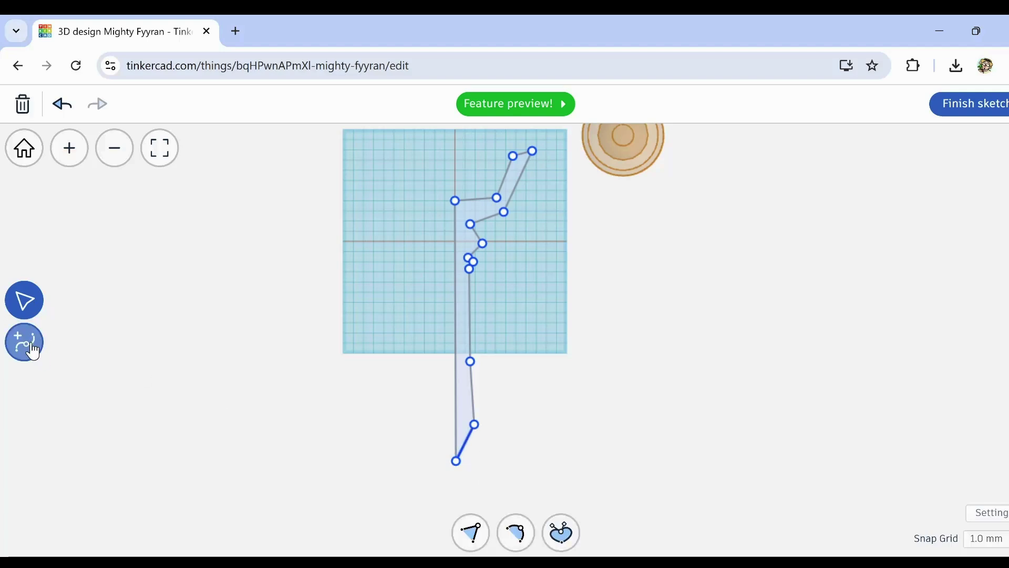
pyautogui.click(26, 342)
pyautogui.click(468, 441)
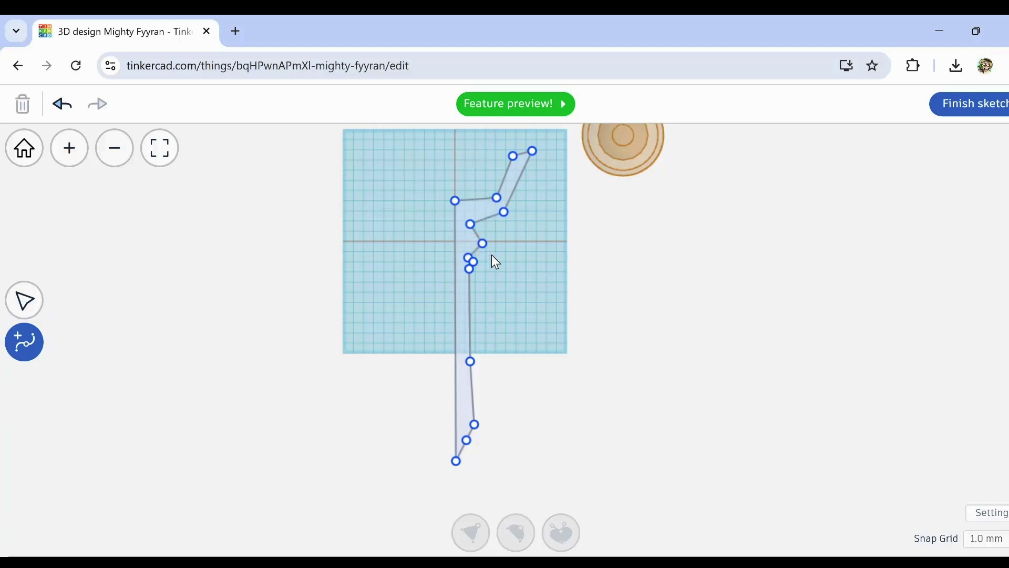
# Step: Change all profile points except the two on the axis to smooth
pyautogui.click(16, 290)
pyautogui.moveTo(464, 127)
pyautogui.mouseDown()
pyautogui.moveTo(516, 264)
pyautogui.moveTo(569, 468)
pyautogui.mouseUp()
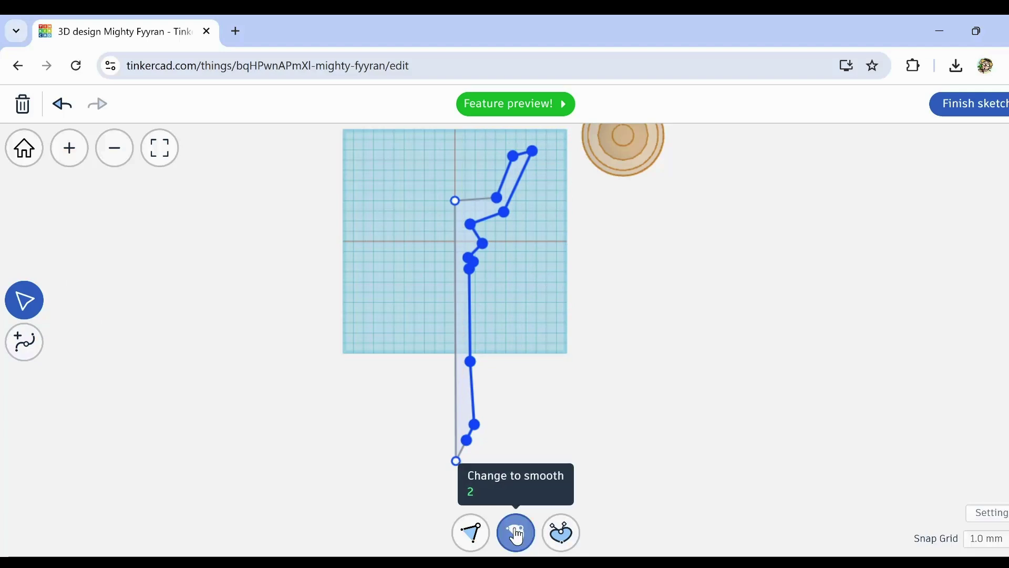
pyautogui.click(517, 536)
pyautogui.click(581, 285)
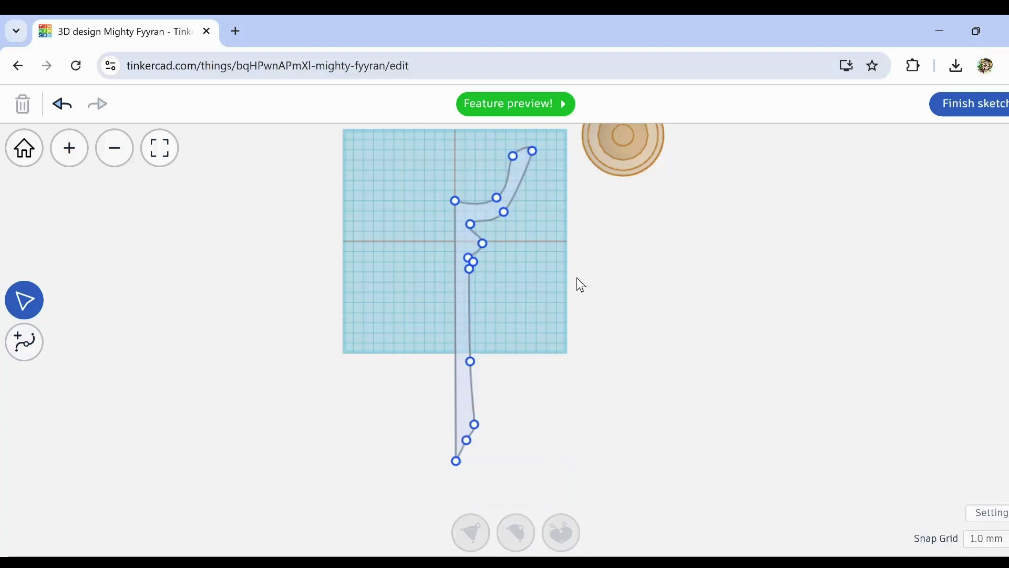
# Step: Level the bowl's two rim points, spread them for a flat rim, and make them sharp corners
pyautogui.scroll(5, 493, 243)
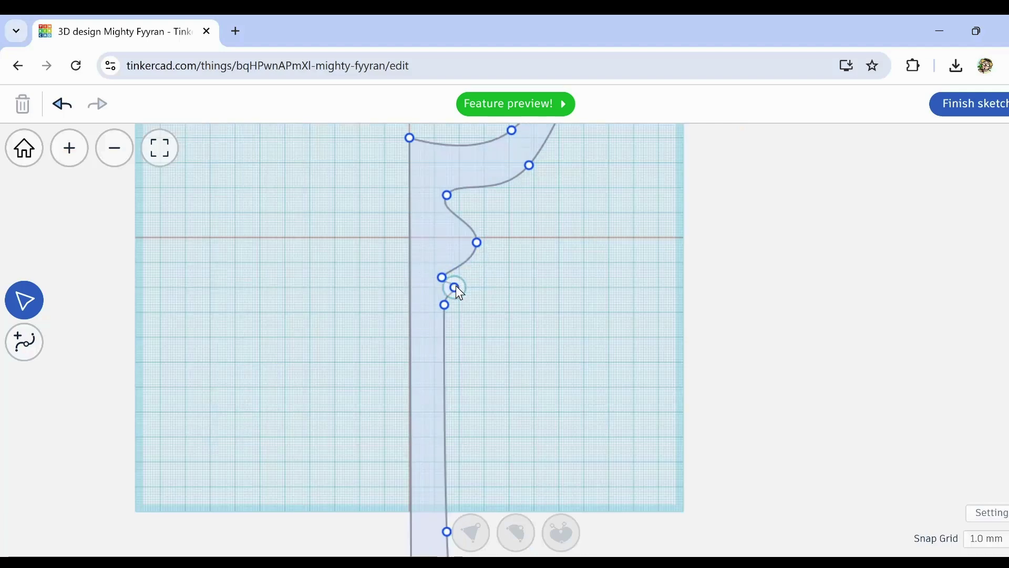
pyautogui.click(455, 287)
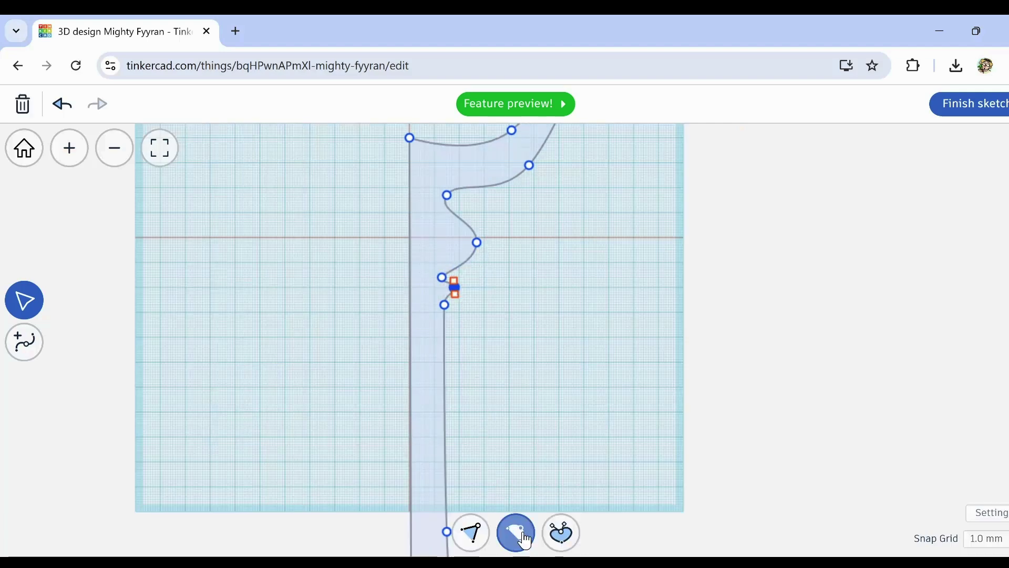
pyautogui.click(484, 260)
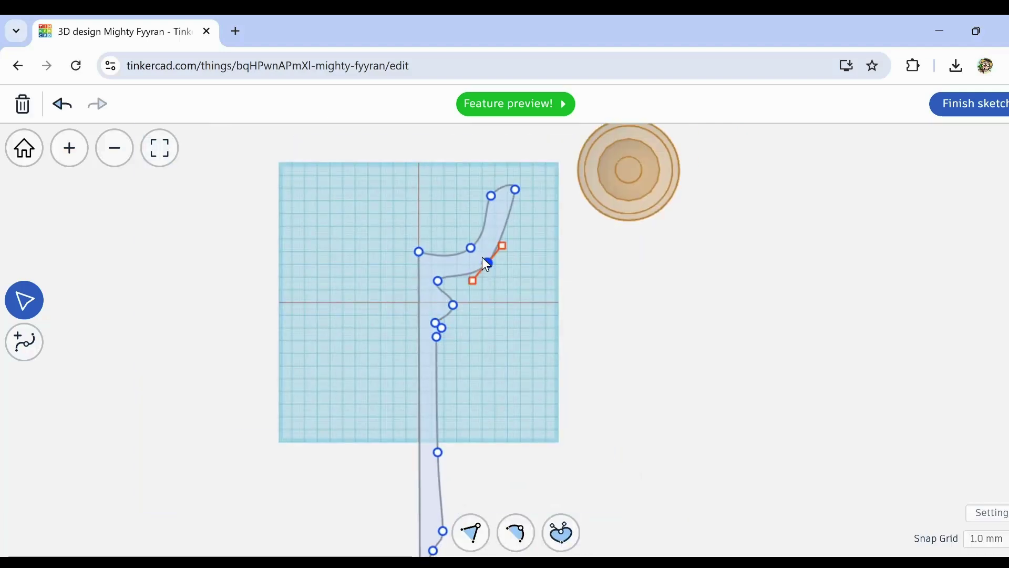
pyautogui.click(511, 186)
pyautogui.moveTo(491, 195); pyautogui.dragTo(535, 192)
pyautogui.click(471, 532)
pyautogui.scroll(-3, 629, 281)
pyautogui.click(540, 222)
# Step: Reshape the lower profile into a rounded stem bulge above a flared foot by moving its points and curve handles
pyautogui.moveTo(498, 461); pyautogui.dragTo(517, 475)
pyautogui.moveTo(520, 470); pyautogui.dragTo(529, 466)
pyautogui.moveTo(513, 482); pyautogui.dragTo(481, 526)
pyautogui.moveTo(505, 448); pyautogui.dragTo(506, 443)
# Step: Refine the curves under the bowl by moving the neck and bead points and adjusting the lowest bead point's handle
pyautogui.scroll(5, 500, 289)
pyautogui.moveTo(495, 245); pyautogui.dragTo(498, 237)
pyautogui.click(491, 362)
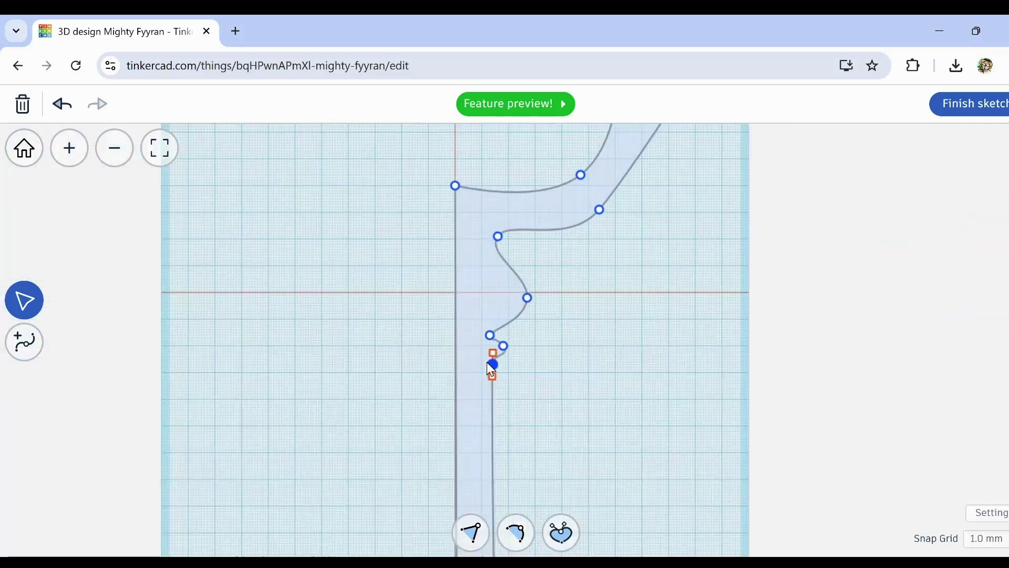
pyautogui.moveTo(493, 353); pyautogui.dragTo(490, 386)
pyautogui.moveTo(527, 298)
pyautogui.mouseDown()
pyautogui.moveTo(534, 272)
pyautogui.moveTo(527, 314)
pyautogui.mouseUp()
pyautogui.moveTo(507, 347); pyautogui.dragTo(508, 362)
# Step: Lower the profile's top axis point to reshape the inner bowl floor
pyautogui.scroll(-5, 485, 268)
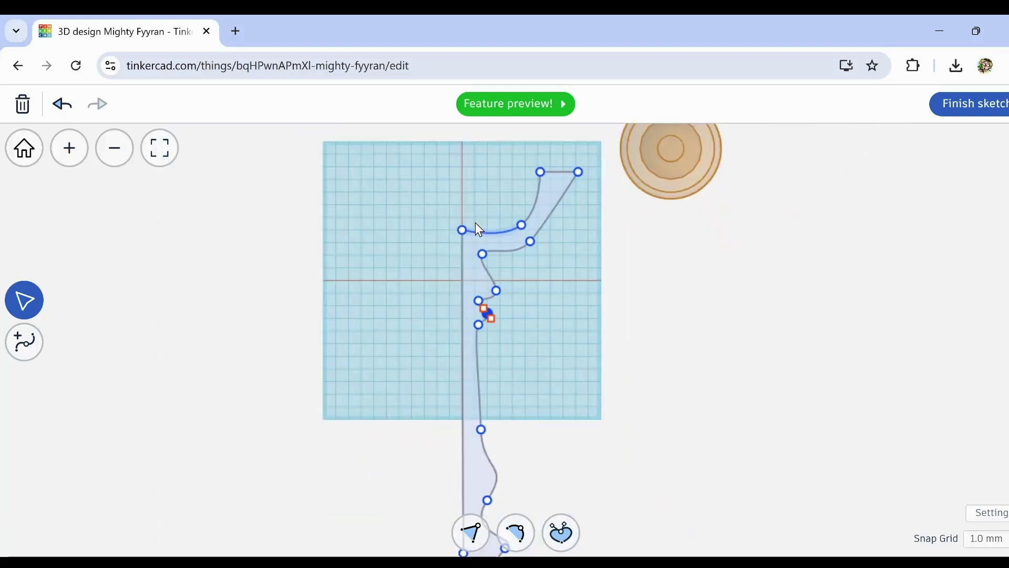
pyautogui.scroll(3, 456, 248)
pyautogui.click(456, 248)
pyautogui.scroll(-4, 582, 349)
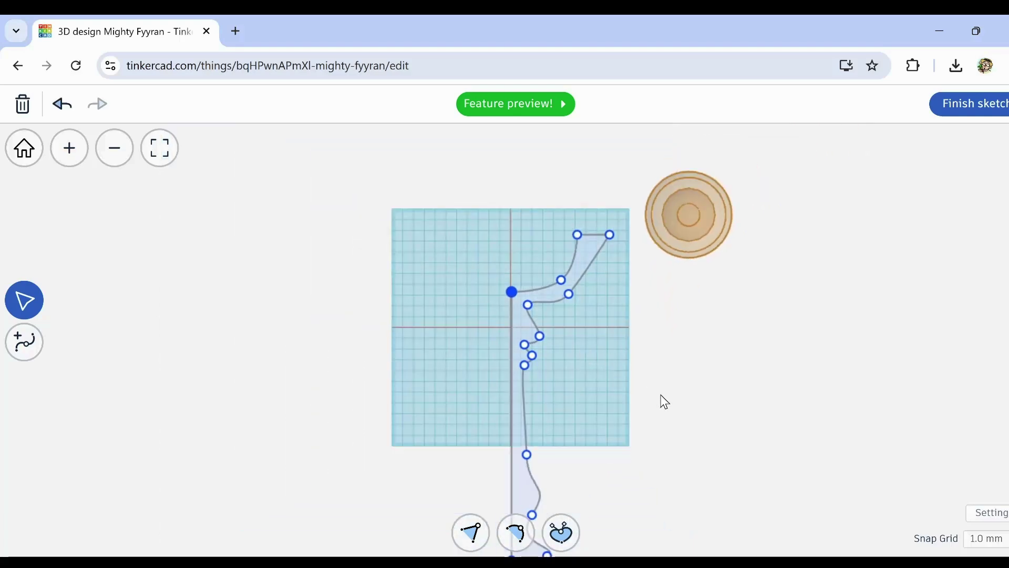
# Step: Select every point of the profile and finish the sketch
pyautogui.moveTo(662, 401); pyautogui.dragTo(584, 320, button='middle')
pyautogui.scroll(-3, 580, 312)
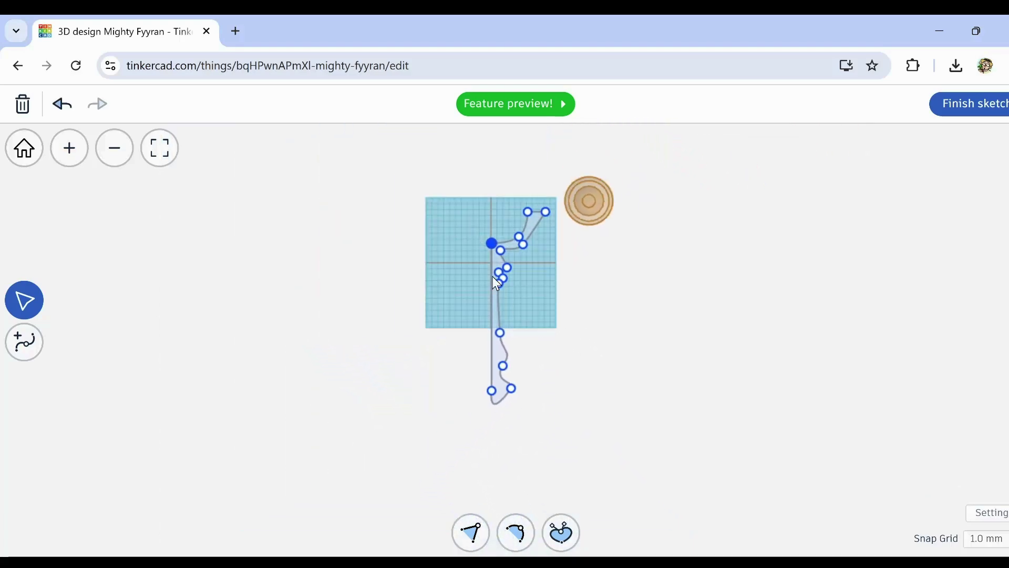
pyautogui.moveTo(468, 166)
pyautogui.mouseDown()
pyautogui.moveTo(538, 452)
pyautogui.moveTo(559, 451)
pyautogui.moveTo(553, 409)
pyautogui.mouseUp()
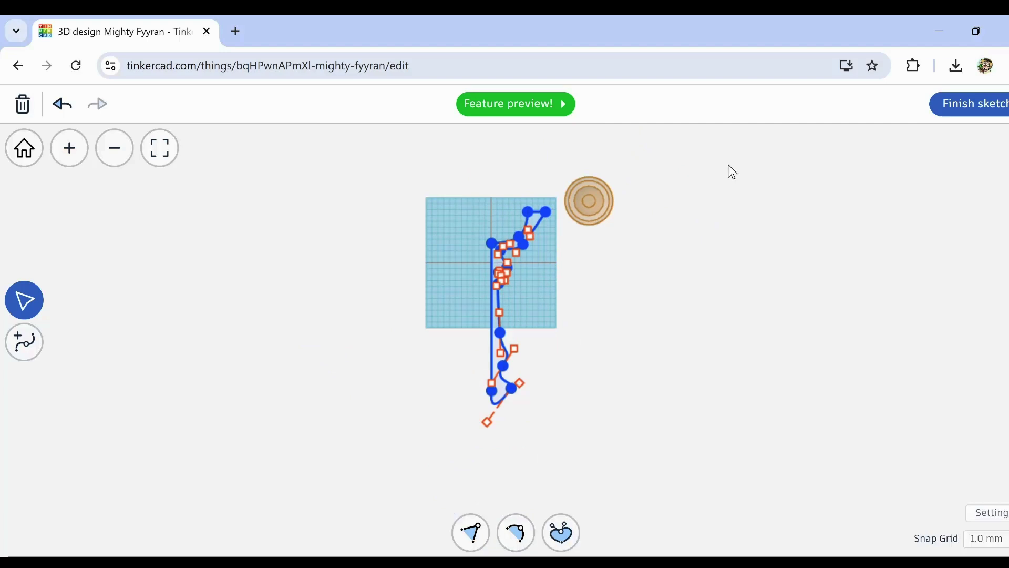
pyautogui.click(972, 107)
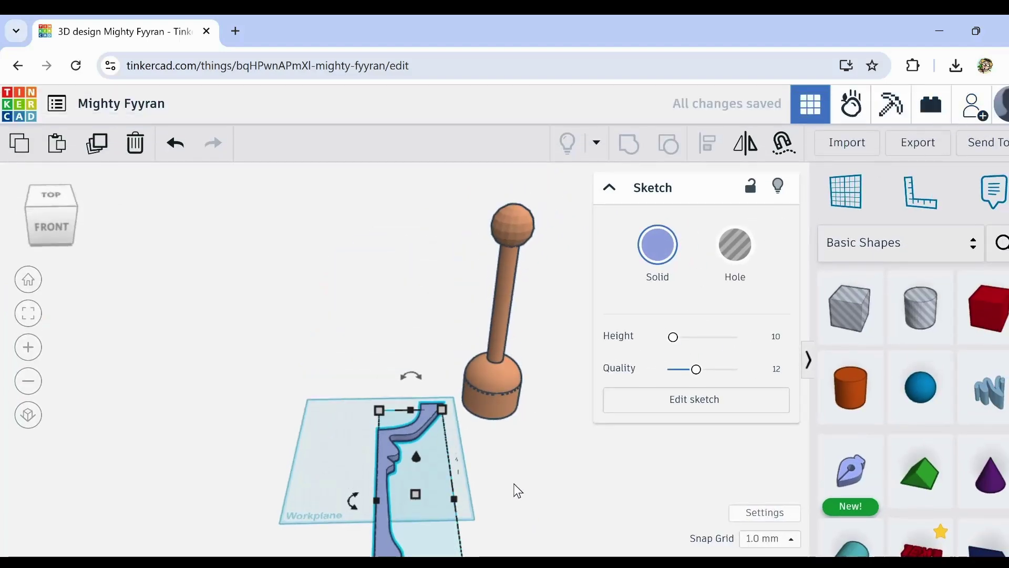
# Step: Set the height of the sketched profile shape to 2 mm
pyautogui.moveTo(514, 490); pyautogui.dragTo(478, 352, button='middle')
pyautogui.moveTo(406, 341)
pyautogui.mouseDown(button='right')
pyautogui.moveTo(434, 338)
pyautogui.moveTo(462, 361)
pyautogui.moveTo(336, 387)
pyautogui.mouseUp(button='right')
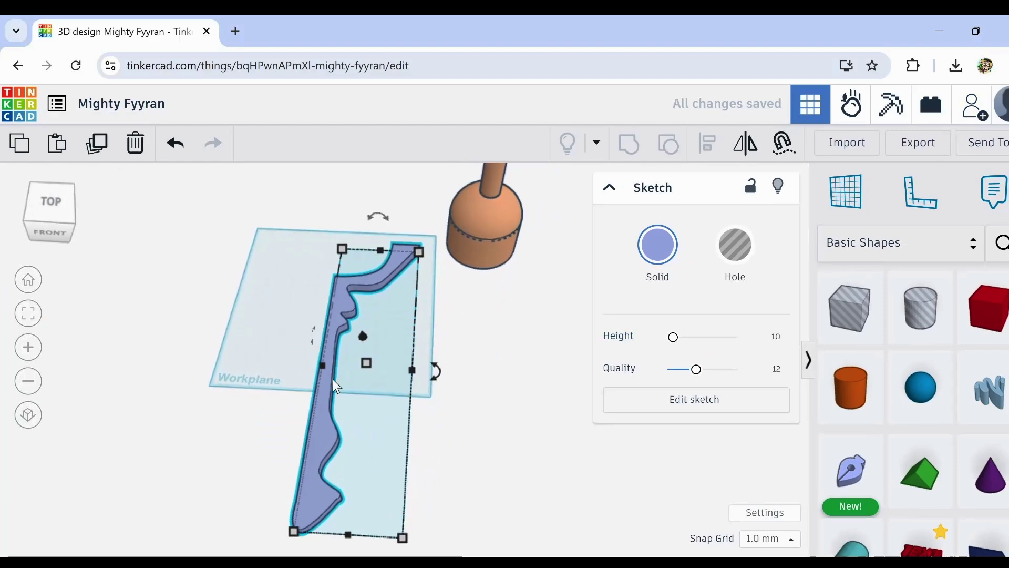
pyautogui.click(369, 365)
pyautogui.moveTo(368, 370); pyautogui.dragTo(364, 367)
pyautogui.scroll(5, 344, 373)
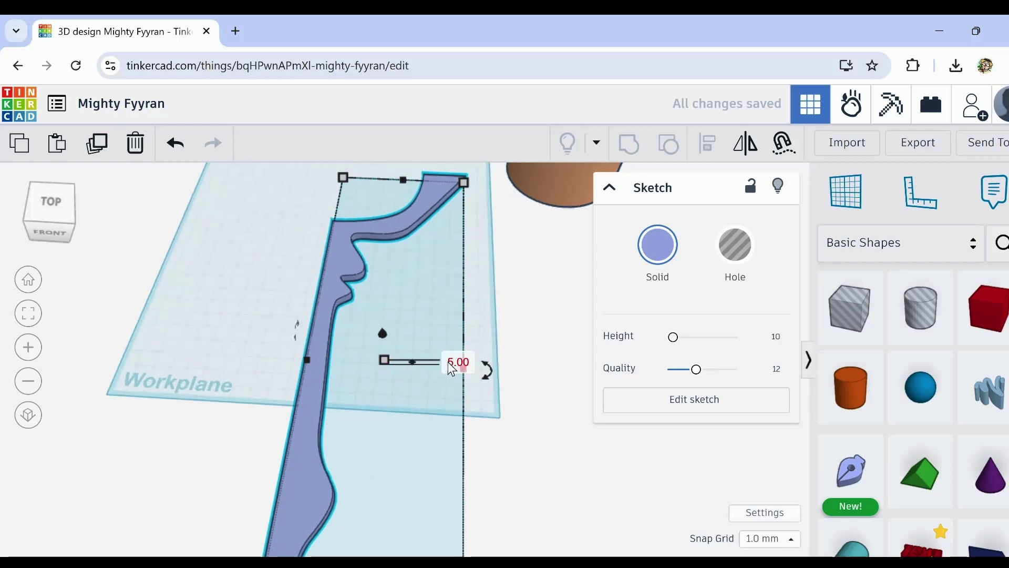
pyautogui.click(458, 362)
pyautogui.write('2')
pyautogui.press('Return')
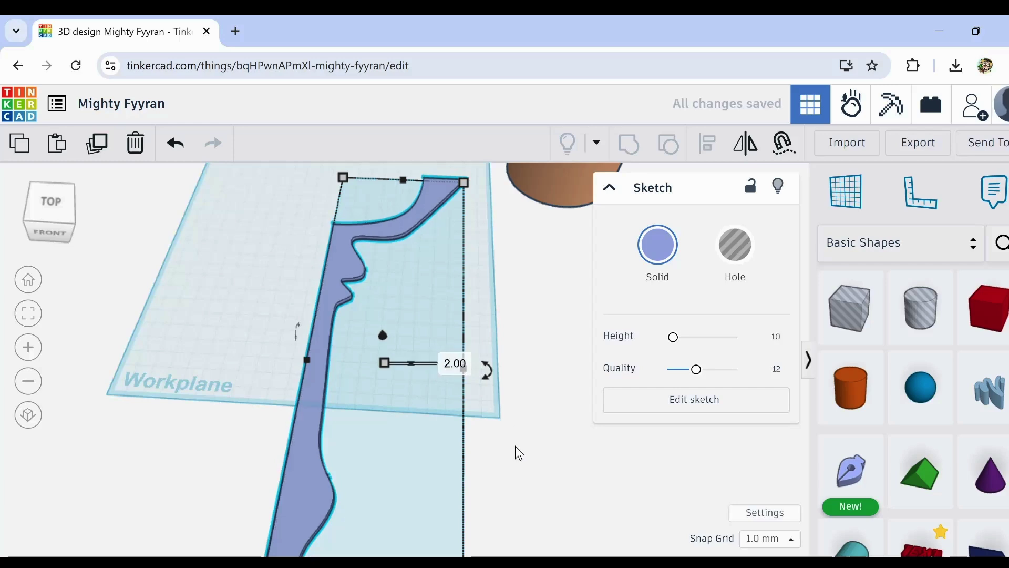
# Step: Export only the selected profile shape as an SVG file
pyautogui.scroll(-3, 508, 462)
pyautogui.moveTo(507, 460)
pyautogui.mouseDown(button='middle')
pyautogui.moveTo(444, 380)
pyautogui.moveTo(444, 401)
pyautogui.moveTo(470, 414)
pyautogui.mouseUp(button='middle')
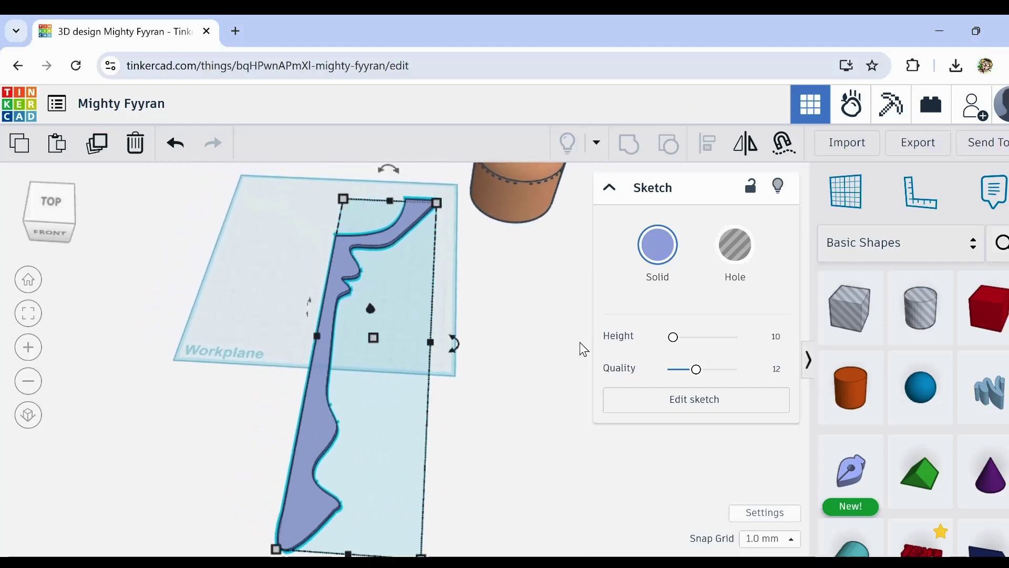
pyautogui.click(938, 143)
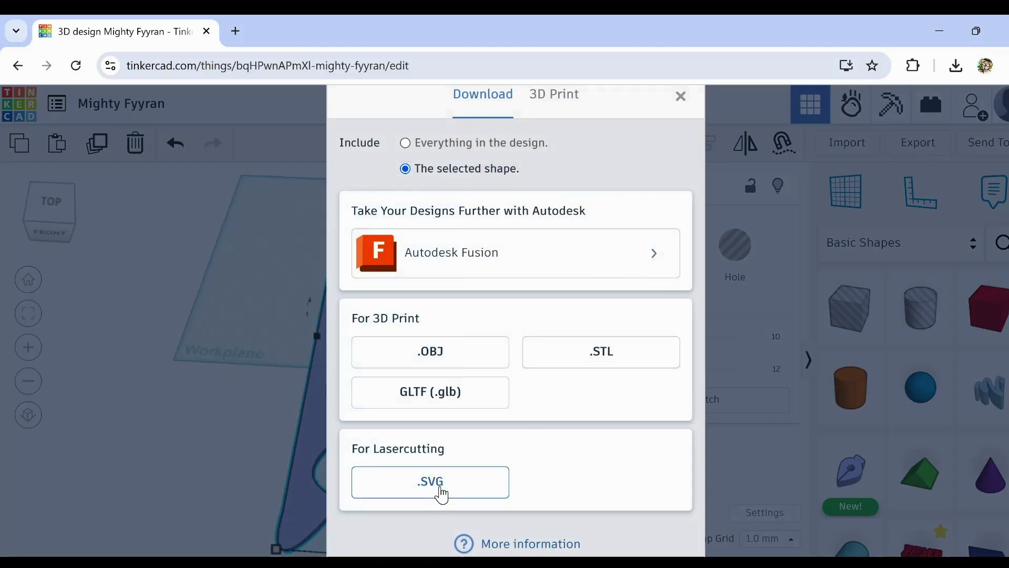
pyautogui.click(442, 493)
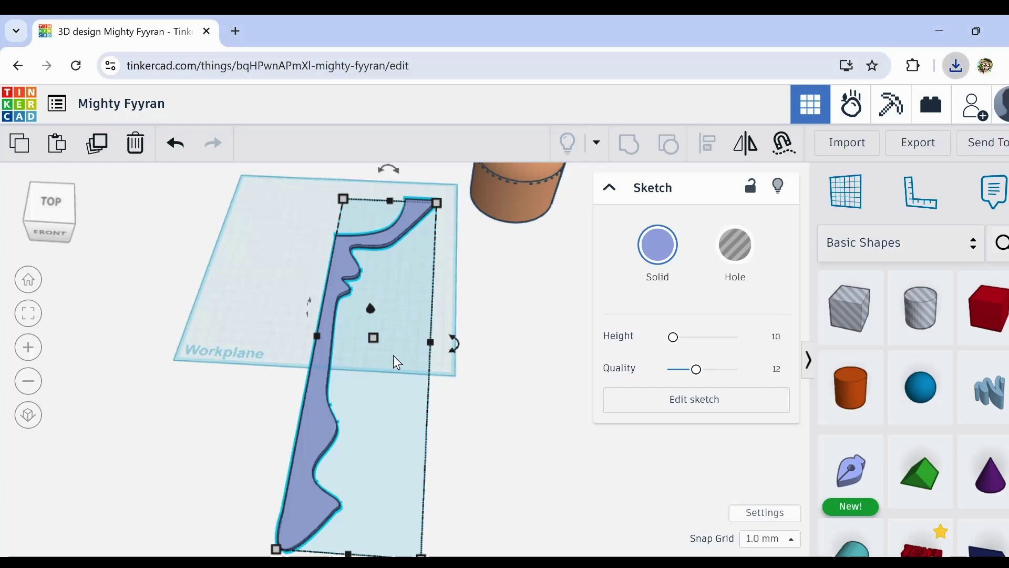
pyautogui.scroll(-1, 563, 371)
pyautogui.scroll(-2, 505, 372)
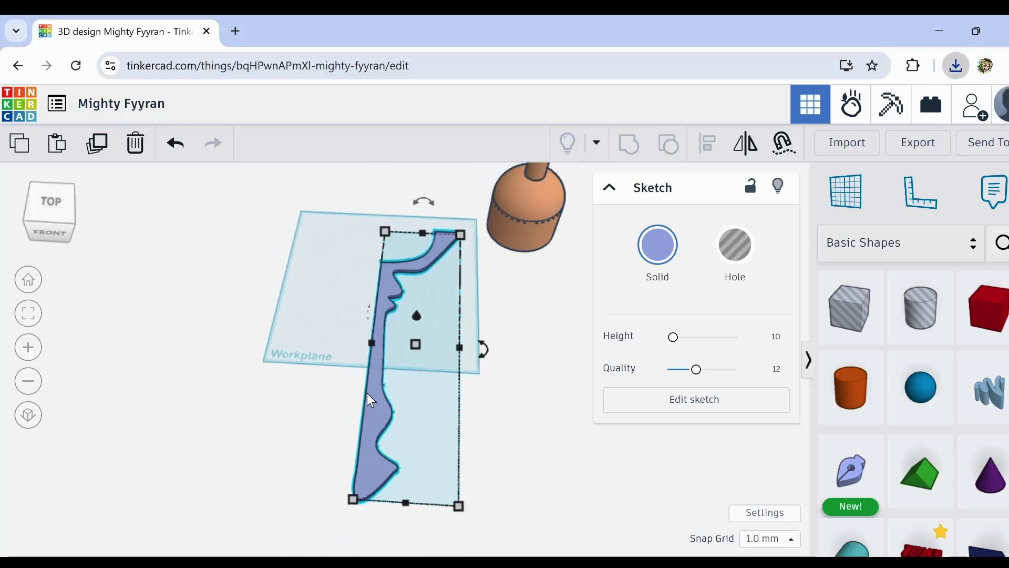
# Step: Move the sketched profile off the workplane and bring up the Shape Generators collection in the shapes library
pyautogui.moveTo(367, 393); pyautogui.dragTo(128, 292)
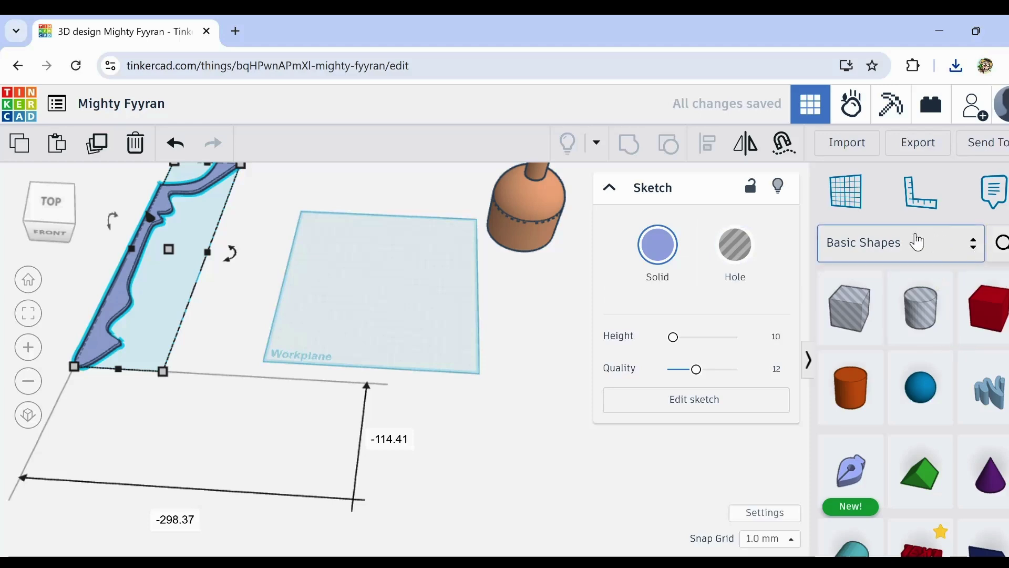
pyautogui.click(971, 253)
pyautogui.scroll(-2, 952, 400)
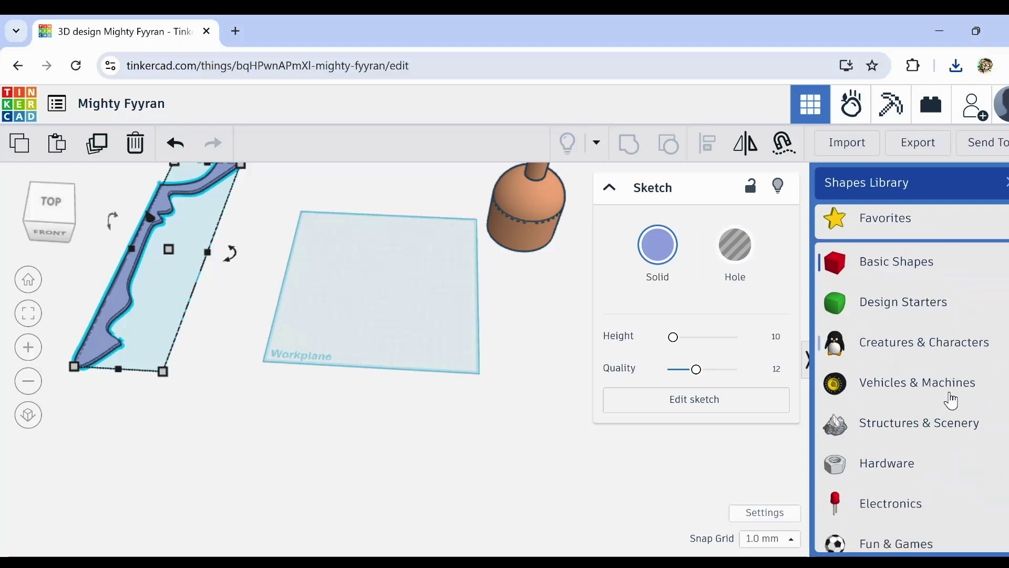
pyautogui.scroll(-3, 951, 401)
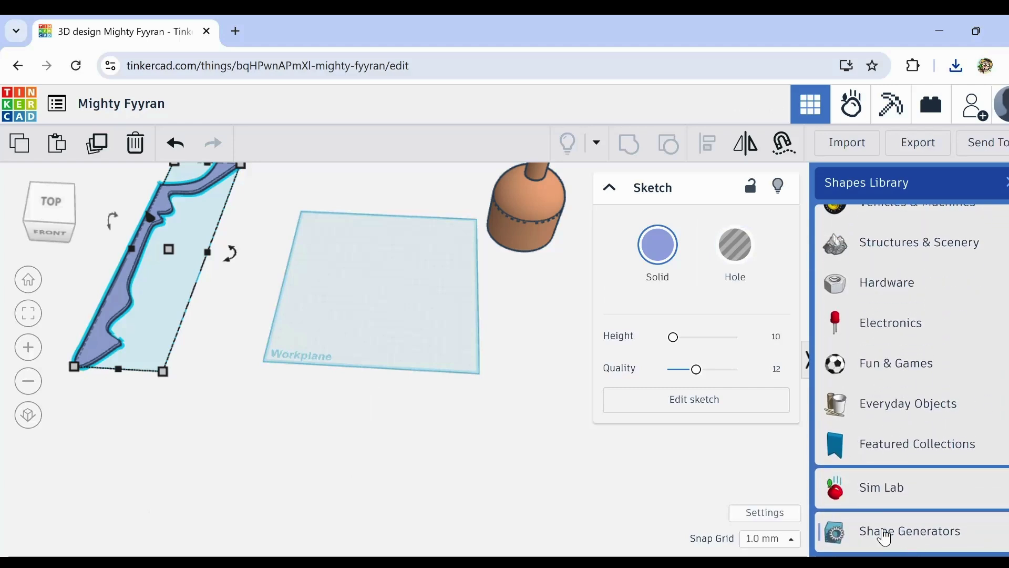
pyautogui.click(885, 532)
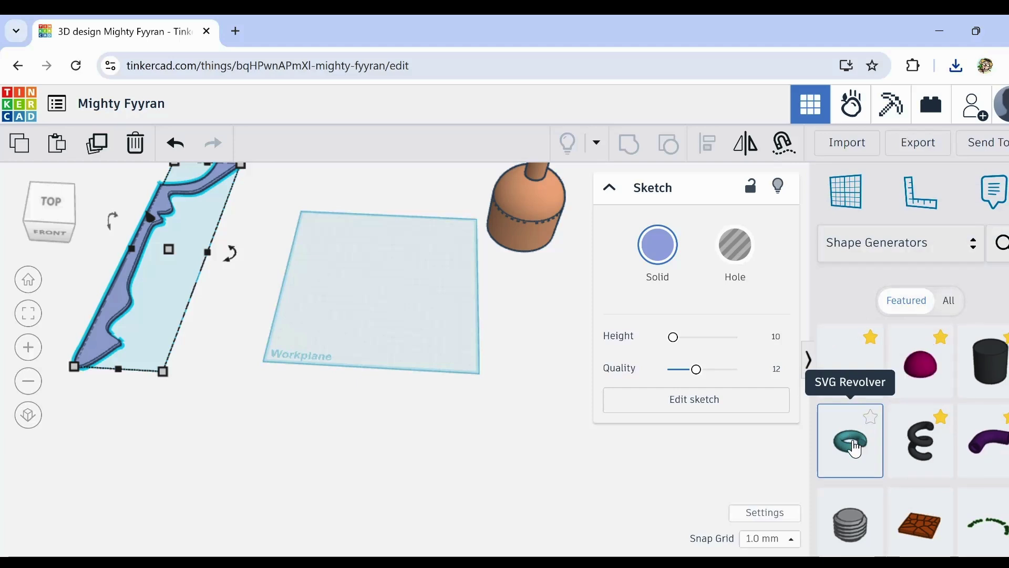
# Step: Place an SVG Revolver shape near the middle of the workplane
pyautogui.moveTo(854, 450)
pyautogui.mouseDown()
pyautogui.moveTo(358, 273)
pyautogui.moveTo(384, 280)
pyautogui.mouseUp()
pyautogui.scroll(3, 379, 276)
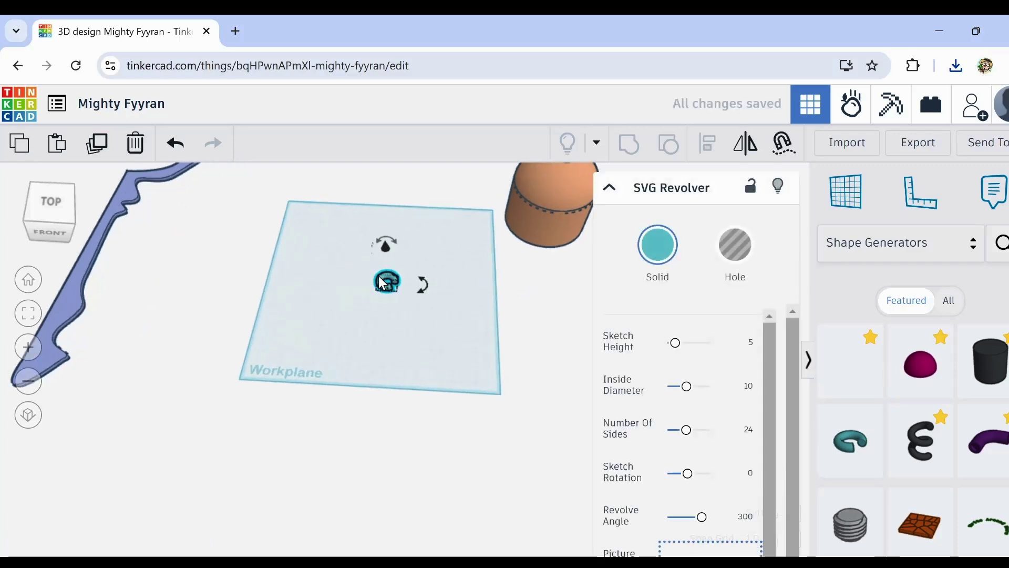
pyautogui.scroll(5, 410, 292)
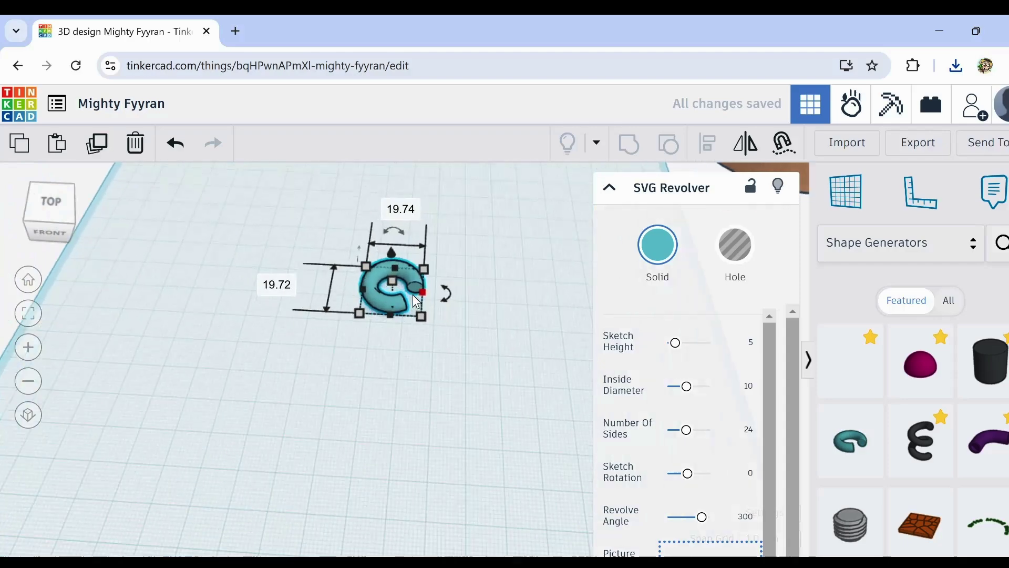
pyautogui.scroll(1, 412, 295)
pyautogui.scroll(-1, 411, 294)
pyautogui.moveTo(376, 381); pyautogui.dragTo(393, 437, button='middle')
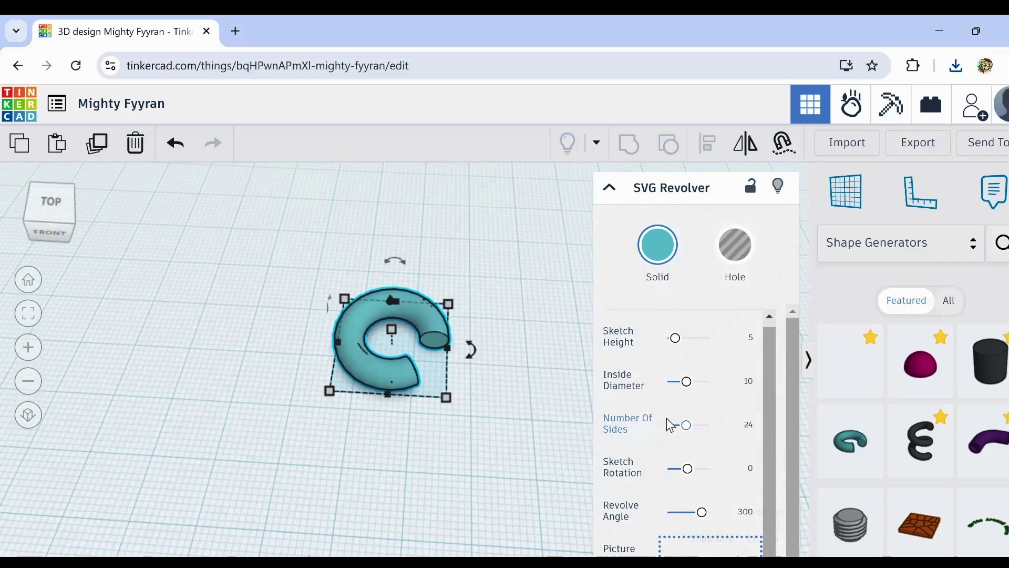
# Step: Load "ball in a cup 1.svg" as the picture of the SVG Revolver
pyautogui.scroll(-2, 667, 420)
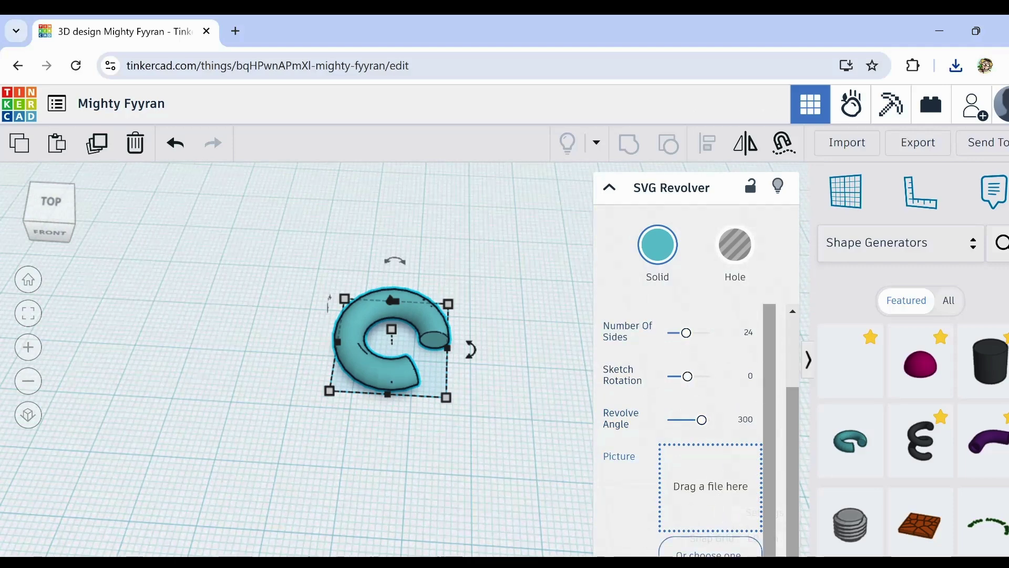
pyautogui.click(713, 554)
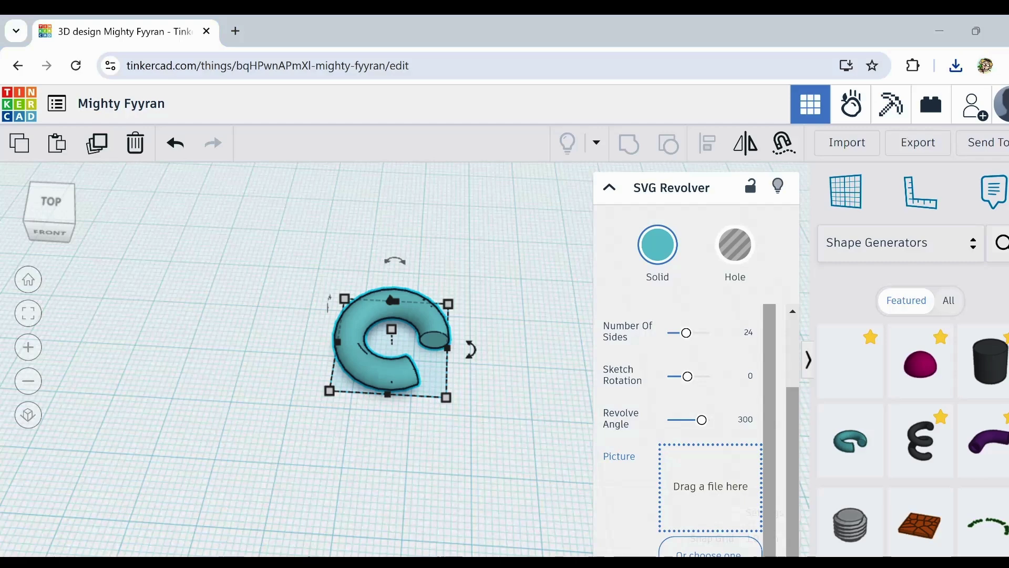
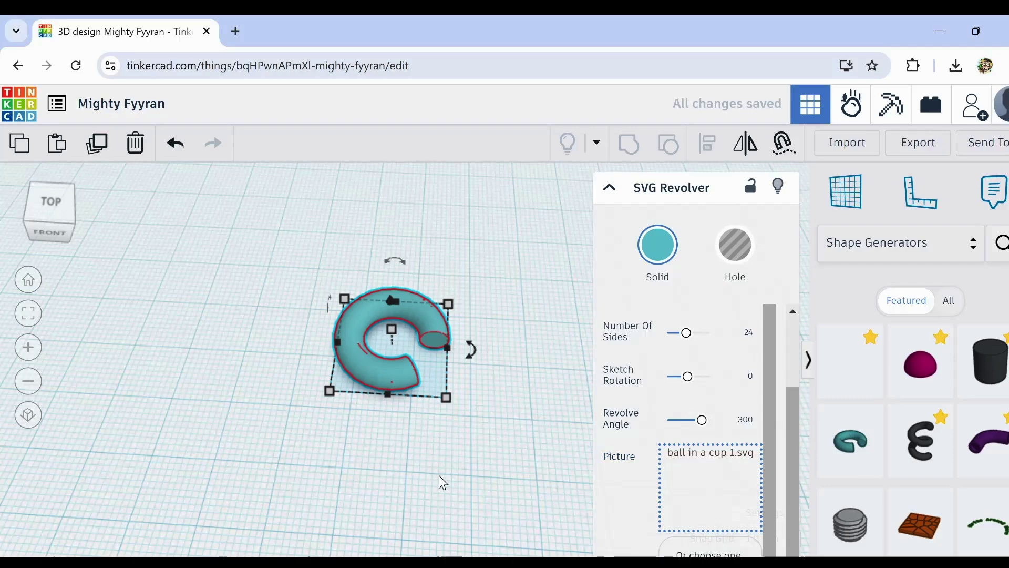
pyautogui.scroll(5, 392, 358)
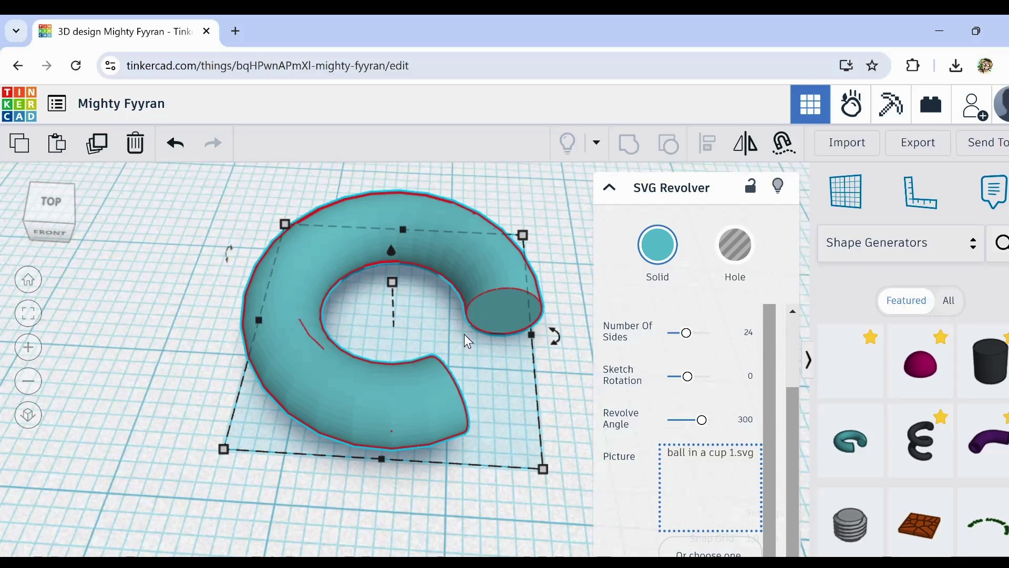
pyautogui.moveTo(770, 355)
pyautogui.mouseDown()
pyautogui.moveTo(768, 334)
pyautogui.moveTo(774, 375)
pyautogui.mouseUp()
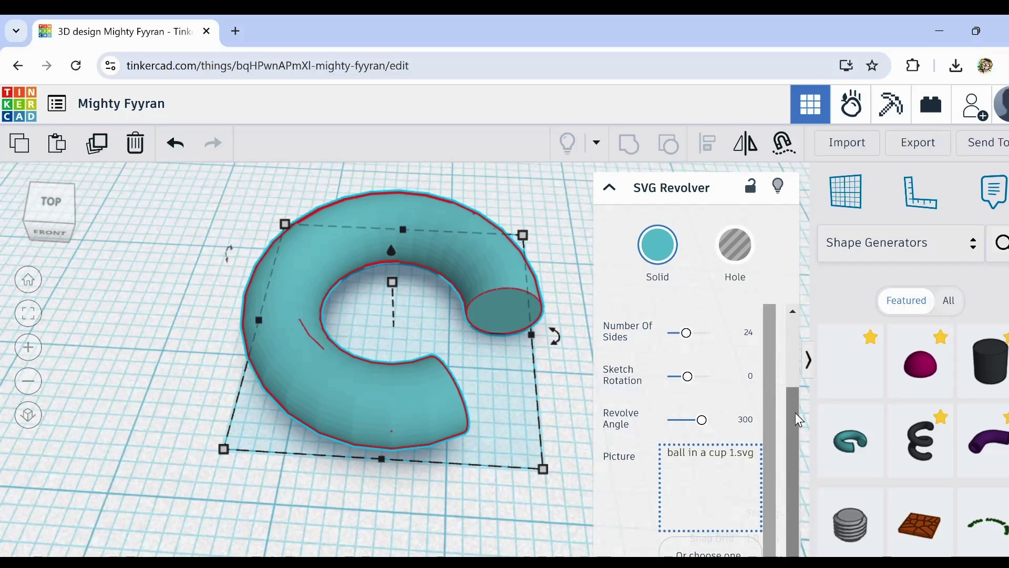
pyautogui.moveTo(798, 419); pyautogui.dragTo(796, 339)
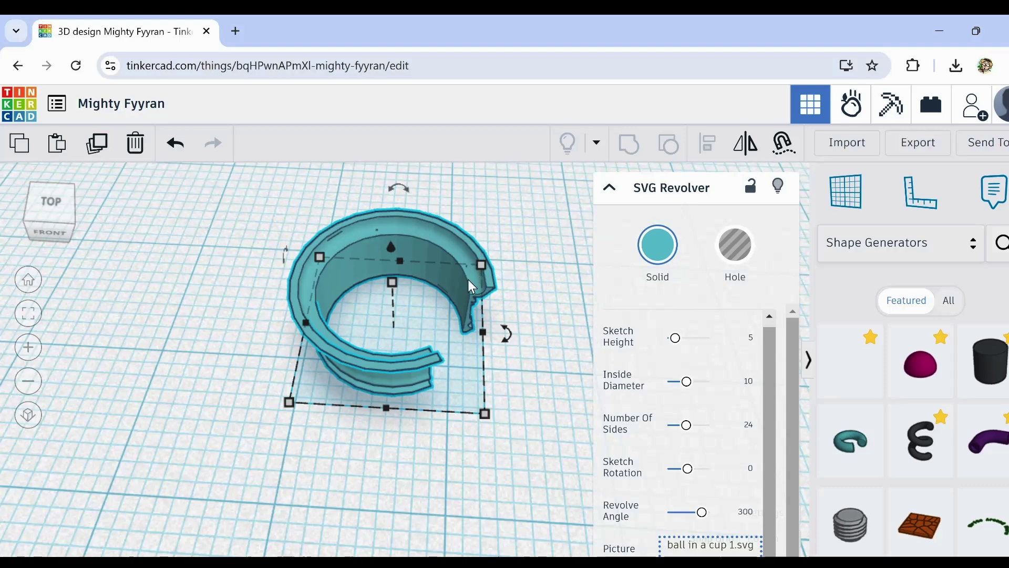
# Step: Increase the revolved shape's sketch height to about 12.11
pyautogui.scroll(5, 467, 279)
pyautogui.moveTo(464, 339); pyautogui.dragTo(461, 290, button='right')
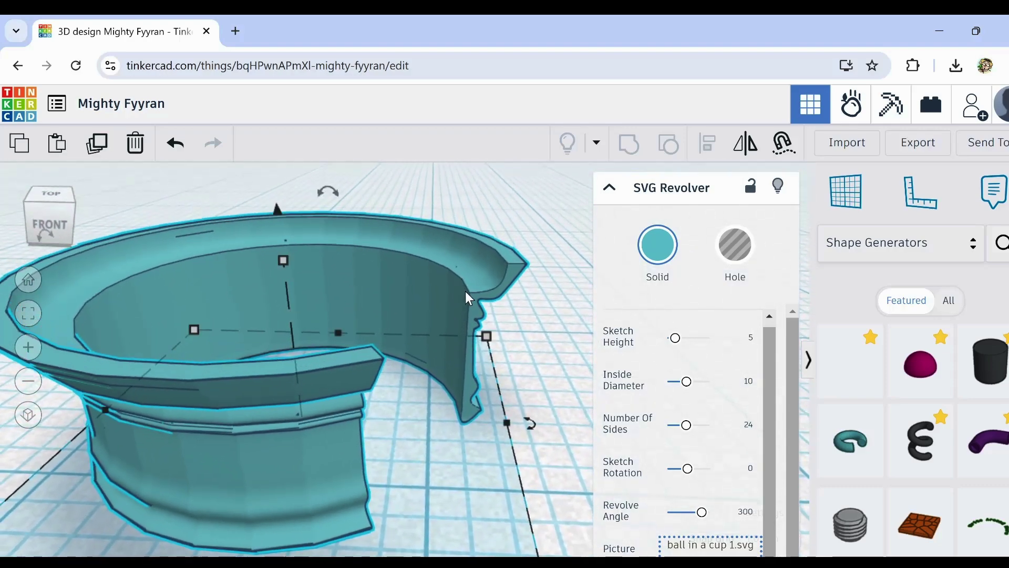
pyautogui.scroll(-5, 465, 292)
pyautogui.scroll(3, 465, 292)
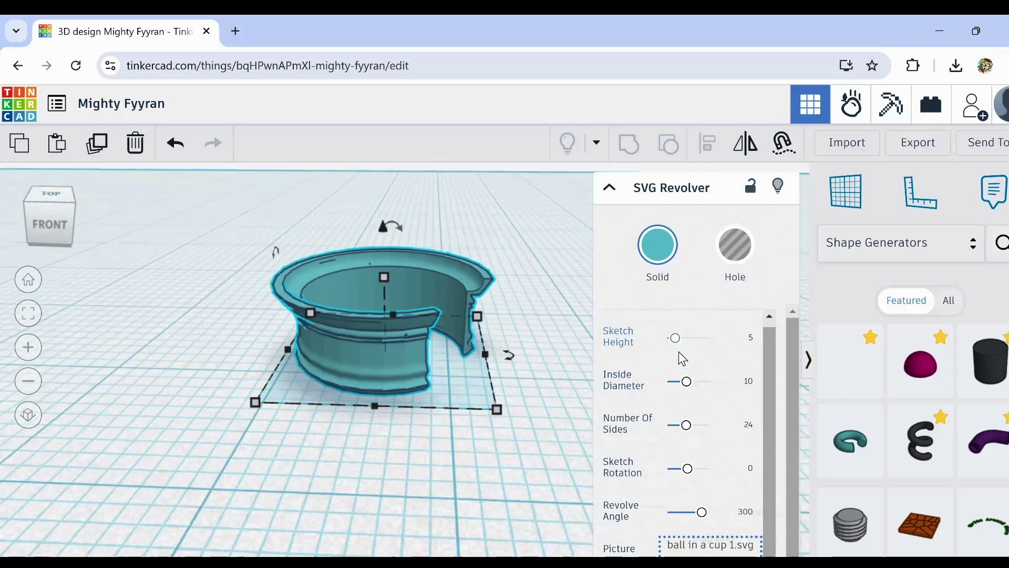
pyautogui.moveTo(679, 337); pyautogui.dragTo(690, 337)
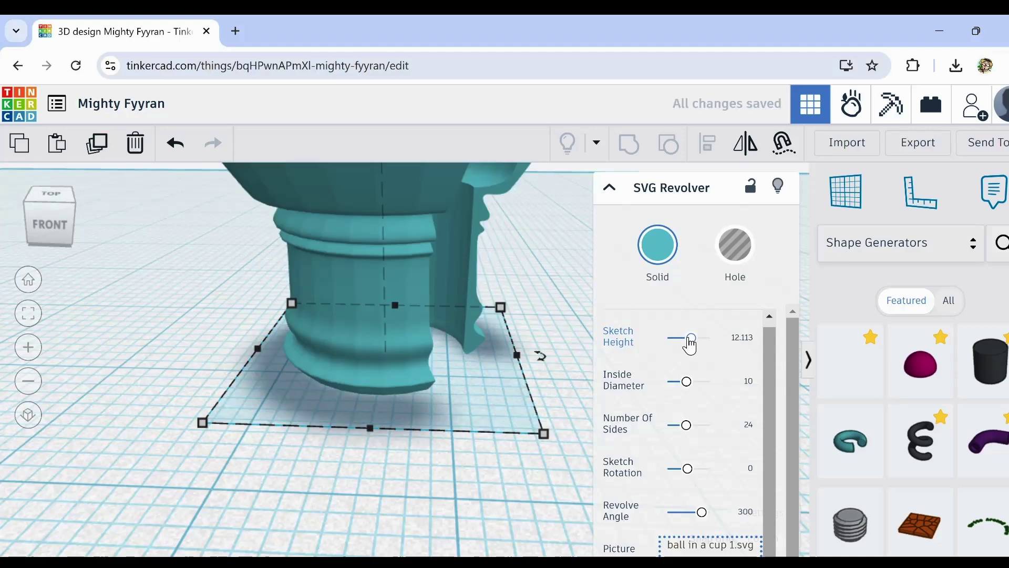
pyautogui.scroll(-3, 517, 340)
pyautogui.moveTo(520, 347); pyautogui.dragTo(466, 383, button='middle')
pyautogui.scroll(-3, 505, 440)
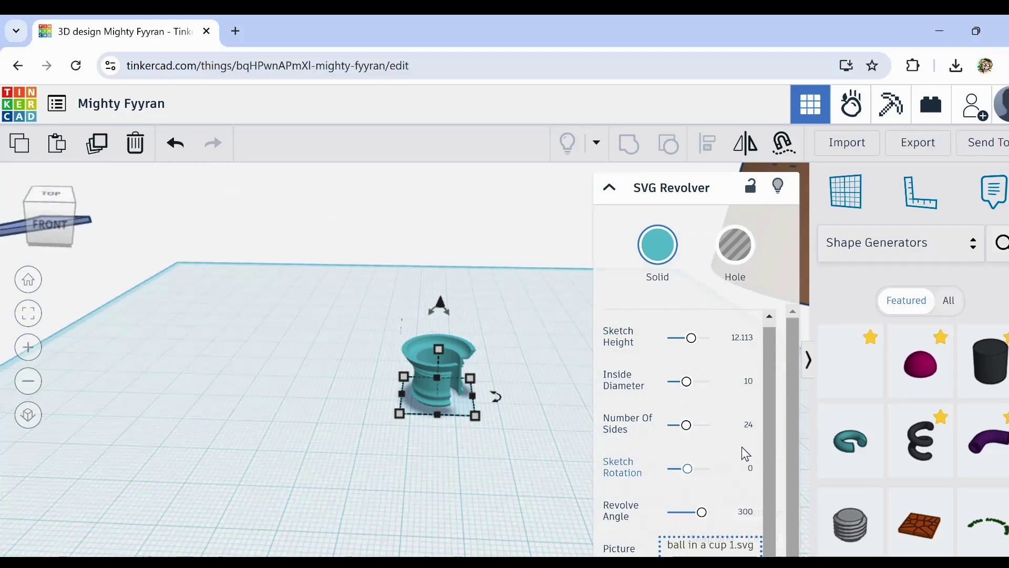
# Step: Reduce the revolved shape's inside diameter to 1 and inspect the bowl and stem
pyautogui.scroll(5, 415, 388)
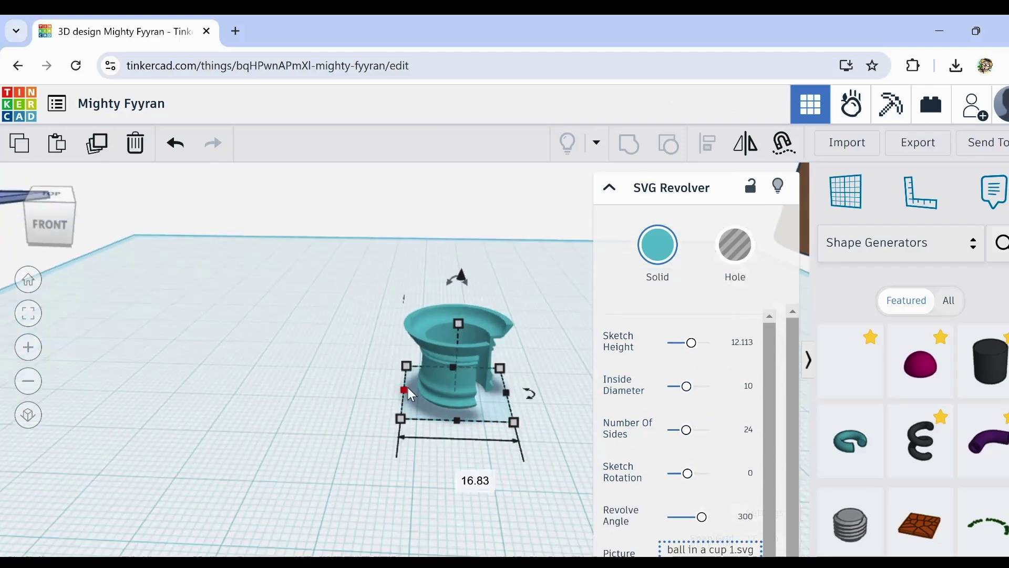
pyautogui.scroll(8, 479, 360)
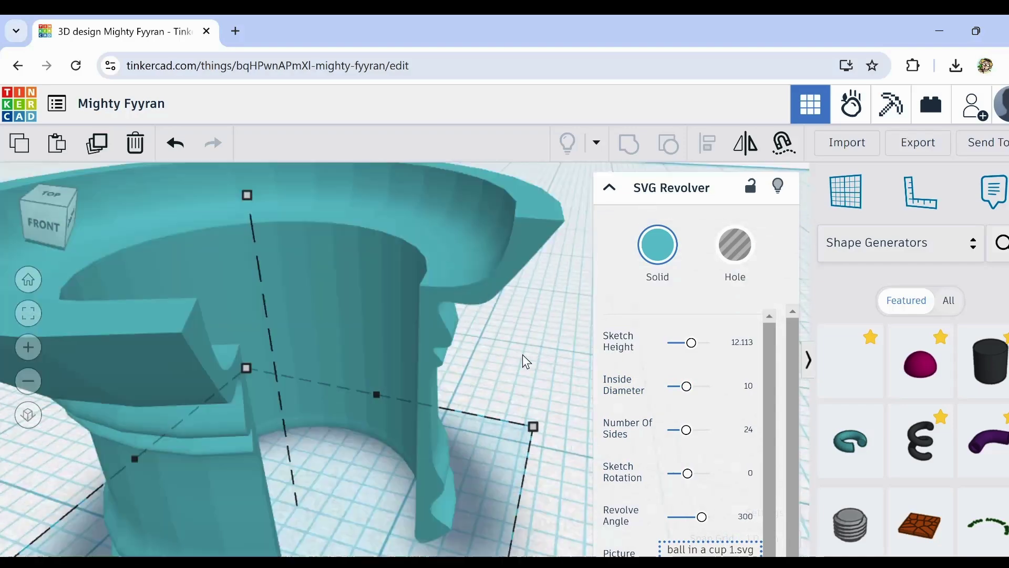
pyautogui.scroll(-3, 479, 363)
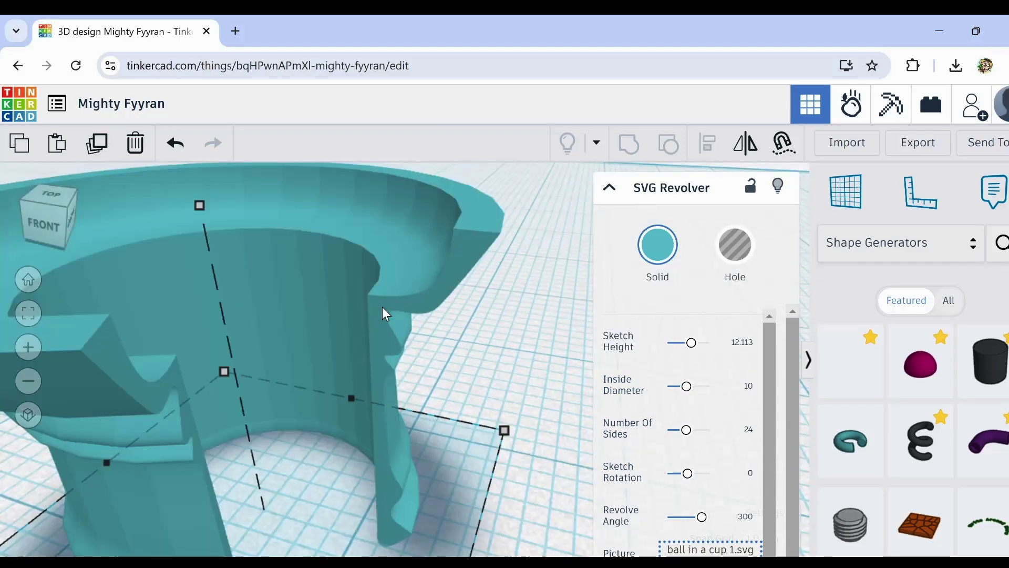
pyautogui.scroll(-5, 465, 299)
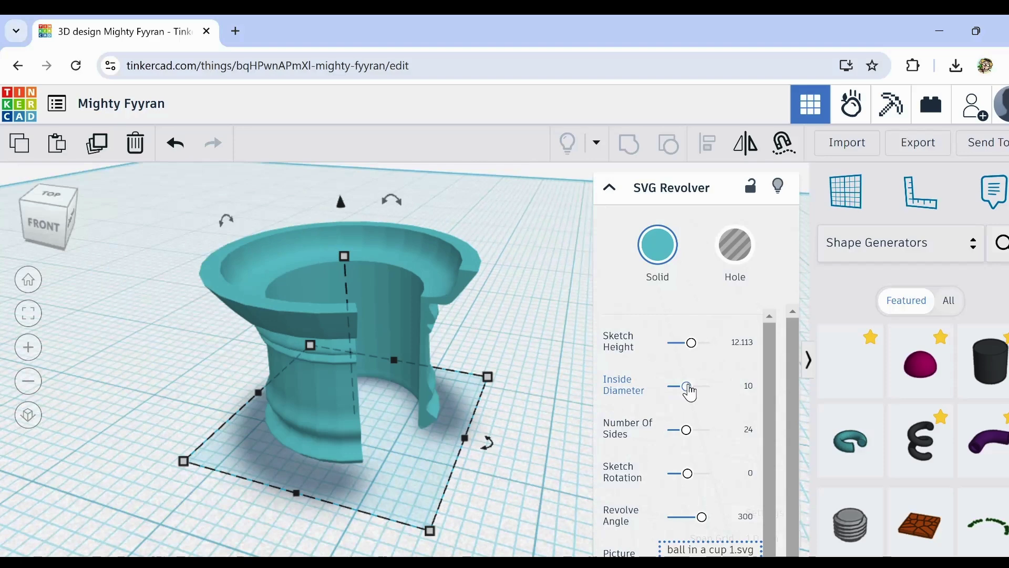
pyautogui.moveTo(687, 388); pyautogui.dragTo(663, 394)
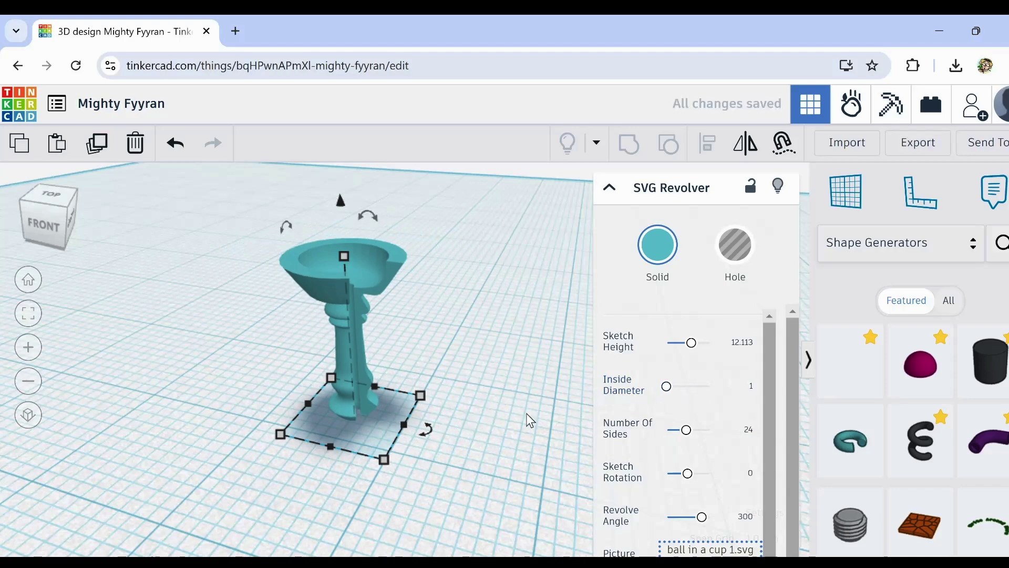
pyautogui.moveTo(527, 419); pyautogui.dragTo(480, 441, button='right')
pyautogui.scroll(5, 315, 294)
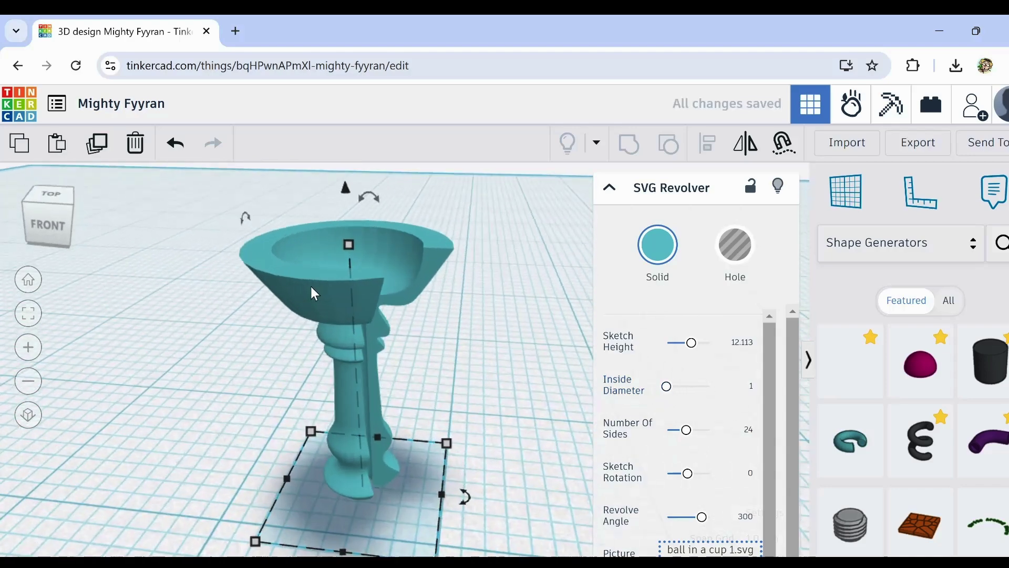
pyautogui.moveTo(333, 366); pyautogui.dragTo(347, 389, button='right')
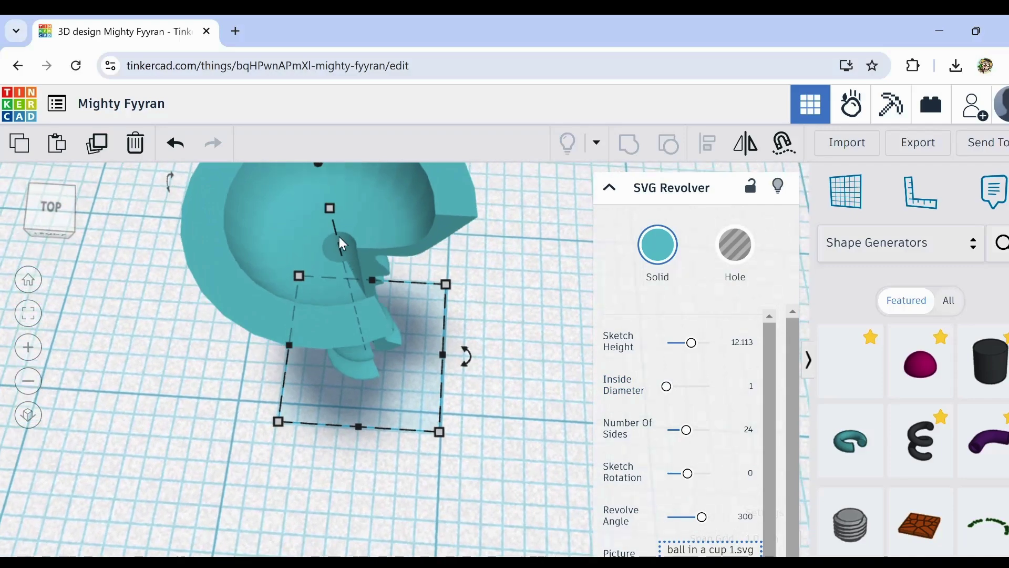
pyautogui.scroll(-5, 336, 243)
pyautogui.moveTo(340, 259); pyautogui.dragTo(317, 245, button='right')
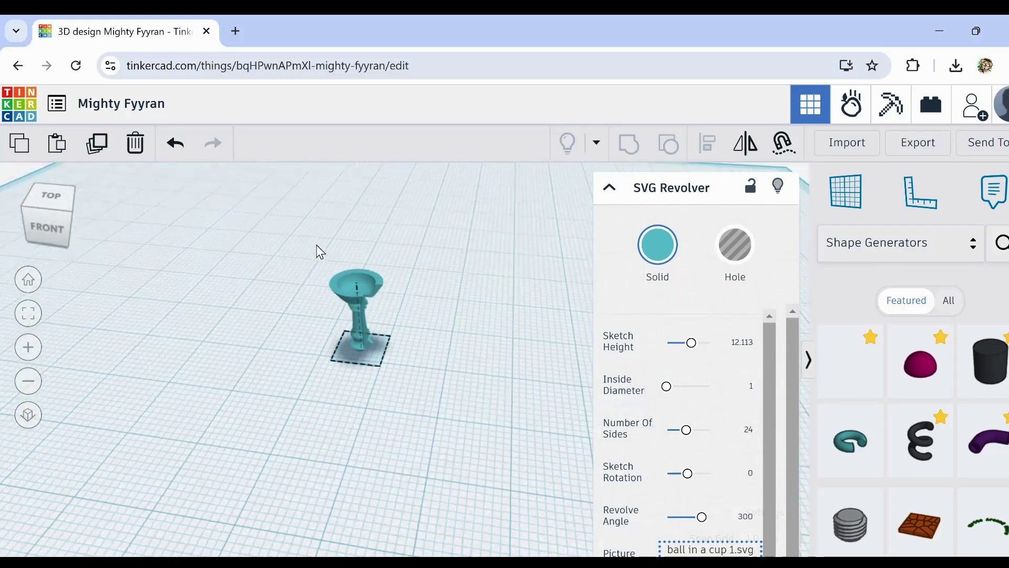
pyautogui.scroll(8, 332, 325)
pyautogui.scroll(-8, 402, 459)
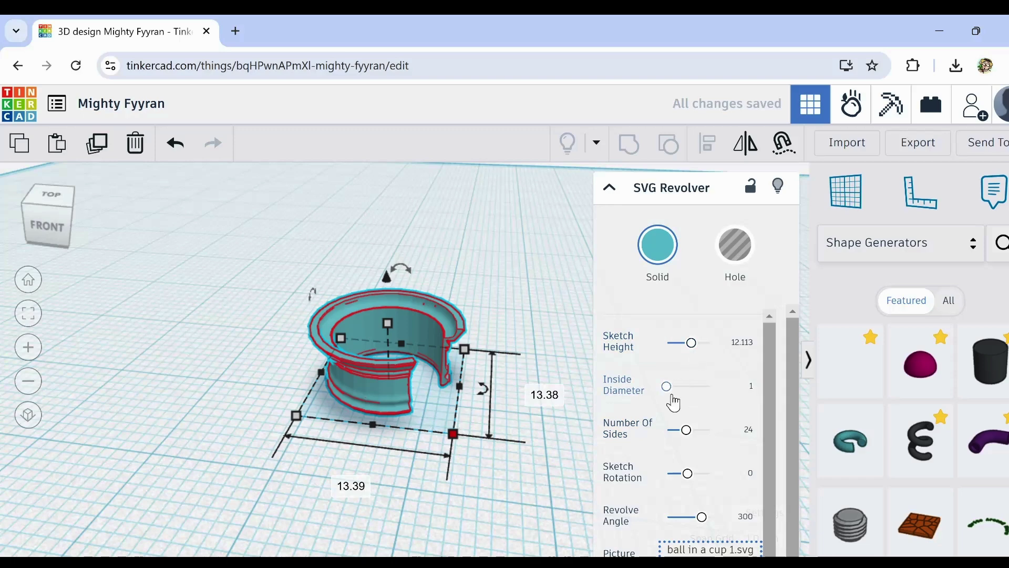
# Step: Reselect the revolved shape, reapply the inside diameter of 1, and set its number of sides to 48
pyautogui.click(514, 456)
pyautogui.click(368, 360)
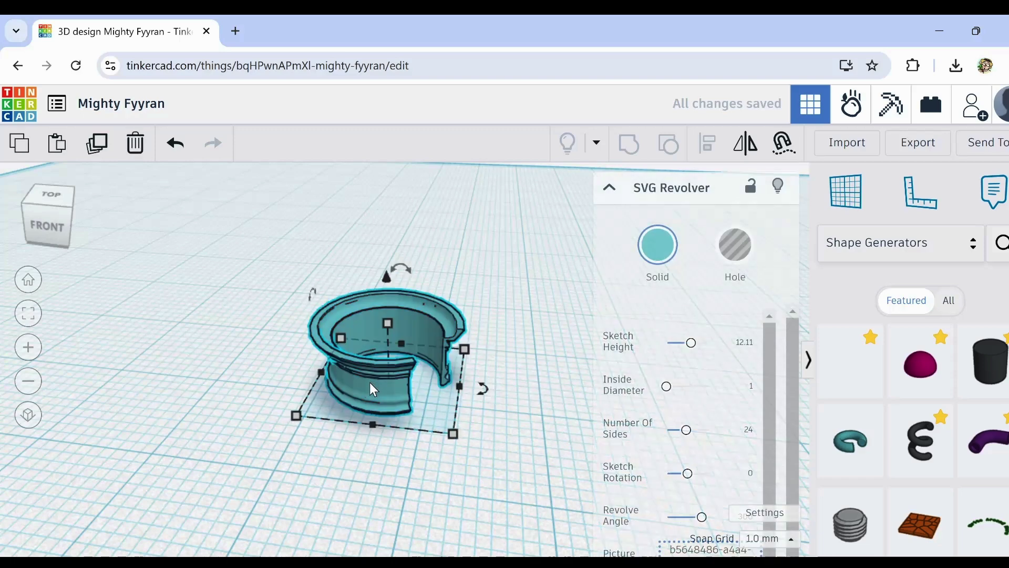
pyautogui.click(673, 388)
pyautogui.moveTo(674, 388); pyautogui.dragTo(660, 389)
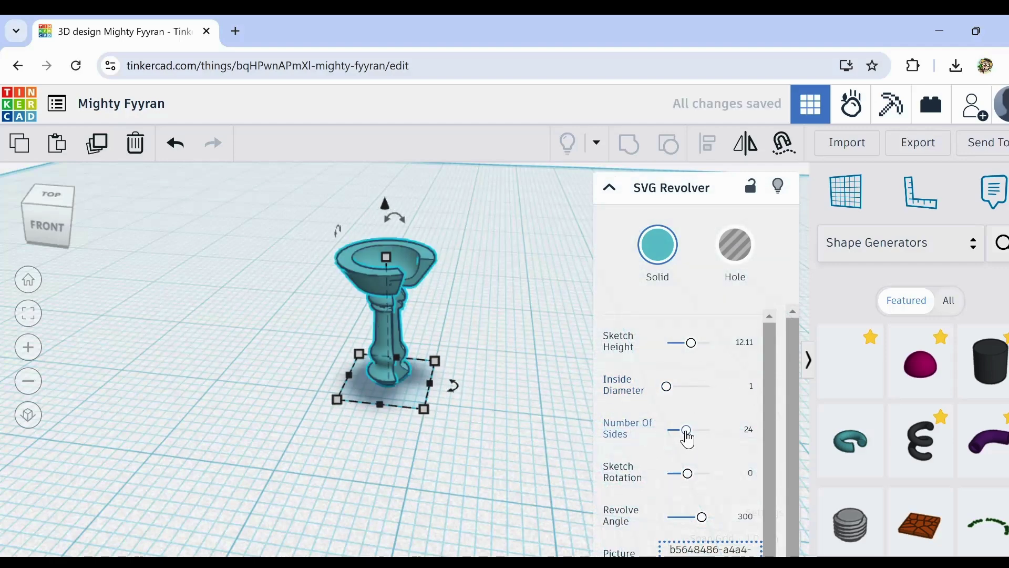
pyautogui.moveTo(686, 430); pyautogui.dragTo(736, 434)
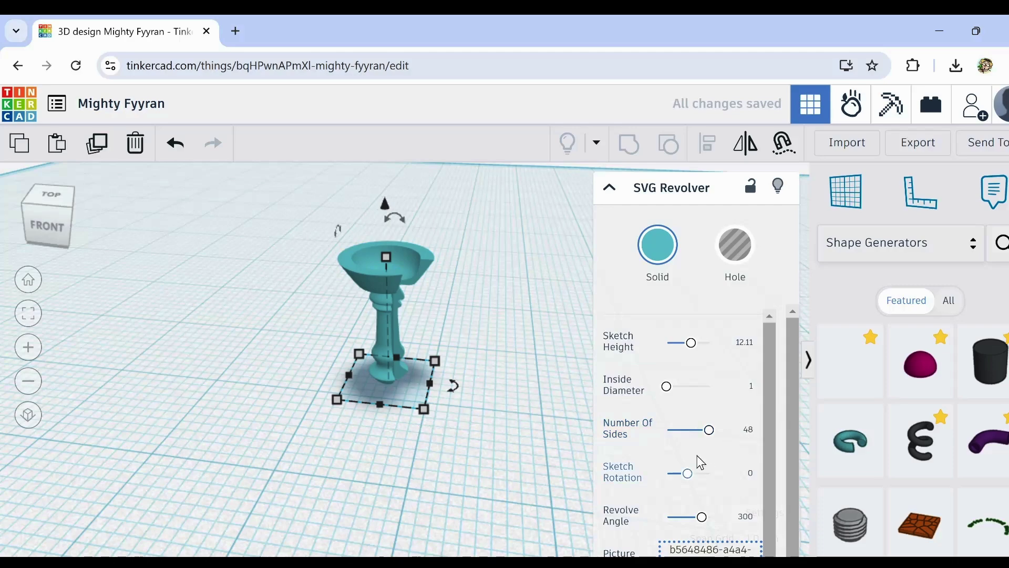
pyautogui.moveTo(687, 481)
pyautogui.mouseDown()
pyautogui.moveTo(706, 485)
pyautogui.moveTo(687, 485)
pyautogui.mouseUp()
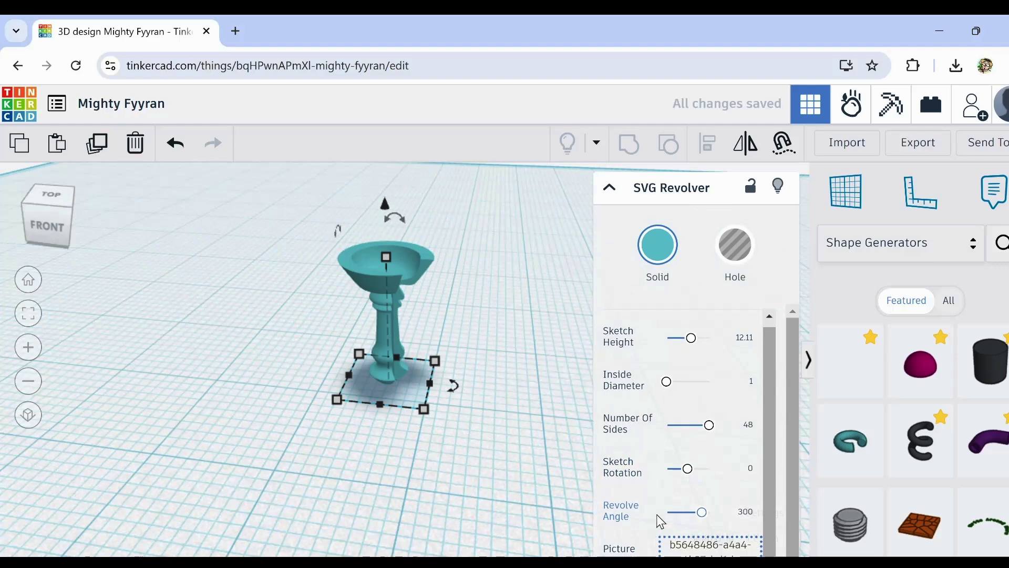
# Step: Try a revolve angle of 0 on the goblet shape, and set the angle to 360 for a full revolution
pyautogui.scroll(-2, 655, 523)
pyautogui.moveTo(703, 439); pyautogui.dragTo(661, 437)
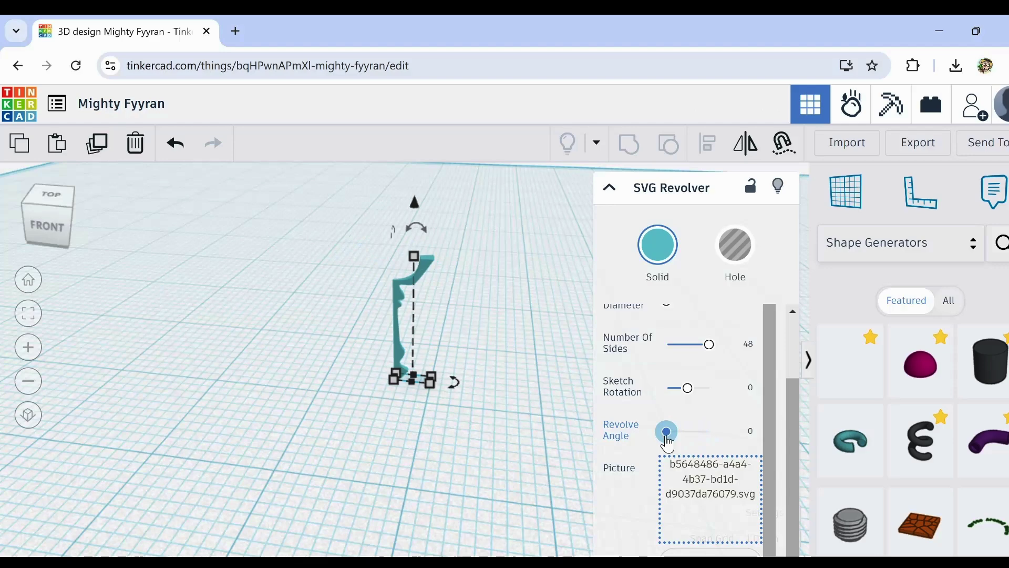
pyautogui.moveTo(668, 439); pyautogui.dragTo(721, 440)
pyautogui.moveTo(420, 448); pyautogui.dragTo(407, 421, button='right')
pyautogui.scroll(5, 352, 428)
pyautogui.scroll(-3, 352, 427)
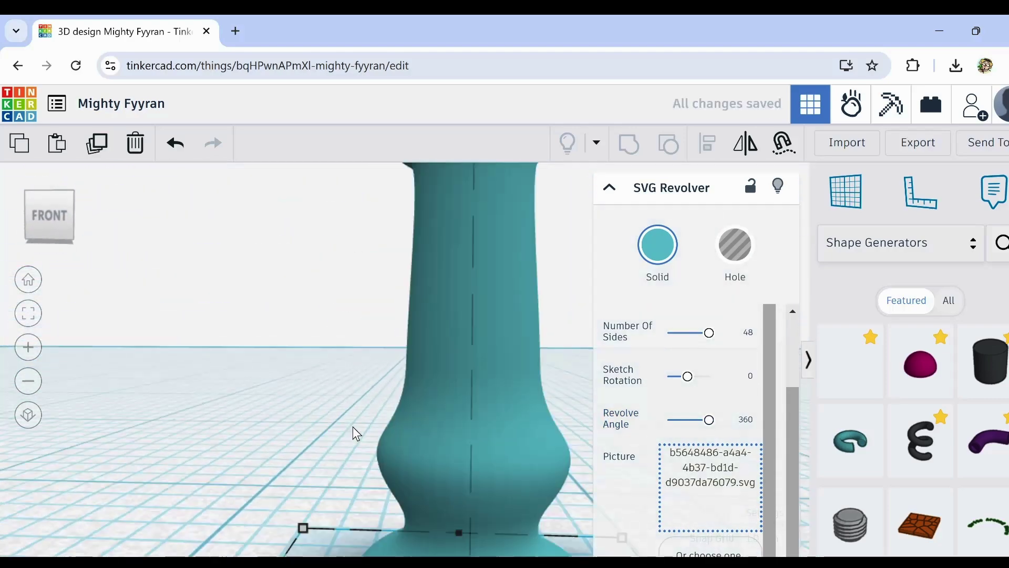
pyautogui.scroll(-4, 352, 427)
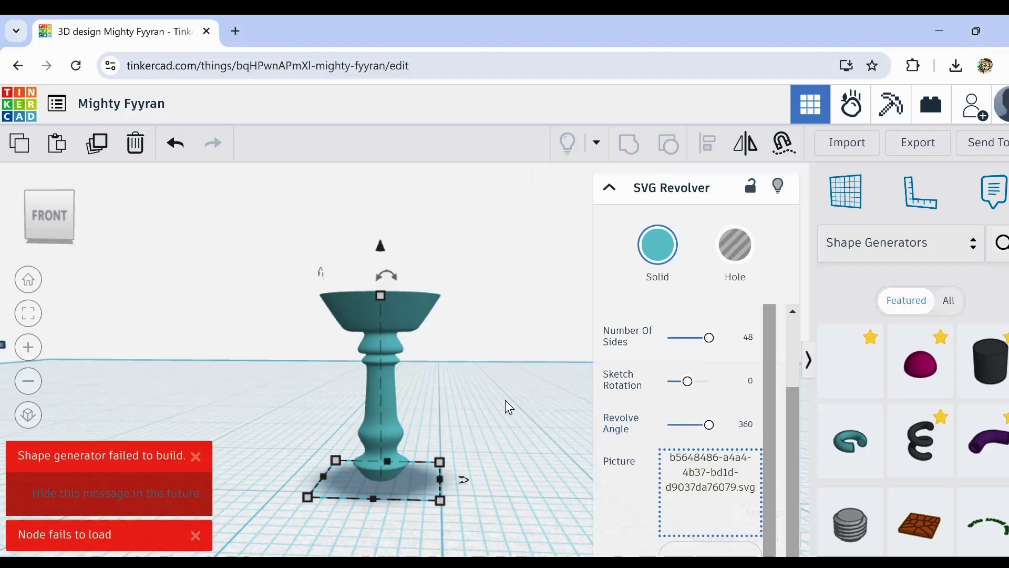
pyautogui.moveTo(506, 404); pyautogui.dragTo(518, 421, button='right')
pyautogui.scroll(-2, 517, 419)
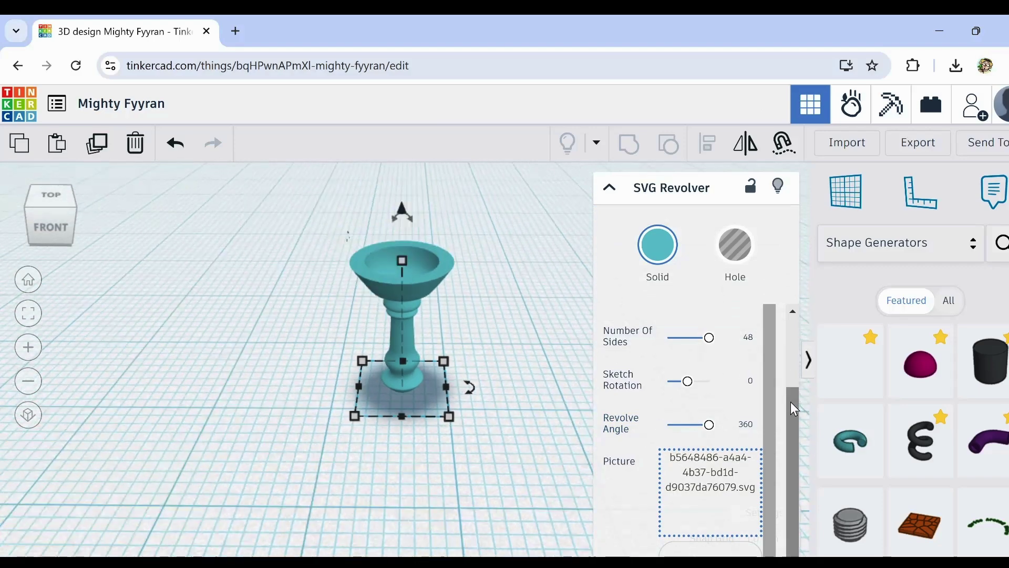
pyautogui.moveTo(791, 402); pyautogui.dragTo(792, 304)
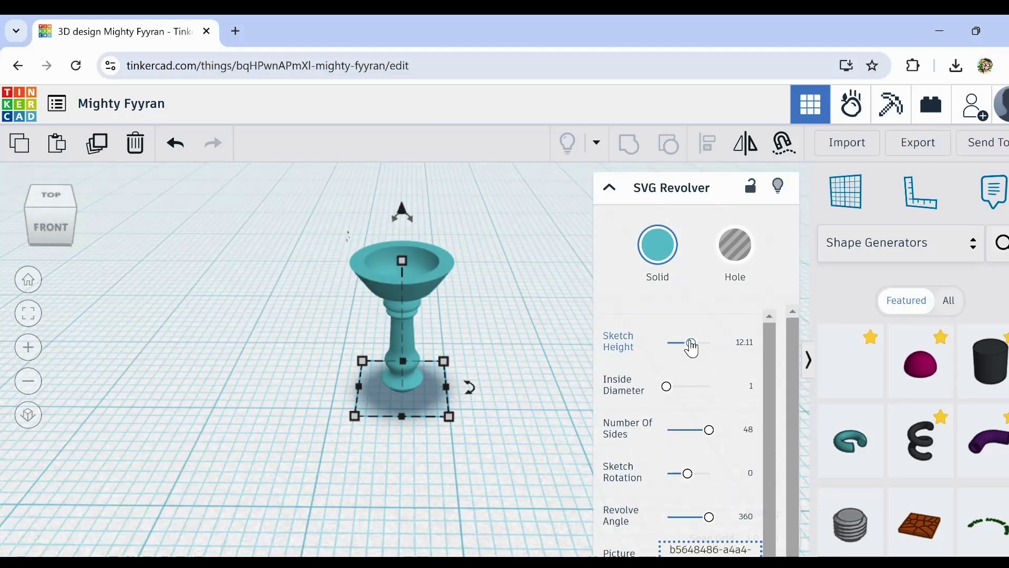
# Step: Set the revolved goblet's sketch height to 20 and scale the goblet uniformly to about 30.15 mm wide
pyautogui.moveTo(689, 346); pyautogui.dragTo(729, 344)
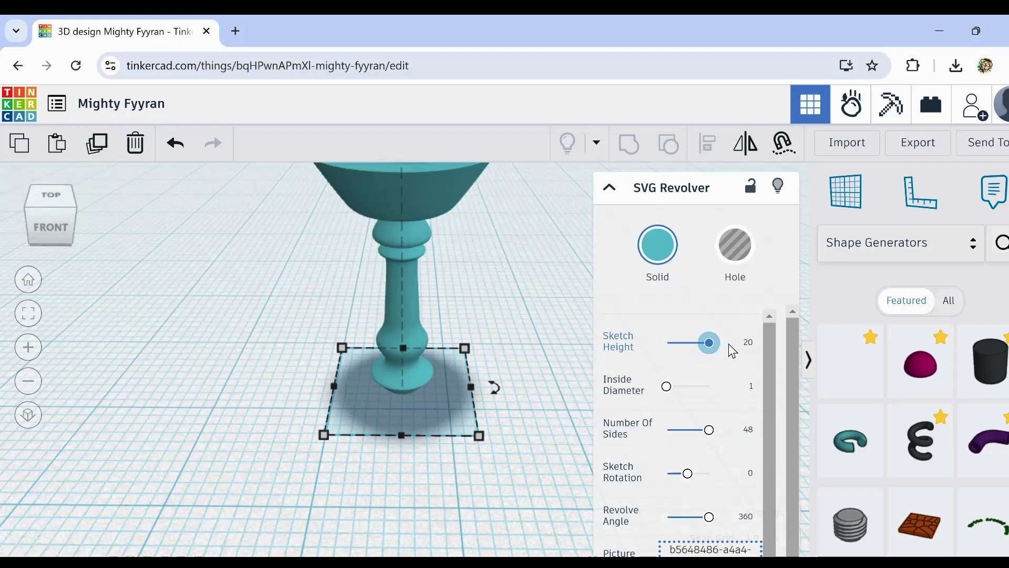
pyautogui.scroll(-3, 507, 310)
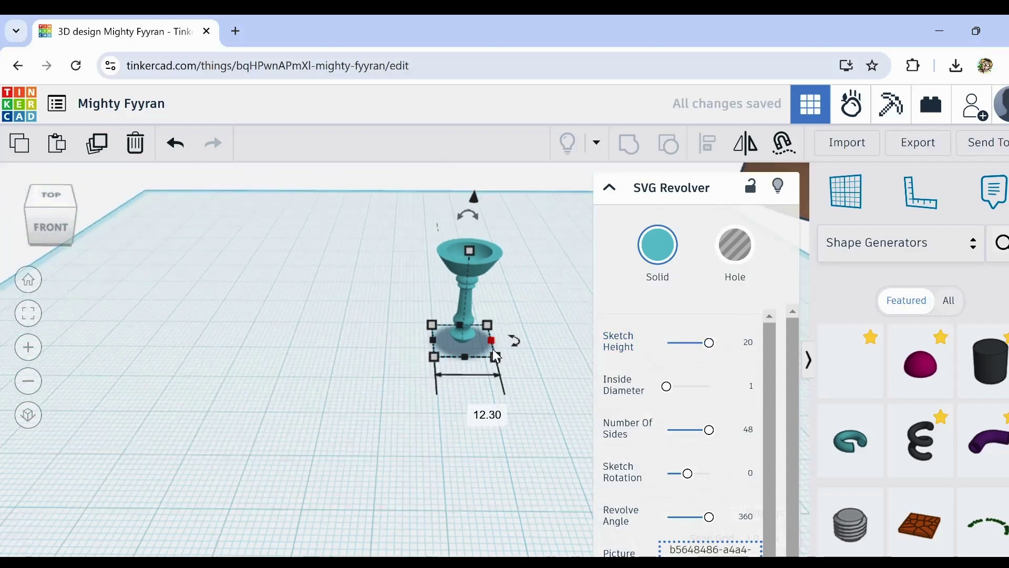
pyautogui.keyDown('shift'); pyautogui.moveTo(498, 355); pyautogui.dragTo(564, 442); pyautogui.keyUp('shift')
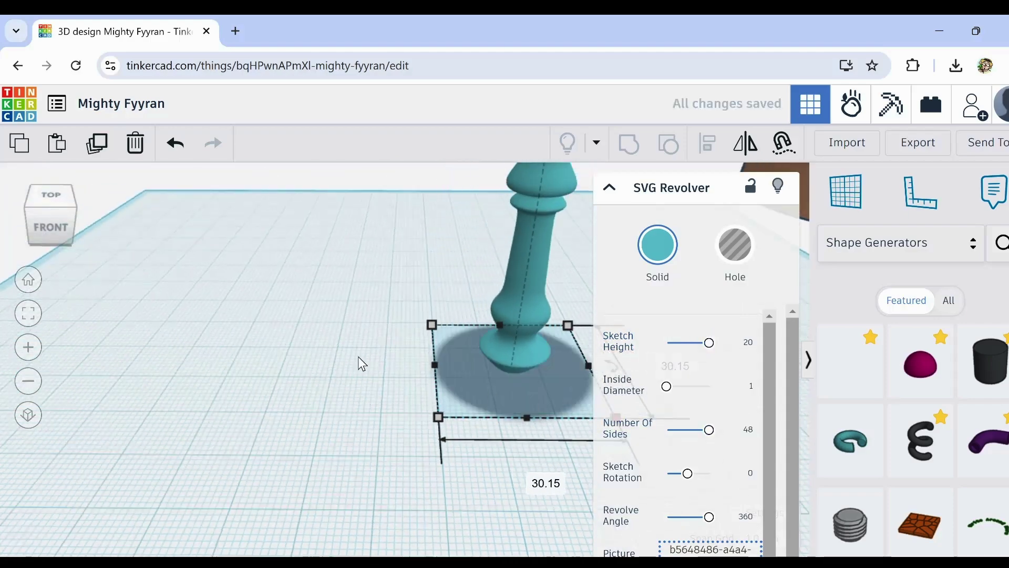
pyautogui.scroll(-2, 315, 339)
pyautogui.scroll(-3, 577, 376)
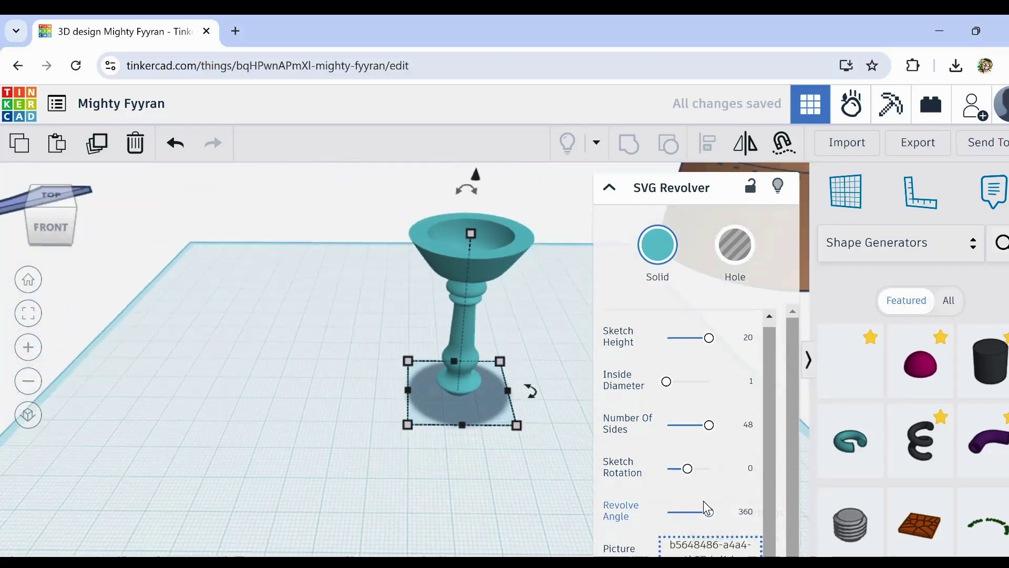
# Step: Enlarge the goblet uniformly until its base footprint is about 69.15 mm on each side
pyautogui.scroll(2, 477, 491)
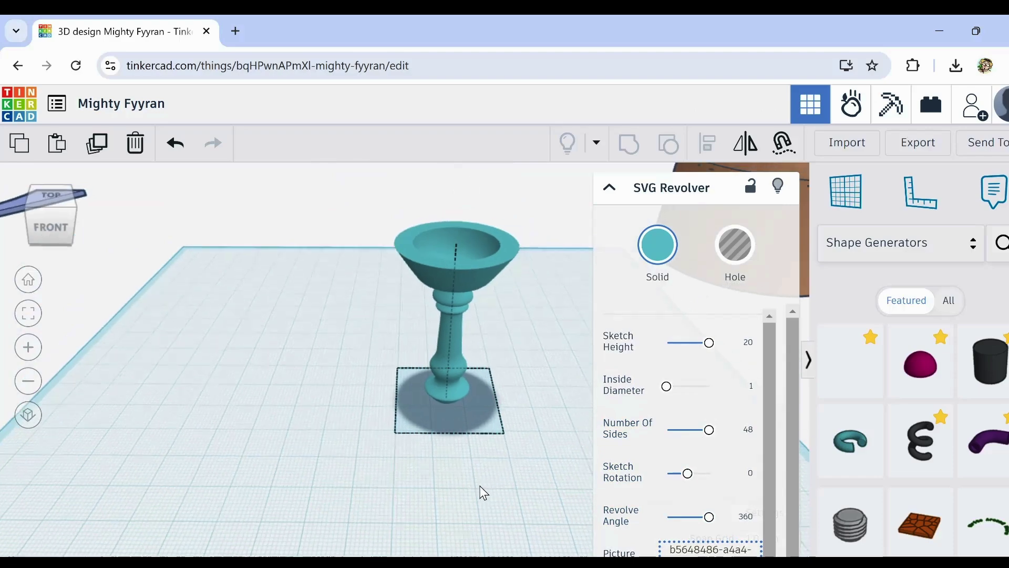
pyautogui.scroll(3, 555, 509)
pyautogui.scroll(1, 358, 405)
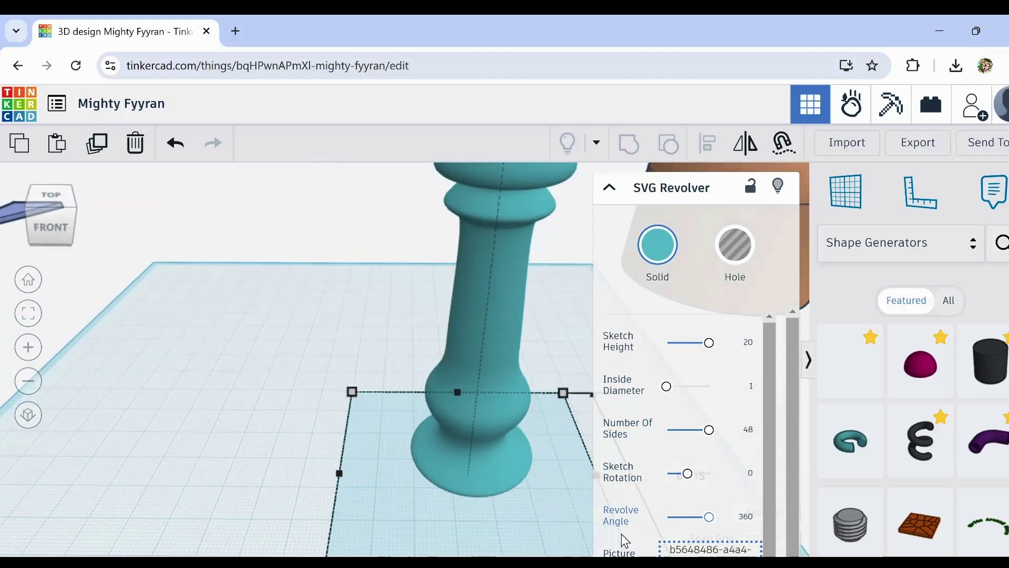
pyautogui.scroll(-5, 355, 404)
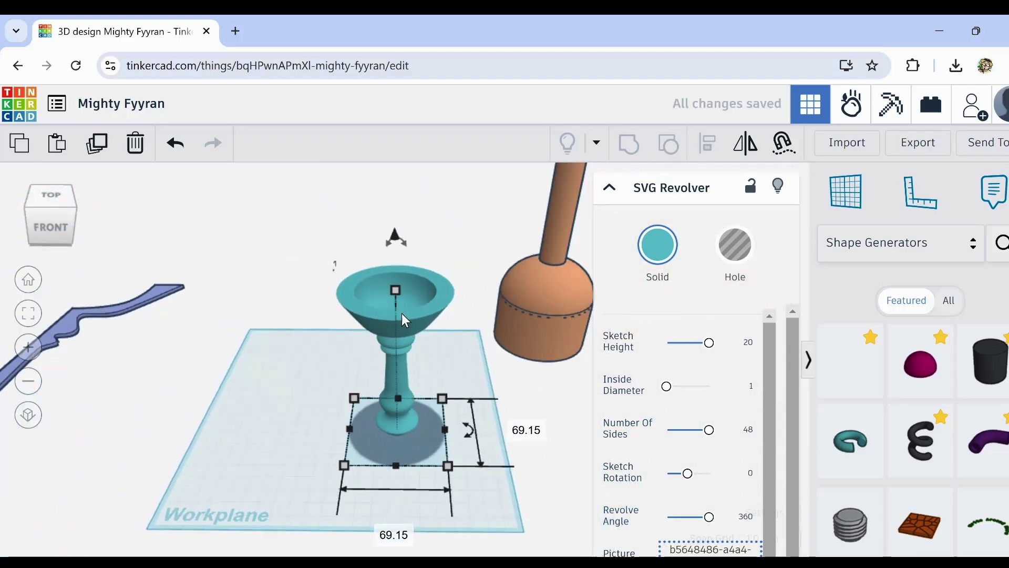
# Step: Stretch only the goblet's height to about 209 mm and view its full shape
pyautogui.moveTo(396, 289); pyautogui.dragTo(405, 104)
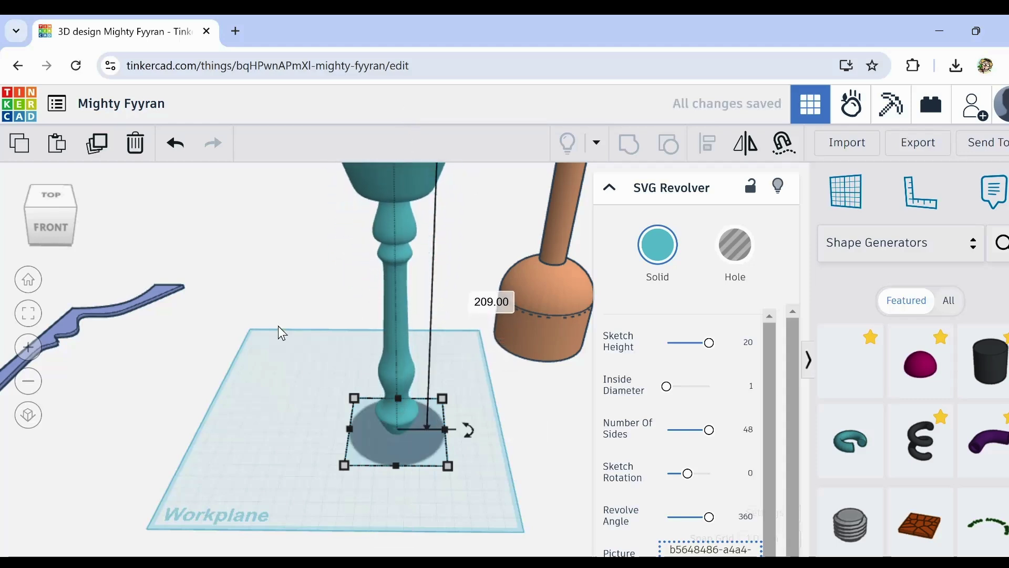
pyautogui.scroll(-2, 278, 326)
pyautogui.scroll(3, 412, 436)
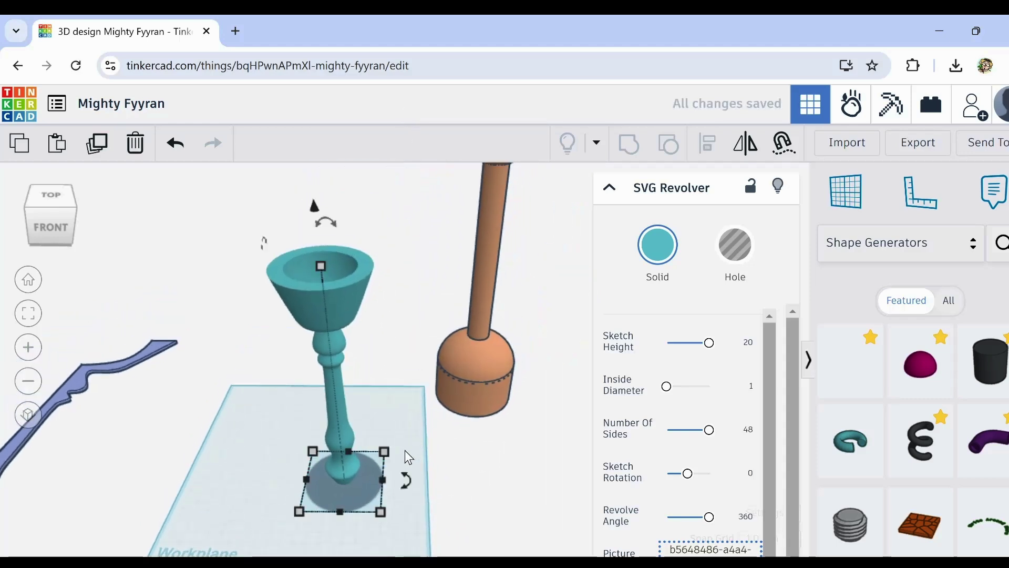
# Step: Scale the teal goblet up proportionally to a base footprint of about 94 mm
pyautogui.moveTo(396, 522); pyautogui.dragTo(408, 536)
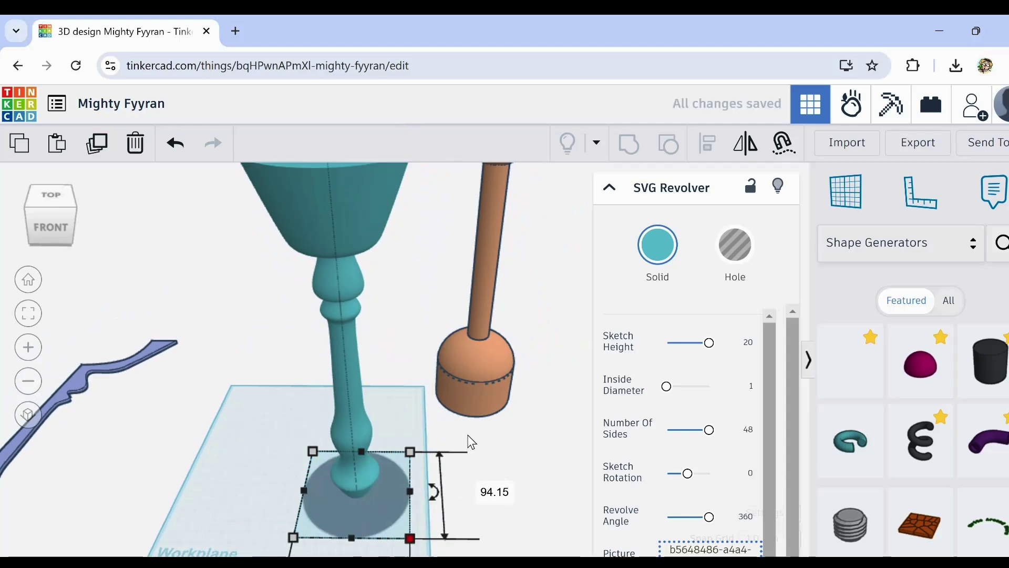
pyautogui.scroll(-2, 500, 445)
pyautogui.moveTo(499, 445); pyautogui.dragTo(284, 227, button='right')
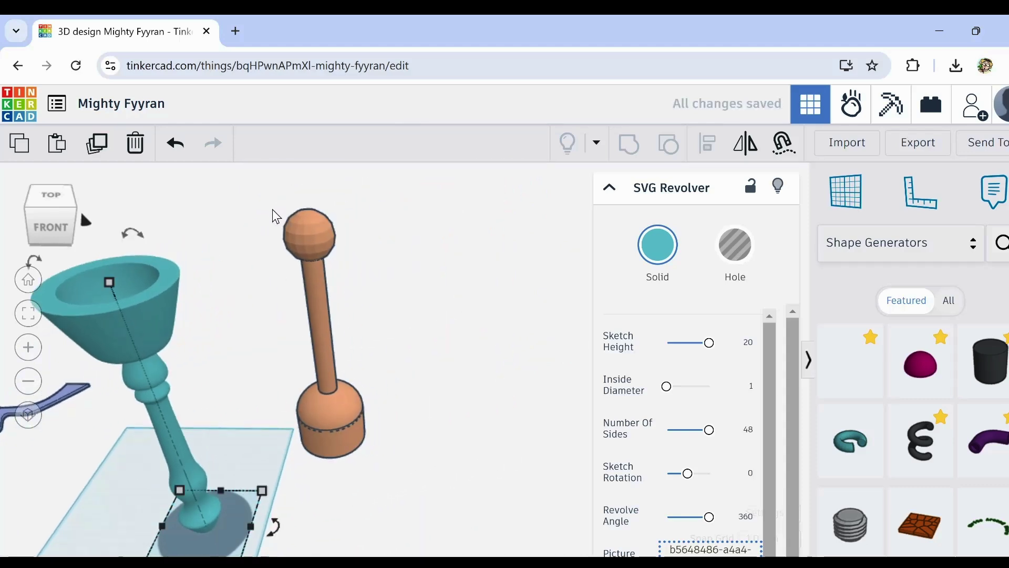
# Step: Rotate the orange goblet by 180° so that its cup opens upward
pyautogui.click(310, 286)
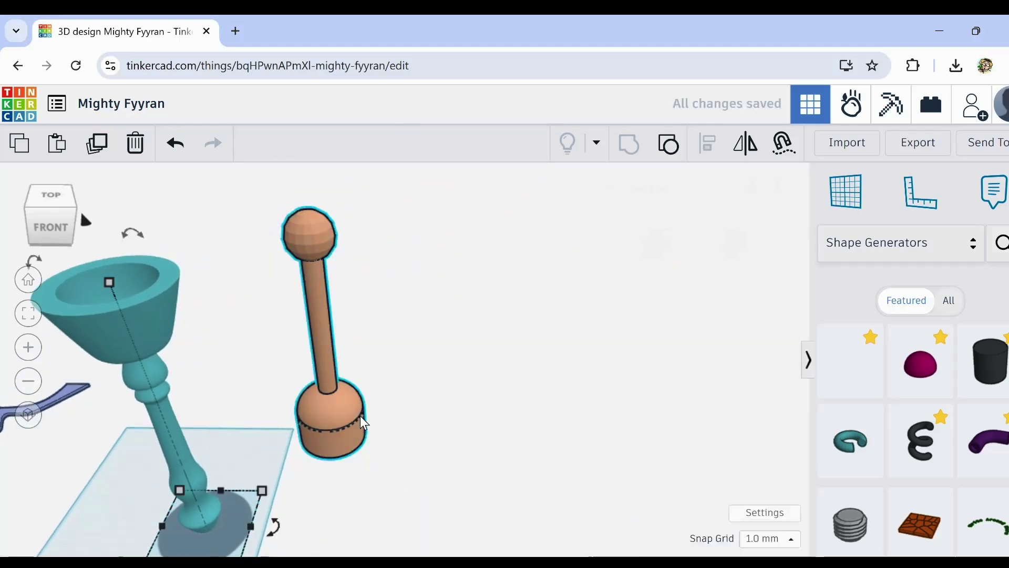
pyautogui.moveTo(320, 178); pyautogui.dragTo(347, 394)
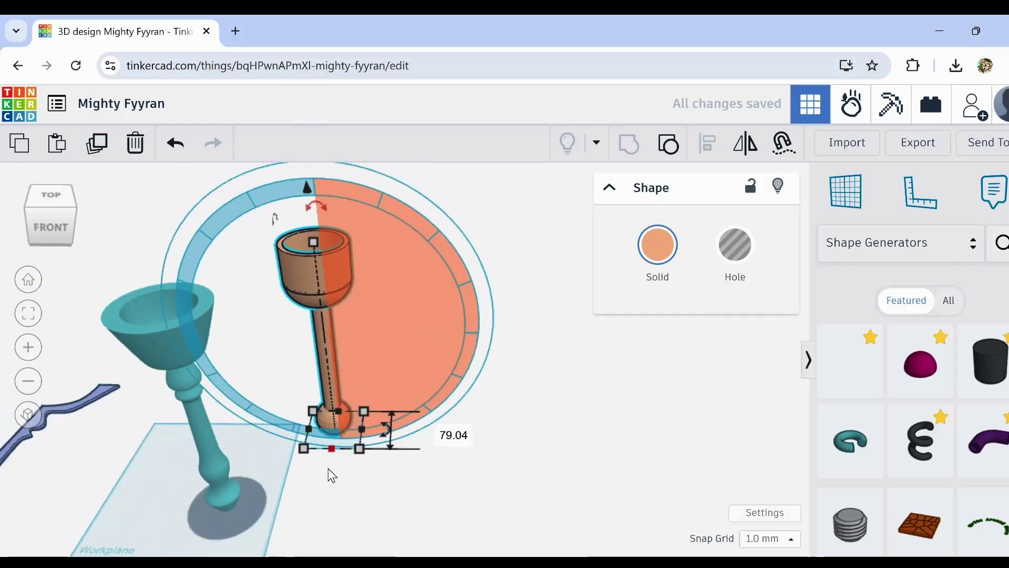
pyautogui.click(282, 504)
# Step: Move the teal goblet together with the flat profile sketch so that the teal goblet stands beside the orange one
pyautogui.moveTo(160, 397); pyautogui.dragTo(258, 542)
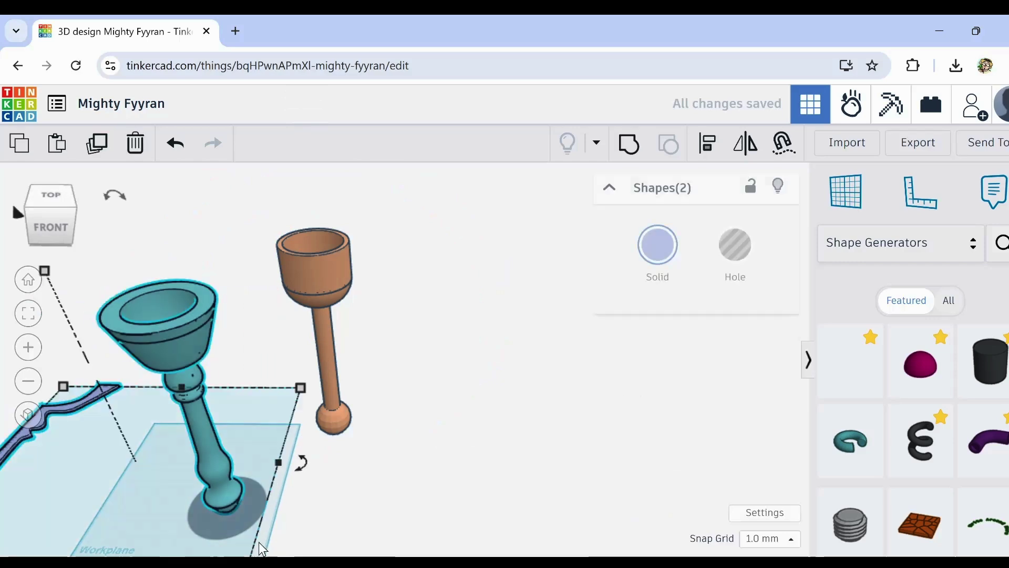
pyautogui.moveTo(214, 466); pyautogui.dragTo(266, 393)
pyautogui.click(285, 480)
pyautogui.moveTo(285, 480); pyautogui.dragTo(329, 465, button='right')
pyautogui.moveTo(248, 367); pyautogui.dragTo(190, 384, button='right')
pyautogui.click(121, 368)
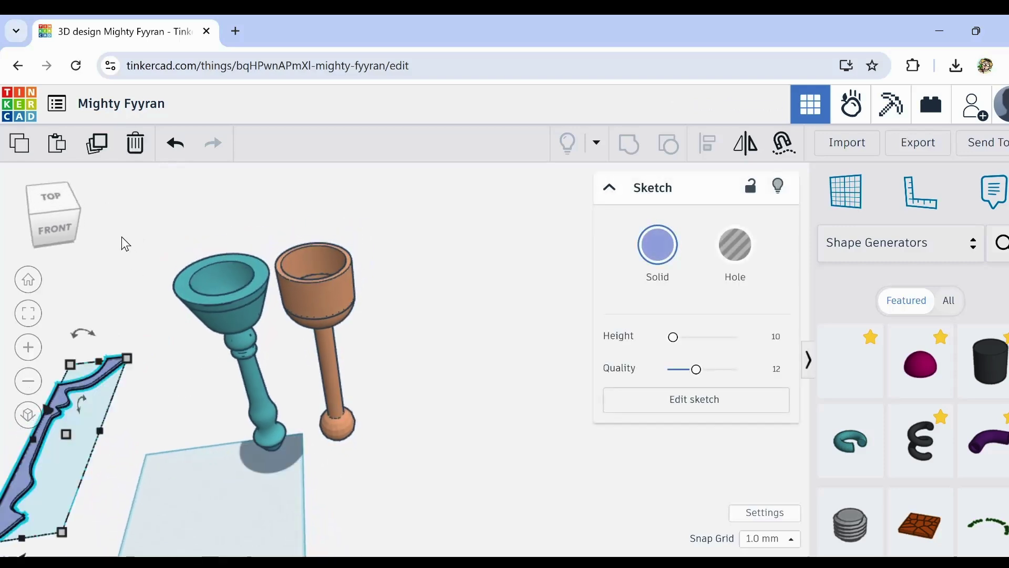
pyautogui.click(135, 142)
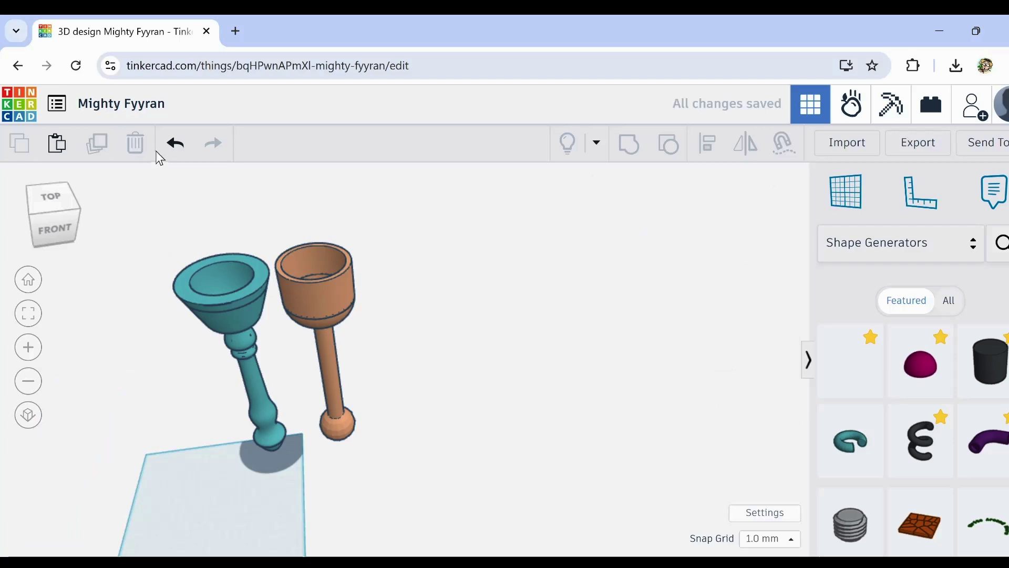
pyautogui.click(175, 143)
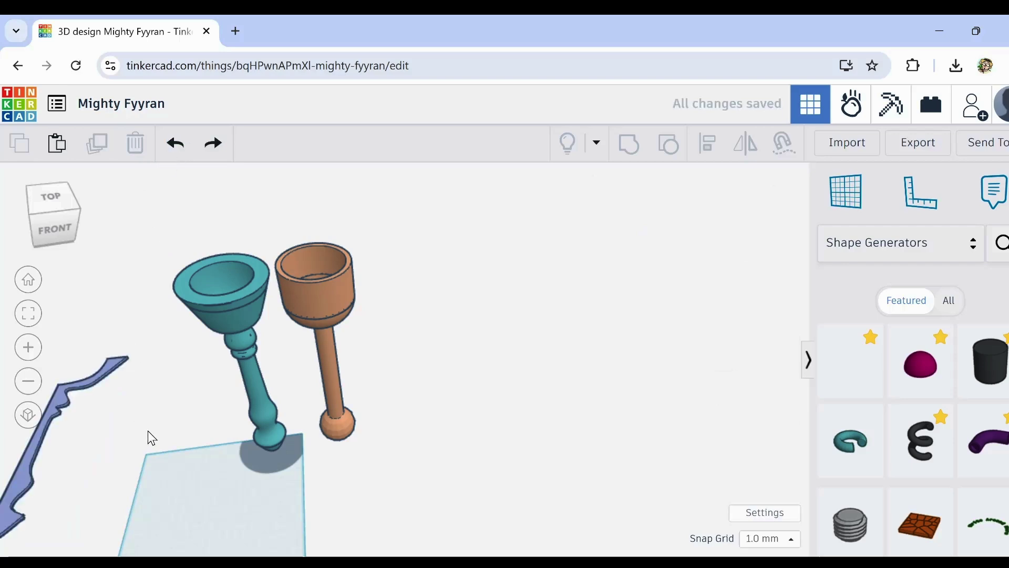
# Step: Stretch the teal goblet's height slightly until its rim is level with the orange goblet's rim
pyautogui.moveTo(156, 471); pyautogui.dragTo(158, 464, button='right')
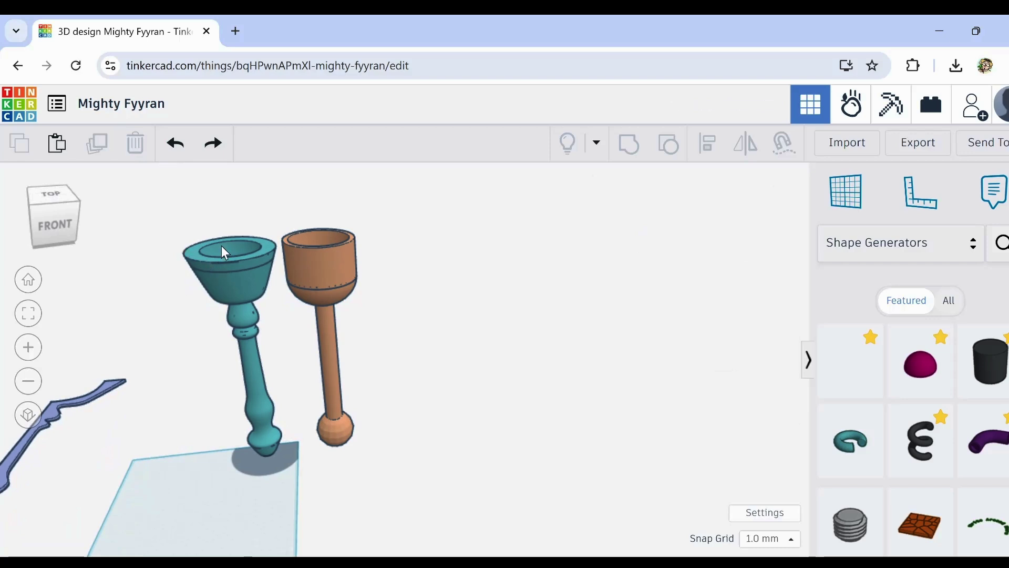
pyautogui.scroll(2, 221, 245)
pyautogui.scroll(2, 222, 245)
pyautogui.moveTo(222, 245); pyautogui.dragTo(206, 333, button='right')
pyautogui.click(292, 253)
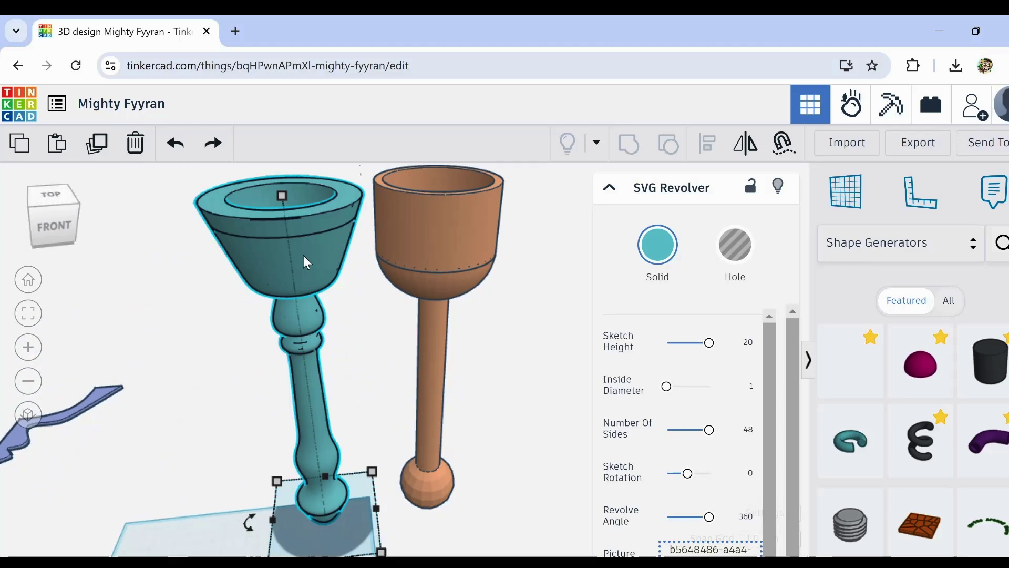
pyautogui.moveTo(304, 256); pyautogui.dragTo(251, 218, button='right')
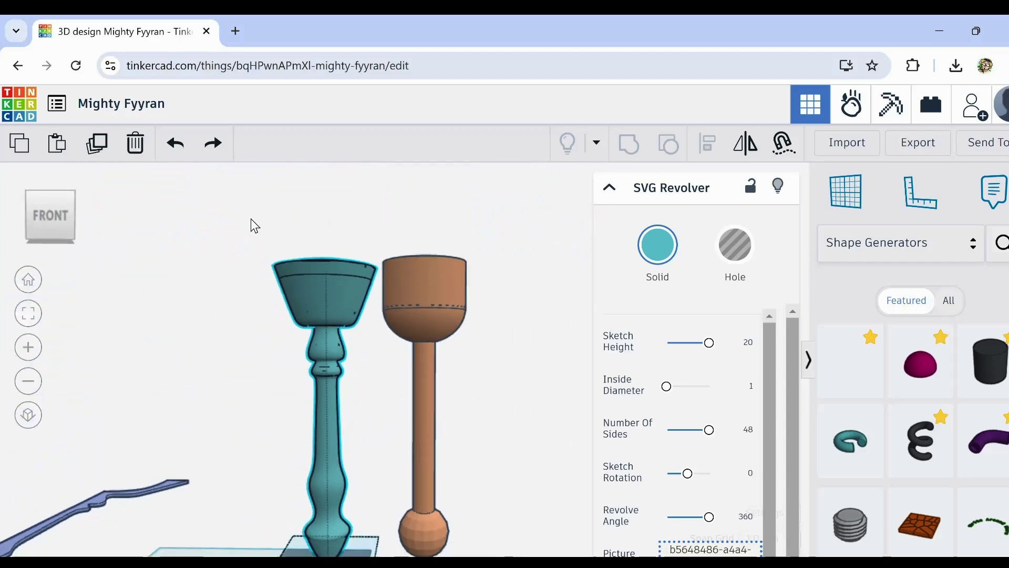
pyautogui.moveTo(227, 367); pyautogui.dragTo(233, 274, button='right')
pyautogui.moveTo(227, 267); pyautogui.dragTo(228, 399, button='middle')
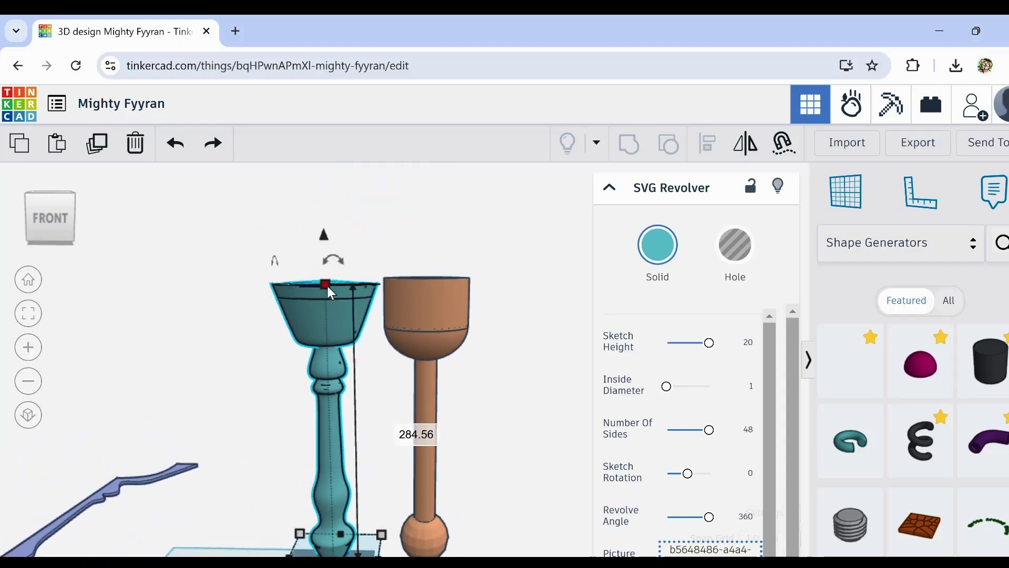
pyautogui.moveTo(327, 286); pyautogui.dragTo(326, 275)
pyautogui.click(261, 402)
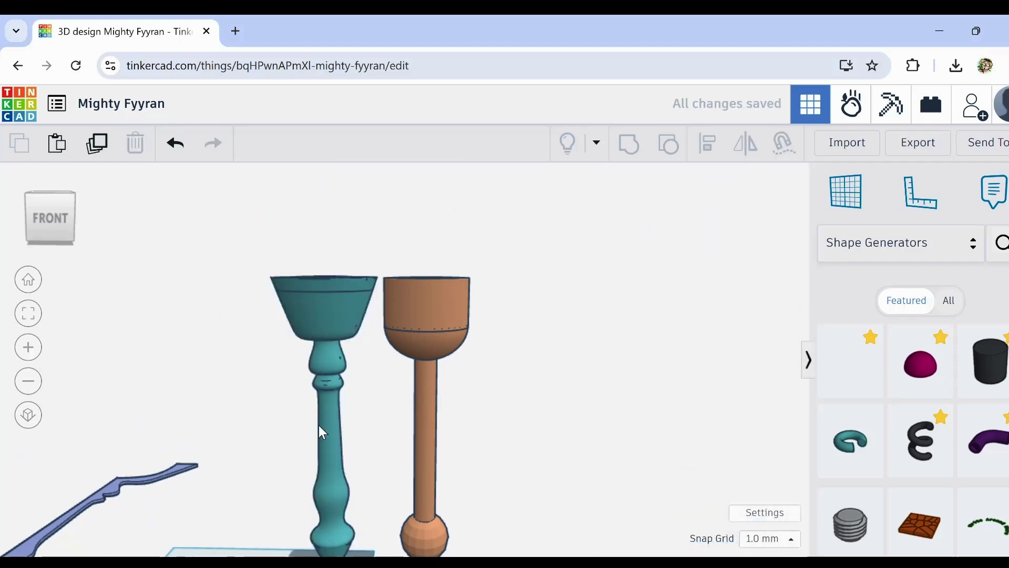
# Step: Place a sphere from the Basic Shapes inside the teal goblet's bowl and set its steps to 24
pyautogui.moveTo(271, 295); pyautogui.dragTo(278, 377, button='right')
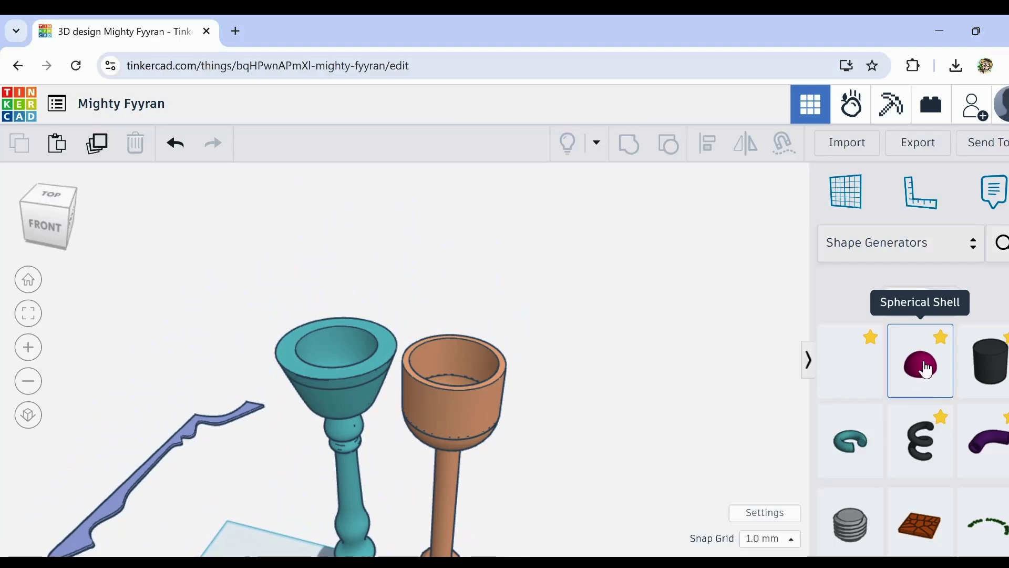
pyautogui.click(973, 244)
pyautogui.scroll(5, 904, 274)
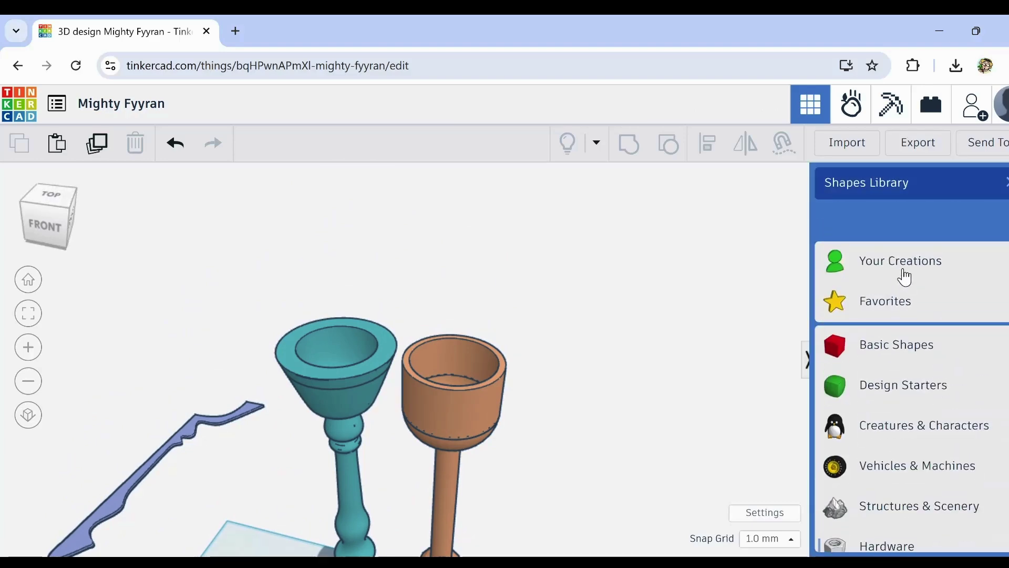
pyautogui.scroll(-1, 905, 277)
pyautogui.click(901, 311)
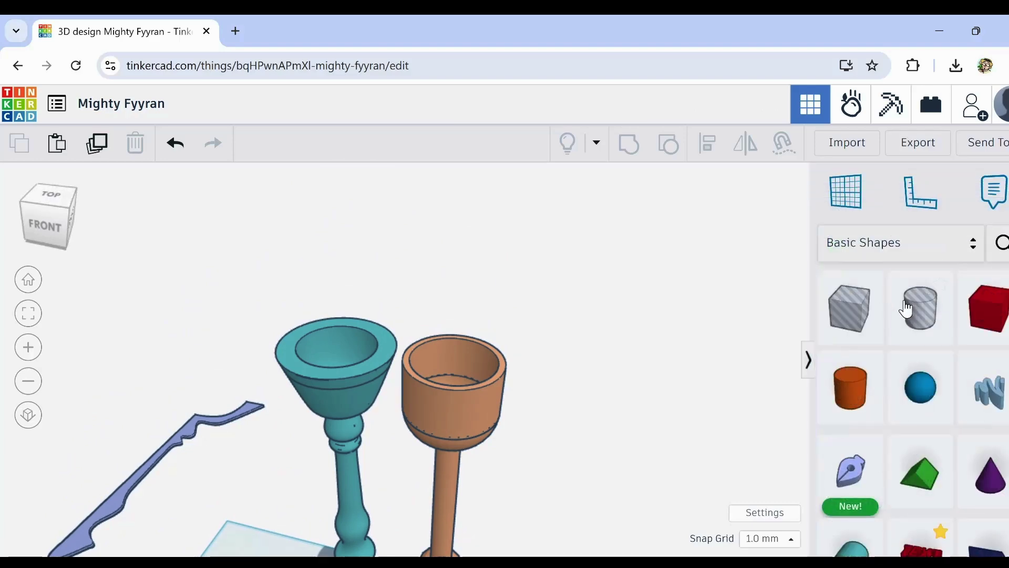
pyautogui.moveTo(920, 395); pyautogui.dragTo(336, 350)
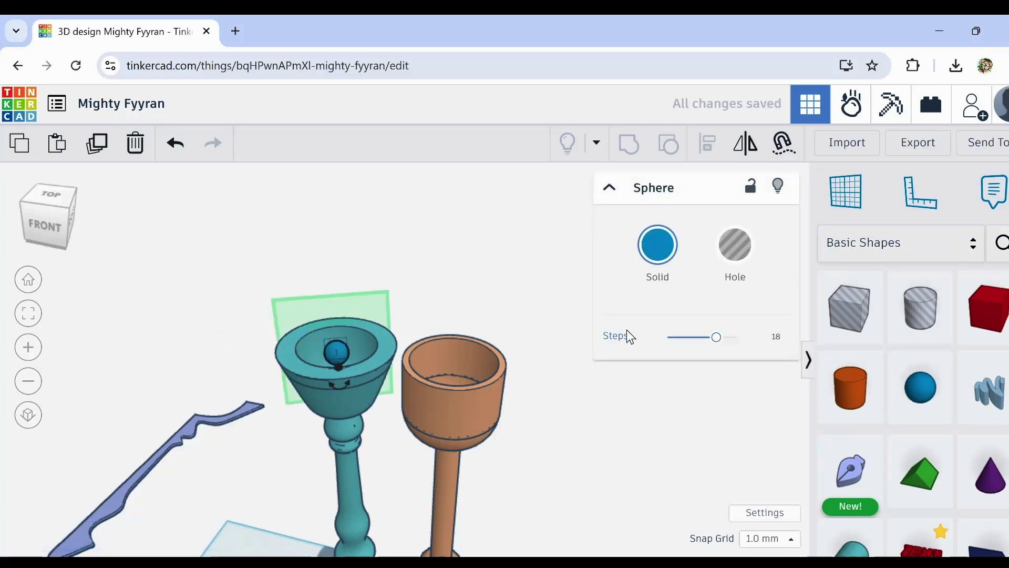
pyautogui.moveTo(712, 345); pyautogui.dragTo(759, 345)
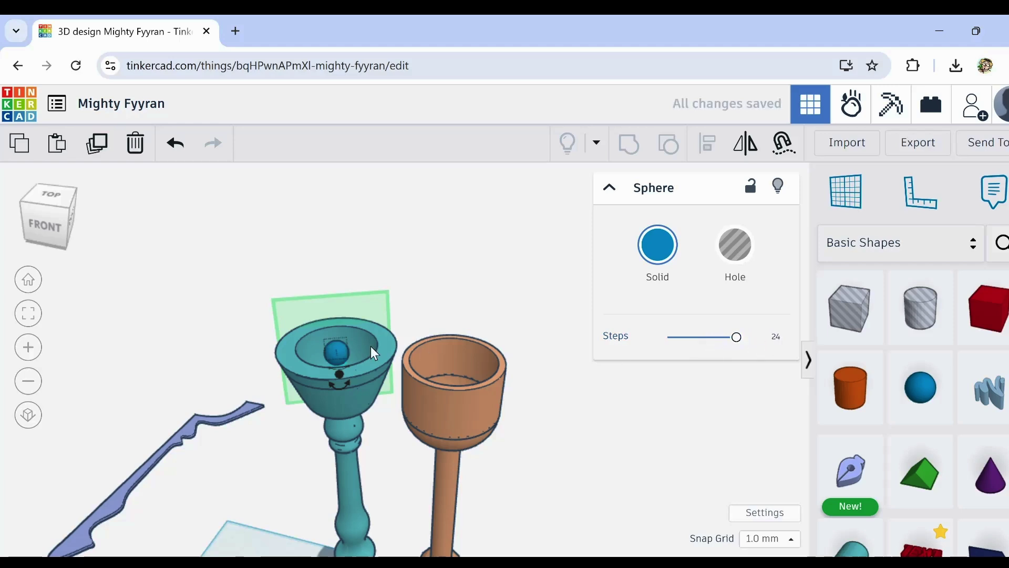
# Step: Enlarge the sphere proportionally until it fills the teal goblet's bowl and reaches its rim
pyautogui.moveTo(371, 346); pyautogui.dragTo(259, 384, button='right')
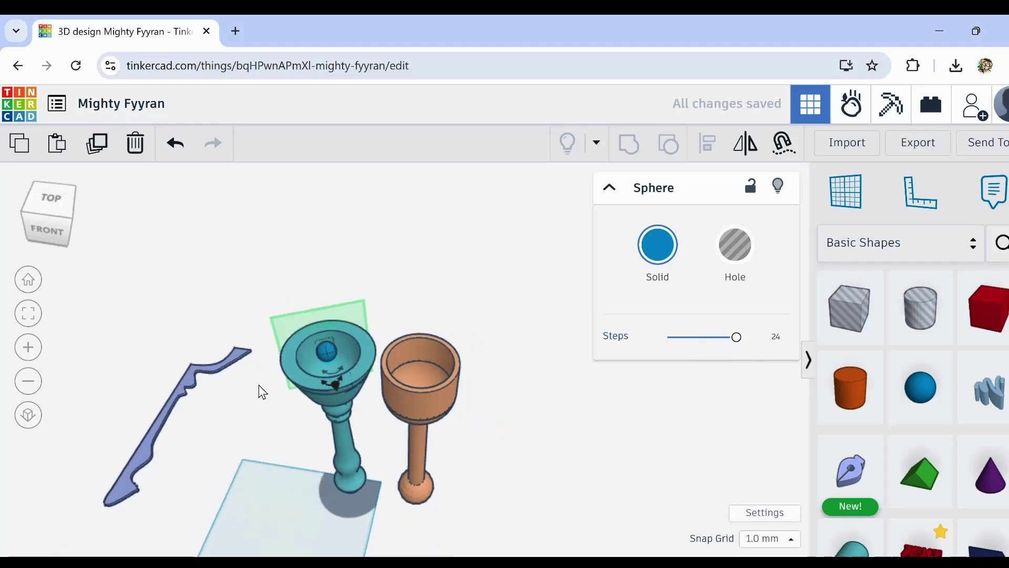
pyautogui.scroll(2, 315, 354)
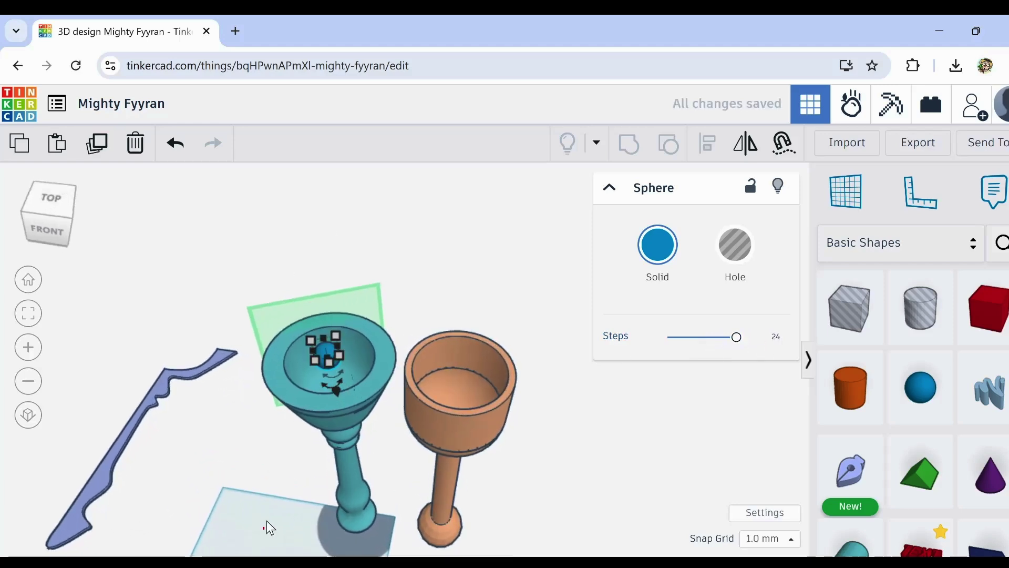
pyautogui.click(267, 520)
pyautogui.scroll(1, 316, 364)
pyautogui.click(330, 356)
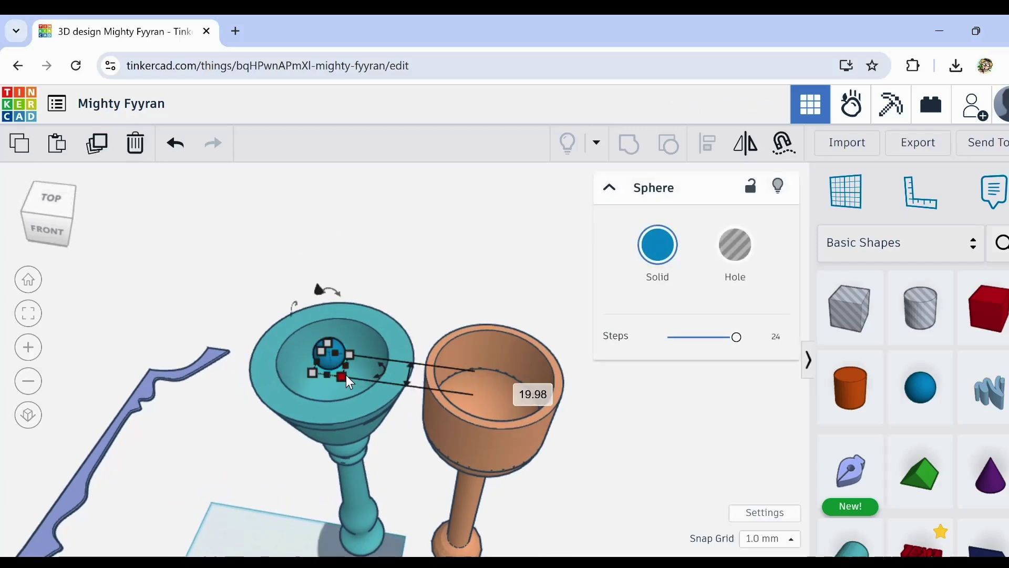
pyautogui.moveTo(341, 378); pyautogui.dragTo(391, 281)
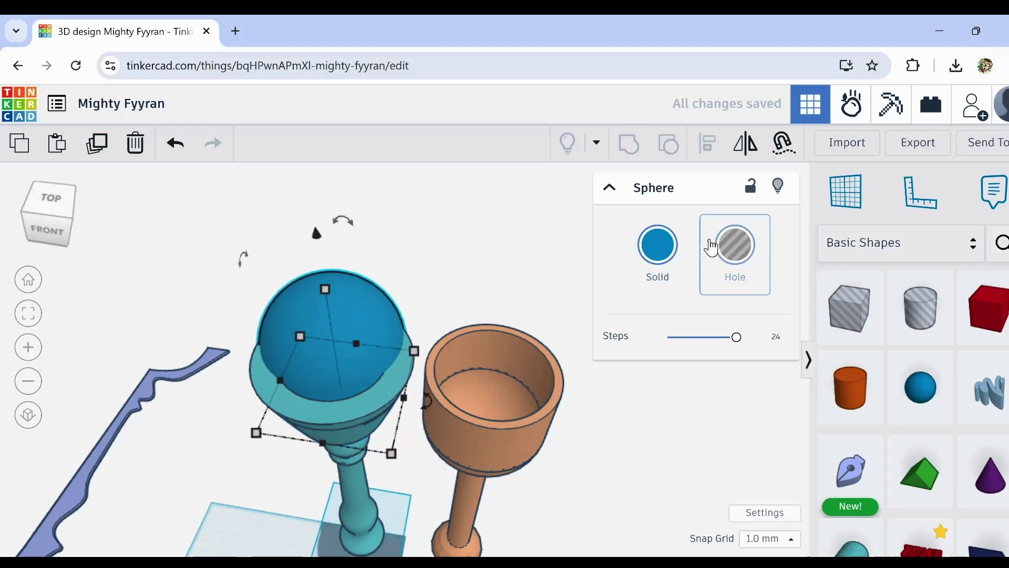
# Step: Turn the sphere into a hole and nudge it horizontally over the middle of the teal goblet's bowl
pyautogui.click(732, 247)
pyautogui.press('Down')
pyautogui.press('Down')
pyautogui.press('Down')
pyautogui.press('Down')
pyautogui.press('Down')
pyautogui.press('Down')
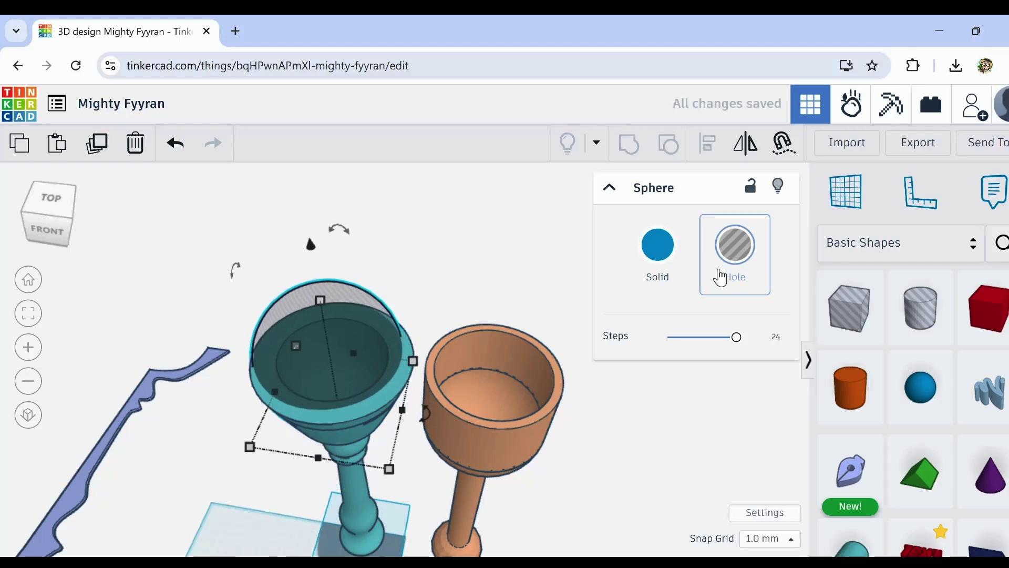
pyautogui.press('Right')
pyautogui.press('Down')
pyautogui.press('Down')
pyautogui.press('Right')
pyautogui.press('Right')
pyautogui.press('Right')
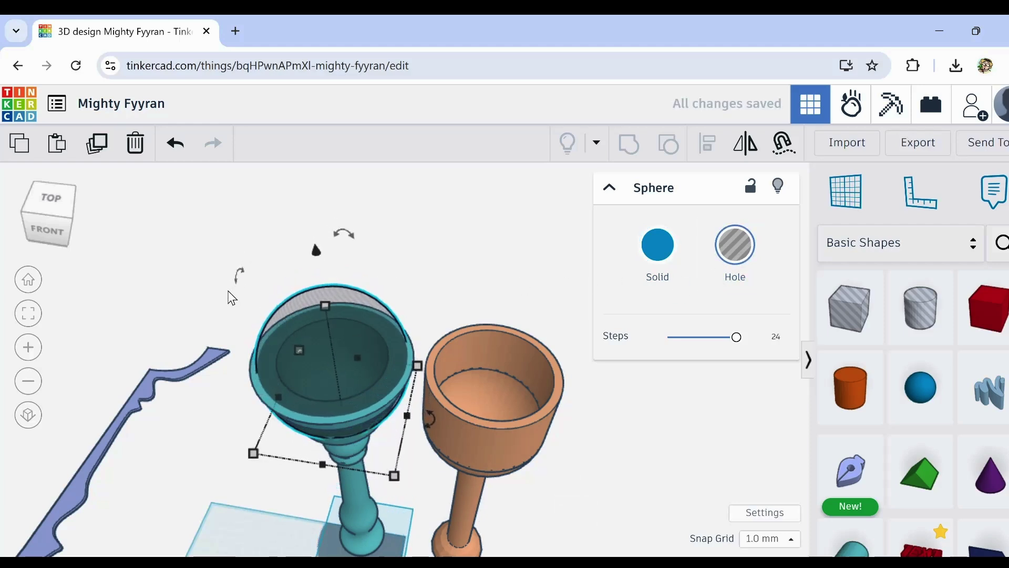
# Step: Reduce the sphere hole to about 85 mm and centre-align it with the teal goblet along both horizontal axes
pyautogui.moveTo(324, 304)
pyautogui.mouseDown()
pyautogui.moveTo(324, 324)
pyautogui.moveTo(325, 296)
pyautogui.moveTo(325, 309)
pyautogui.mouseUp()
pyautogui.moveTo(396, 475); pyautogui.dragTo(390, 468)
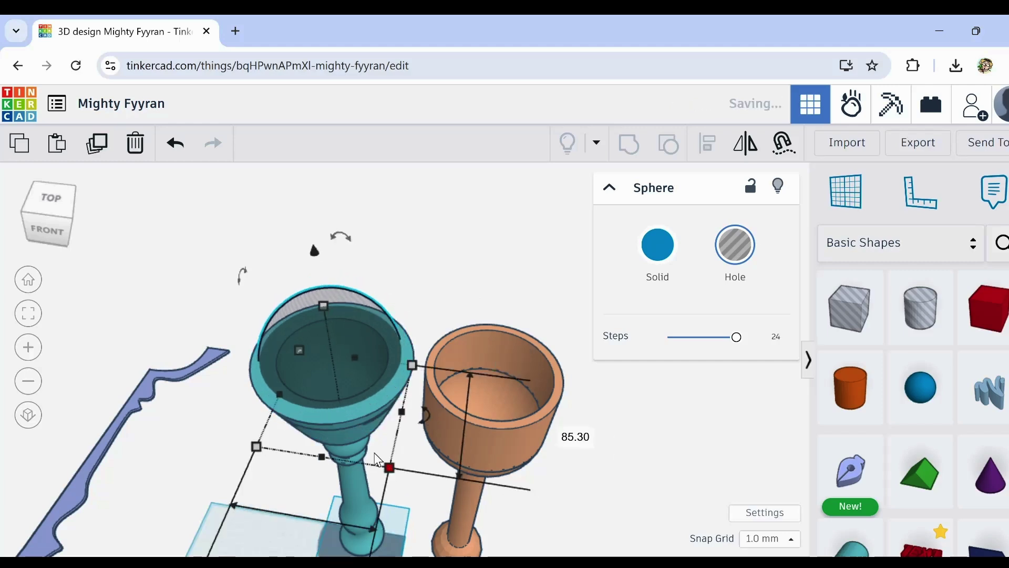
pyautogui.keyDown('shift'); pyautogui.click(282, 350); pyautogui.keyUp('shift')
pyautogui.click(706, 143)
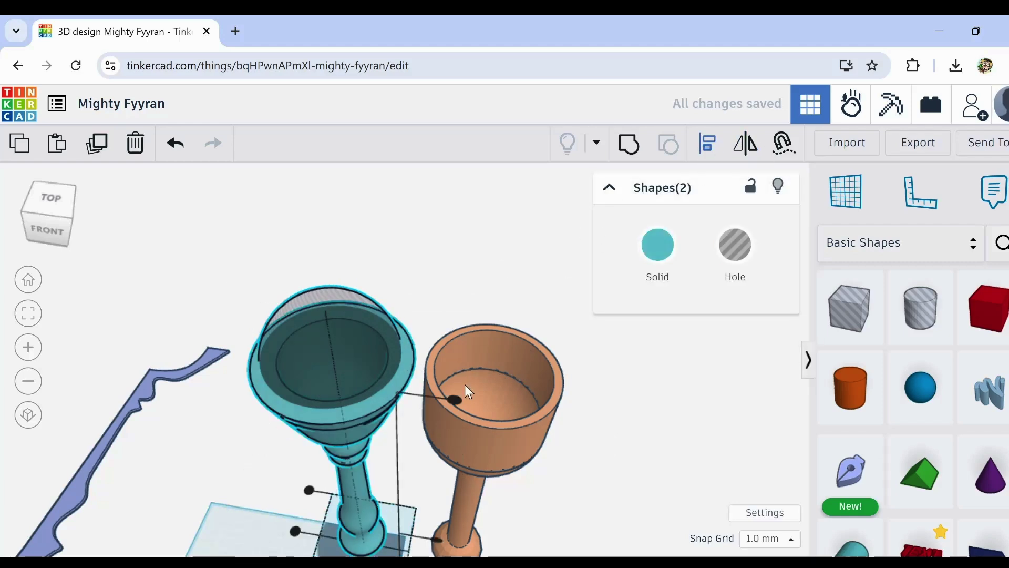
pyautogui.moveTo(256, 455); pyautogui.dragTo(259, 381, button='right')
pyautogui.click(298, 464)
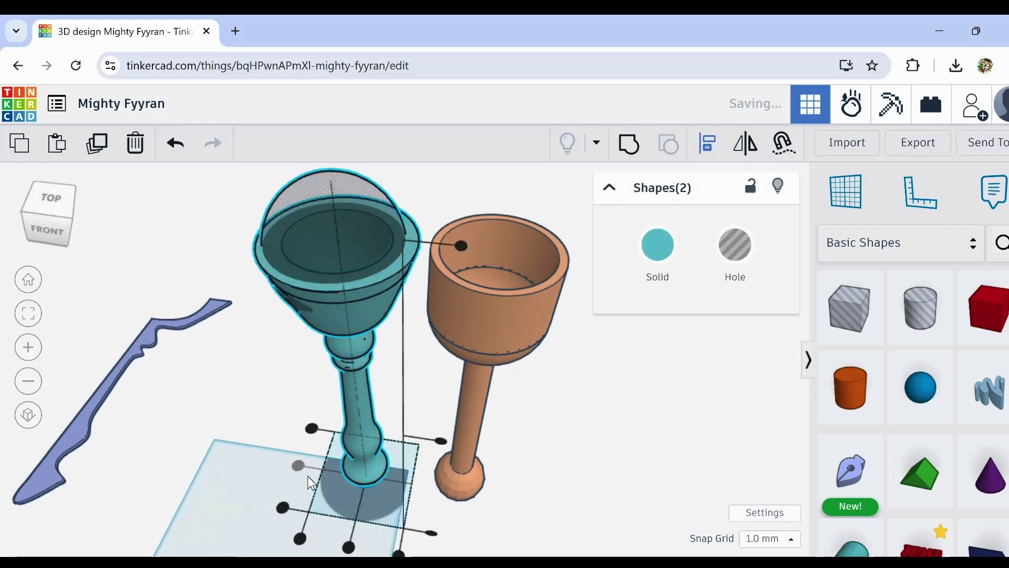
pyautogui.click(349, 547)
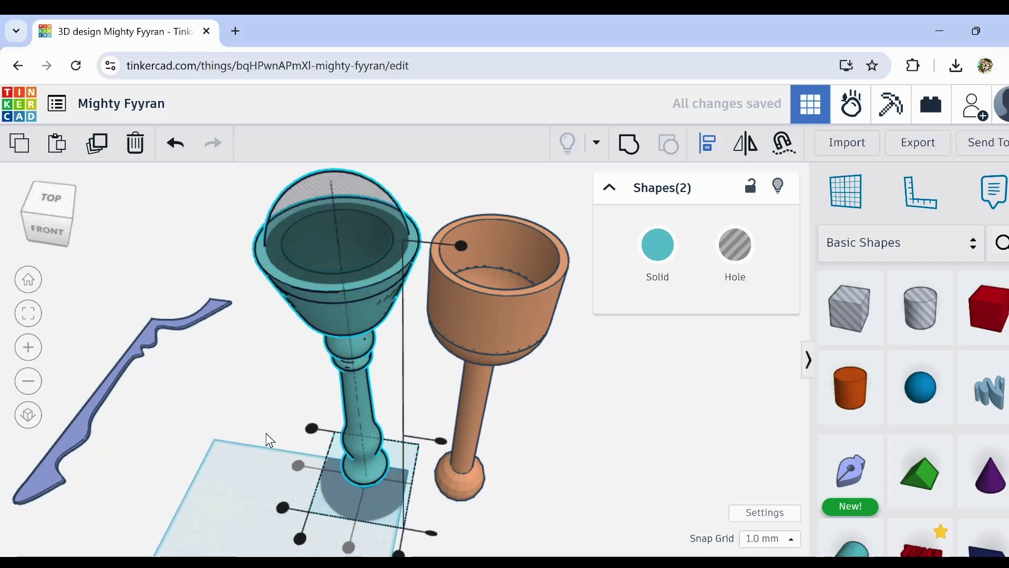
# Step: Switch the teal goblet to a hole so the sphere can be checked against the inside of its bowl
pyautogui.click(342, 311)
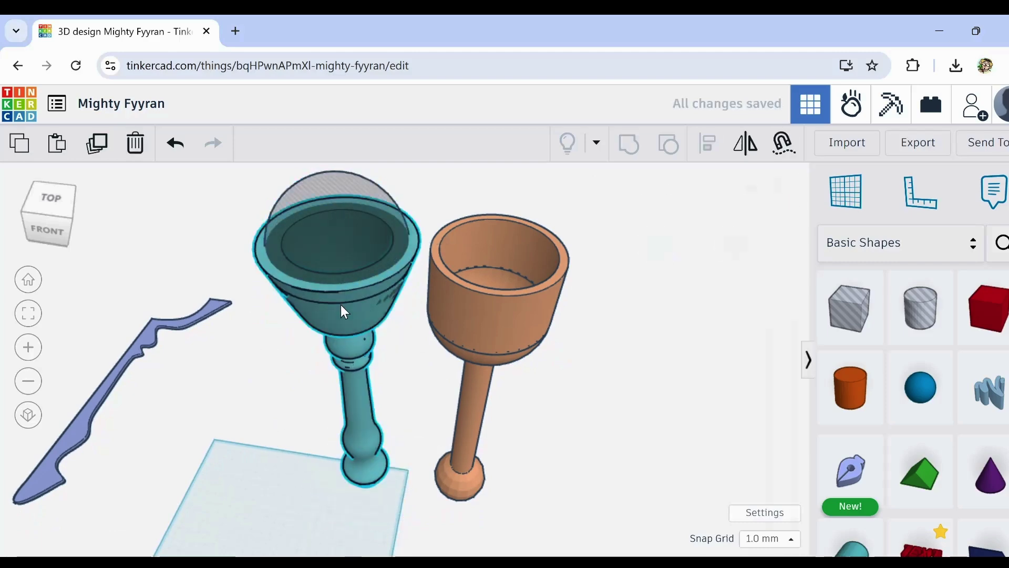
pyautogui.click(734, 245)
pyautogui.moveTo(266, 361); pyautogui.dragTo(281, 317, button='right')
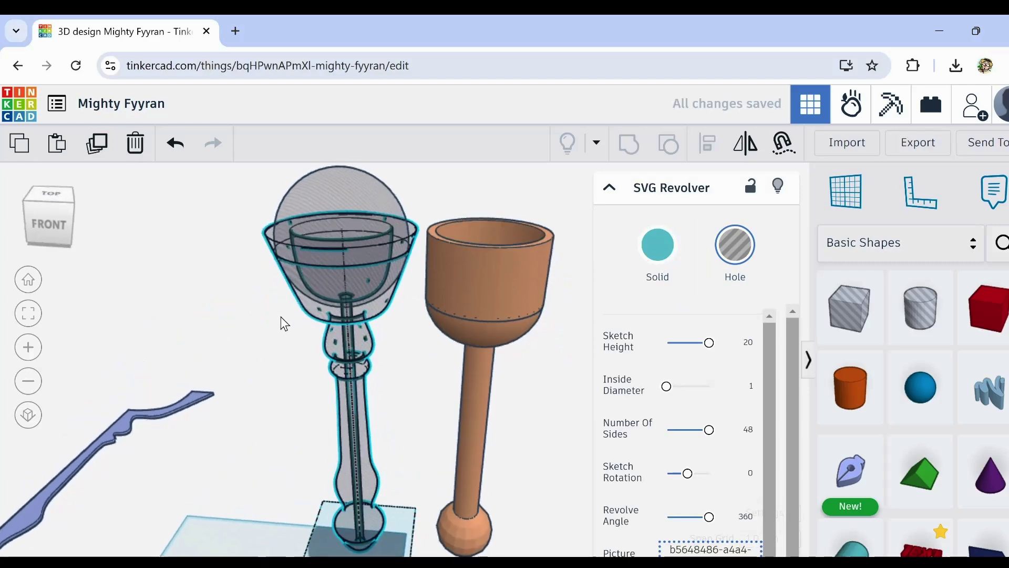
pyautogui.scroll(5, 316, 247)
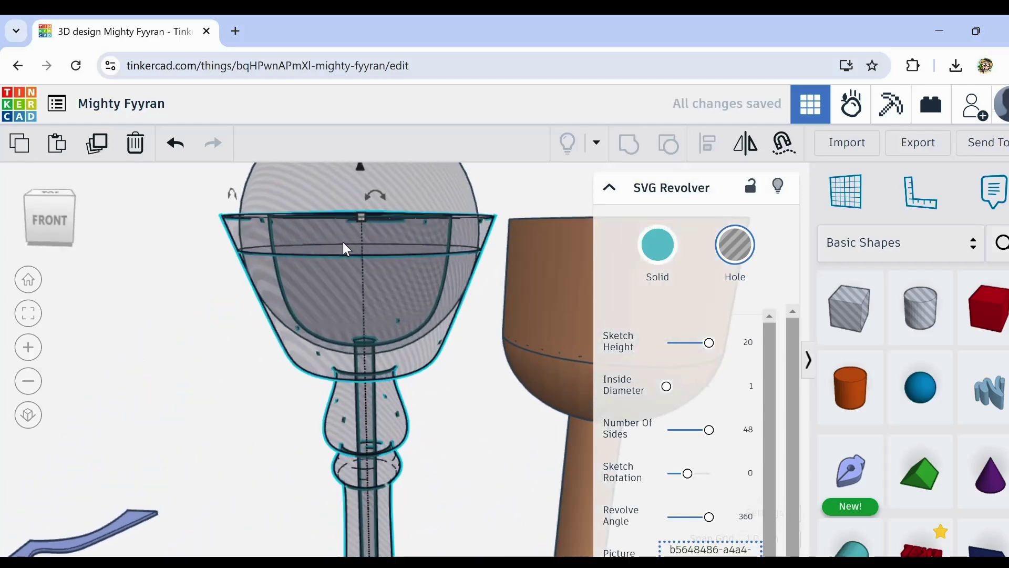
pyautogui.moveTo(343, 243); pyautogui.dragTo(319, 232, button='right')
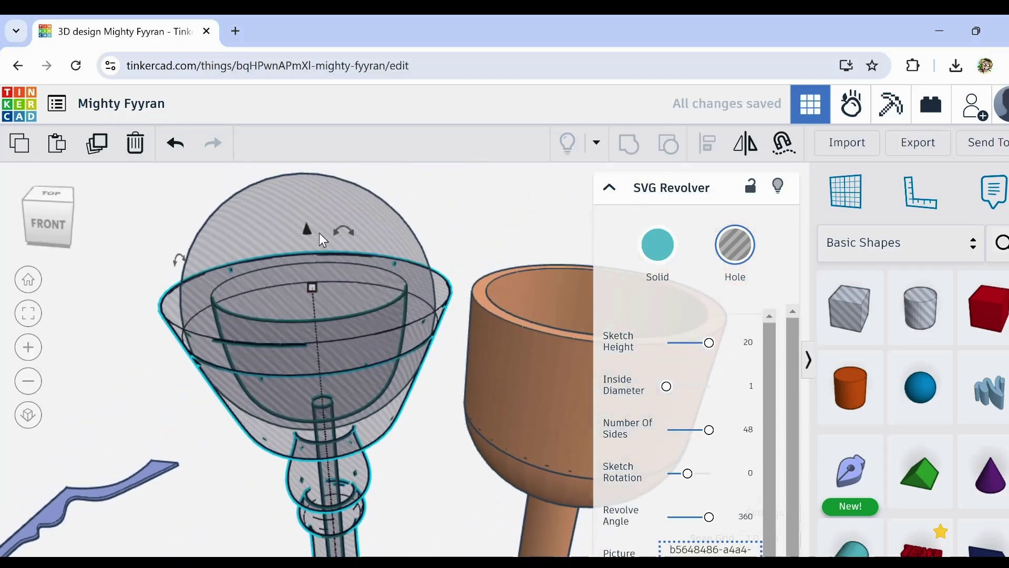
# Step: Stretch the sphere hole's height upward to about 129 mm
pyautogui.click(276, 215)
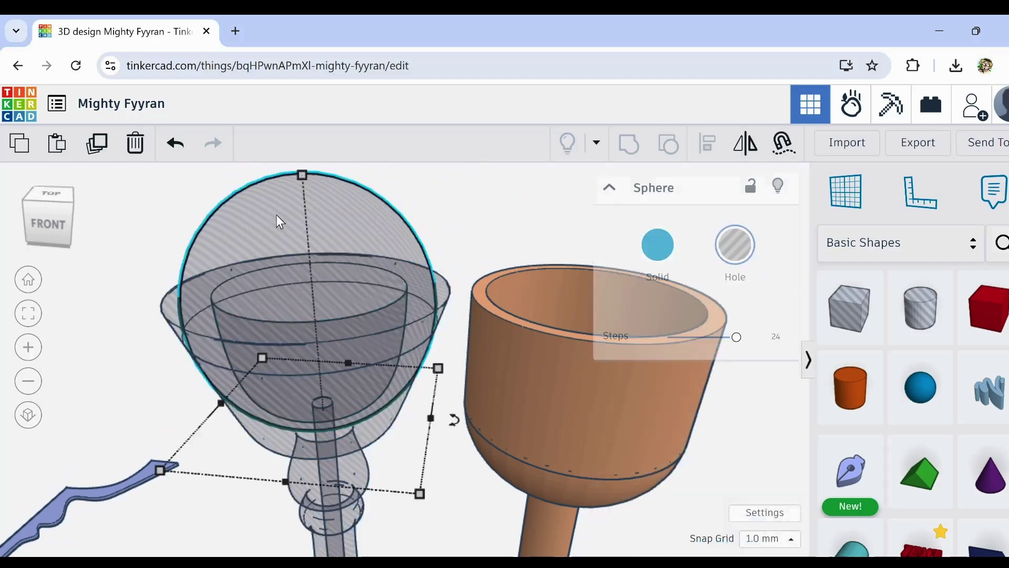
pyautogui.moveTo(302, 175); pyautogui.dragTo(304, 21)
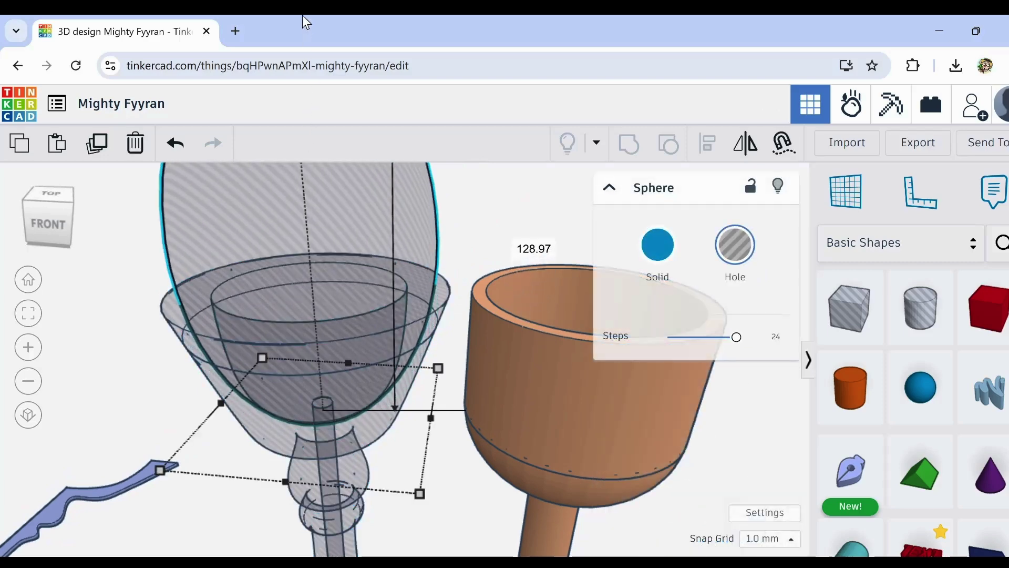
pyautogui.moveTo(247, 210); pyautogui.dragTo(247, 386, button='right')
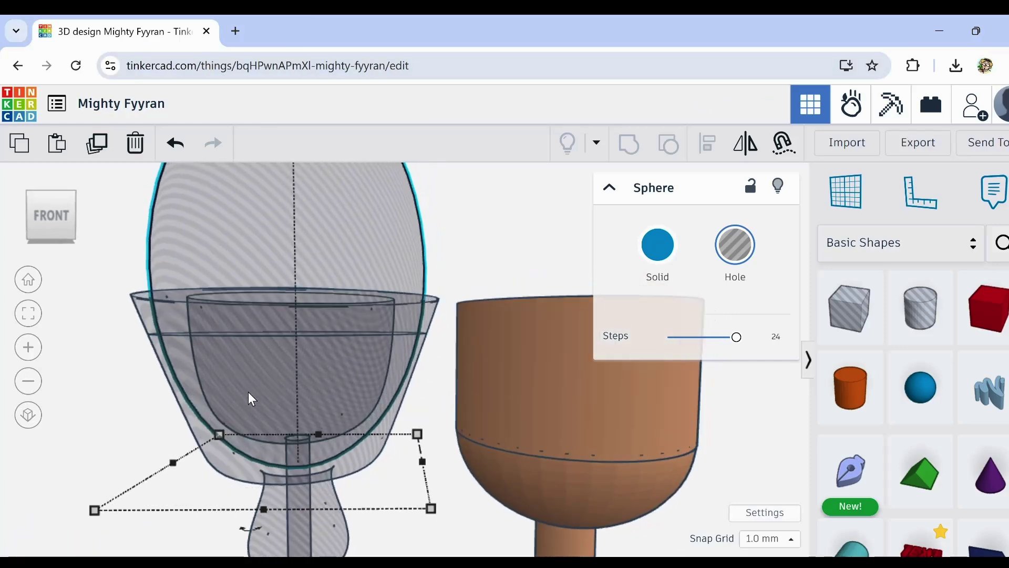
# Step: Stretch the sphere hole's height upward to about 173 mm and check its curve against the inside of the goblet's bowl
pyautogui.moveTo(270, 351)
pyautogui.mouseDown(button='right')
pyautogui.moveTo(270, 364)
pyautogui.moveTo(273, 345)
pyautogui.mouseUp(button='right')
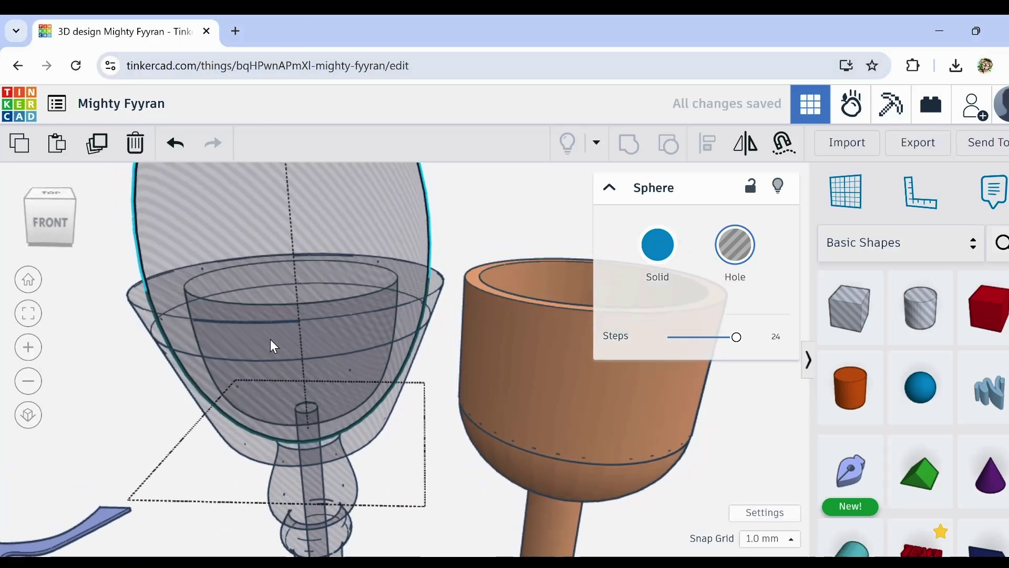
pyautogui.scroll(-3, 275, 320)
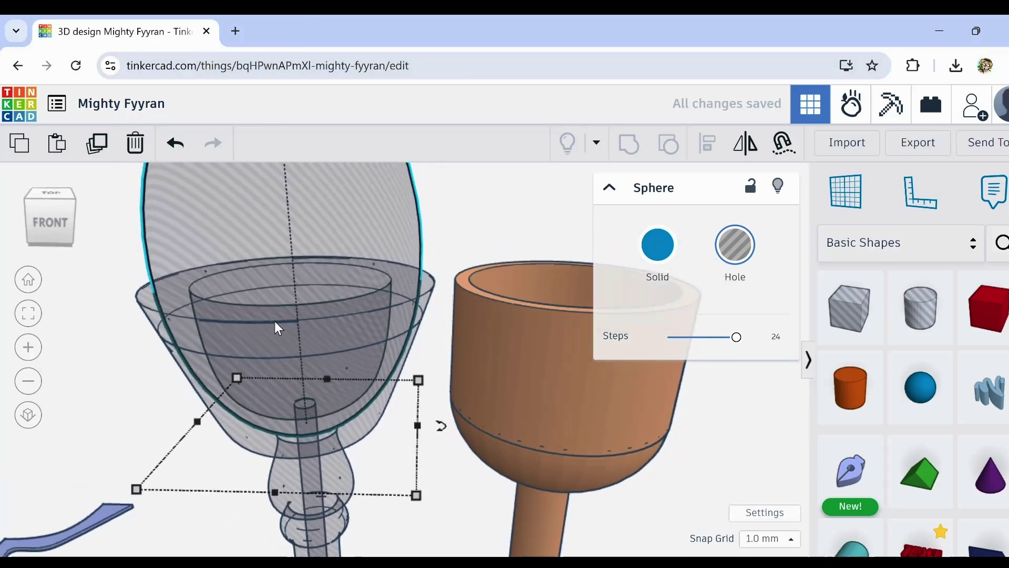
pyautogui.scroll(-3, 292, 241)
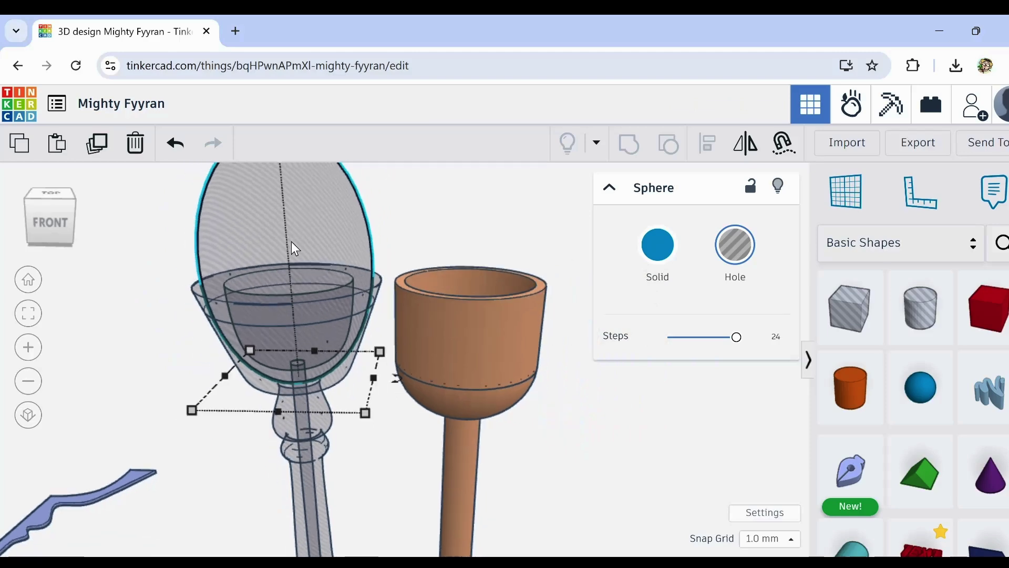
pyautogui.moveTo(292, 283)
pyautogui.mouseDown(button='middle')
pyautogui.moveTo(292, 272)
pyautogui.moveTo(293, 295)
pyautogui.mouseUp(button='middle')
pyautogui.moveTo(282, 197); pyautogui.dragTo(273, 88)
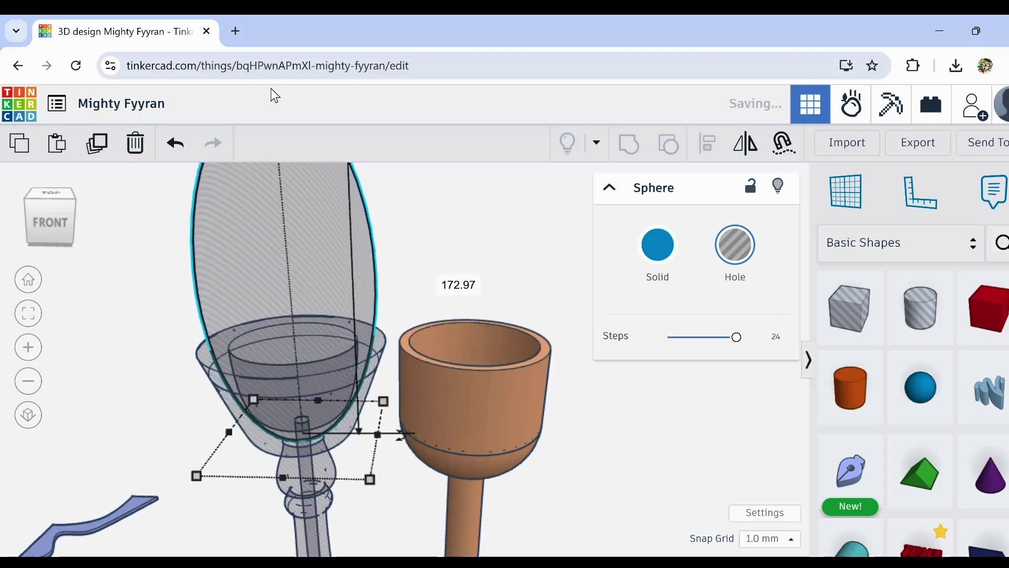
pyautogui.scroll(4, 276, 421)
pyautogui.moveTo(278, 398); pyautogui.dragTo(347, 376, button='right')
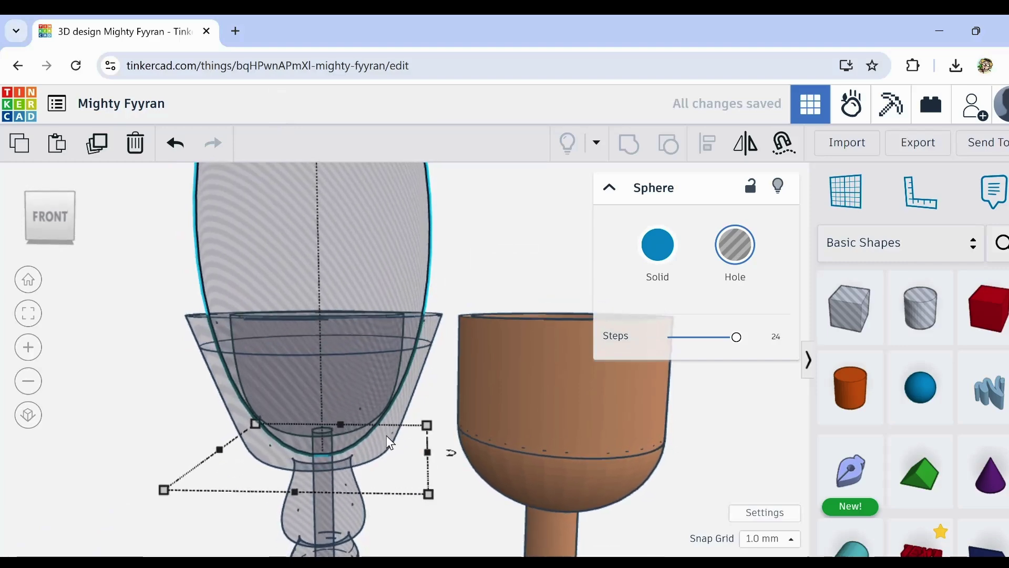
pyautogui.moveTo(326, 443); pyautogui.dragTo(368, 327, button='right')
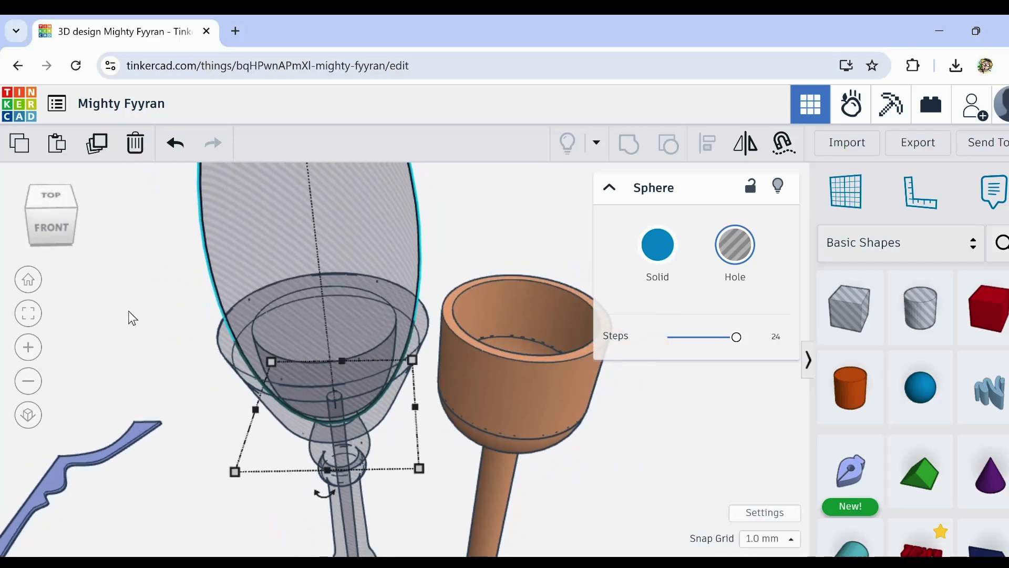
# Step: Return the goblet with the flared bowl to solid and enlarge the sphere hole's footprint to about 92 mm
pyautogui.click(238, 361)
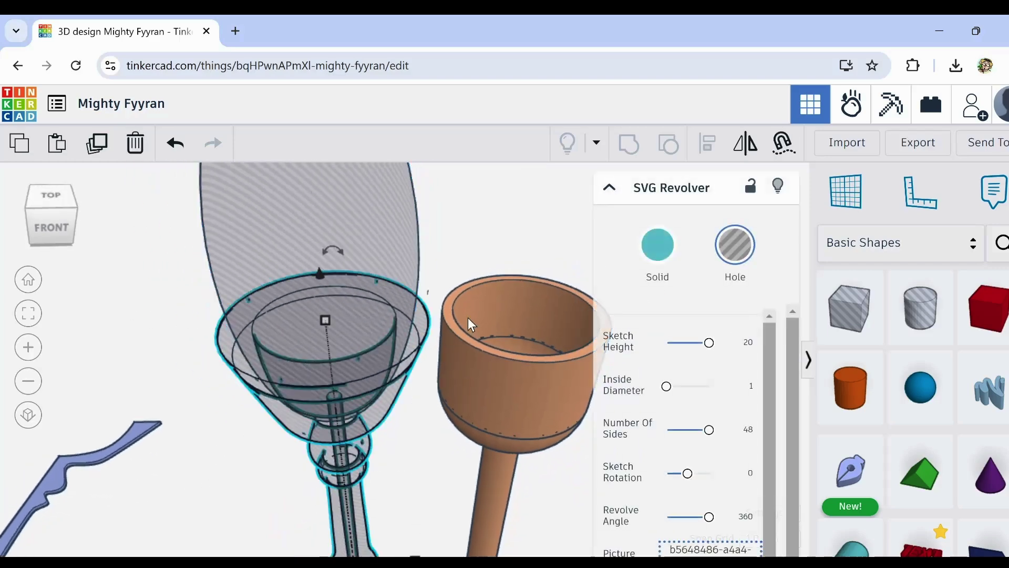
pyautogui.click(652, 249)
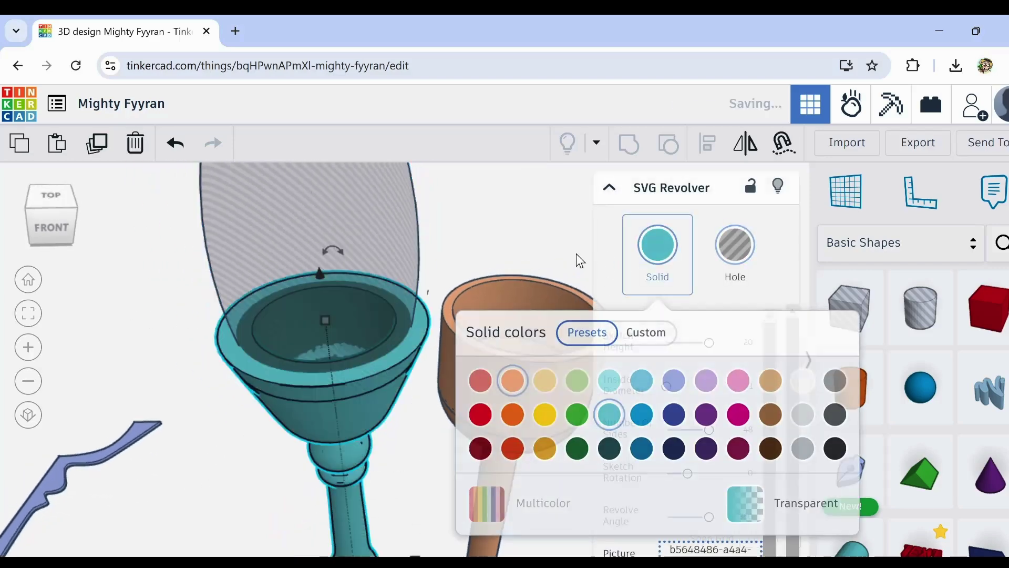
pyautogui.click(410, 255)
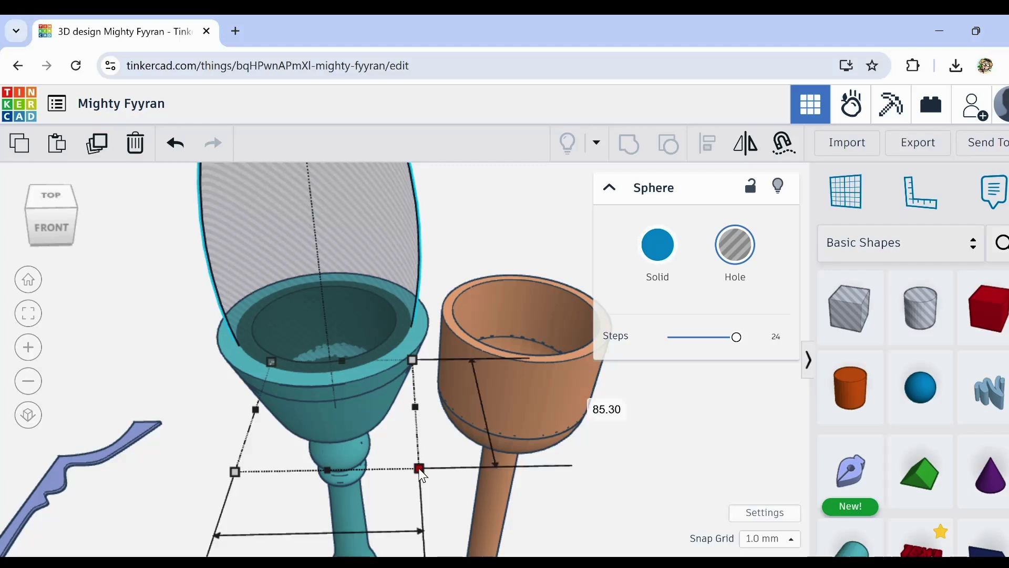
pyautogui.moveTo(421, 473); pyautogui.dragTo(425, 476)
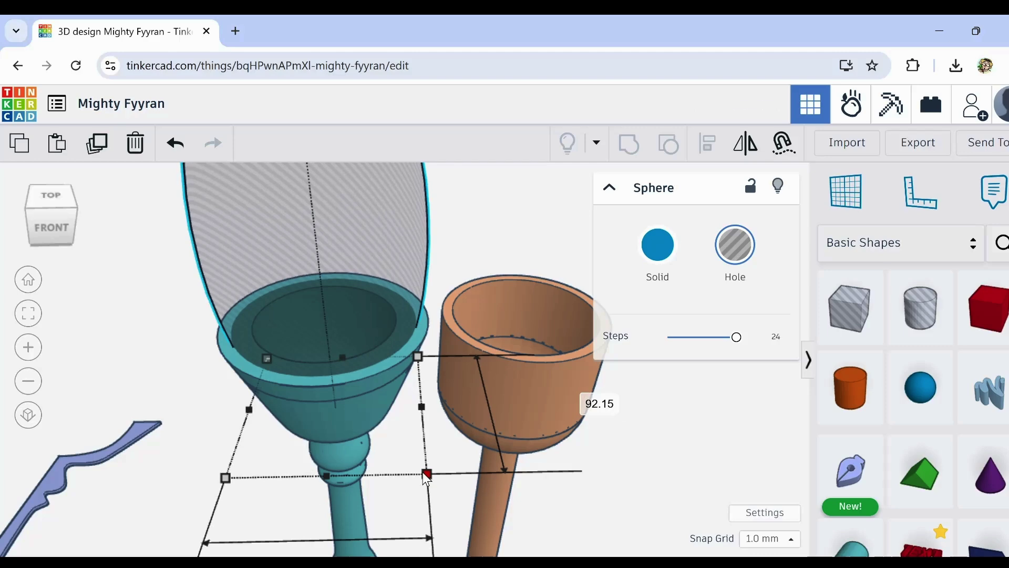
# Step: Switch the flared goblet to a hole to check how the enlarged sphere fits inside its bowl
pyautogui.click(389, 383)
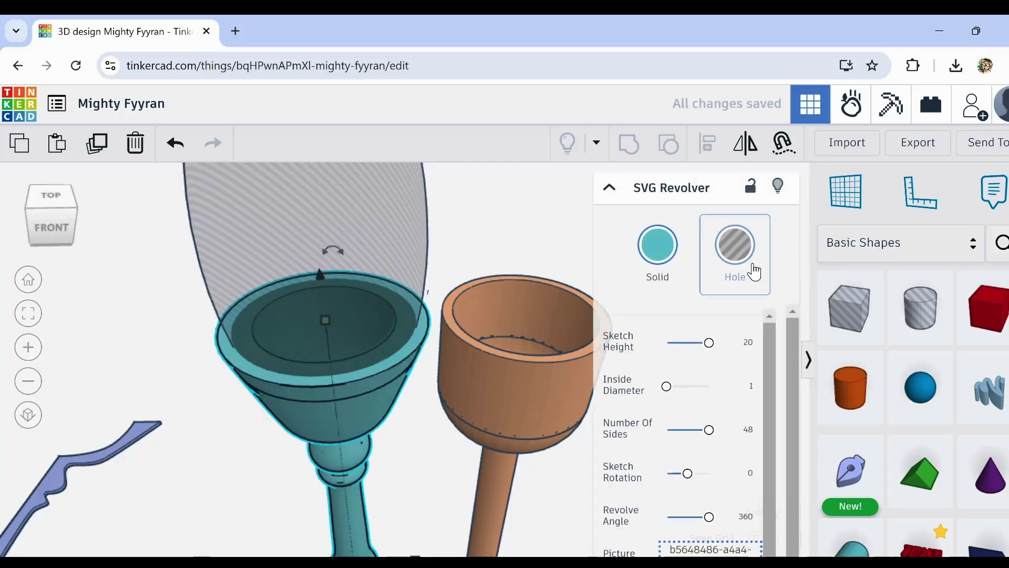
pyautogui.click(742, 252)
pyautogui.moveTo(449, 443); pyautogui.dragTo(418, 295, button='right')
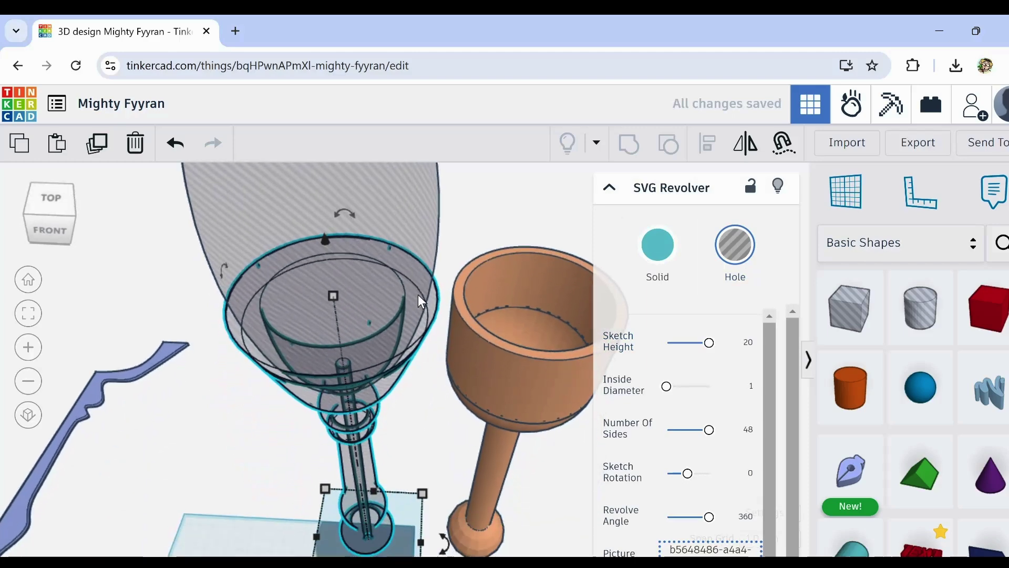
# Step: Set the flared goblet to solid teal and group it with the sphere hole to hollow out the bowl
pyautogui.click(660, 270)
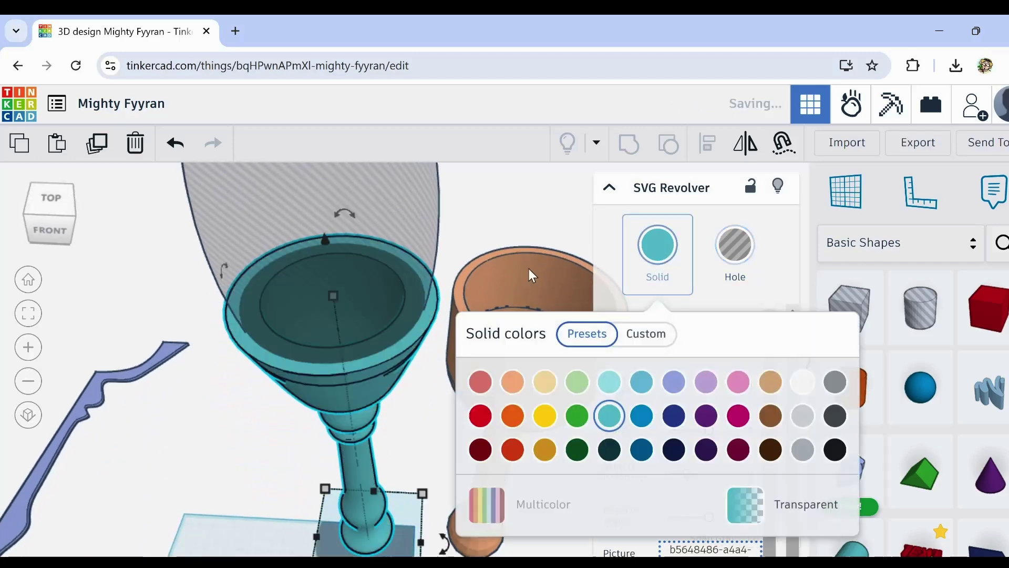
pyautogui.moveTo(184, 273); pyautogui.dragTo(296, 320)
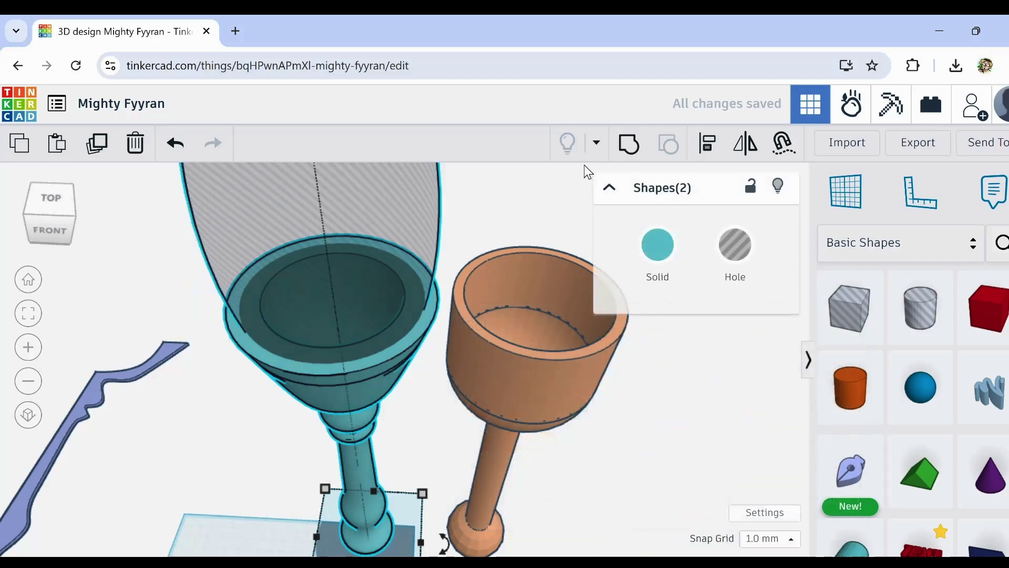
pyautogui.click(639, 151)
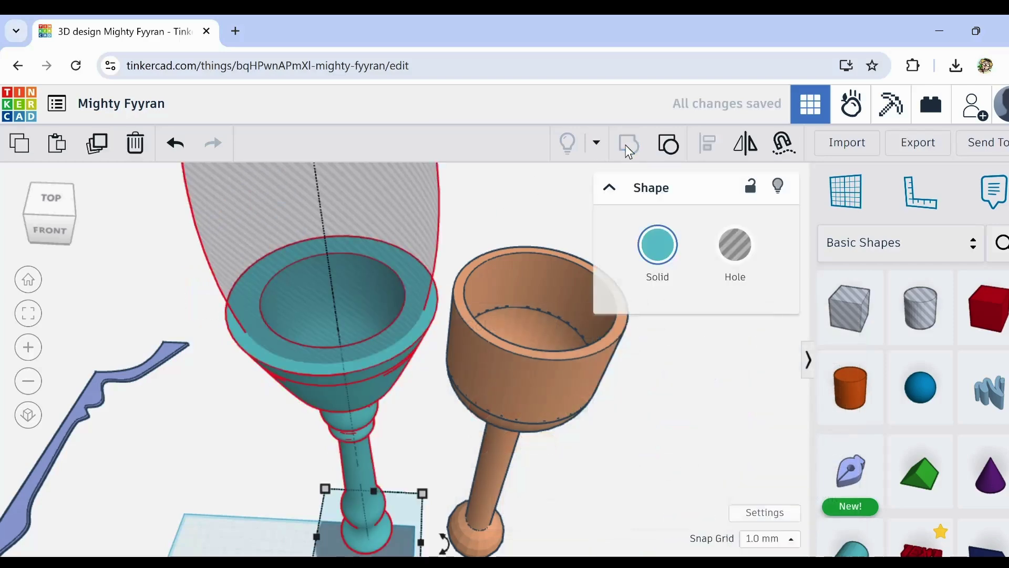
# Step: Examine the hollowed teal goblet's bowl and wall beside the orange goblet from several angles
pyautogui.moveTo(472, 256); pyautogui.dragTo(434, 342, button='right')
pyautogui.scroll(5, 327, 311)
pyautogui.scroll(-5, 327, 316)
pyautogui.scroll(5, 500, 333)
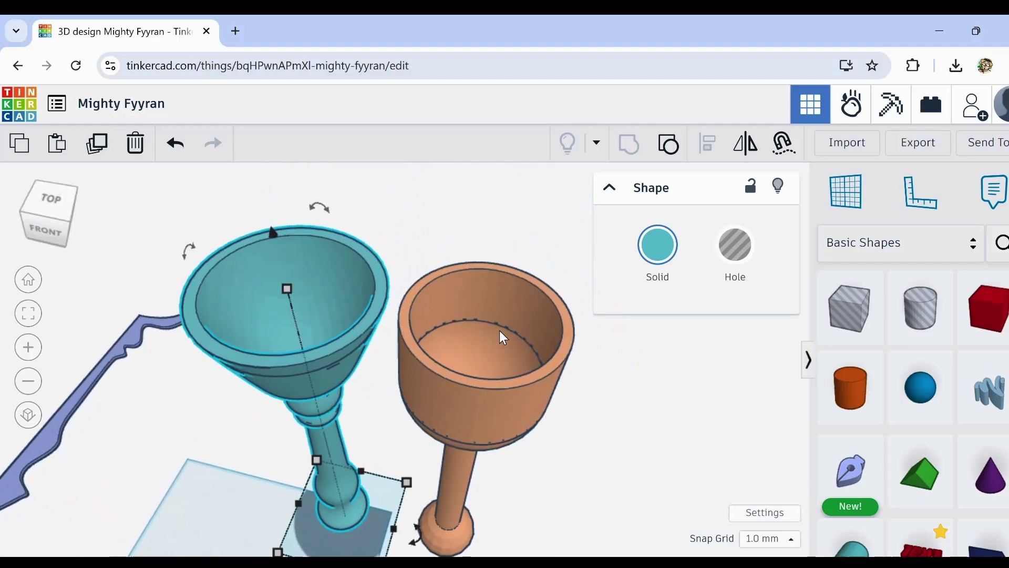
pyautogui.moveTo(500, 334); pyautogui.dragTo(507, 301, button='right')
pyautogui.scroll(5, 431, 294)
pyautogui.scroll(-2, 351, 349)
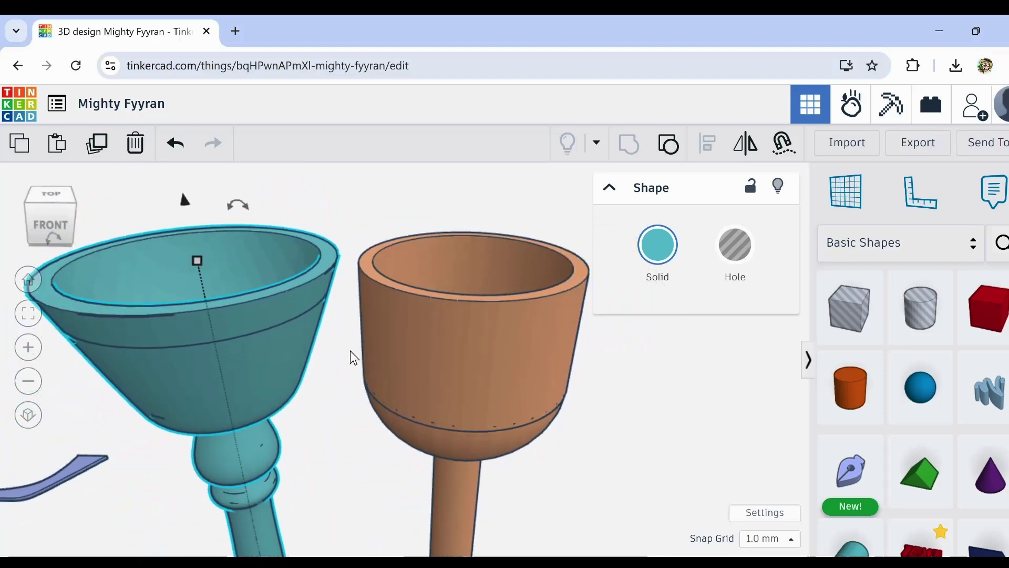
pyautogui.moveTo(351, 351); pyautogui.dragTo(429, 446, button='middle')
pyautogui.moveTo(377, 449); pyautogui.dragTo(307, 251, button='right')
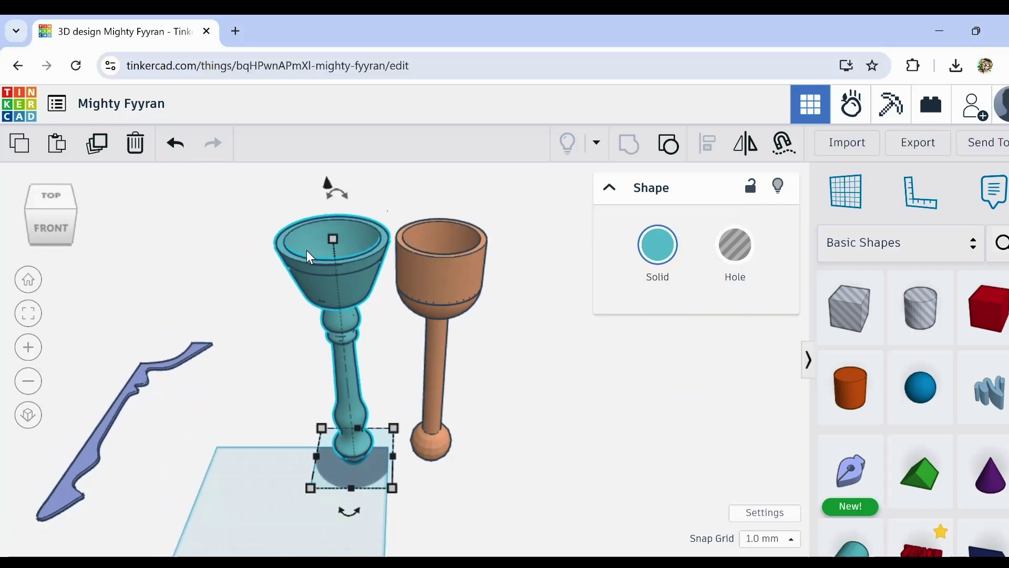
# Step: Recolour the hollowed teal goblet with the light orange preset to match the other goblet
pyautogui.click(679, 258)
pyautogui.click(513, 382)
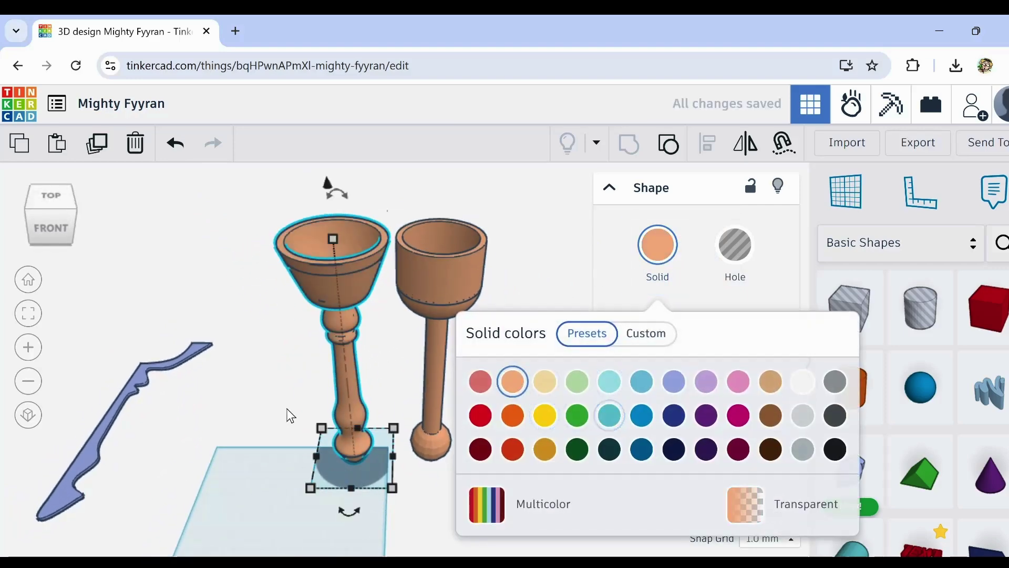
pyautogui.click(274, 388)
# Step: Move the flat blue goblet-profile sketch onto the workplane in front of the goblets
pyautogui.moveTo(234, 427); pyautogui.dragTo(157, 408, button='right')
pyautogui.moveTo(125, 421)
pyautogui.mouseDown()
pyautogui.moveTo(219, 496)
pyautogui.moveTo(216, 516)
pyautogui.moveTo(240, 507)
pyautogui.mouseUp()
pyautogui.moveTo(355, 513)
pyautogui.mouseDown(button='middle')
pyautogui.moveTo(356, 455)
pyautogui.moveTo(370, 503)
pyautogui.moveTo(395, 466)
pyautogui.moveTo(366, 459)
pyautogui.mouseUp(button='middle')
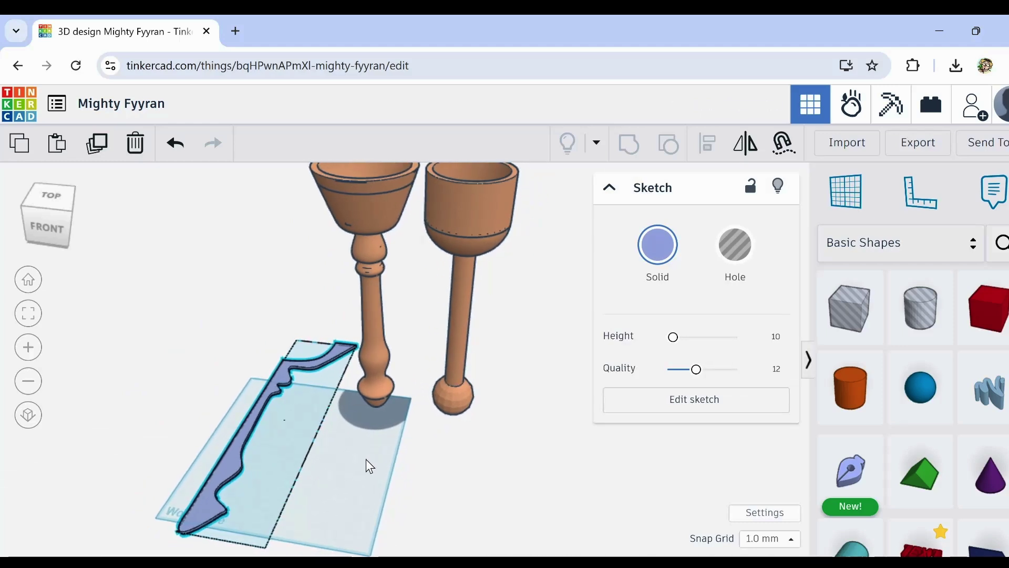
pyautogui.click(366, 459)
# Step: Rotate the blue profile sketch upright and move it forward on the workplane
pyautogui.moveTo(245, 377)
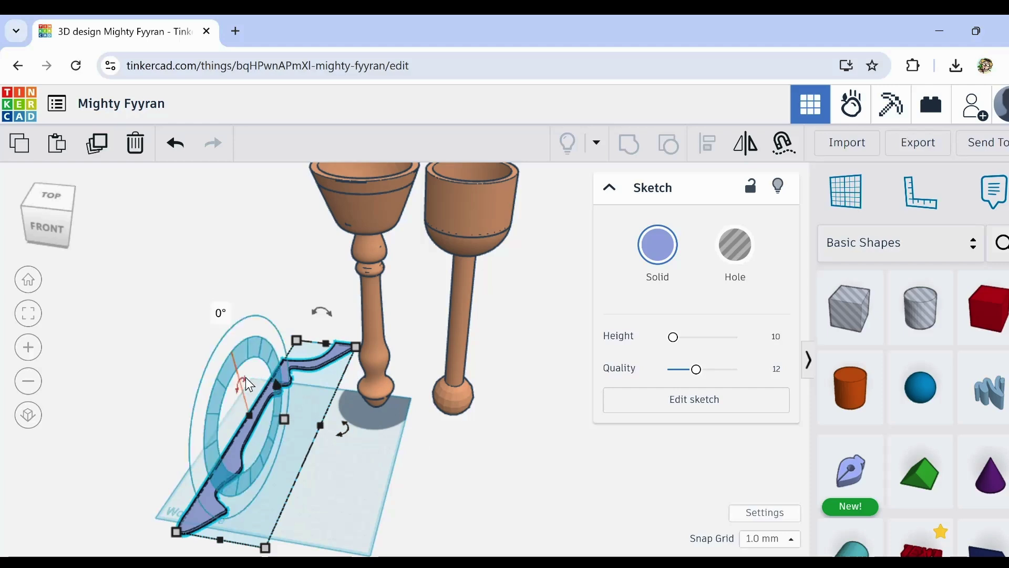
pyautogui.moveTo(244, 374)
pyautogui.mouseDown()
pyautogui.moveTo(213, 418)
pyautogui.moveTo(213, 456)
pyautogui.mouseUp()
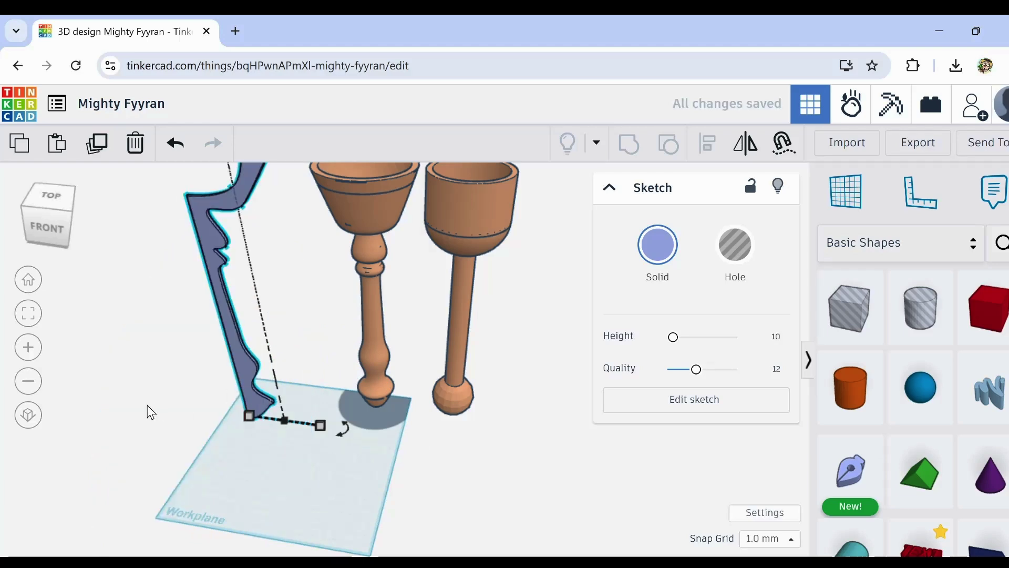
pyautogui.moveTo(151, 412)
pyautogui.mouseDown(button='right')
pyautogui.moveTo(244, 415)
pyautogui.moveTo(135, 431)
pyautogui.moveTo(232, 400)
pyautogui.mouseUp(button='right')
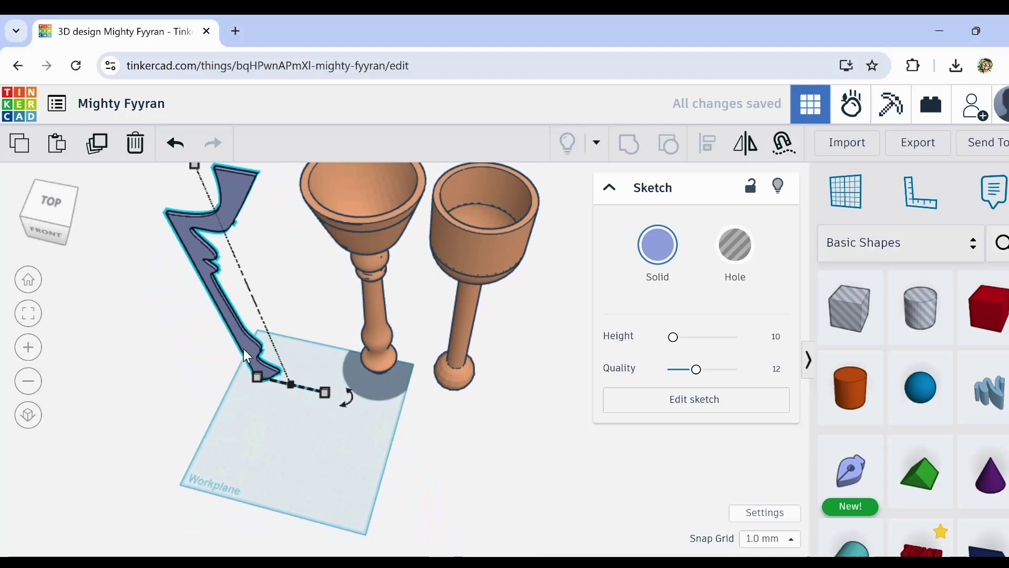
pyautogui.moveTo(249, 344)
pyautogui.mouseDown()
pyautogui.moveTo(282, 377)
pyautogui.moveTo(294, 410)
pyautogui.mouseUp()
# Step: Compare the upright profile sketch's contours with the stem and bowl of the revolved goblet
pyautogui.moveTo(262, 475)
pyautogui.mouseDown(button='right')
pyautogui.moveTo(306, 446)
pyautogui.moveTo(307, 469)
pyautogui.moveTo(261, 424)
pyautogui.moveTo(387, 252)
pyautogui.mouseUp(button='right')
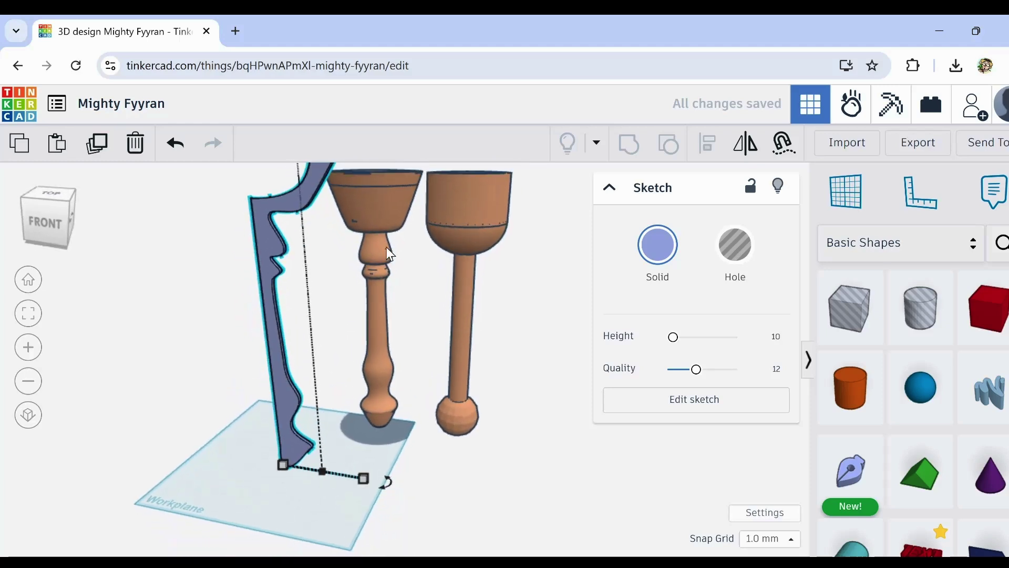
pyautogui.scroll(5, 381, 247)
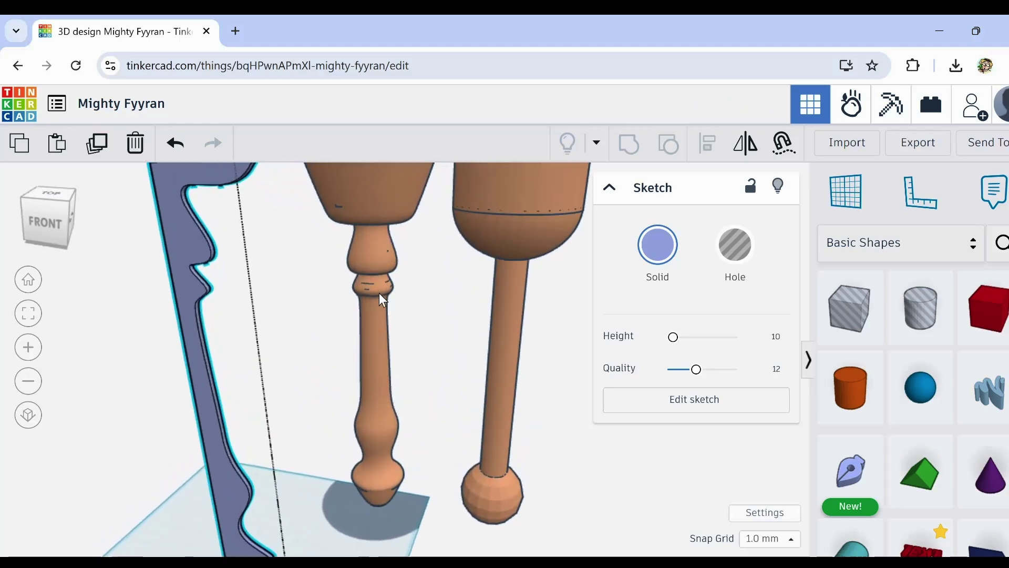
pyautogui.scroll(-5, 379, 287)
pyautogui.moveTo(334, 304)
pyautogui.mouseDown(button='right')
pyautogui.moveTo(342, 365)
pyautogui.moveTo(380, 349)
pyautogui.moveTo(342, 330)
pyautogui.mouseUp(button='right')
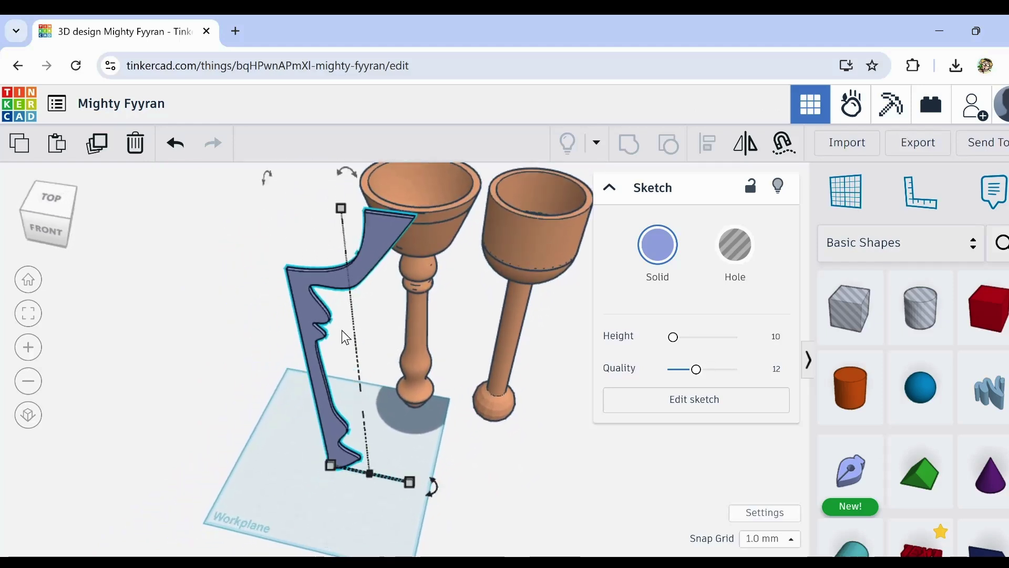
pyautogui.scroll(1, 319, 339)
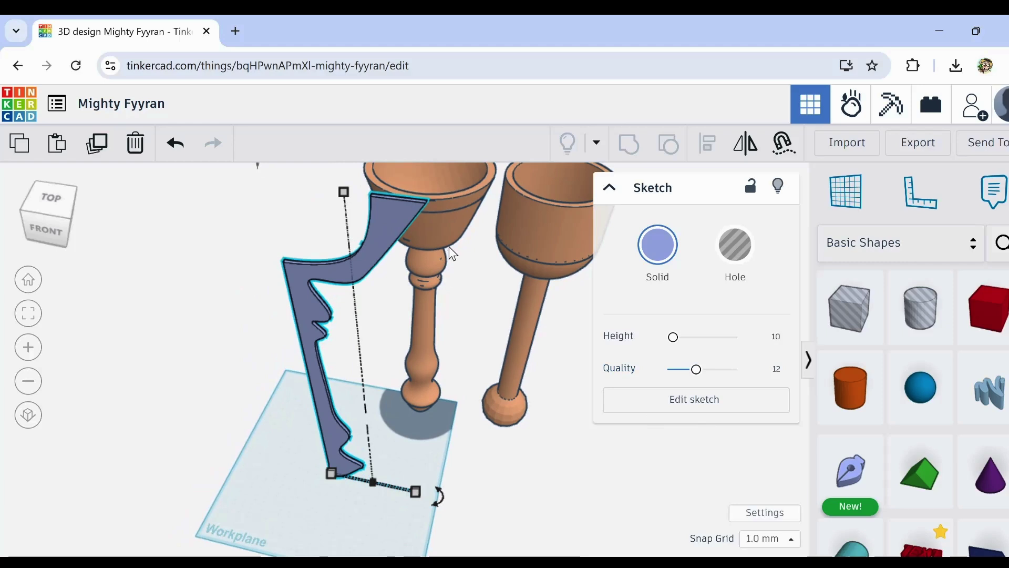
pyautogui.moveTo(449, 247); pyautogui.dragTo(430, 257, button='right')
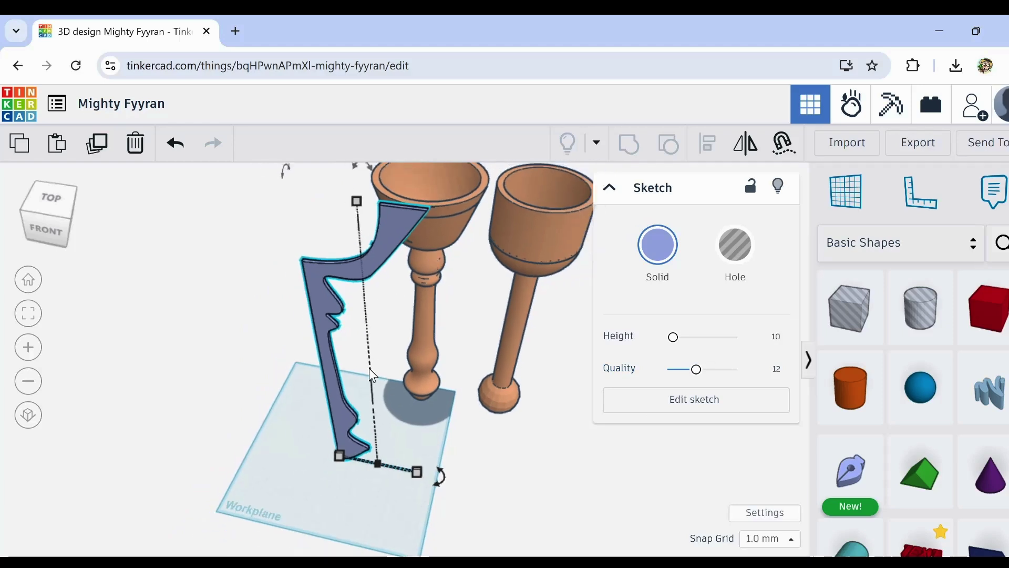
pyautogui.moveTo(369, 368)
pyautogui.mouseDown(button='right')
pyautogui.moveTo(412, 416)
pyautogui.moveTo(380, 391)
pyautogui.moveTo(375, 372)
pyautogui.mouseUp(button='right')
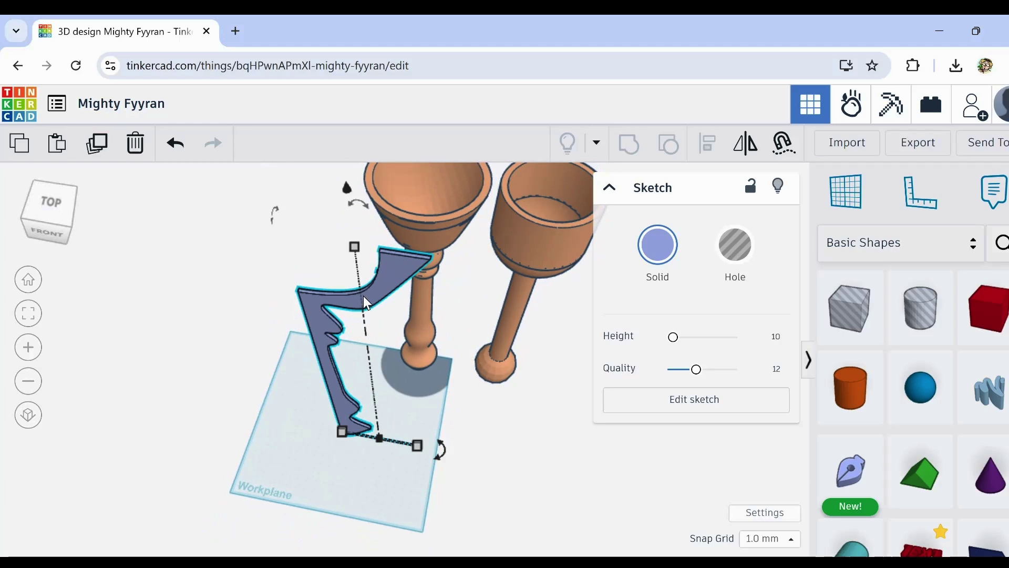
pyautogui.moveTo(364, 300)
pyautogui.mouseDown(button='right')
pyautogui.moveTo(368, 371)
pyautogui.moveTo(407, 364)
pyautogui.moveTo(320, 325)
pyautogui.moveTo(330, 352)
pyautogui.mouseUp(button='right')
# Step: Duplicate the upright profile sketch and shift the copy left along the workplane, clear of the original's foot
pyautogui.click(374, 465)
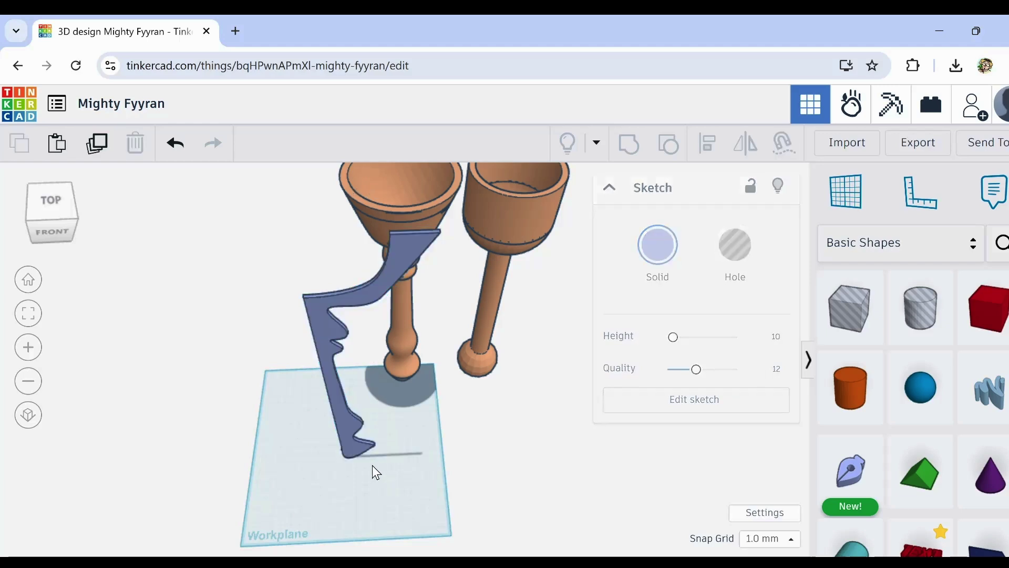
pyautogui.click(344, 424)
pyautogui.scroll(2, 347, 463)
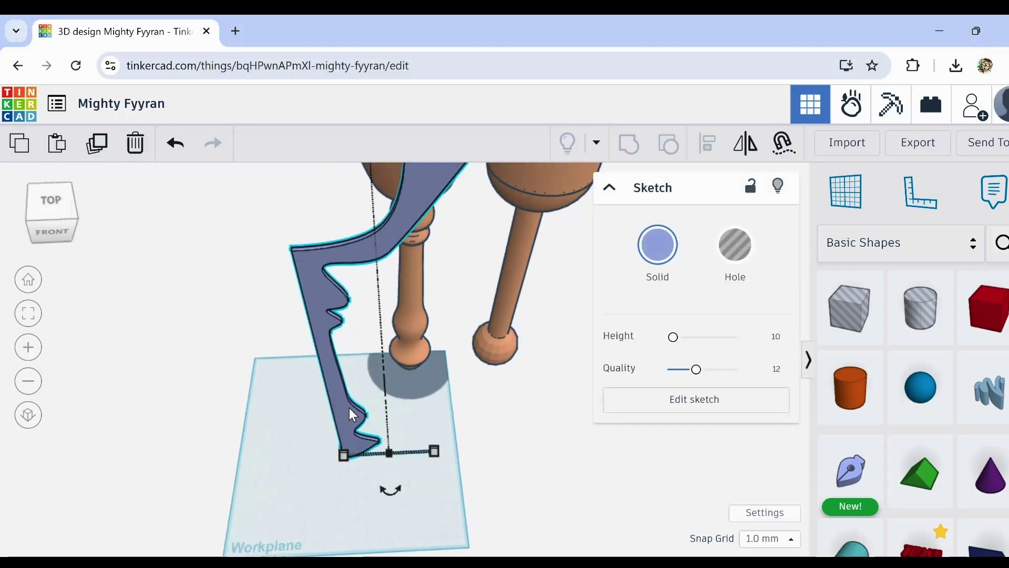
pyautogui.scroll(-1, 349, 408)
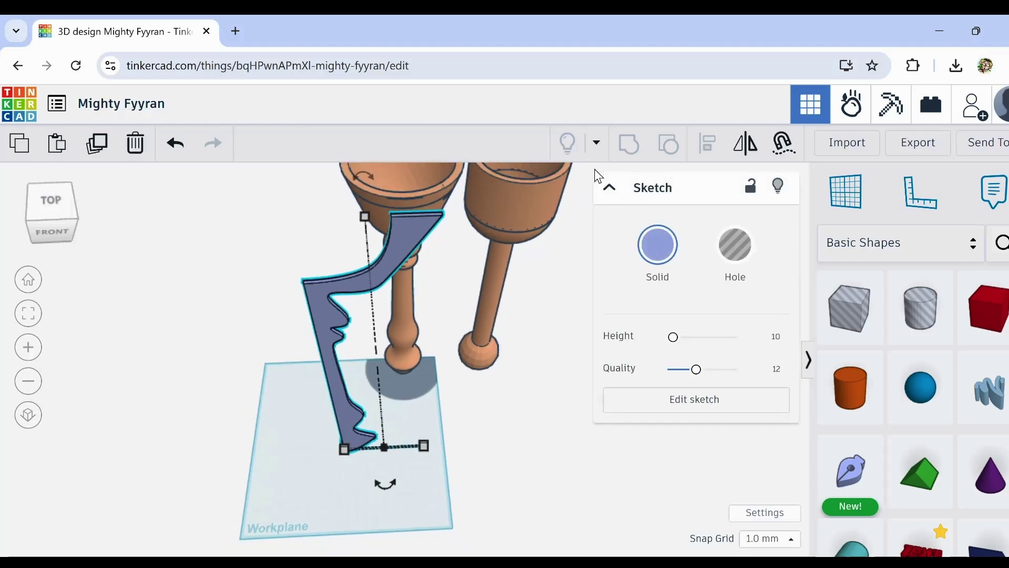
pyautogui.click(93, 143)
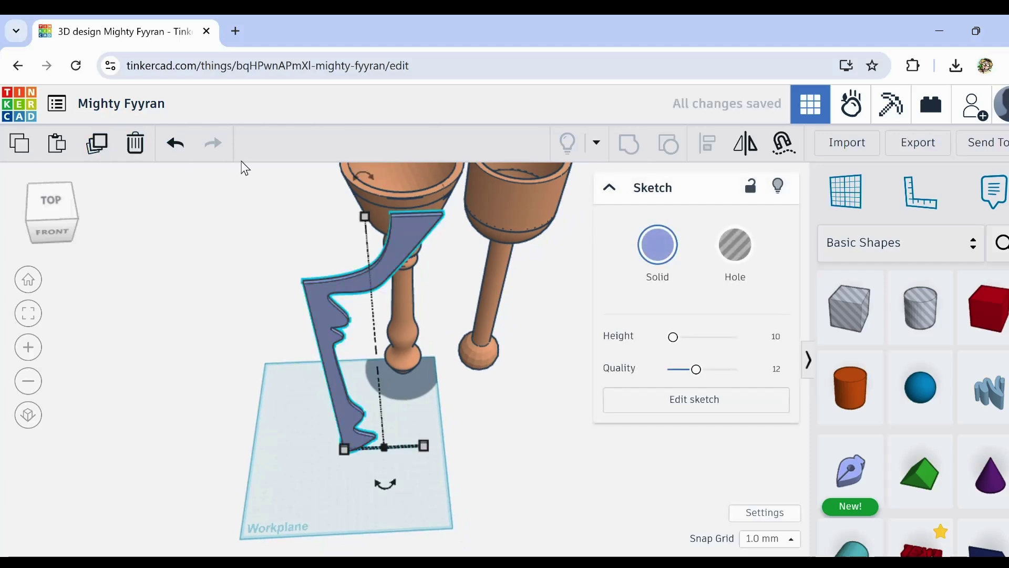
pyautogui.press('Left')
pyautogui.press('Left')
pyautogui.press('Left')
pyautogui.press('Left')
pyautogui.press('Left')
pyautogui.press('Left')
pyautogui.press('Left')
pyautogui.press('Left')
pyautogui.press('Left')
pyautogui.press('Left')
pyautogui.press('Left')
pyautogui.press('Left')
pyautogui.press('Left')
pyautogui.press('Left')
pyautogui.press('Left')
pyautogui.press('Left')
pyautogui.press('Left')
pyautogui.press('Left')
pyautogui.press('Left')
pyautogui.press('Left')
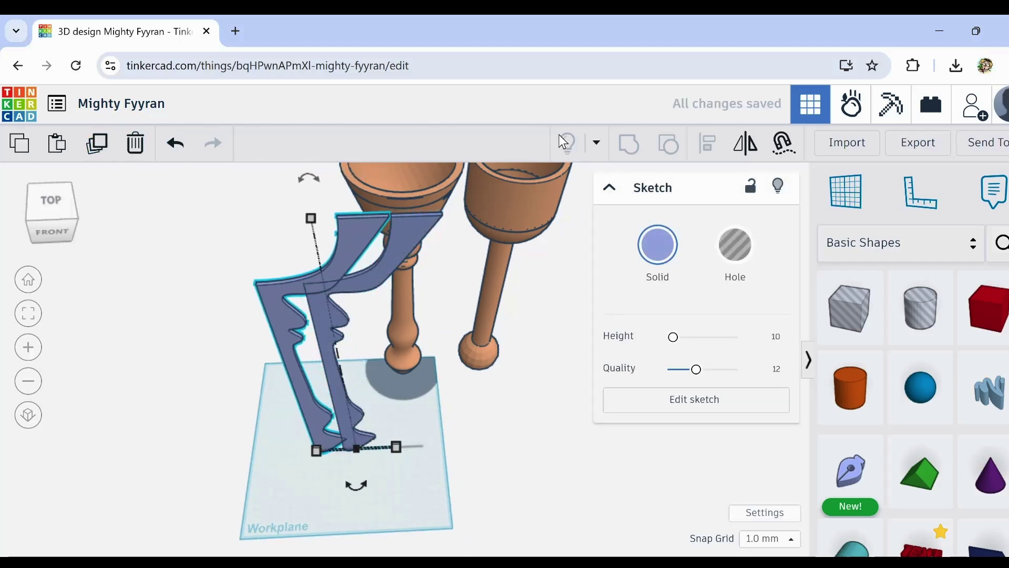
pyautogui.press('Left')
pyautogui.press('Left')
pyautogui.press('Left')
pyautogui.press('Left')
pyautogui.press('Left')
pyautogui.press('Left')
pyautogui.press('Left')
pyautogui.press('Left')
pyautogui.press('Left')
pyautogui.press('Left')
# Step: Mirror the copied half-profile horizontally so the two halves form a symmetrical goblet cross-section
pyautogui.click(750, 148)
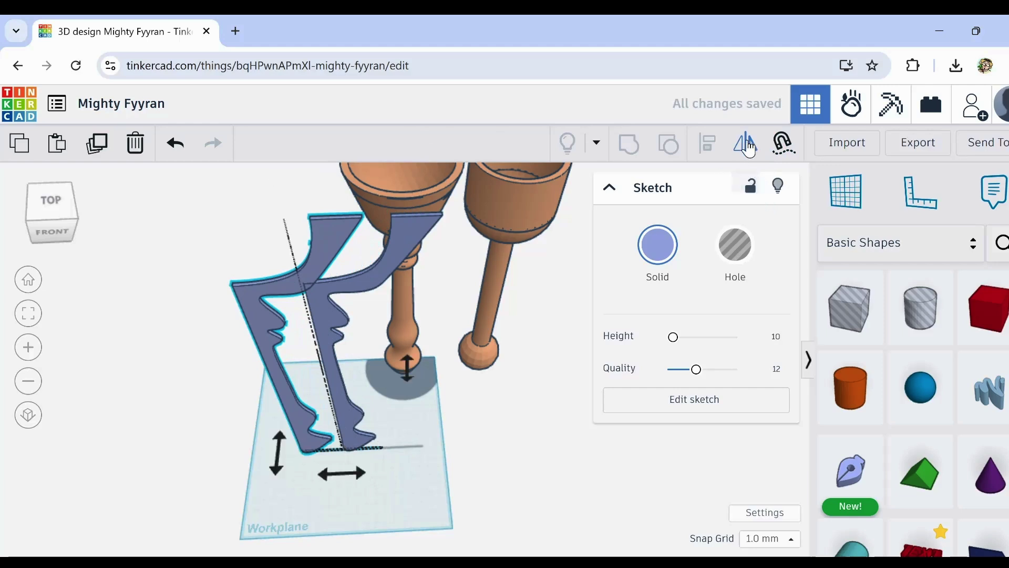
pyautogui.click(326, 476)
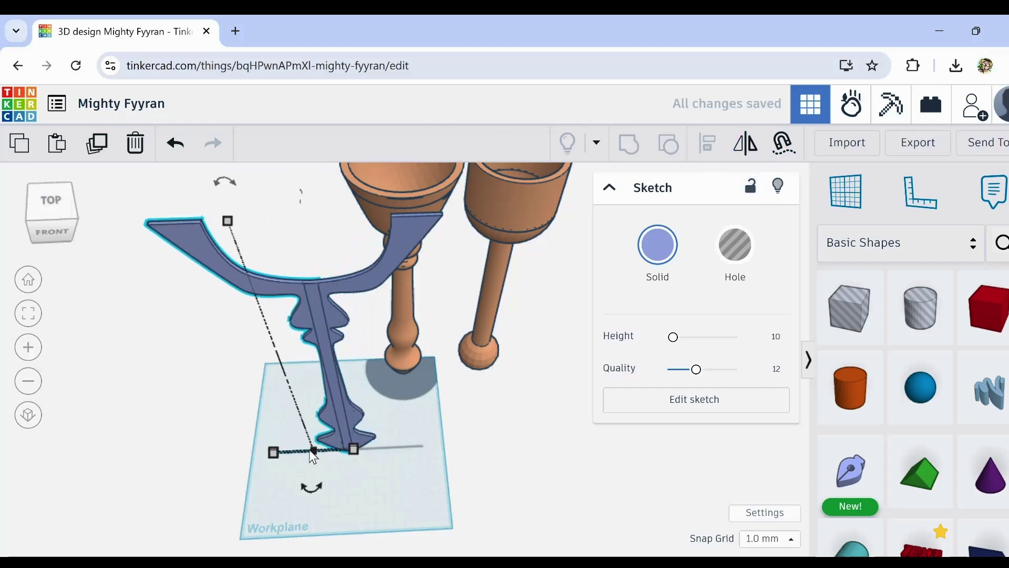
pyautogui.scroll(2, 331, 371)
pyautogui.moveTo(330, 370)
pyautogui.mouseDown(button='right')
pyautogui.moveTo(335, 320)
pyautogui.moveTo(333, 345)
pyautogui.mouseUp(button='right')
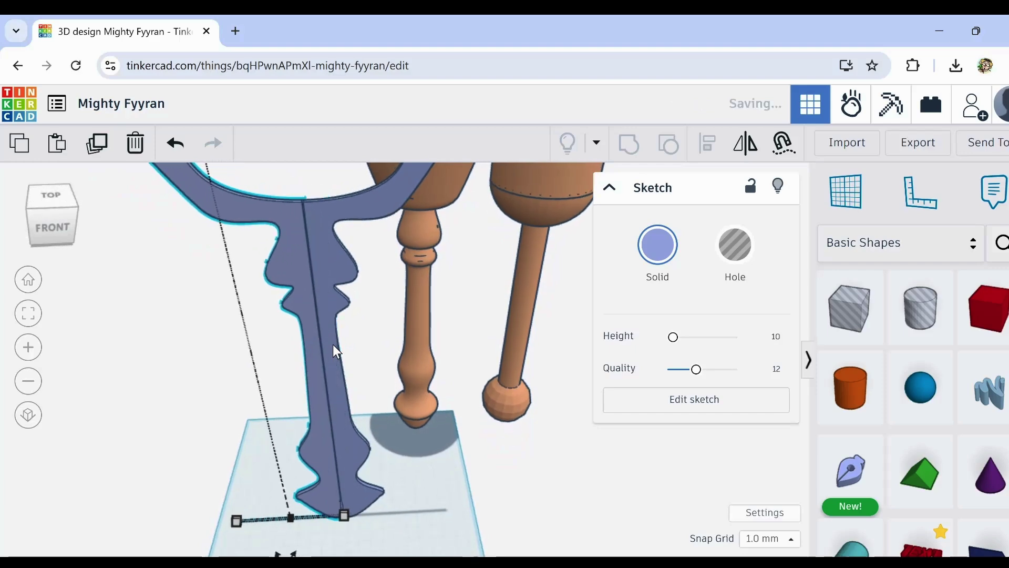
pyautogui.scroll(-5, 334, 345)
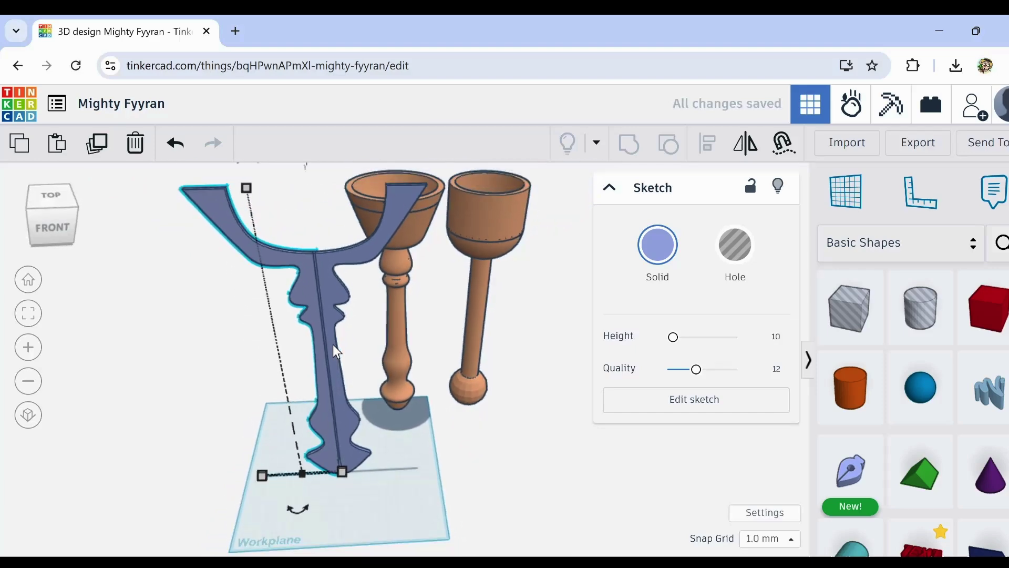
# Step: Nudge the mirrored half sideways along the workplane so its stem slightly overlaps the original half's stem
pyautogui.press('Right')
pyautogui.press('Right')
pyautogui.press('Right')
pyautogui.press('Right')
pyautogui.press('Right')
pyautogui.press('Right')
pyautogui.press('Right')
pyautogui.press('Right')
pyautogui.press('Right')
pyautogui.press('Right')
pyautogui.press('Right')
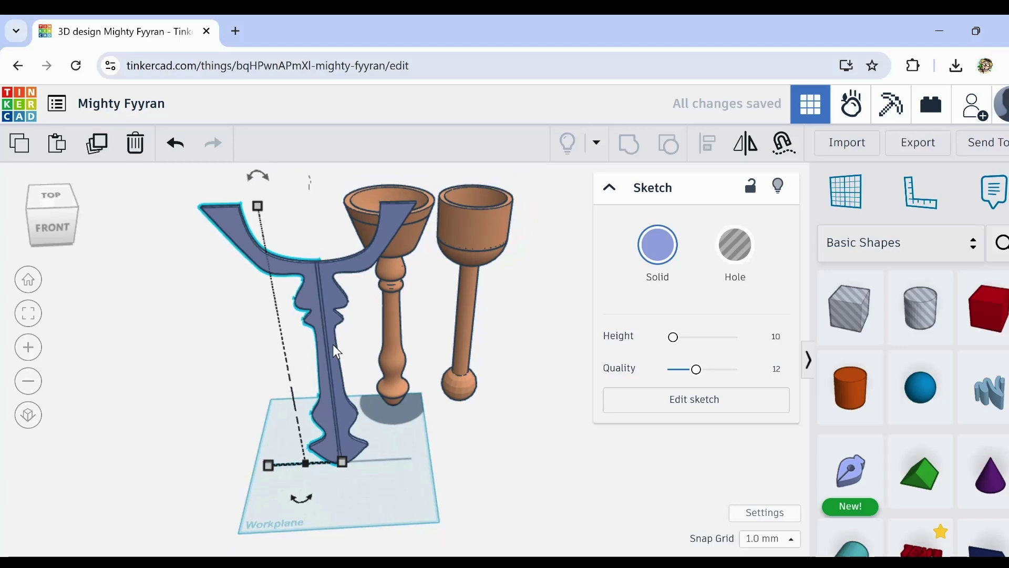
pyautogui.press('Left')
pyautogui.press('Left')
pyautogui.press('Left')
pyautogui.press('Left')
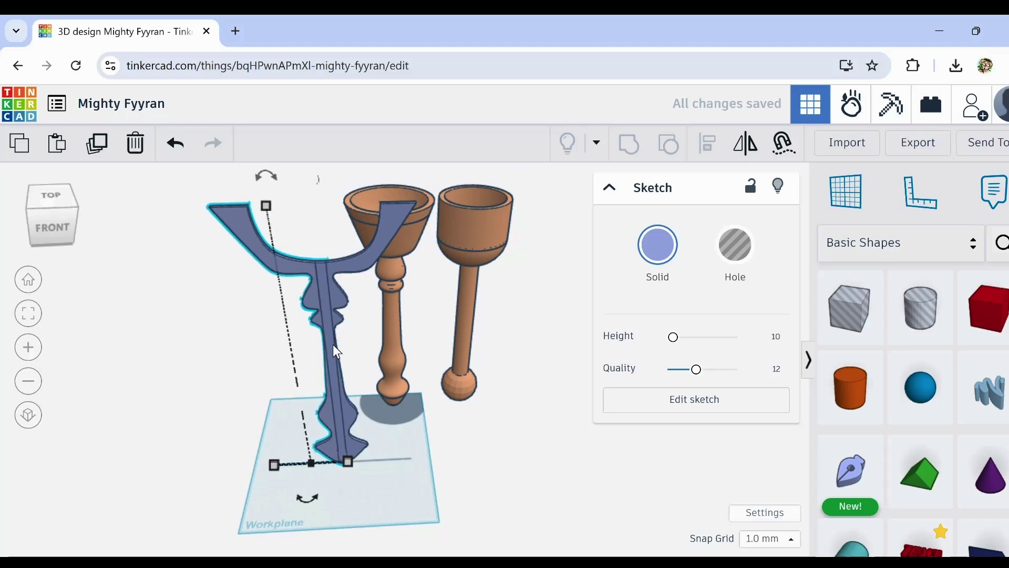
pyautogui.press('Left')
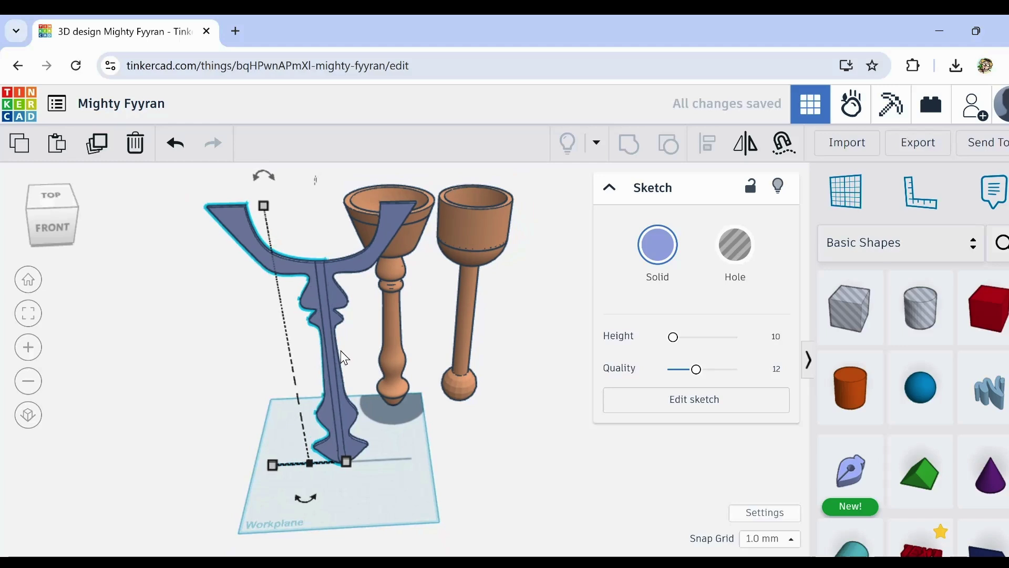
# Step: Select both mirrored profile halves and group them into a single goblet cross-section
pyautogui.click(330, 242)
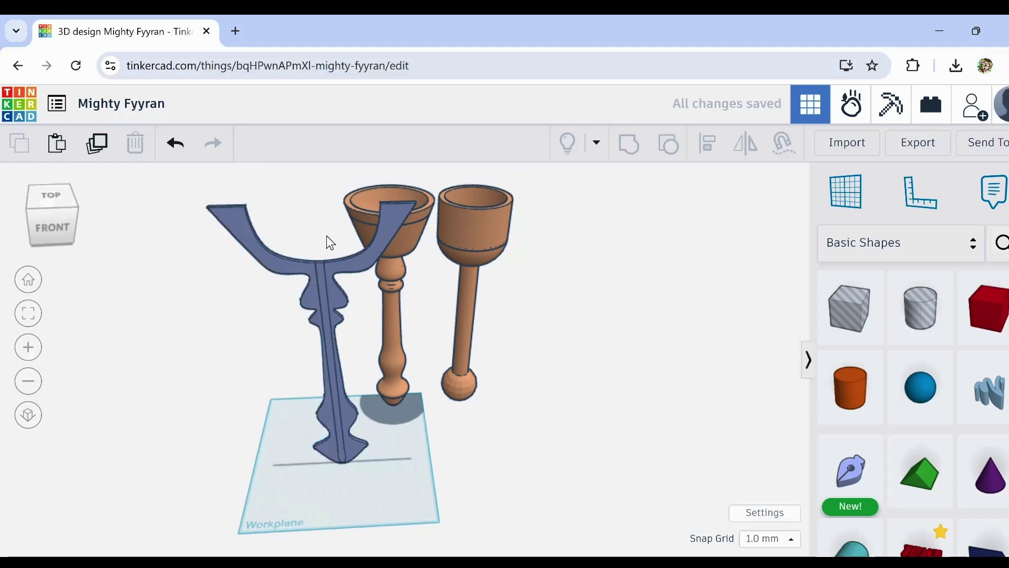
pyautogui.moveTo(303, 307); pyautogui.dragTo(304, 309)
pyautogui.click(628, 150)
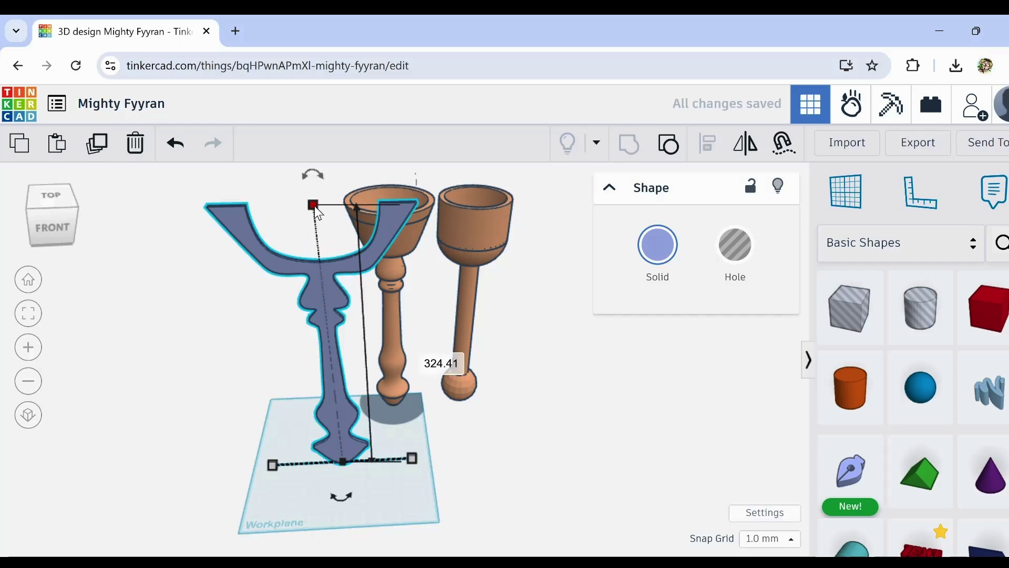
# Step: Try the grouped profile at 395 mm tall, reduce its height to 309 mm, and shorten it slightly further
pyautogui.moveTo(315, 207); pyautogui.dragTo(317, 116)
pyautogui.moveTo(445, 330); pyautogui.dragTo(427, 410, button='middle')
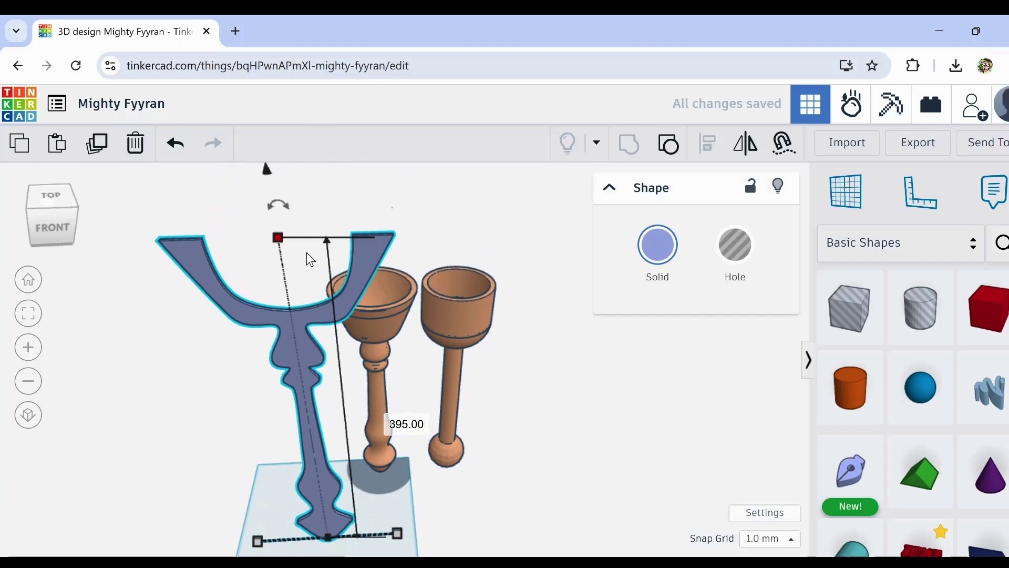
pyautogui.moveTo(277, 236); pyautogui.dragTo(281, 338)
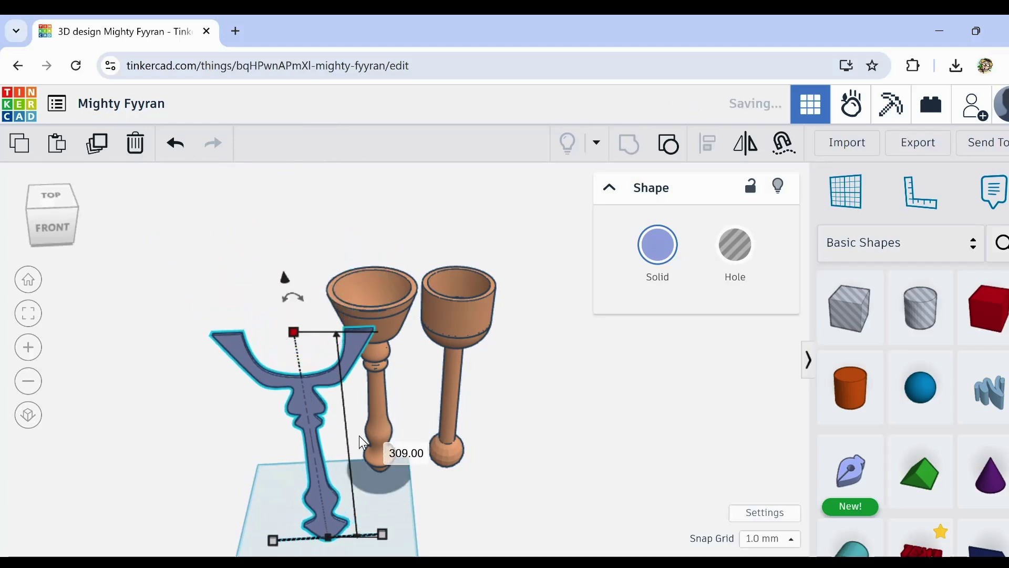
pyautogui.moveTo(358, 436); pyautogui.dragTo(329, 486, button='right')
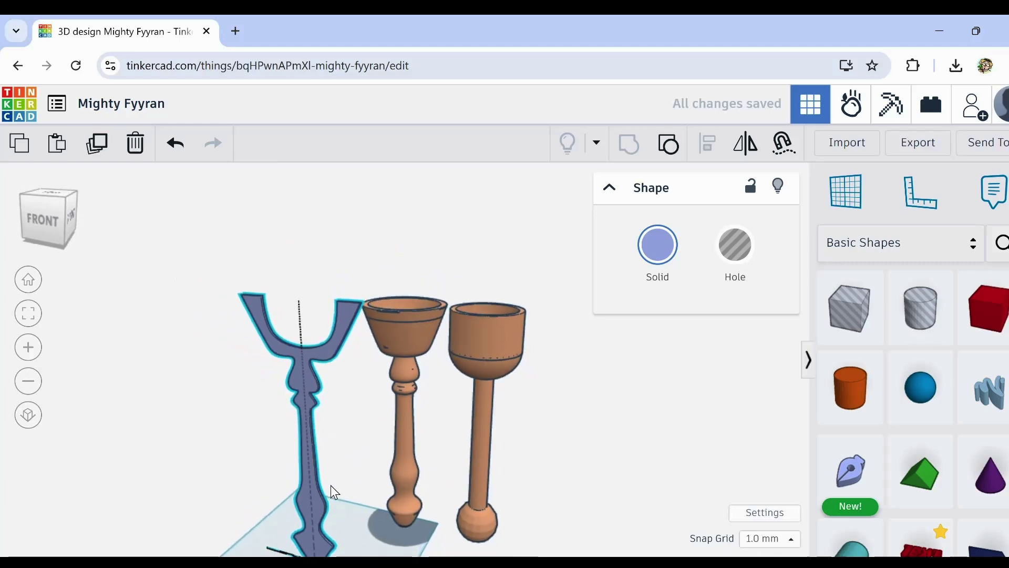
pyautogui.moveTo(296, 302)
pyautogui.mouseDown()
pyautogui.moveTo(291, 337)
pyautogui.moveTo(293, 319)
pyautogui.mouseUp()
# Step: Move the two brown goblets together away from the workplane, clear of the blue profile
pyautogui.moveTo(256, 458); pyautogui.dragTo(423, 437, button='right')
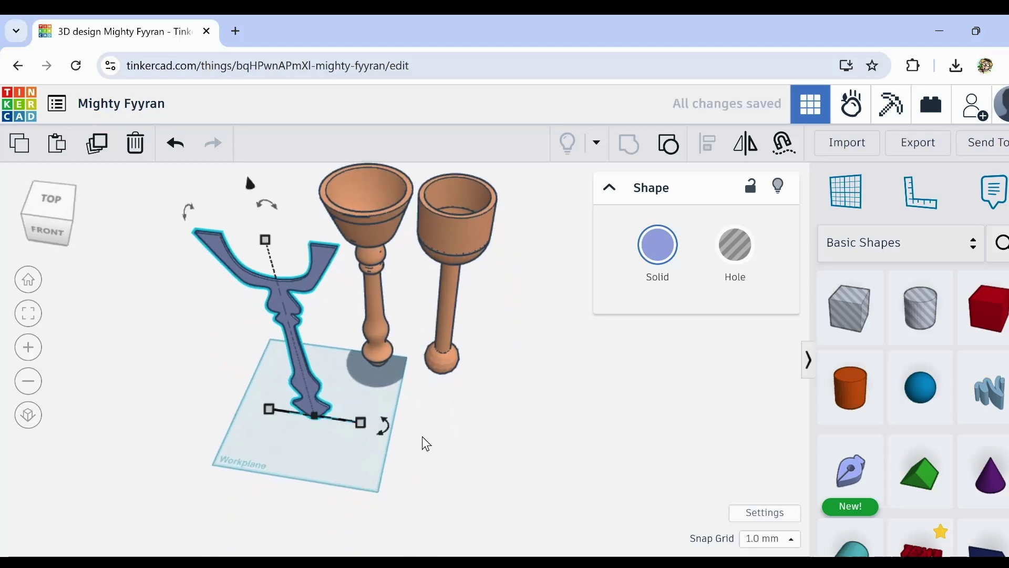
pyautogui.click(362, 330)
pyautogui.keyDown('shift'); pyautogui.click(446, 352); pyautogui.keyUp('shift')
pyautogui.moveTo(440, 348); pyautogui.dragTo(500, 311)
pyautogui.click(377, 482)
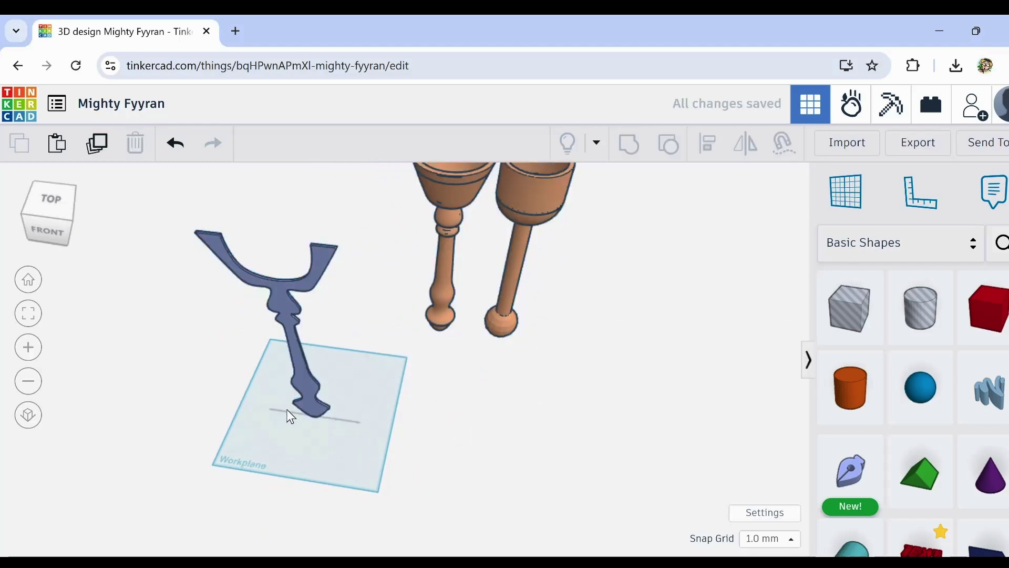
# Step: Duplicate the grouped blue profile in place and rotate the copy slightly about its vertical axis
pyautogui.click(274, 281)
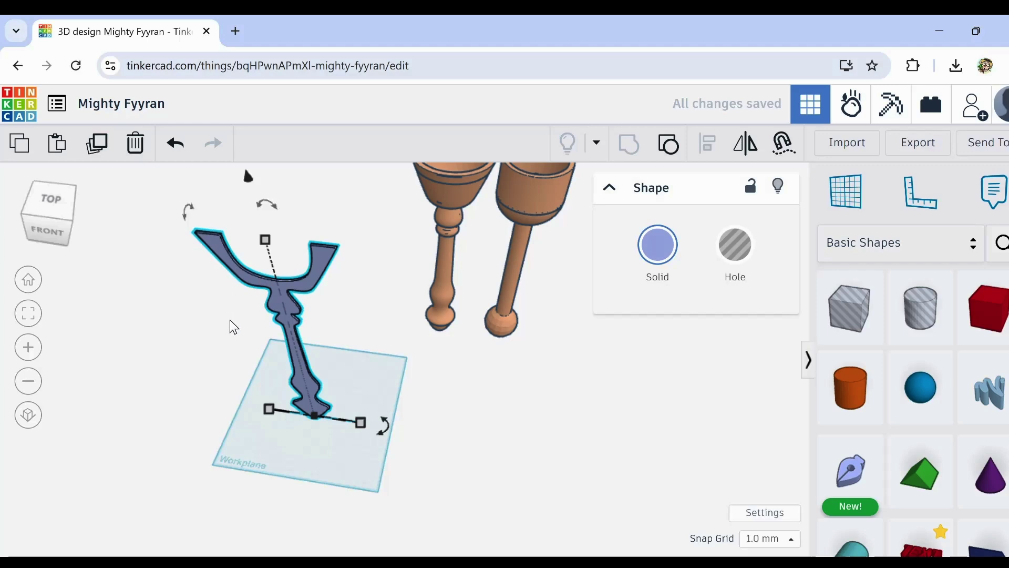
pyautogui.moveTo(233, 327); pyautogui.dragTo(277, 343, button='middle')
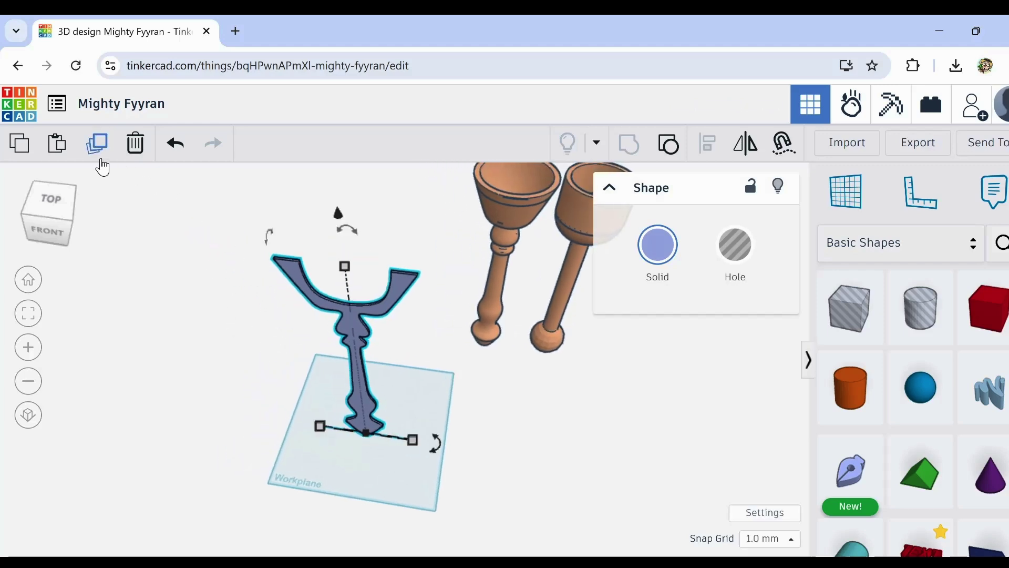
pyautogui.click(97, 143)
pyautogui.scroll(3, 415, 433)
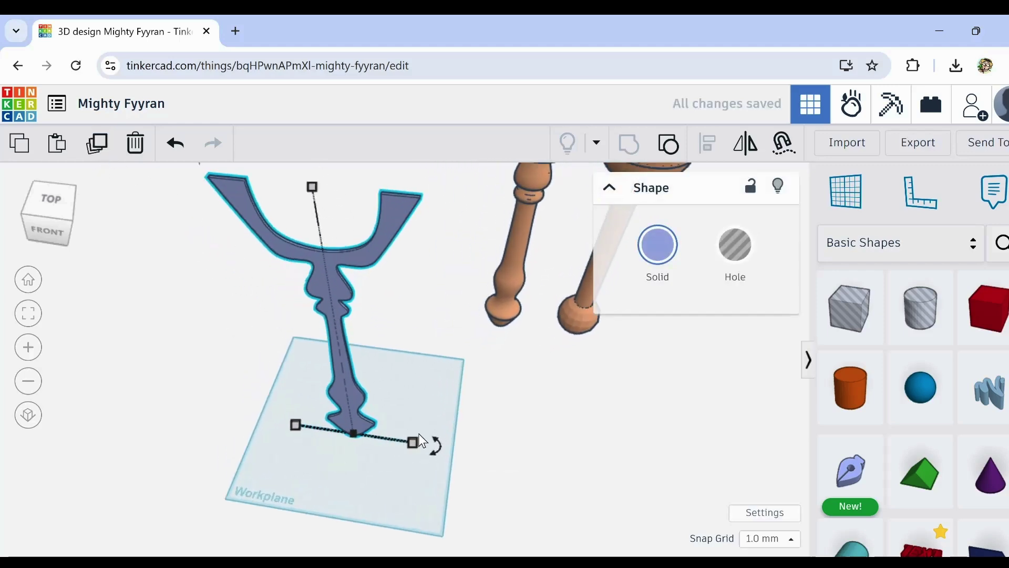
pyautogui.moveTo(444, 396); pyautogui.dragTo(438, 450, button='right')
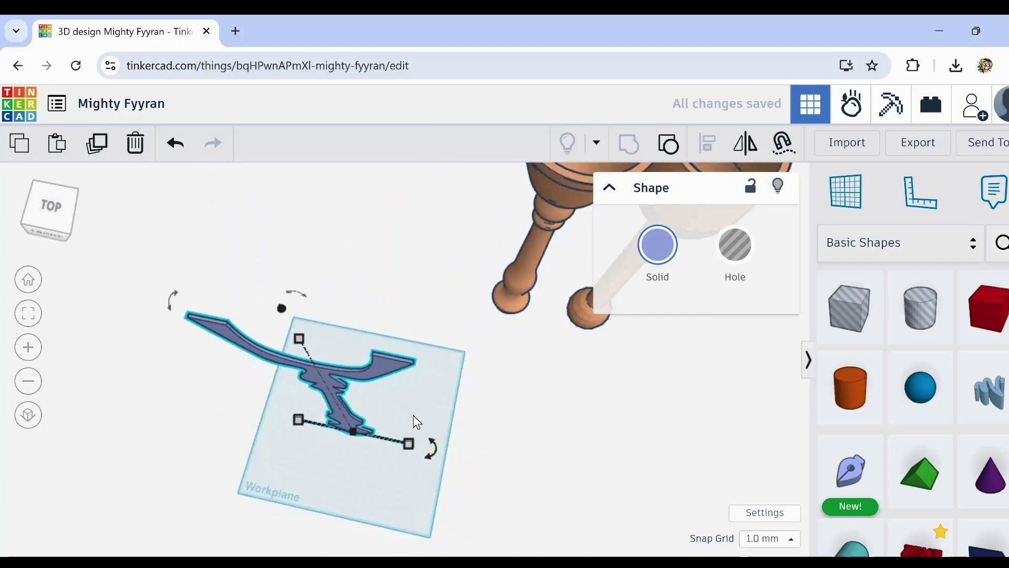
pyautogui.scroll(2, 413, 415)
pyautogui.moveTo(433, 452); pyautogui.dragTo(522, 473)
pyautogui.moveTo(392, 344); pyautogui.dragTo(398, 396, button='right')
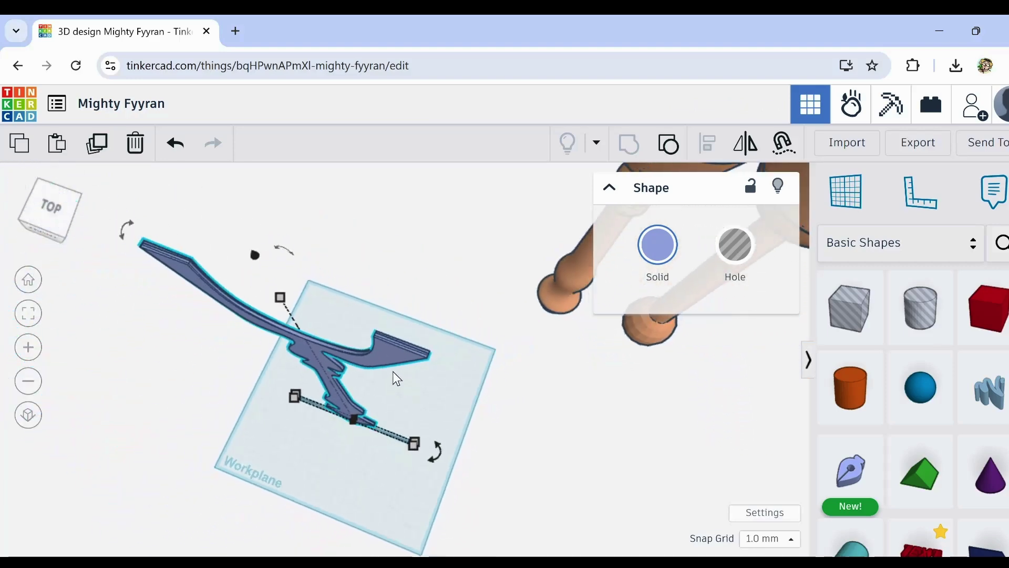
# Step: Repeat the duplicate-and-rotate operation to fan further copies of the profile around the vertical axis
pyautogui.moveTo(430, 353); pyautogui.dragTo(482, 374, button='right')
pyautogui.scroll(-1, 466, 310)
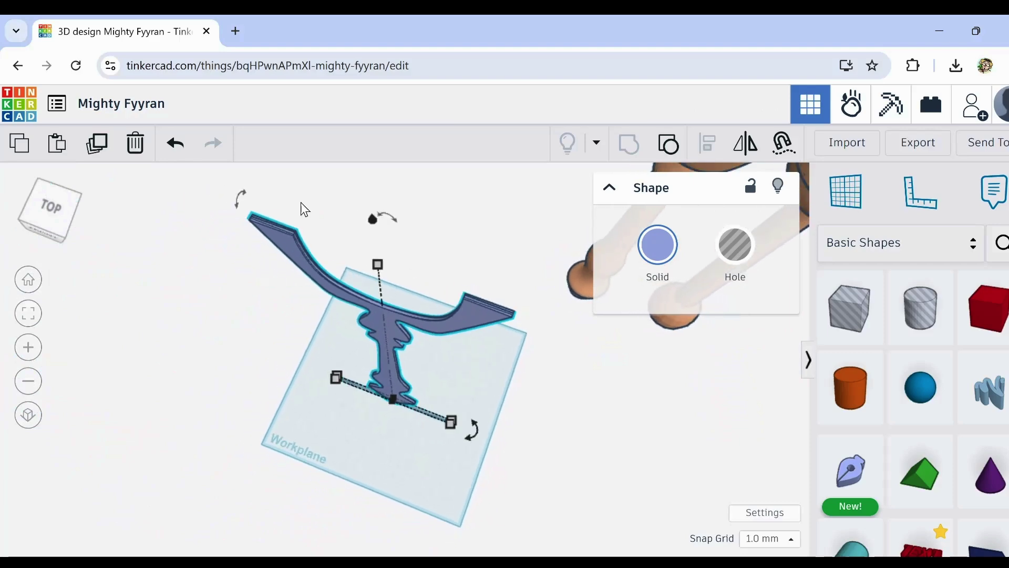
pyautogui.click(105, 146)
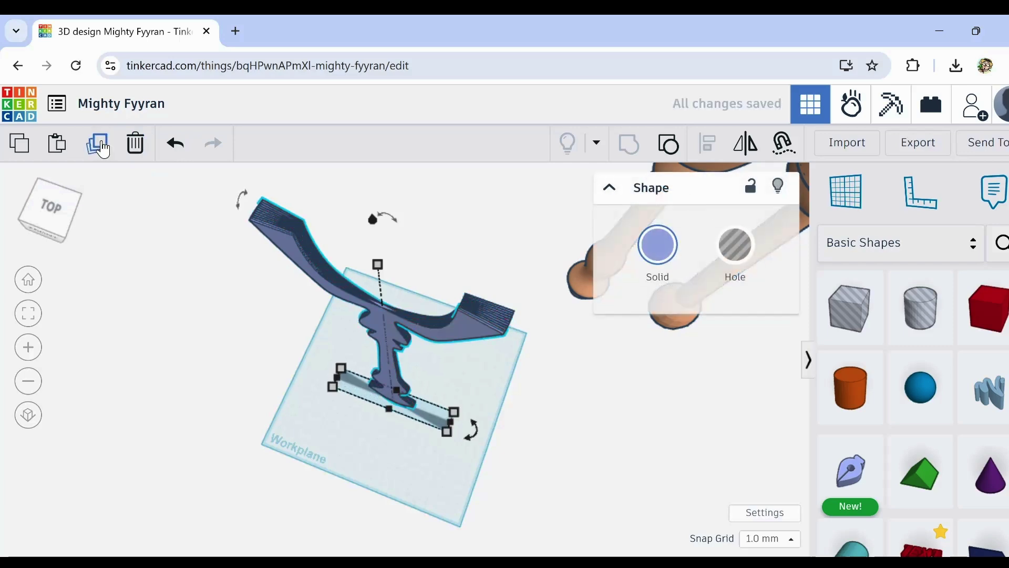
pyautogui.click(102, 141)
pyautogui.click(102, 142)
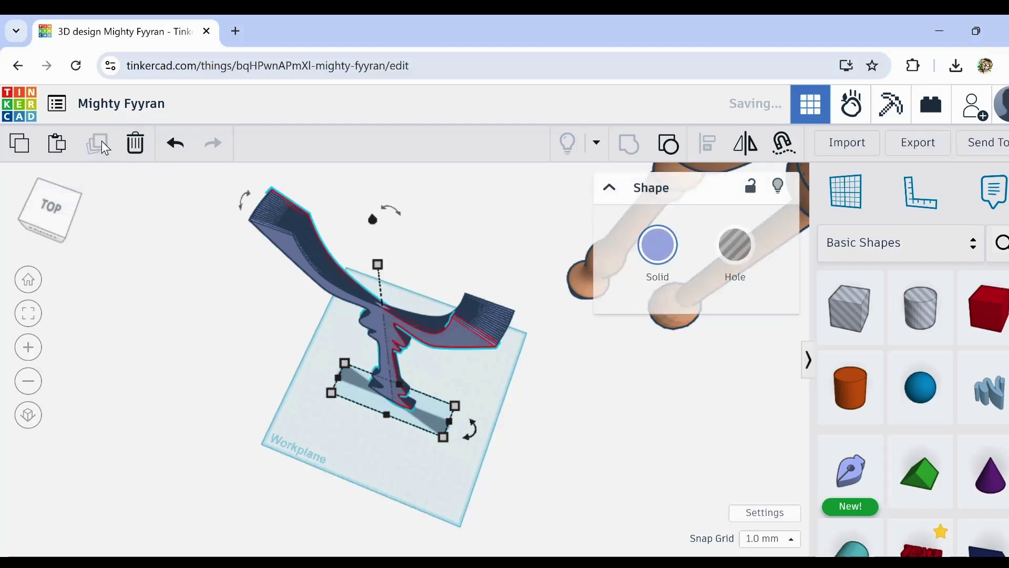
pyautogui.click(103, 142)
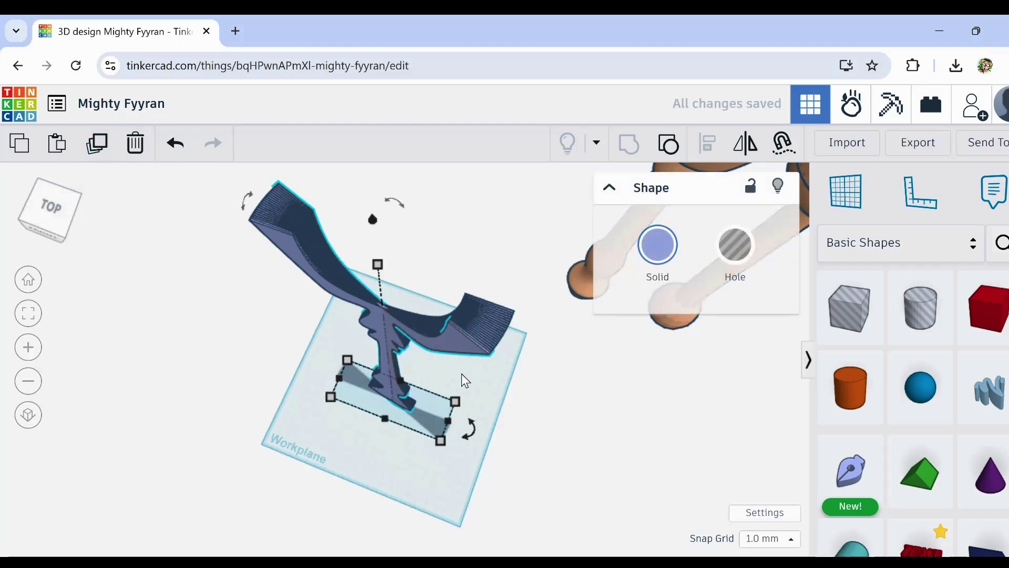
# Step: Try grouping all the fanned profile copies into one shape, and ungroup them again
pyautogui.moveTo(519, 452); pyautogui.dragTo(581, 456, button='right')
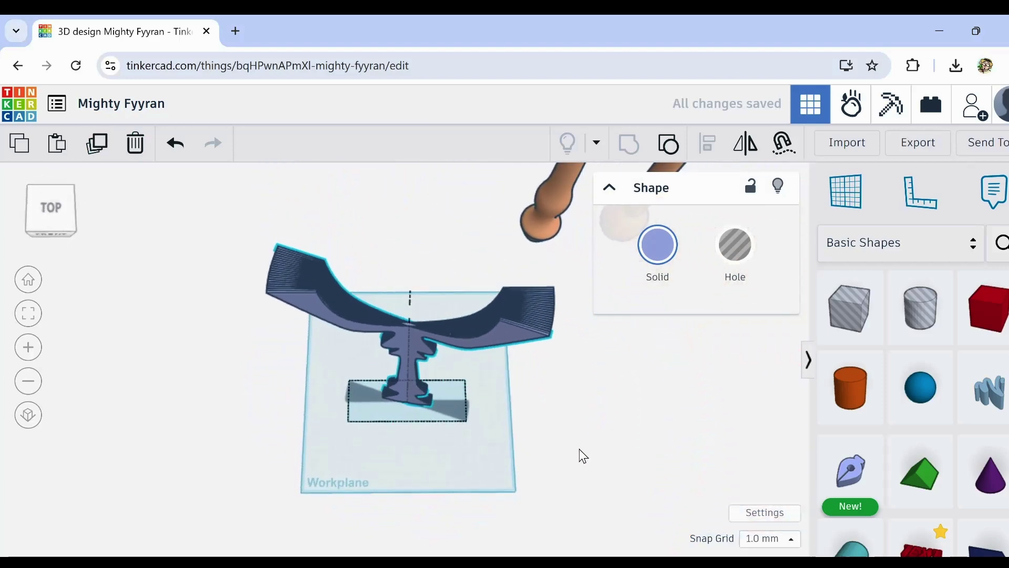
pyautogui.moveTo(247, 222); pyautogui.dragTo(467, 437)
pyautogui.moveTo(468, 439); pyautogui.dragTo(468, 439)
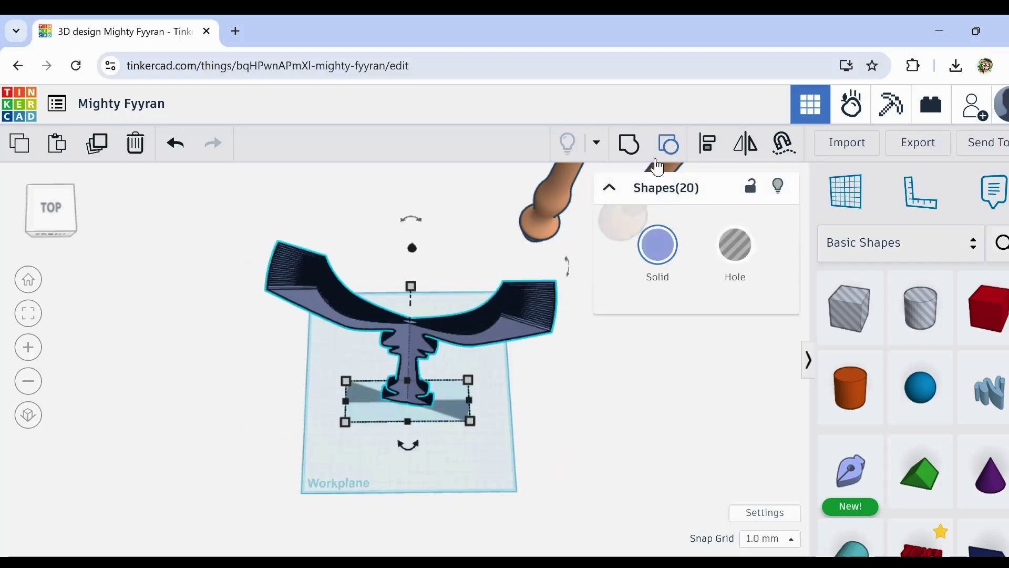
pyautogui.click(632, 145)
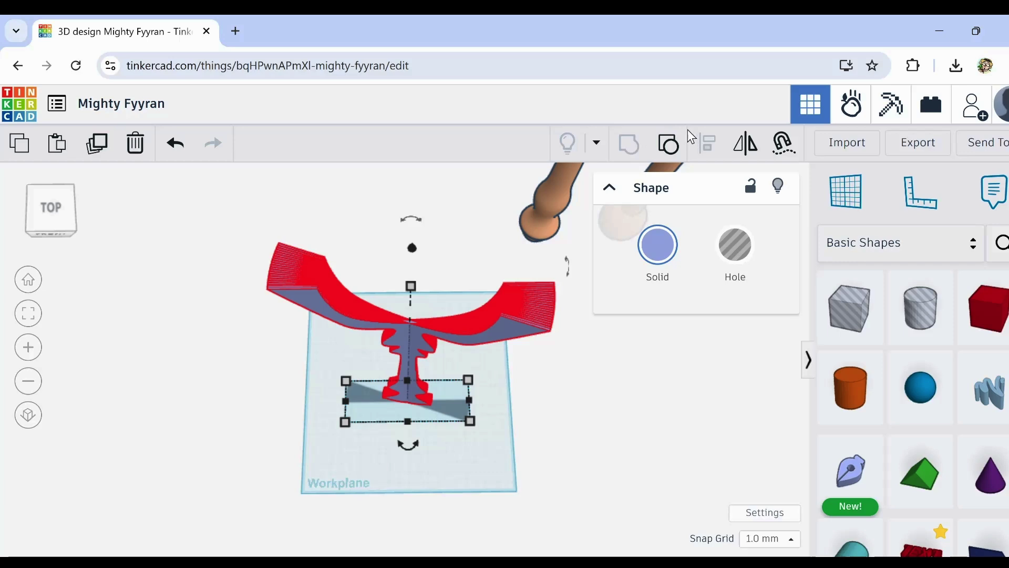
pyautogui.moveTo(428, 352); pyautogui.dragTo(434, 268, button='right')
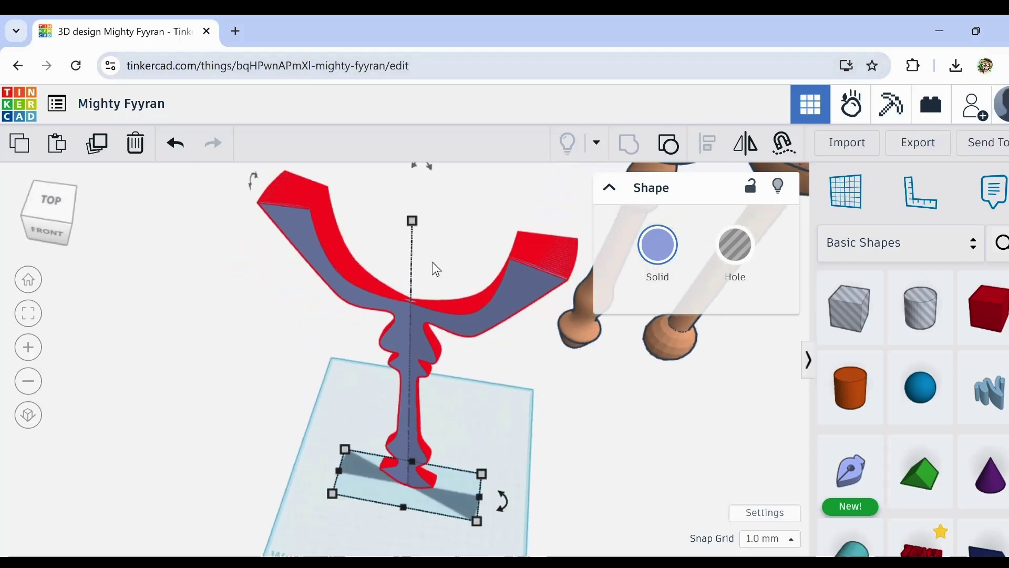
pyautogui.click(666, 146)
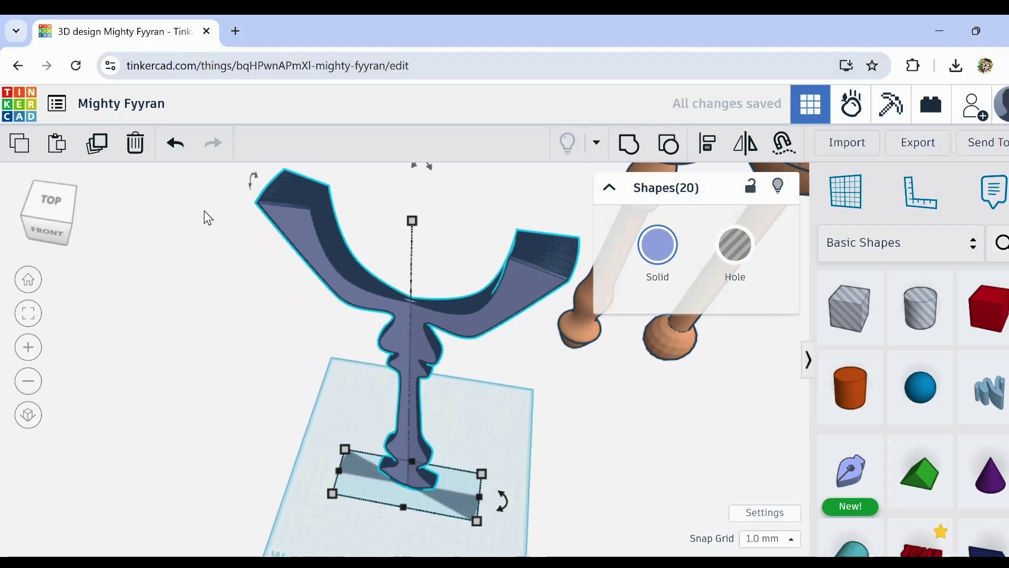
# Step: Inspect the ridges between the fanned copies at the bowl's rim and undo the grouping and the latest rotated duplicates
pyautogui.scroll(3, 264, 217)
pyautogui.moveTo(247, 226); pyautogui.dragTo(225, 266, button='middle')
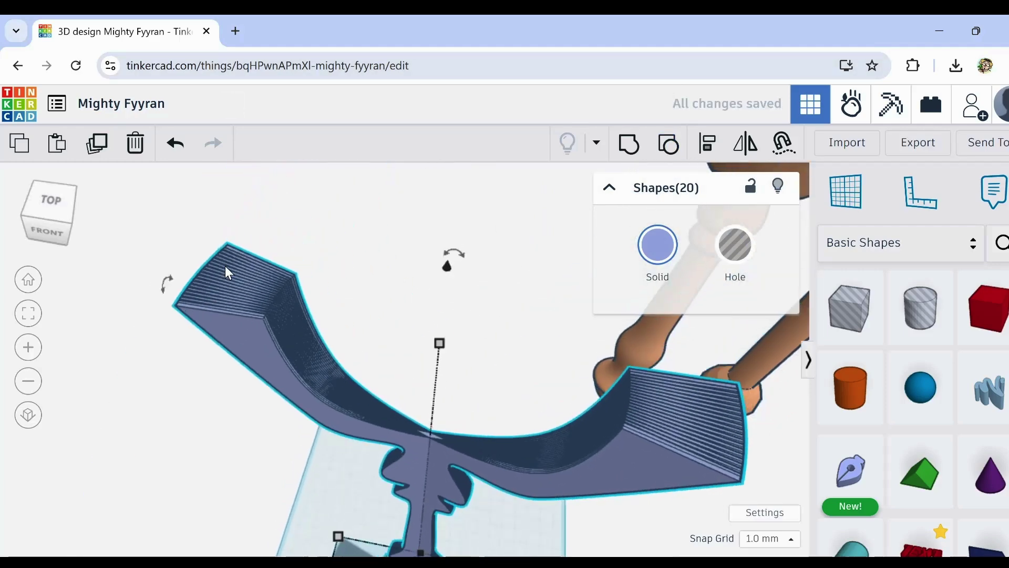
pyautogui.scroll(2, 223, 271)
pyautogui.scroll(1, 217, 287)
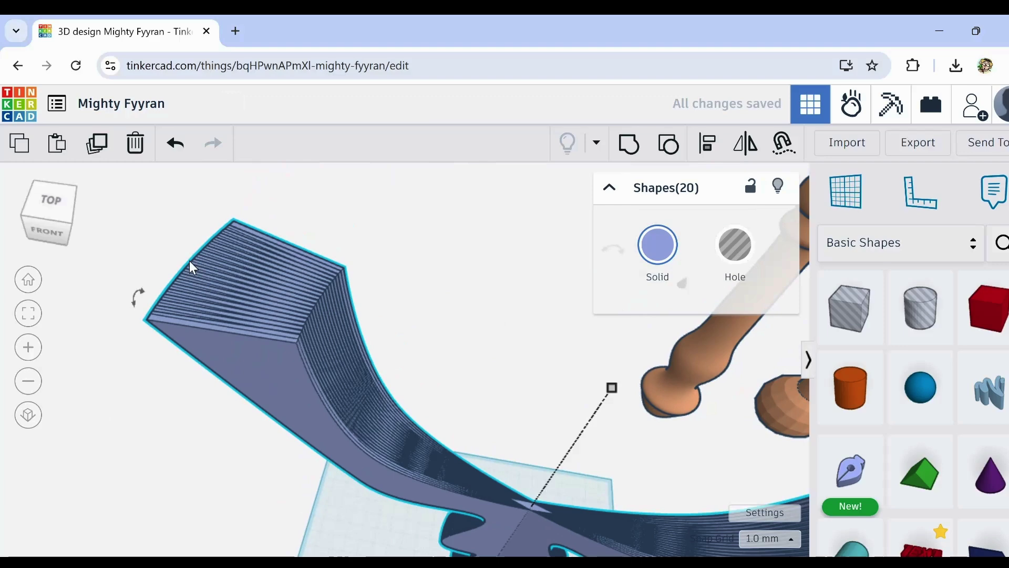
pyautogui.click(175, 145)
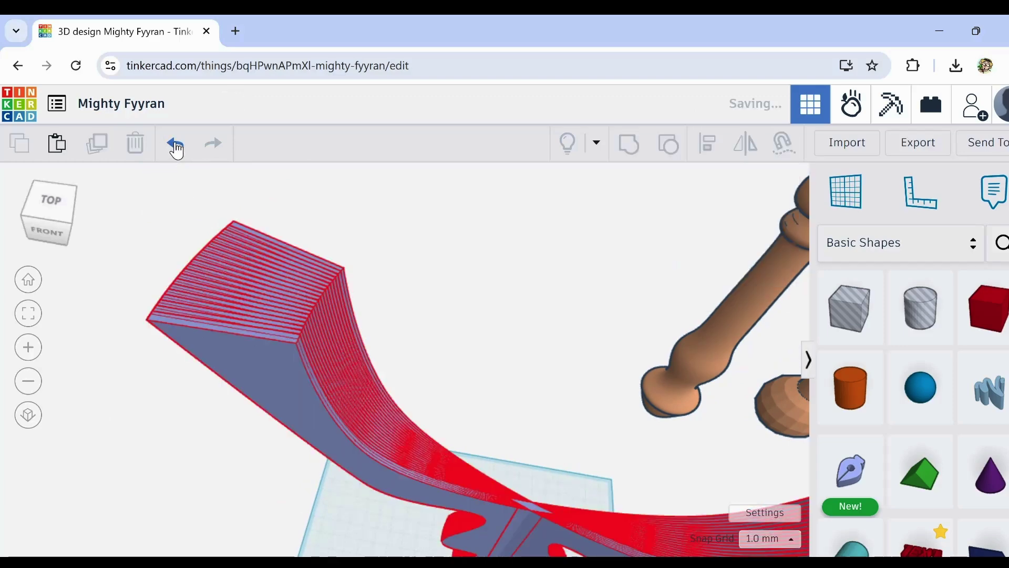
pyautogui.click(176, 145)
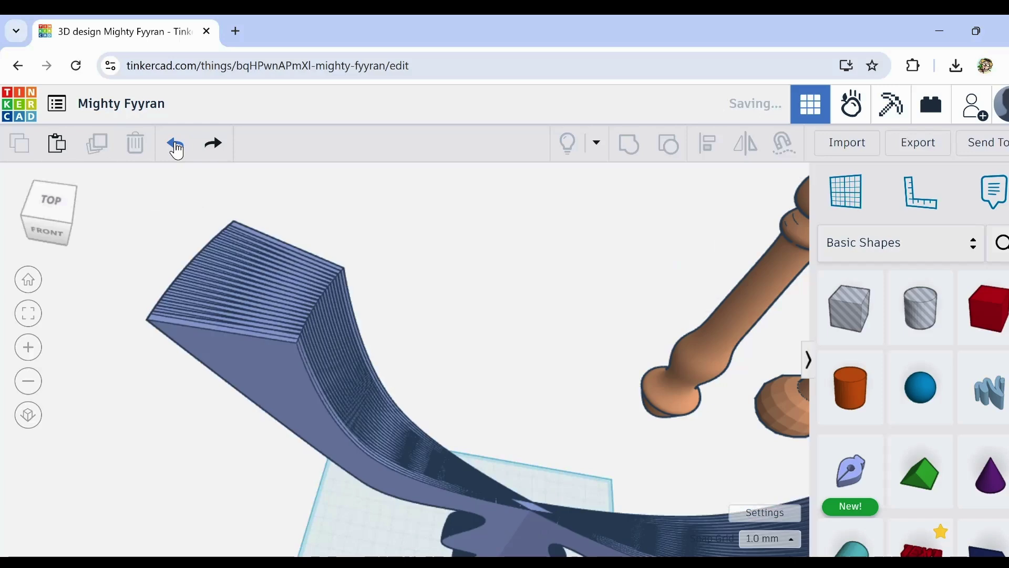
pyautogui.click(176, 146)
pyautogui.click(176, 145)
pyautogui.click(175, 145)
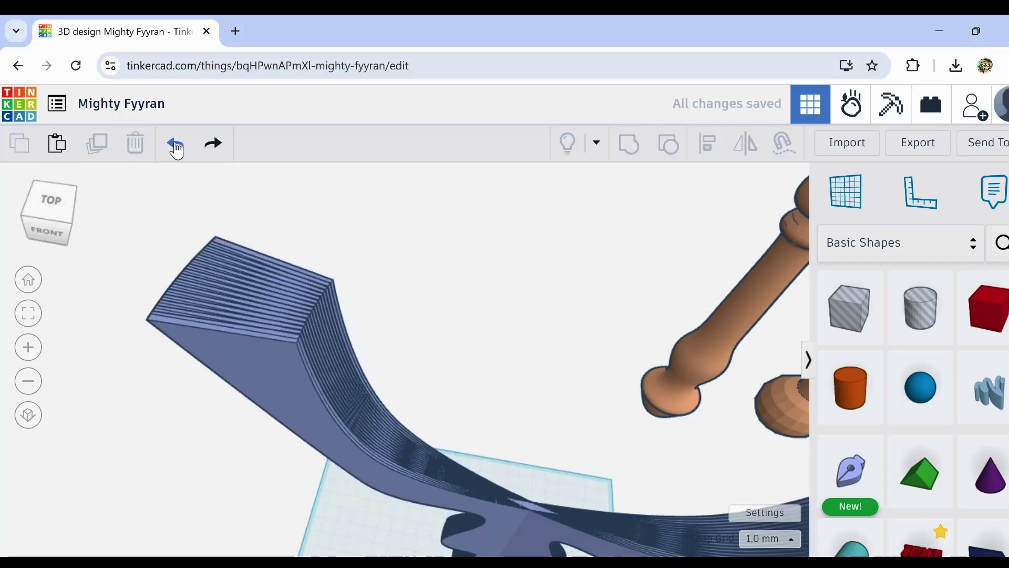
pyautogui.click(175, 145)
pyautogui.click(175, 145)
pyautogui.click(176, 145)
pyautogui.click(176, 145)
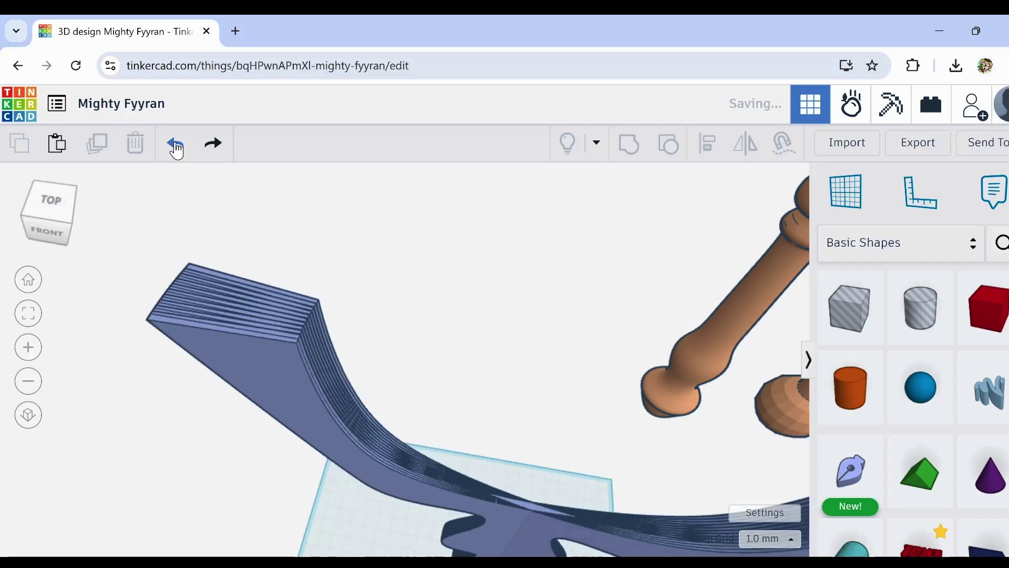
pyautogui.scroll(-2, 404, 331)
pyautogui.moveTo(402, 331); pyautogui.dragTo(372, 268, button='right')
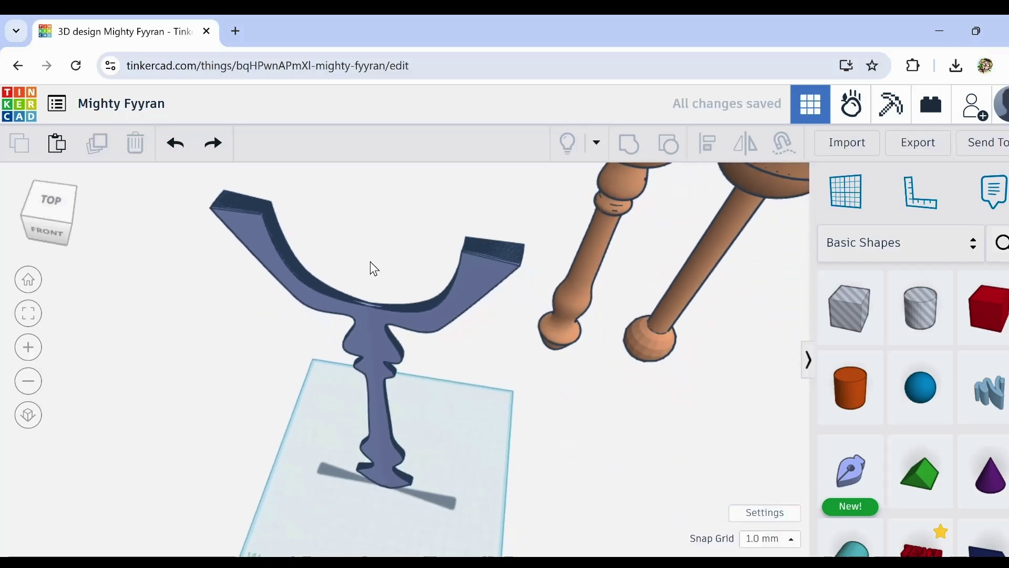
# Step: Group all the fanned copies of the blue profile into a single shape
pyautogui.click(367, 429)
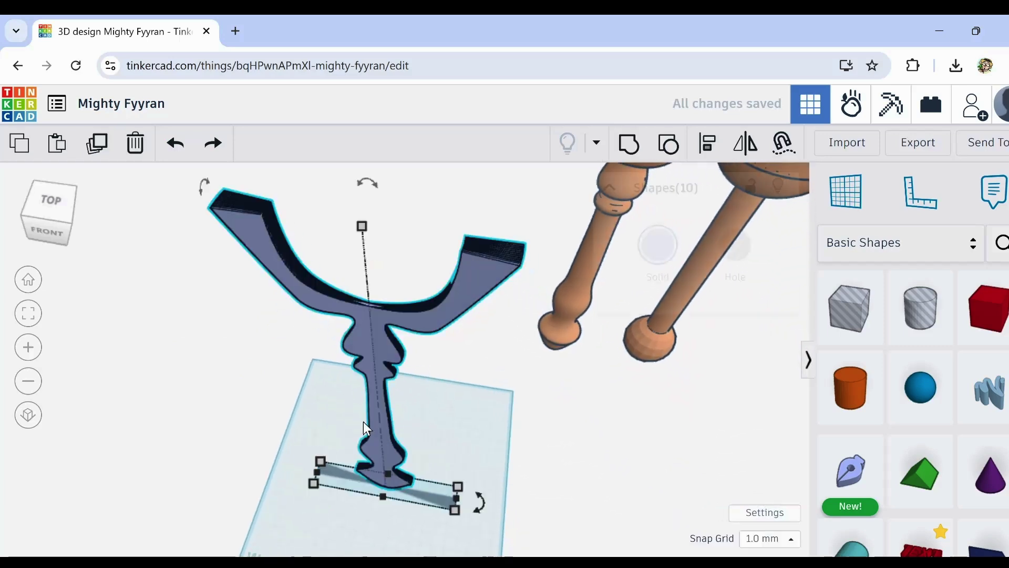
pyautogui.click(631, 141)
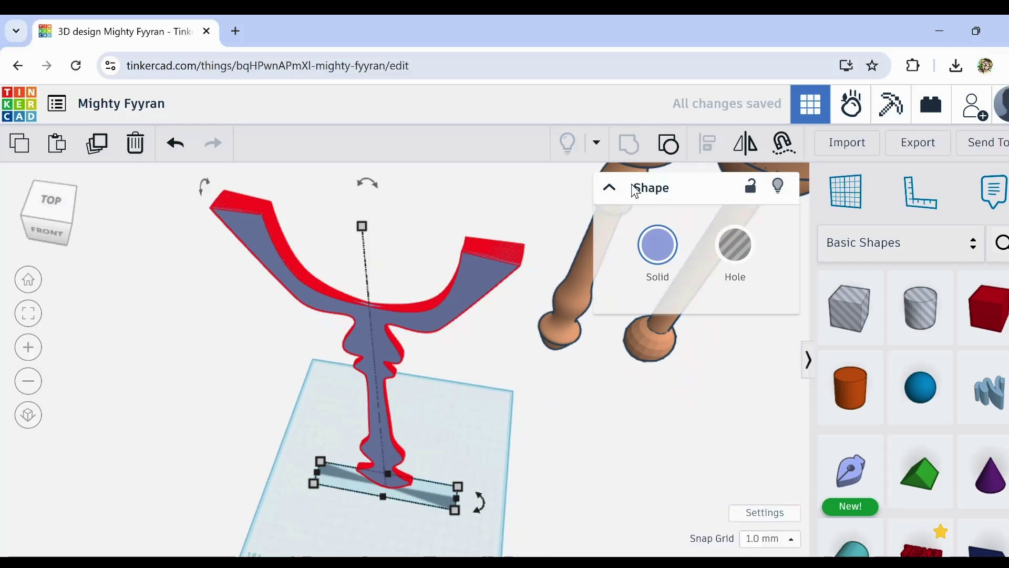
pyautogui.moveTo(393, 176); pyautogui.dragTo(312, 146, button='middle')
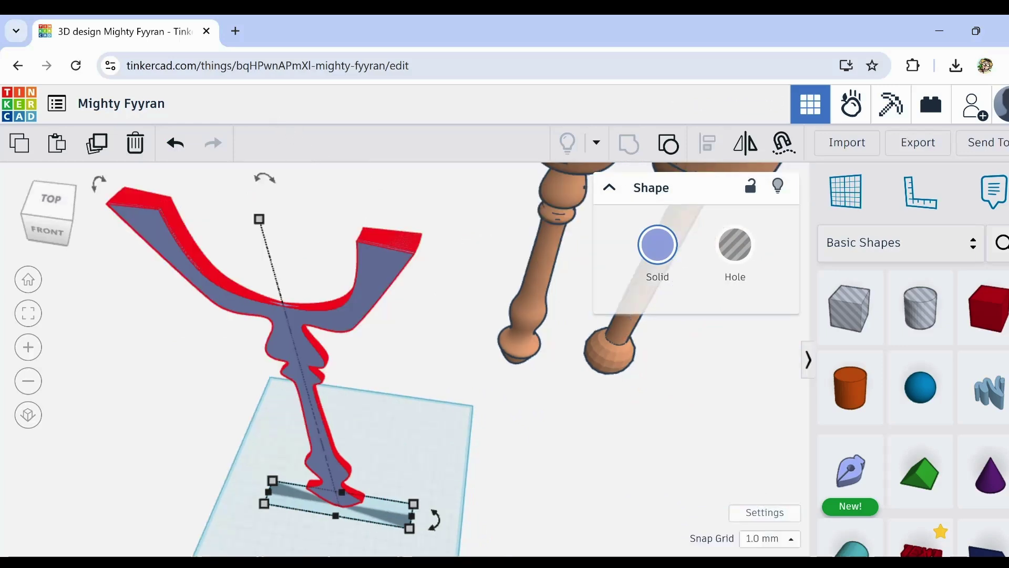
# Step: Examine the grouped profile's ridges along the rim ends and the inner curve of the bowl from several angles
pyautogui.moveTo(161, 363); pyautogui.dragTo(256, 316, button='right')
pyautogui.scroll(5, 297, 315)
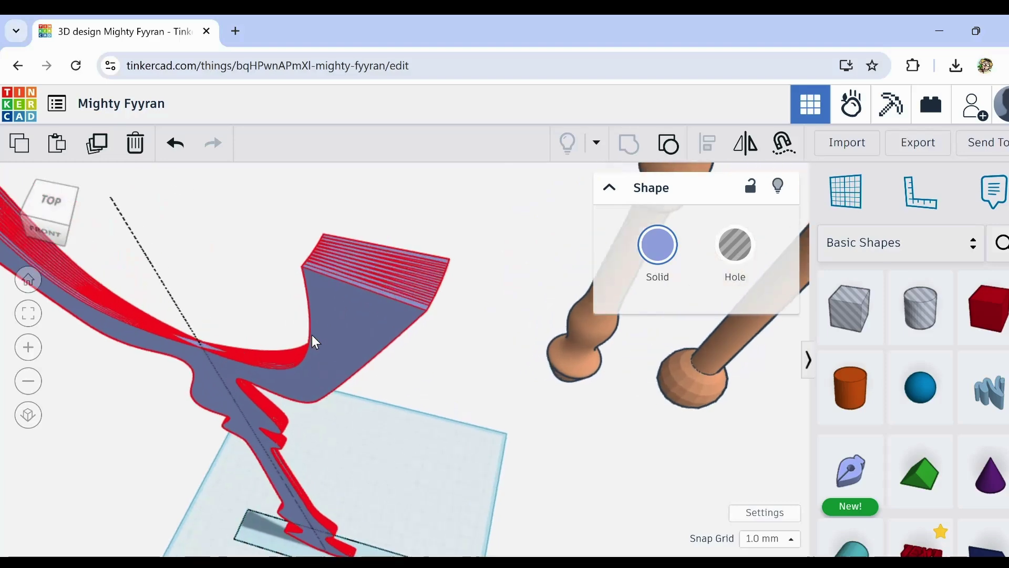
pyautogui.moveTo(258, 322); pyautogui.dragTo(298, 333, button='right')
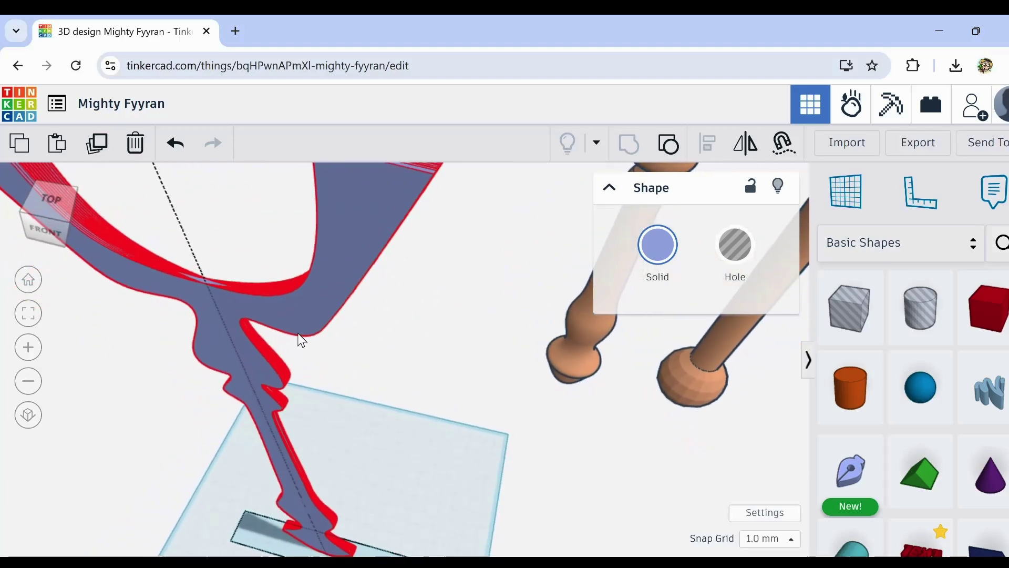
pyautogui.scroll(-3, 298, 327)
pyautogui.scroll(2, 312, 342)
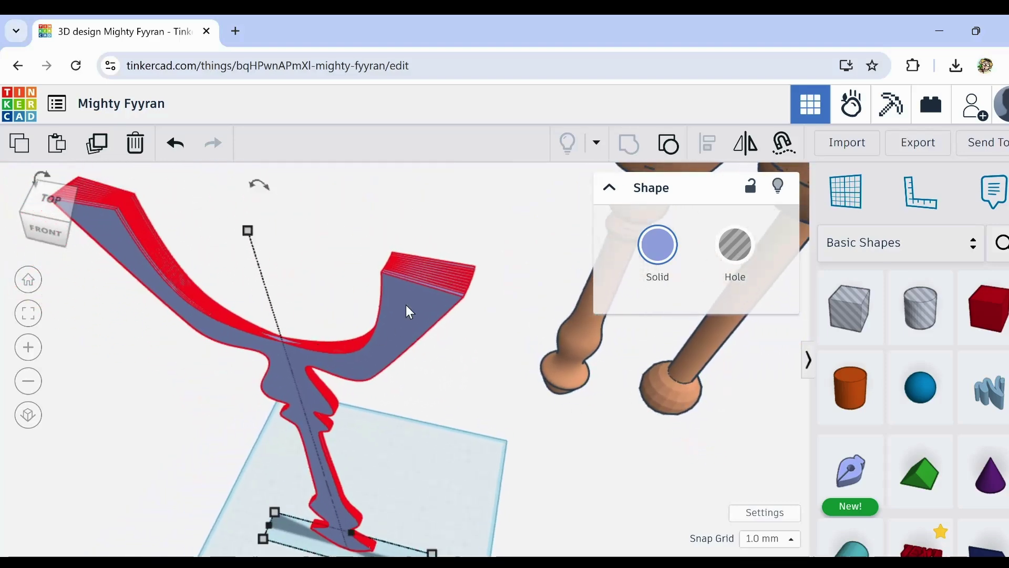
pyautogui.scroll(3, 408, 300)
pyautogui.moveTo(421, 314); pyautogui.dragTo(322, 302, button='right')
pyautogui.scroll(5, 469, 319)
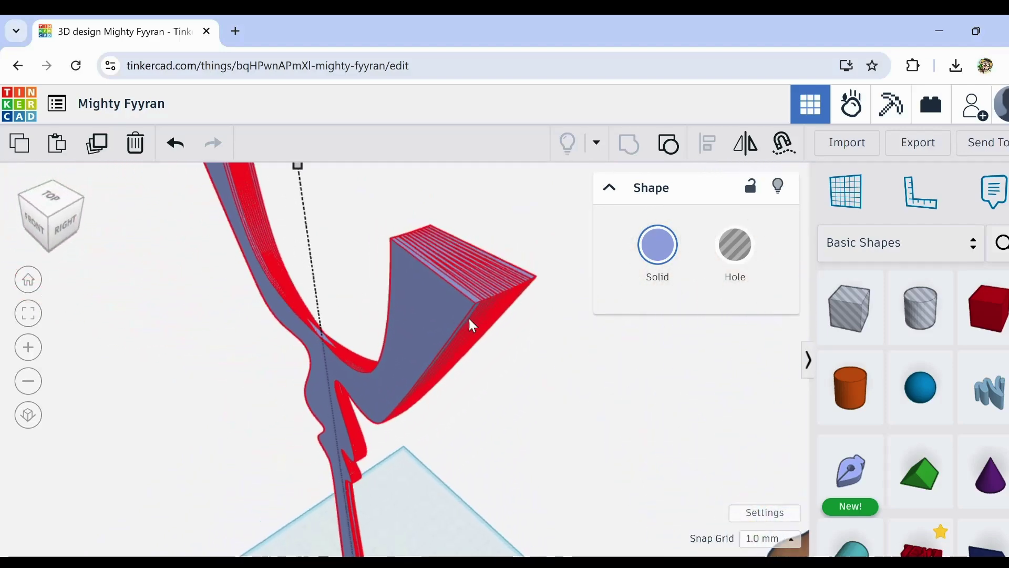
pyautogui.moveTo(462, 318); pyautogui.dragTo(457, 378, button='right')
pyautogui.scroll(-5, 449, 345)
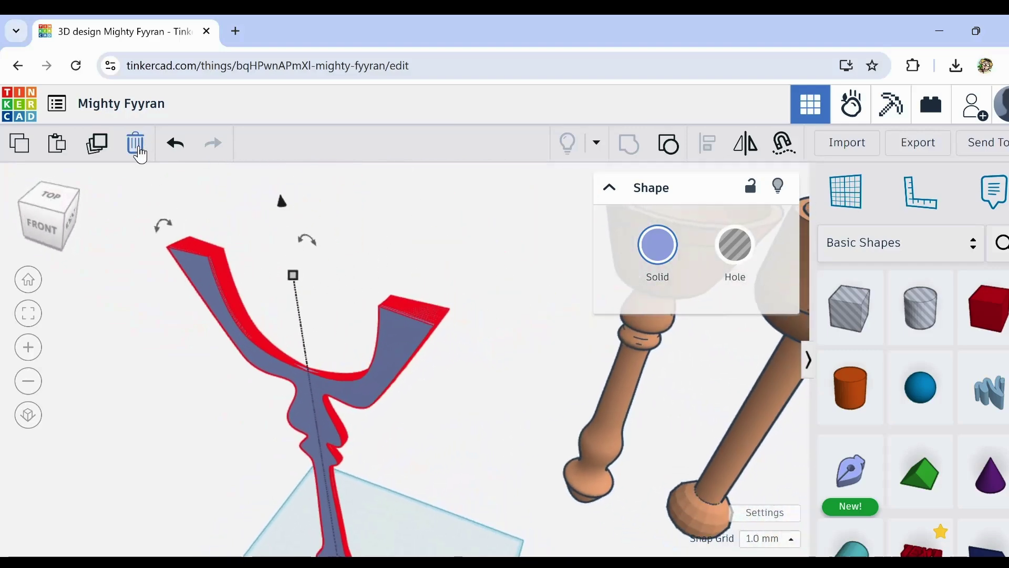
# Step: Delete the grouped blue profile shape so only the two revolved goblets stay in the design
pyautogui.click(138, 150)
pyautogui.moveTo(363, 365); pyautogui.dragTo(387, 353, button='right')
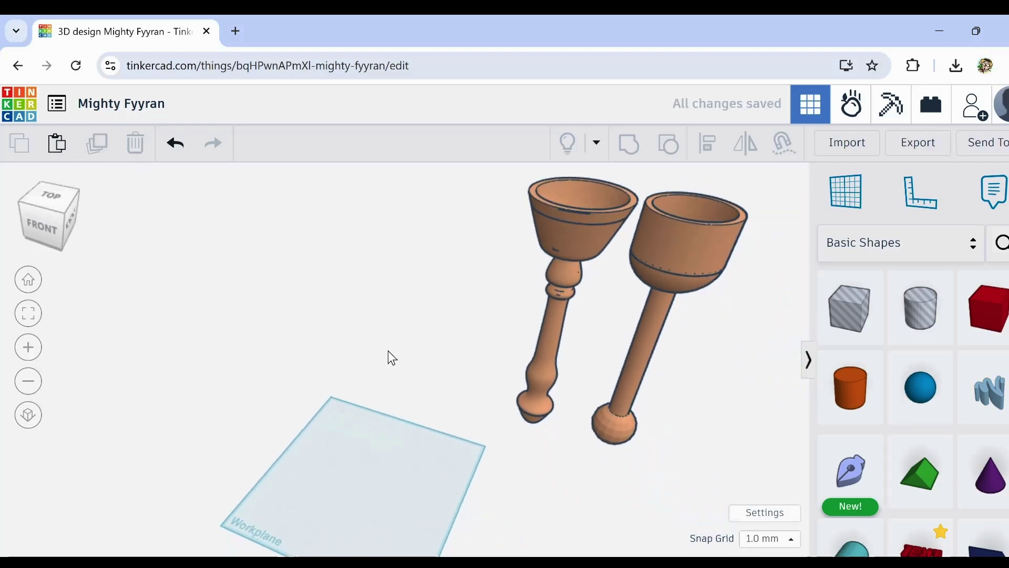
# Step: Look through the Shape Generators collection for the SVG Revolver
pyautogui.click(972, 255)
pyautogui.scroll(-5, 937, 349)
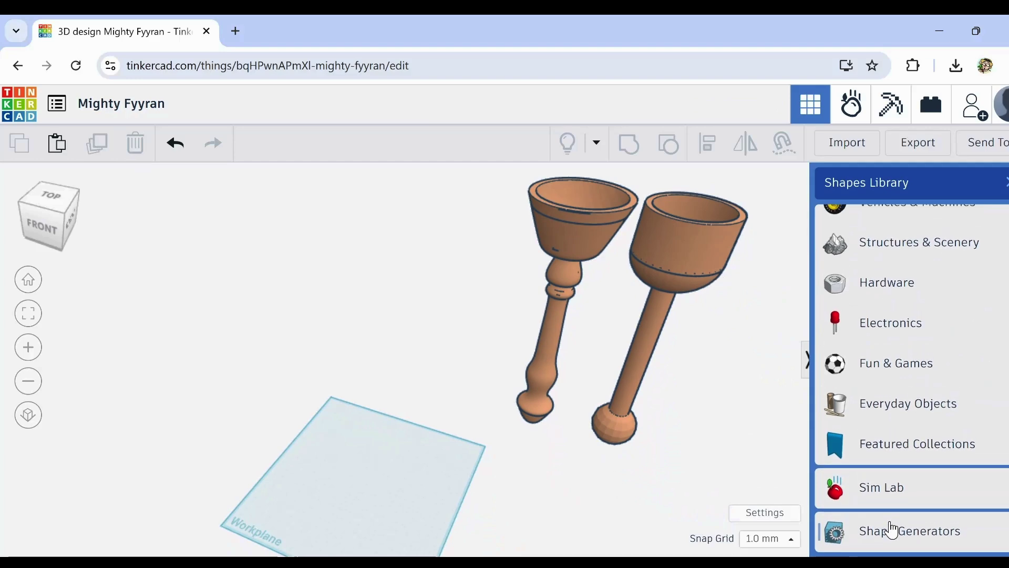
pyautogui.click(892, 530)
pyautogui.scroll(1, 875, 434)
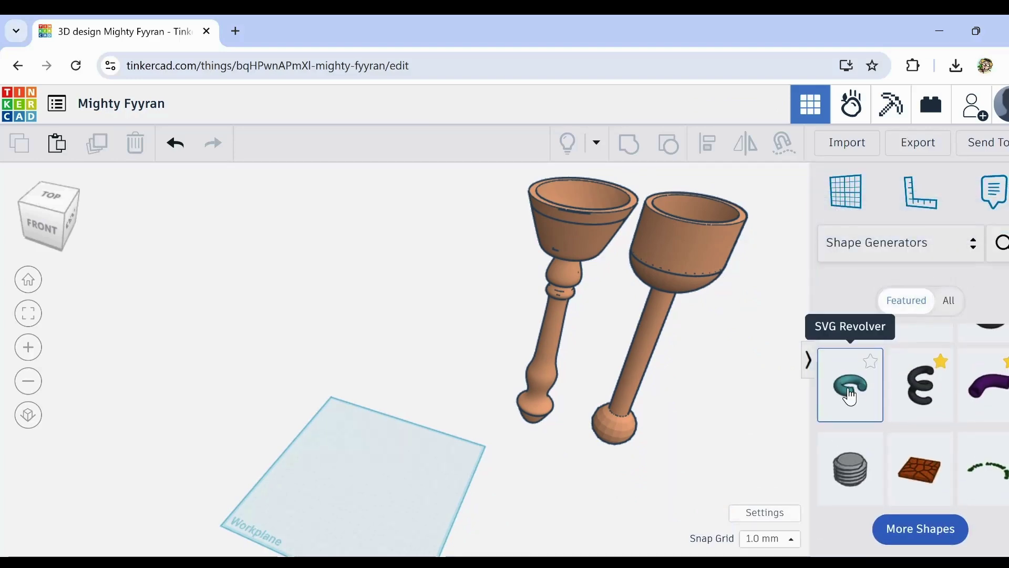
pyautogui.click(974, 260)
pyautogui.scroll(10, 885, 275)
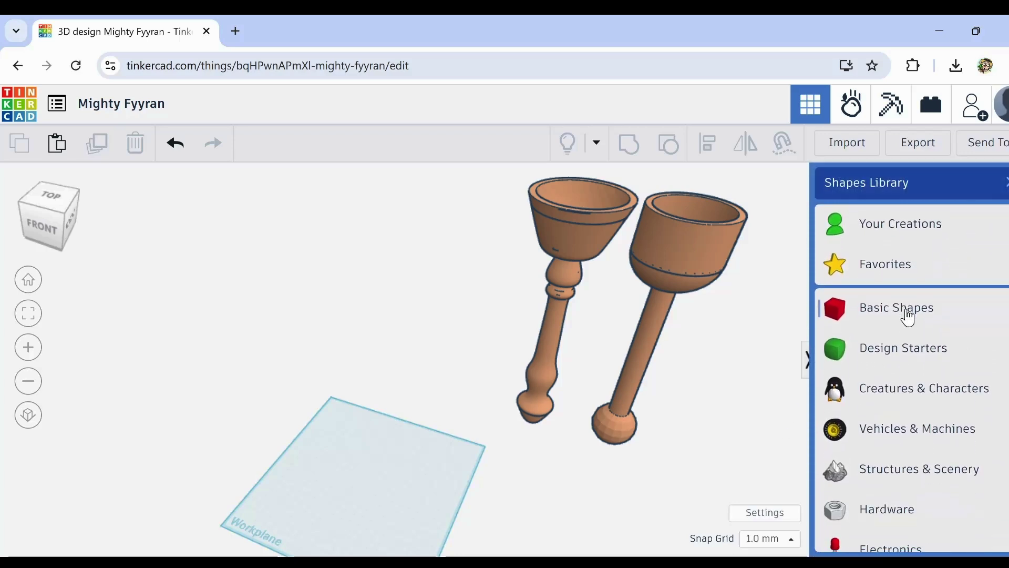
pyautogui.click(735, 414)
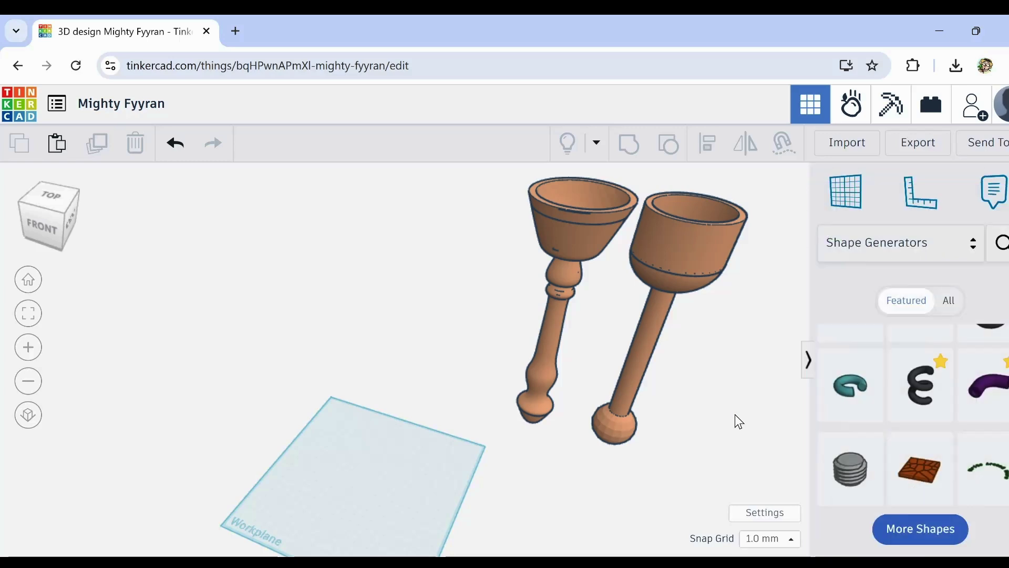
# Step: Frame both revolved goblets in the view and compare their shapes from the front and slightly above
pyautogui.moveTo(720, 431); pyautogui.dragTo(421, 275, button='right')
pyautogui.moveTo(547, 361); pyautogui.dragTo(464, 513)
pyautogui.press('f')
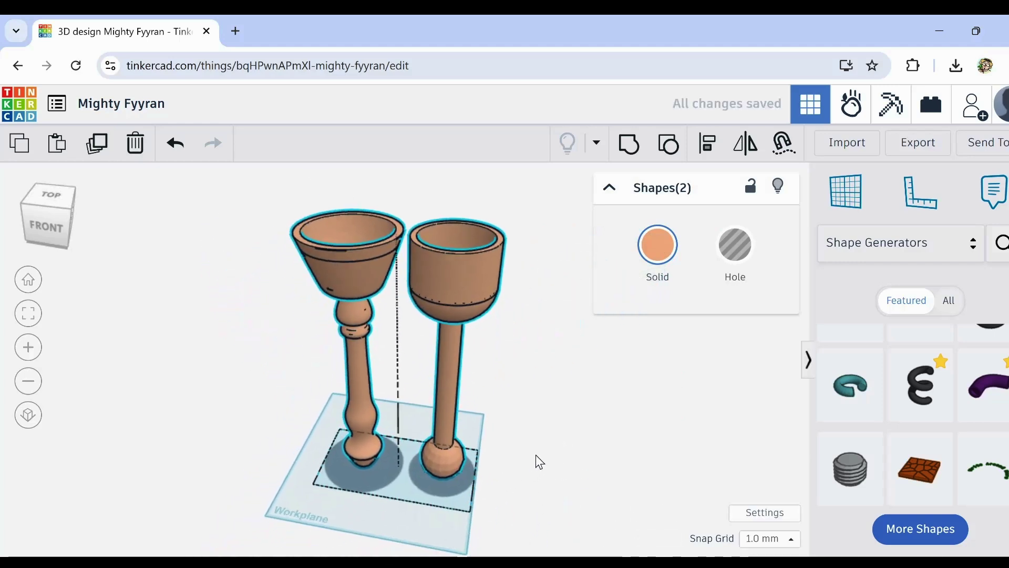
pyautogui.moveTo(533, 462); pyautogui.dragTo(554, 441, button='right')
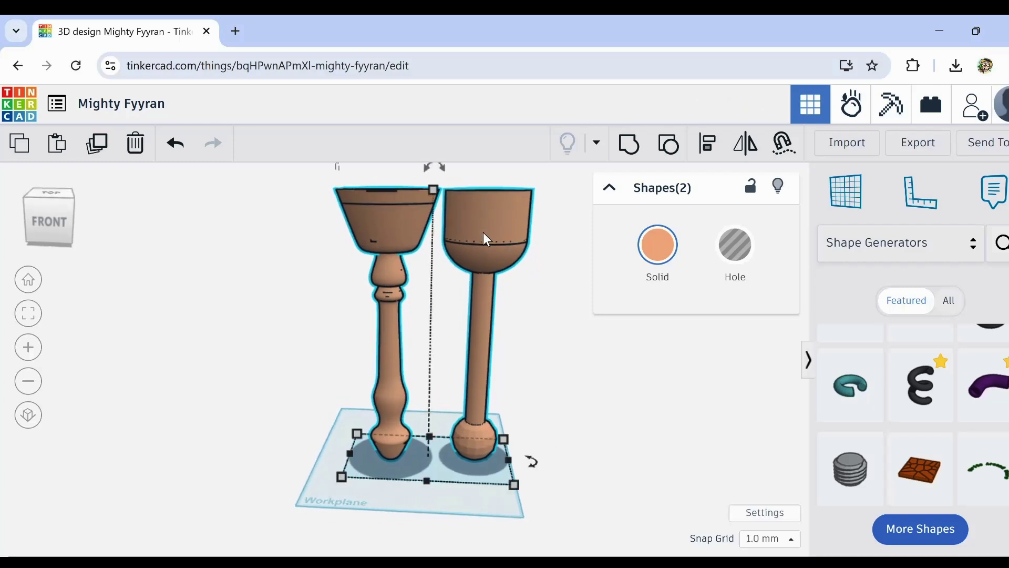
pyautogui.click(525, 280)
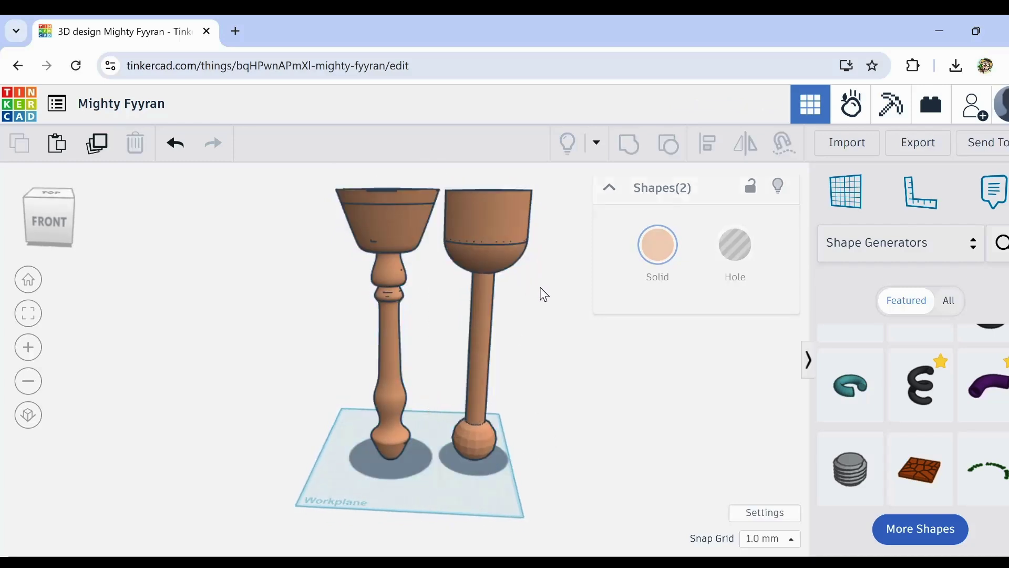
pyautogui.moveTo(541, 293); pyautogui.dragTo(516, 282, button='right')
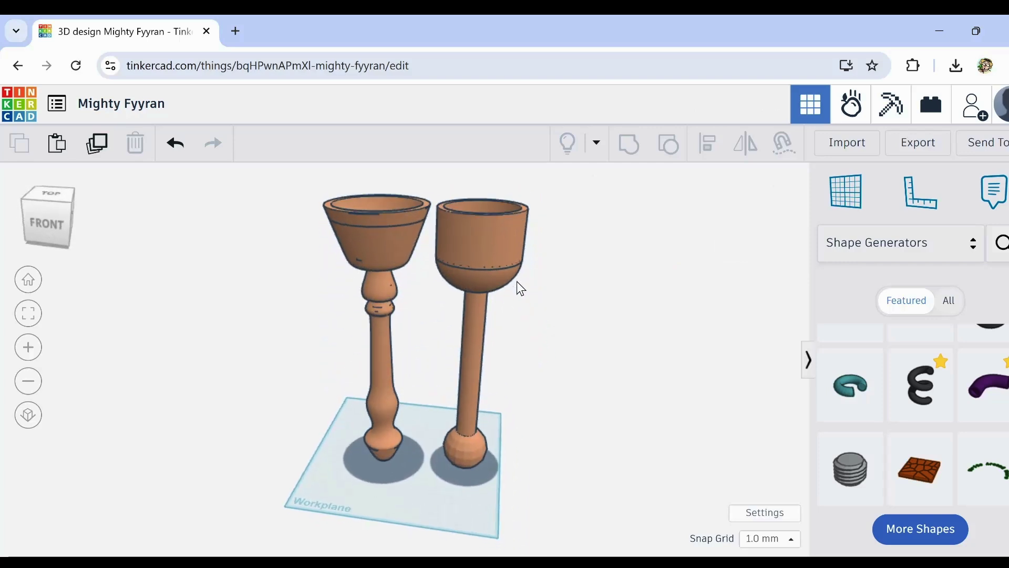
# Step: Add a cone from the Basic Shapes in front of the ball-footed goblet's base and rotate it 180° so its point faces down
pyautogui.click(974, 249)
pyautogui.click(904, 312)
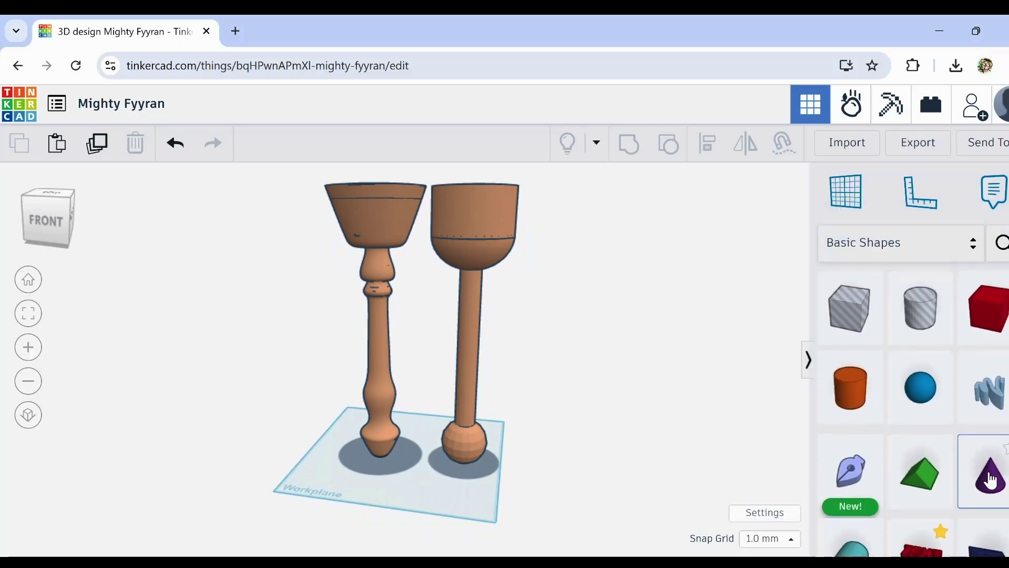
pyautogui.moveTo(988, 476); pyautogui.dragTo(447, 377)
pyautogui.scroll(5, 453, 471)
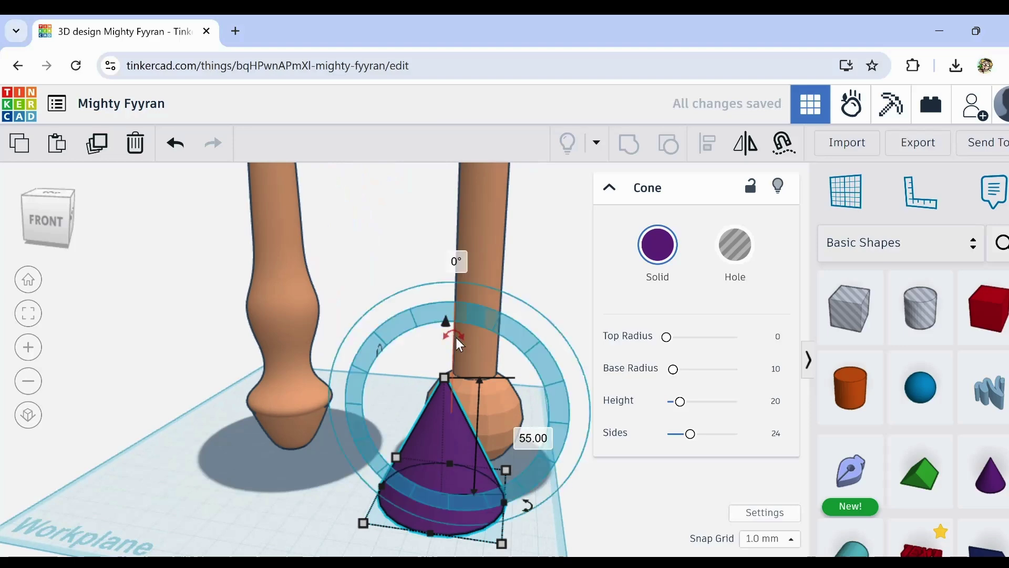
pyautogui.moveTo(455, 336); pyautogui.dragTo(459, 465)
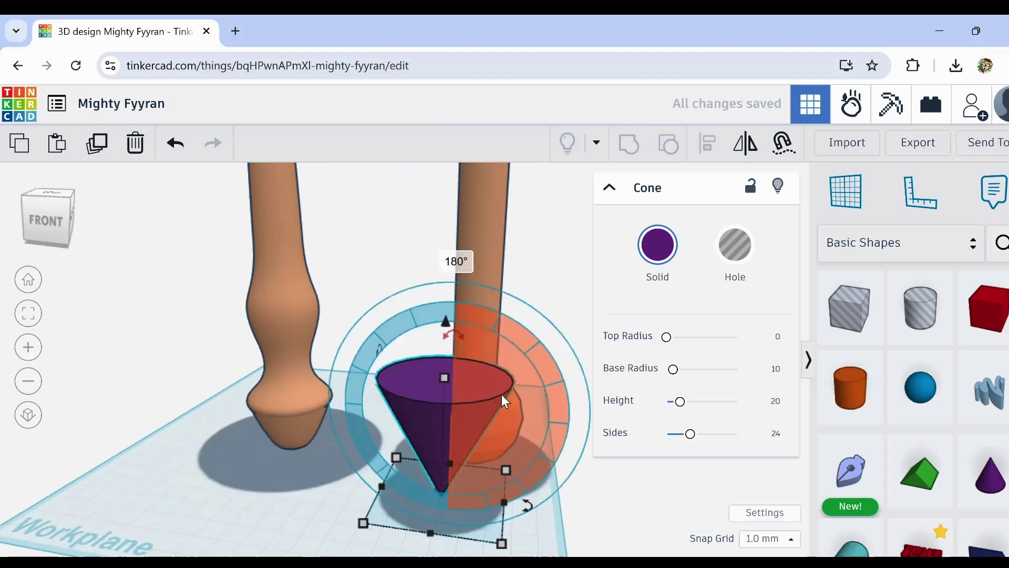
# Step: Set the cone's sides to 15 and give it the goblets' light orange preset color
pyautogui.moveTo(691, 435)
pyautogui.mouseDown()
pyautogui.moveTo(665, 433)
pyautogui.moveTo(682, 437)
pyautogui.mouseUp()
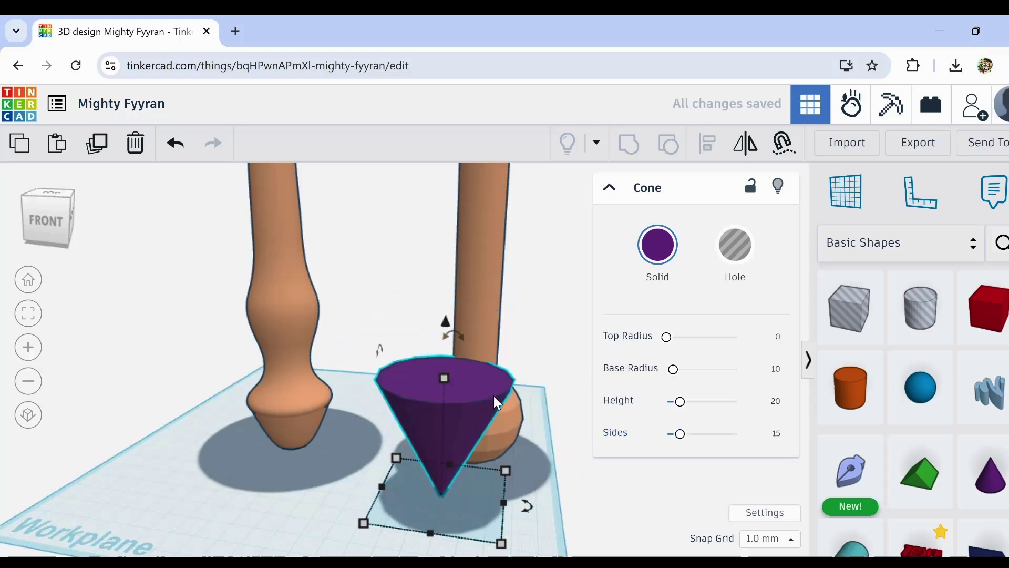
pyautogui.click(658, 245)
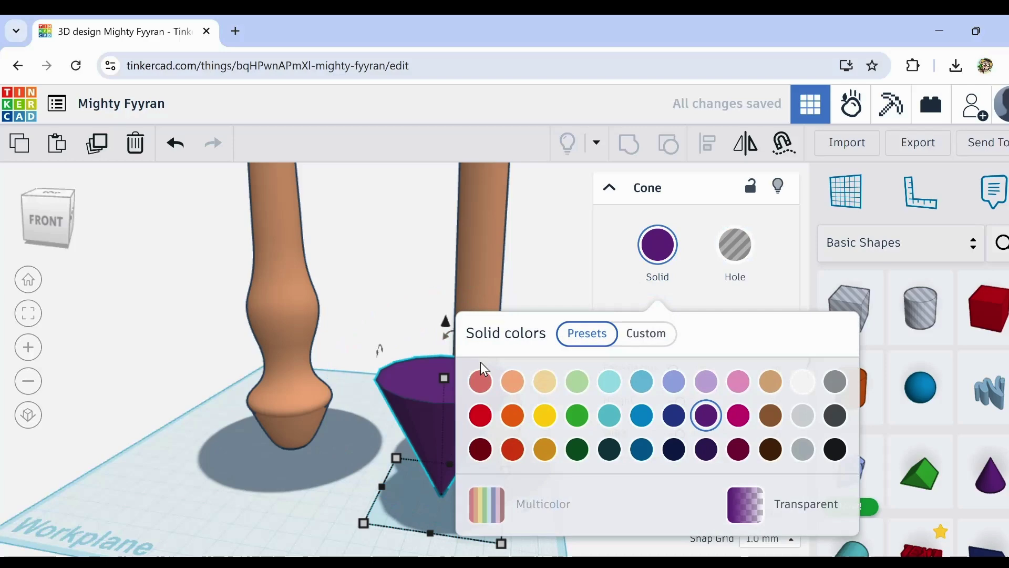
pyautogui.click(517, 388)
pyautogui.click(273, 527)
pyautogui.scroll(6, 497, 434)
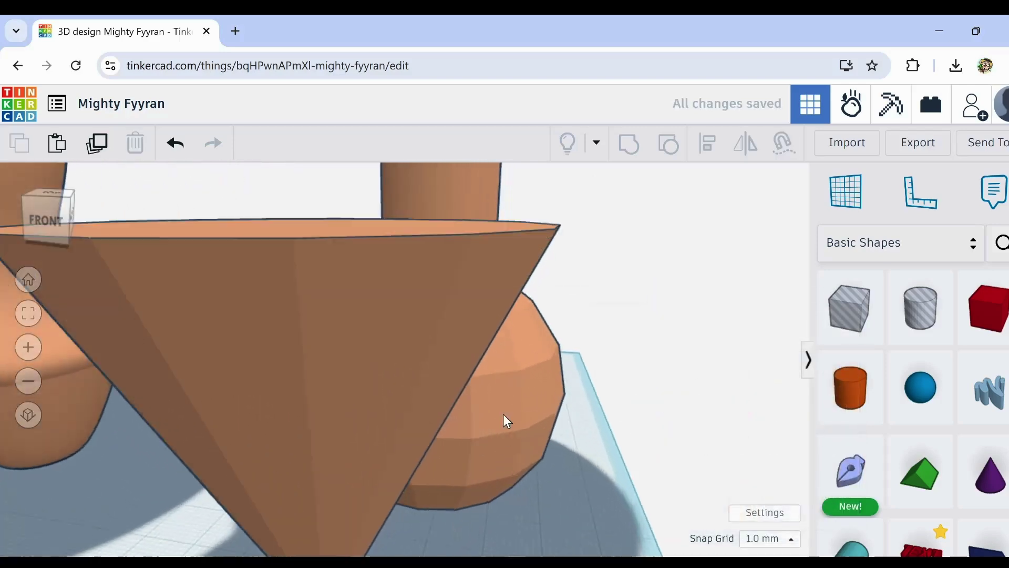
pyautogui.scroll(-5, 485, 437)
# Step: Move the inverted cone onto the goblet's ball foot and center-align it with the goblet along both horizontal axes
pyautogui.click(450, 405)
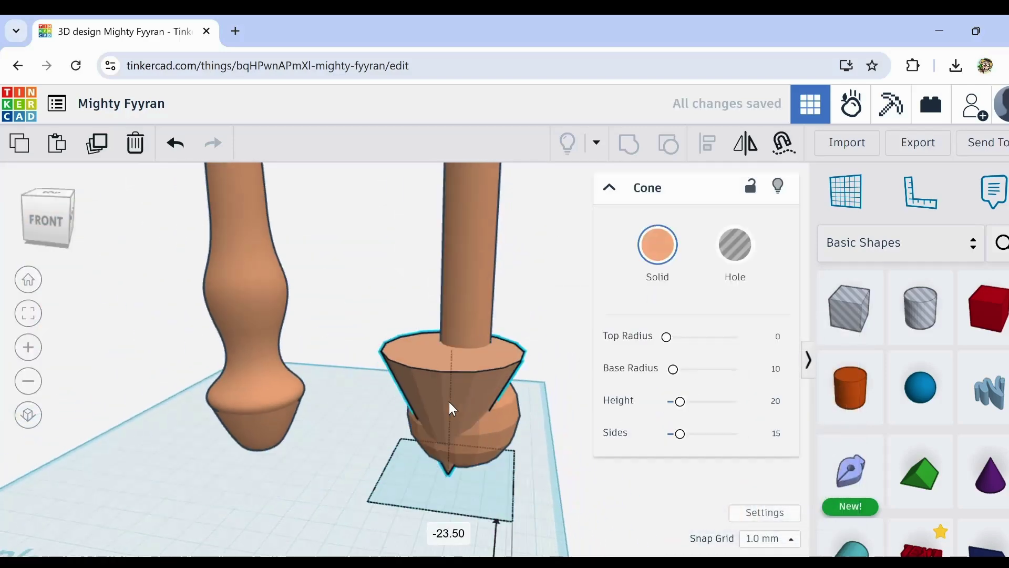
pyautogui.moveTo(450, 403); pyautogui.dragTo(463, 396)
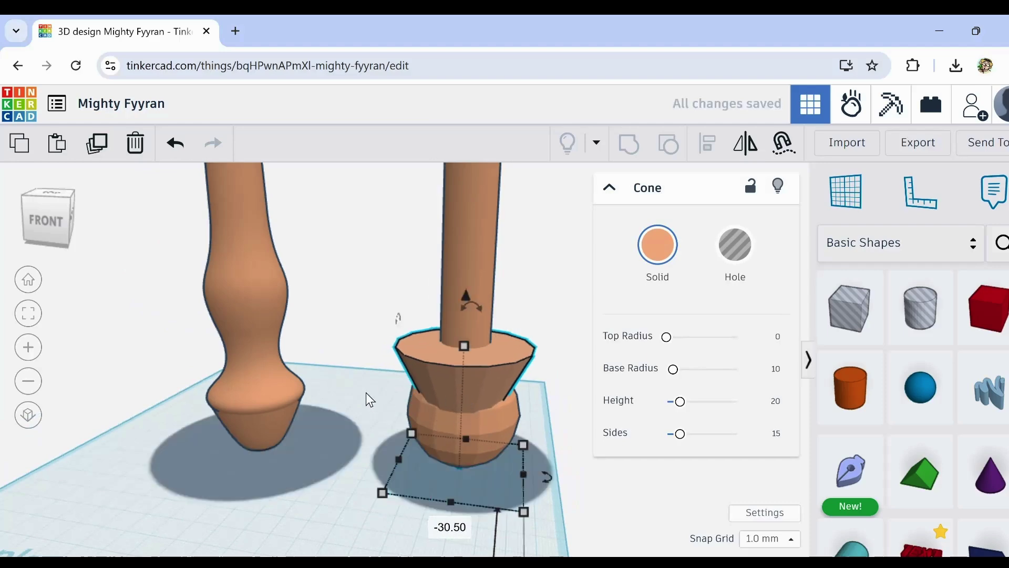
pyautogui.moveTo(366, 393); pyautogui.dragTo(525, 487)
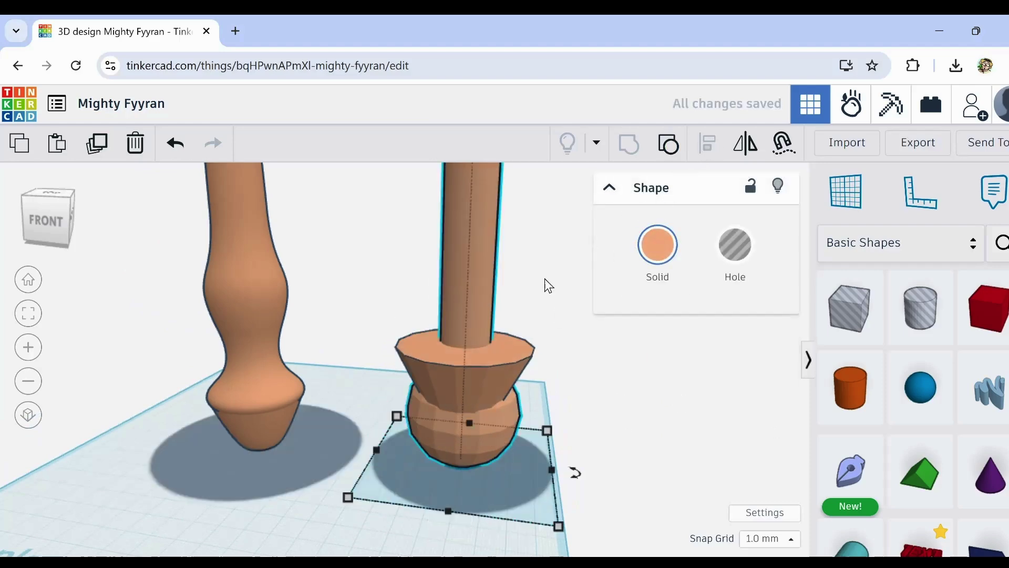
pyautogui.keyDown('shift'); pyautogui.moveTo(436, 378); pyautogui.dragTo(437, 379); pyautogui.keyUp('shift')
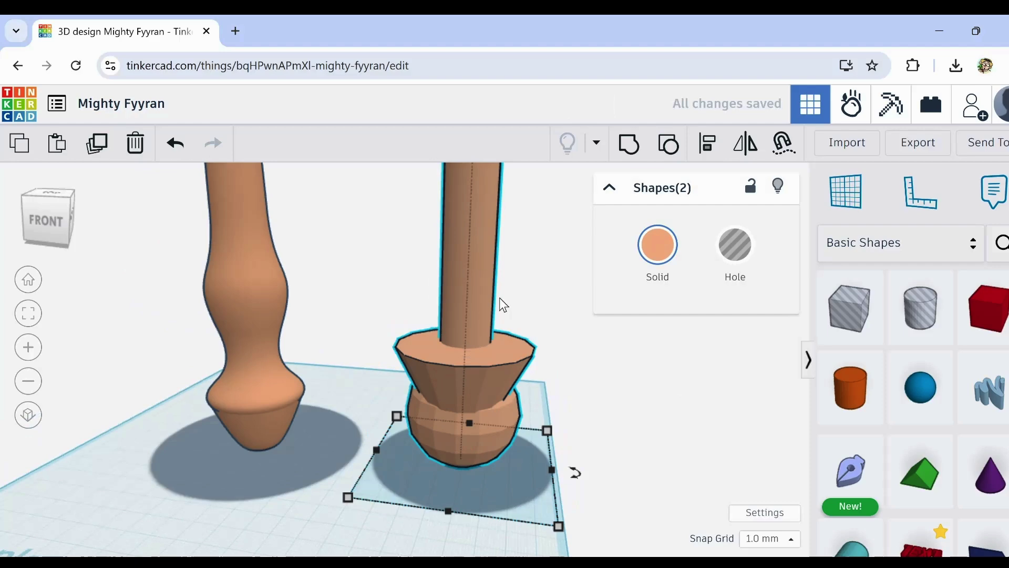
pyautogui.click(707, 148)
pyautogui.click(345, 446)
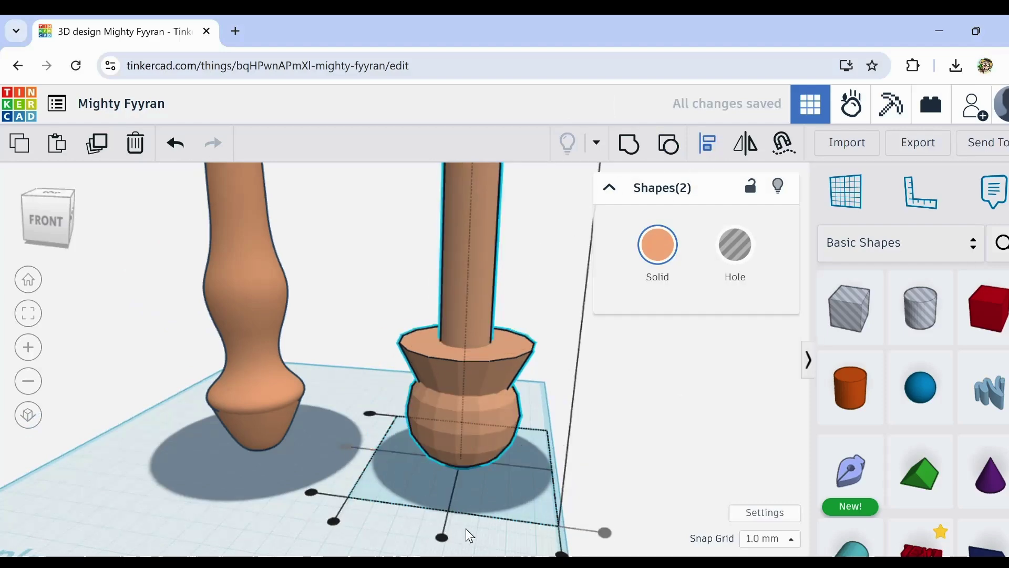
pyautogui.click(442, 536)
pyautogui.click(216, 497)
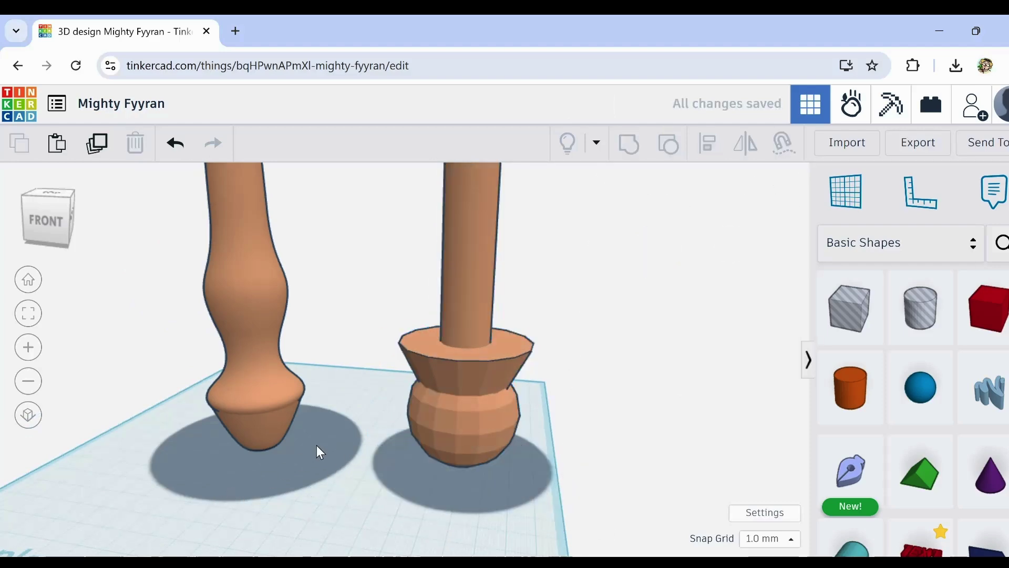
# Step: Raise the inverted cone from the ball foot up the stem to just beneath the goblet's bowl
pyautogui.moveTo(317, 446); pyautogui.dragTo(418, 329, button='right')
pyautogui.click(421, 332)
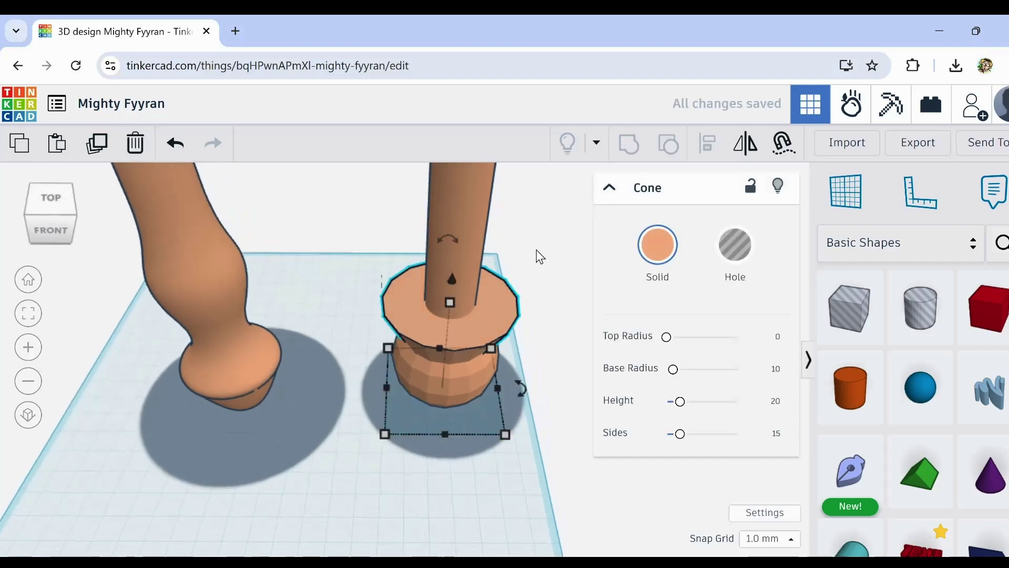
pyautogui.scroll(-3, 536, 250)
pyautogui.moveTo(554, 237); pyautogui.dragTo(462, 365, button='right')
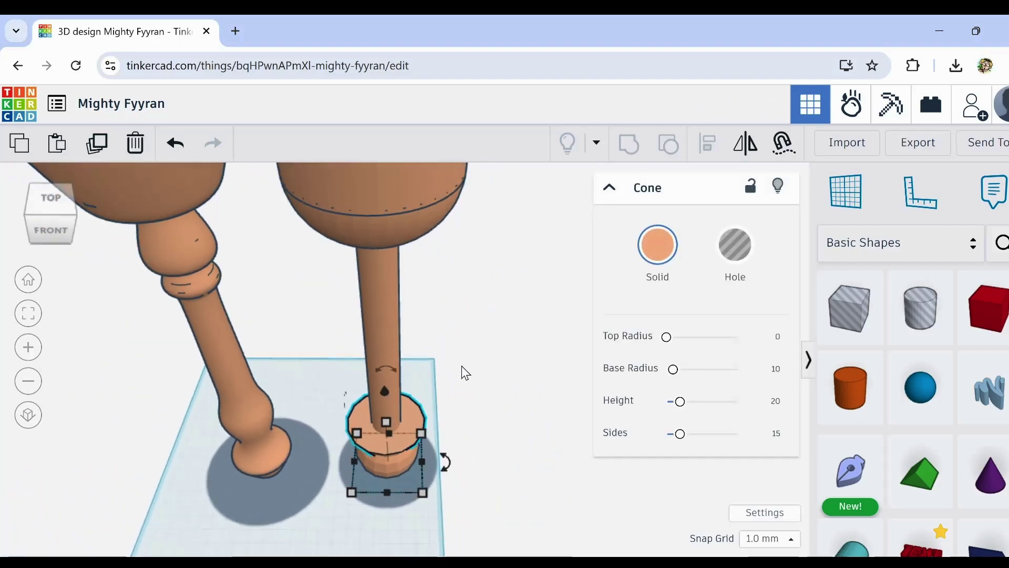
pyautogui.scroll(2, 386, 392)
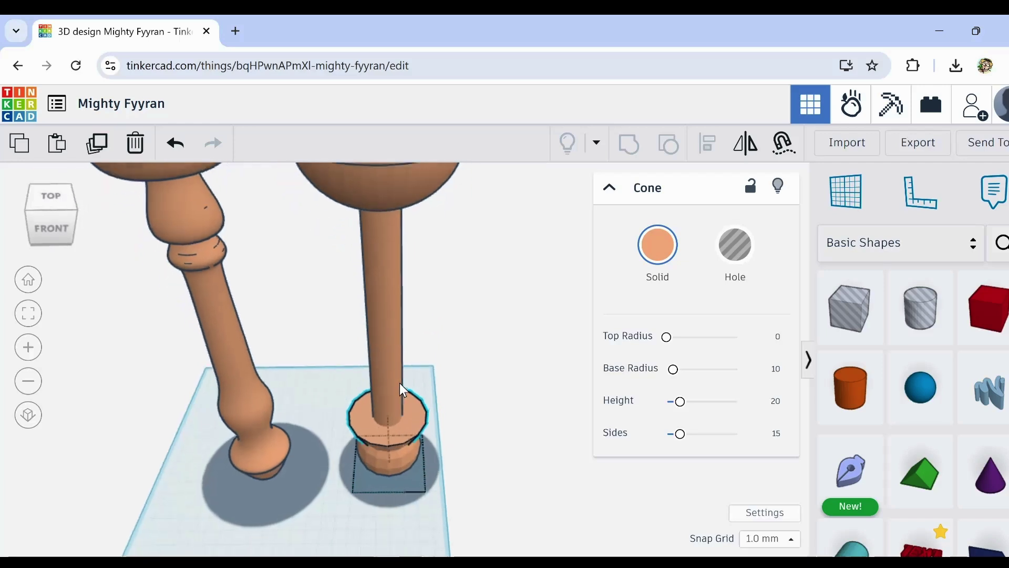
pyautogui.scroll(2, 391, 376)
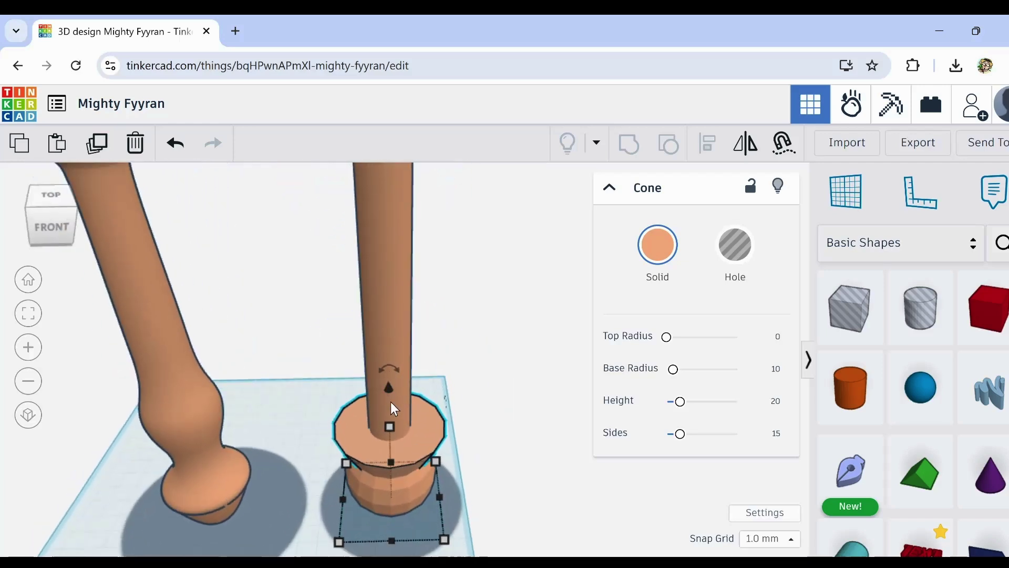
pyautogui.moveTo(390, 383); pyautogui.dragTo(398, 38)
pyautogui.scroll(2, 483, 303)
pyautogui.moveTo(483, 304); pyautogui.dragTo(481, 369, button='middle')
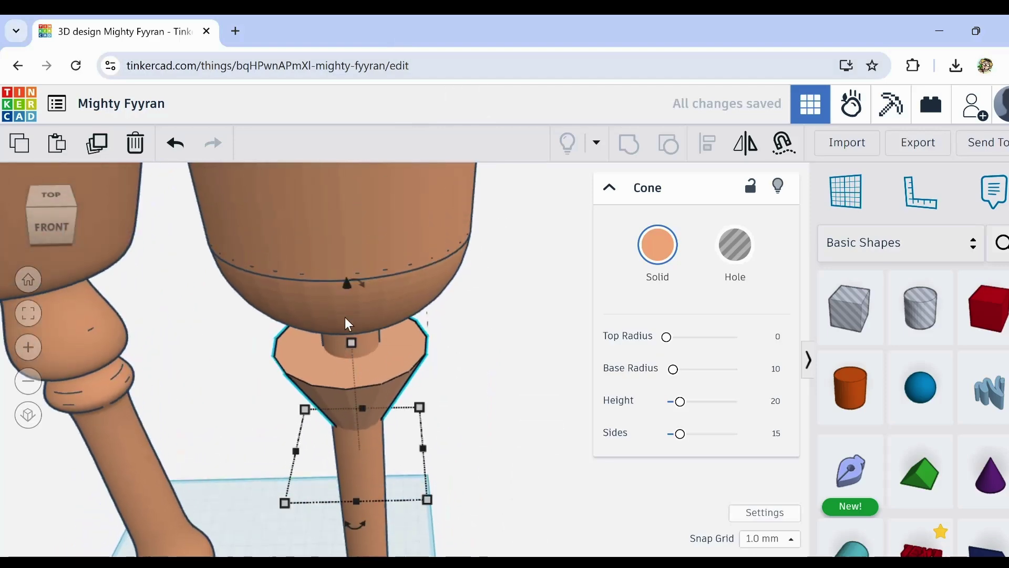
# Step: Raise the cone further into the bowl's underside and check inside the bowl whether it pokes through
pyautogui.moveTo(349, 285); pyautogui.dragTo(343, 213)
pyautogui.moveTo(443, 292); pyautogui.dragTo(446, 367, button='right')
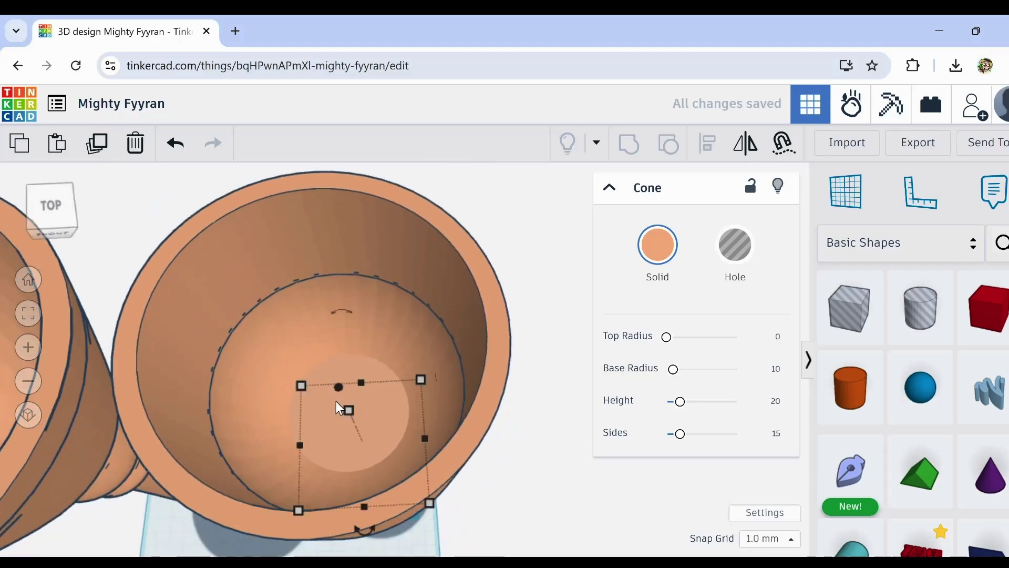
pyautogui.scroll(3, 335, 404)
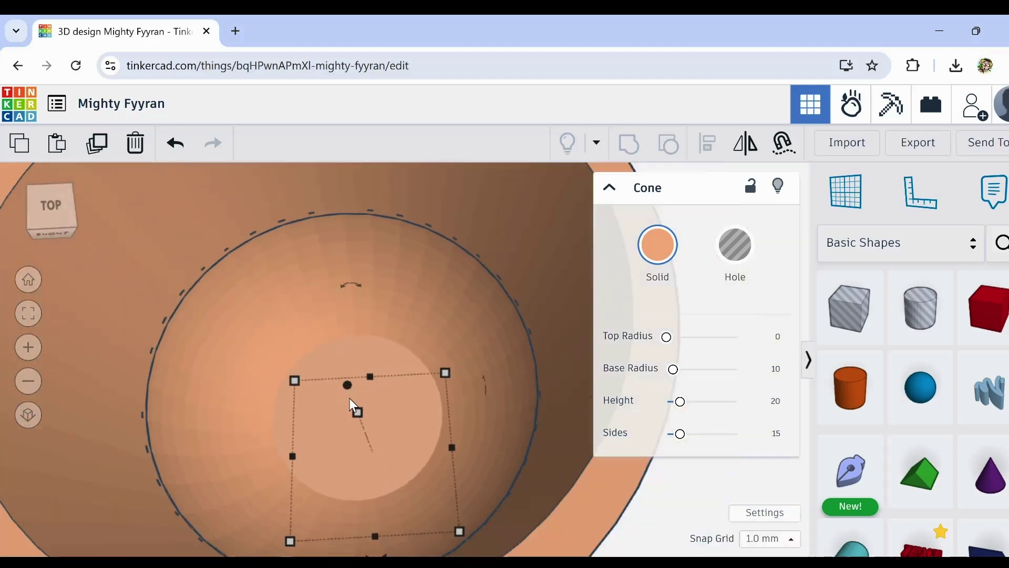
pyautogui.moveTo(440, 463); pyautogui.dragTo(458, 405, button='right')
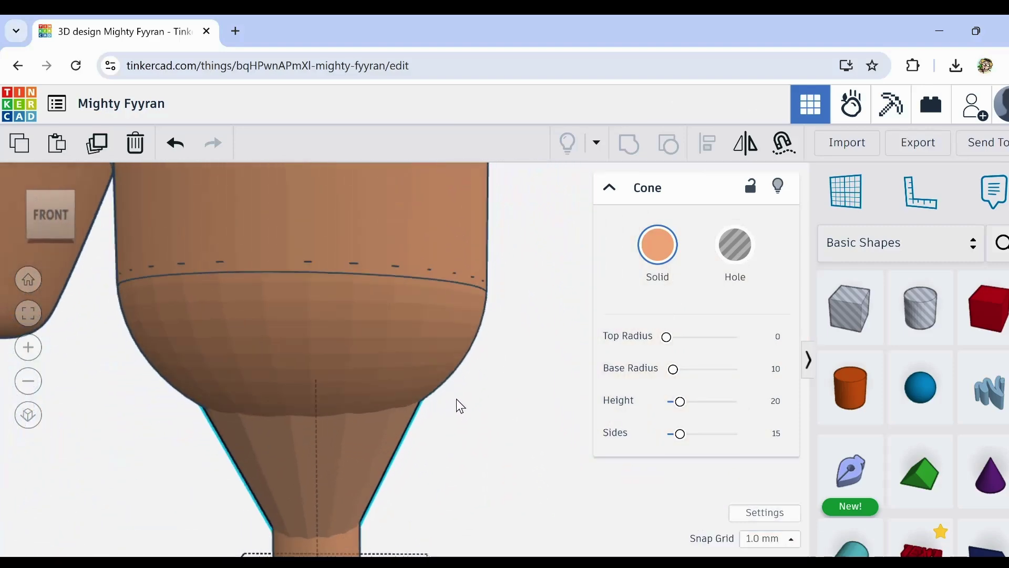
# Step: Scale the cone down to about 39 mm tall and raise it 14 mm so it tucks against the bowl's underside
pyautogui.scroll(-5, 462, 419)
pyautogui.scroll(-3, 485, 453)
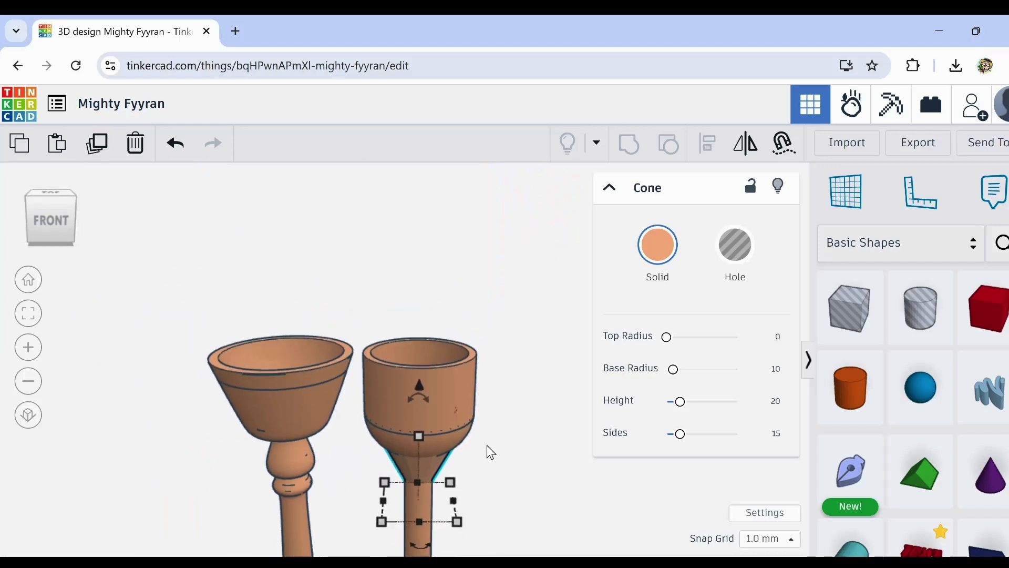
pyautogui.moveTo(495, 470); pyautogui.dragTo(471, 420, button='middle')
pyautogui.scroll(2, 467, 405)
pyautogui.scroll(1, 458, 390)
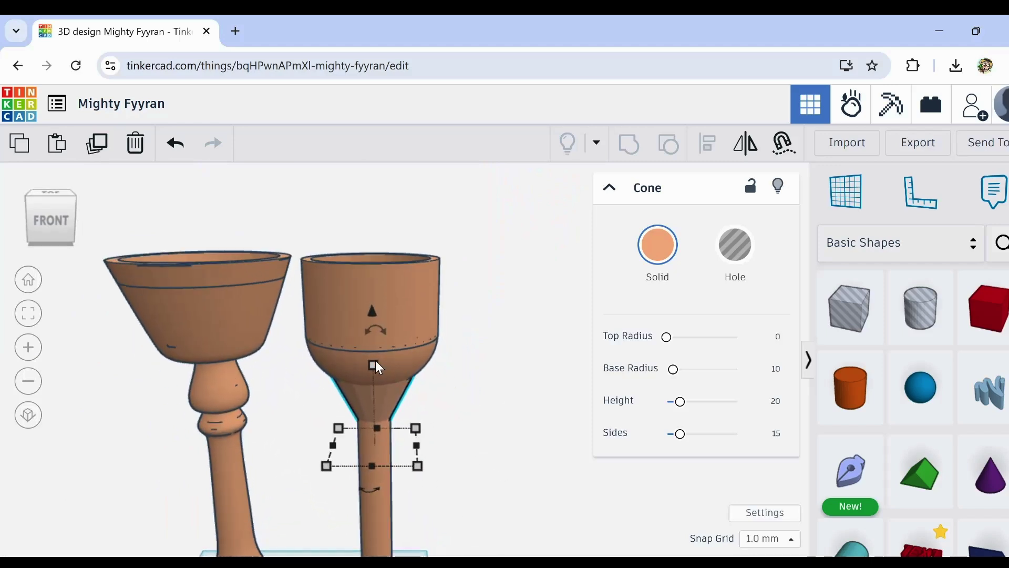
pyautogui.moveTo(369, 365)
pyautogui.moveTo(374, 371); pyautogui.dragTo(380, 389)
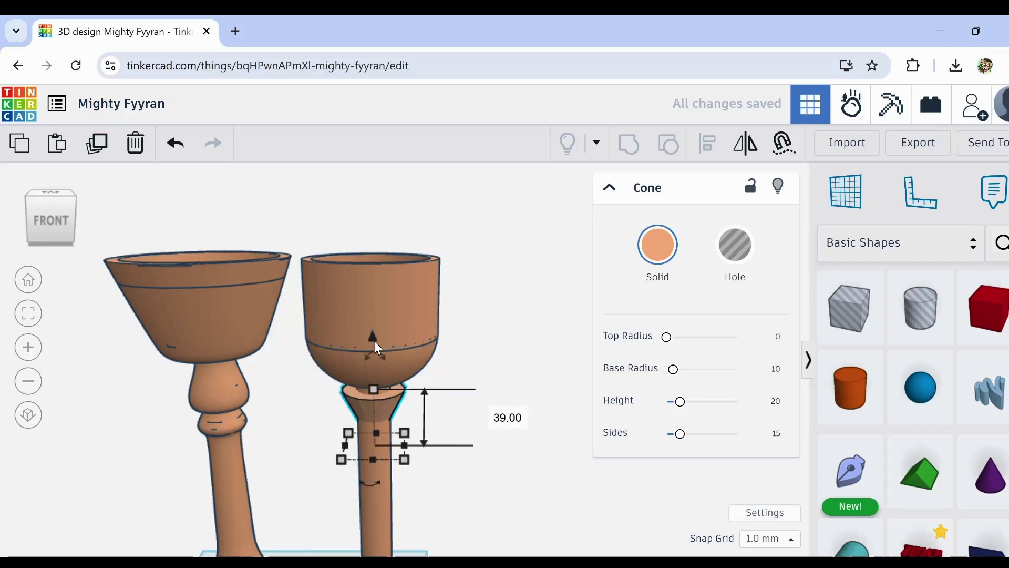
pyautogui.moveTo(372, 333); pyautogui.dragTo(371, 311)
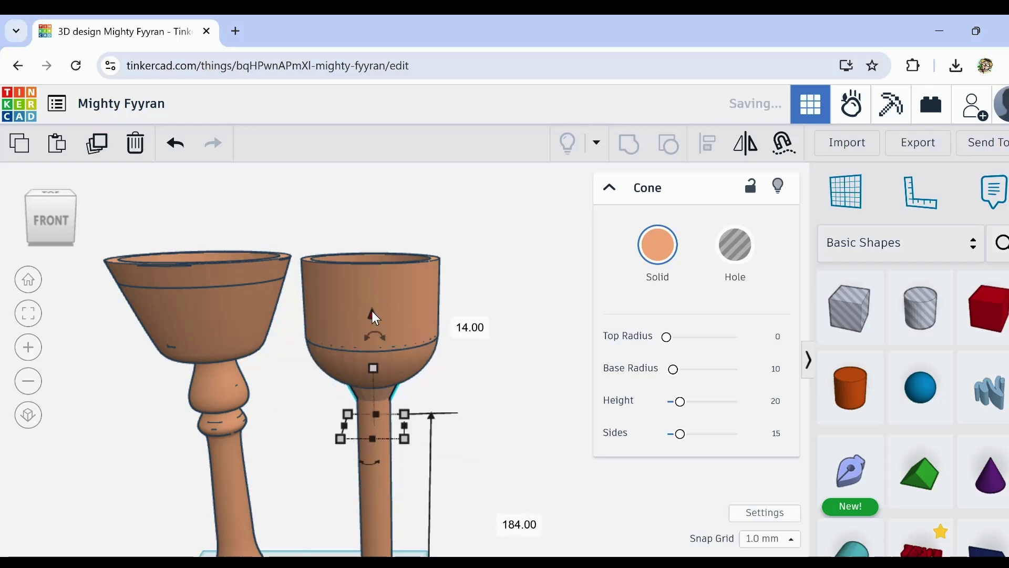
# Step: Undo the accidental change to the ball-footed goblet and deselect it
pyautogui.scroll(1, 411, 405)
pyautogui.moveTo(411, 405); pyautogui.dragTo(456, 384, button='right')
pyautogui.scroll(3, 457, 384)
pyautogui.click(371, 391)
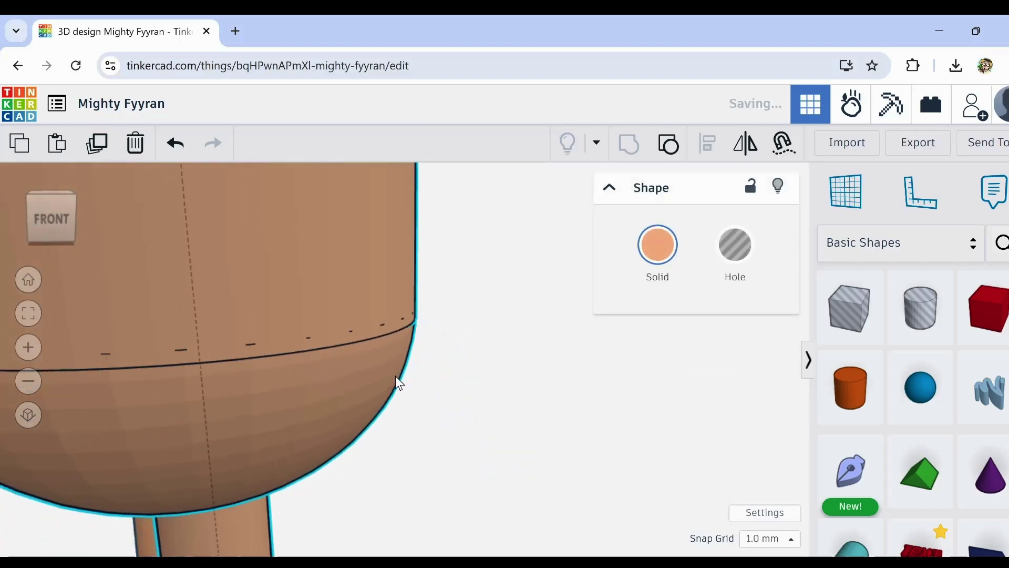
pyautogui.click(177, 149)
pyautogui.scroll(-5, 412, 363)
pyautogui.click(469, 406)
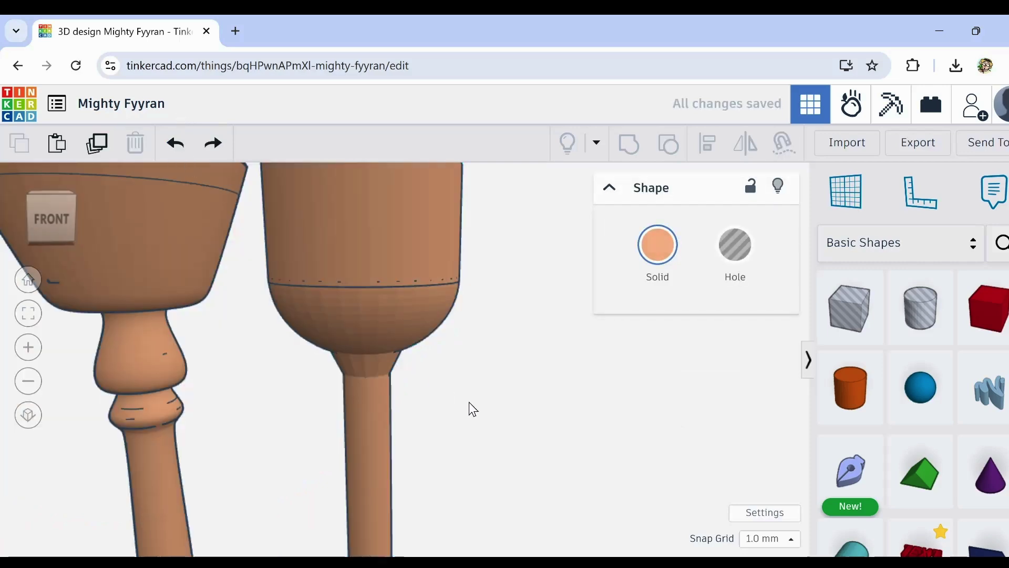
# Step: Select the supporting cone together with the ball-footed goblet and group them into one shape
pyautogui.scroll(-3, 476, 403)
pyautogui.moveTo(482, 390); pyautogui.dragTo(449, 359, button='right')
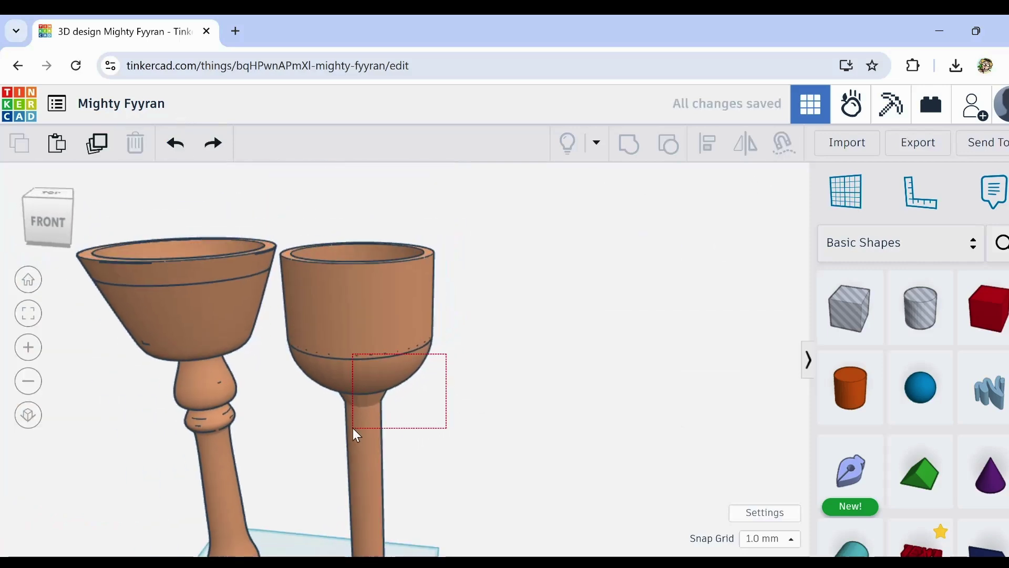
pyautogui.moveTo(353, 429); pyautogui.dragTo(352, 430)
pyautogui.click(628, 144)
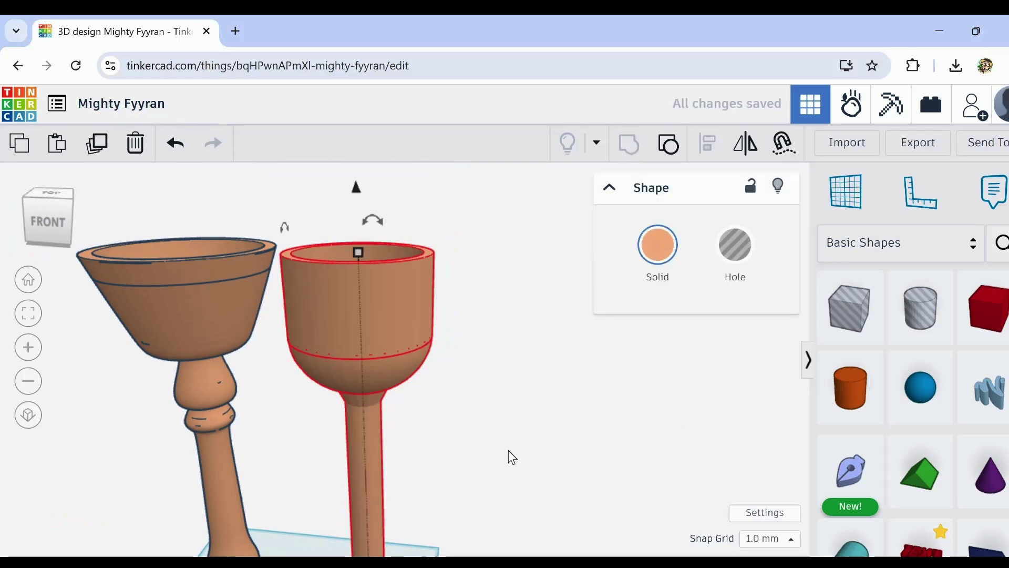
# Step: Compare the two goblets' bowls, stems and feet from the front and slightly above
pyautogui.moveTo(509, 450); pyautogui.dragTo(511, 392, button='right')
pyautogui.scroll(-2, 523, 441)
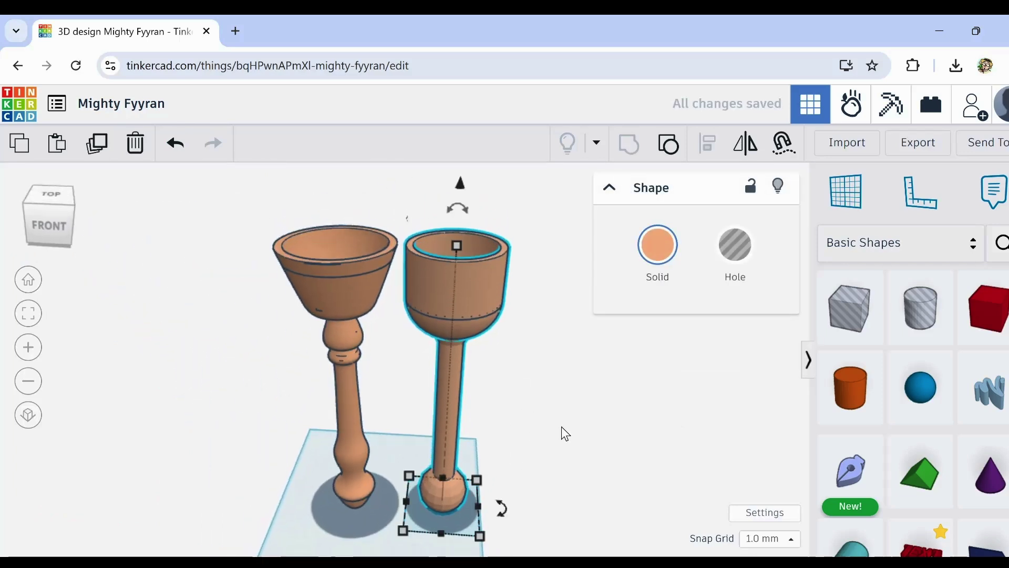
pyautogui.moveTo(266, 436); pyautogui.dragTo(267, 415, button='right')
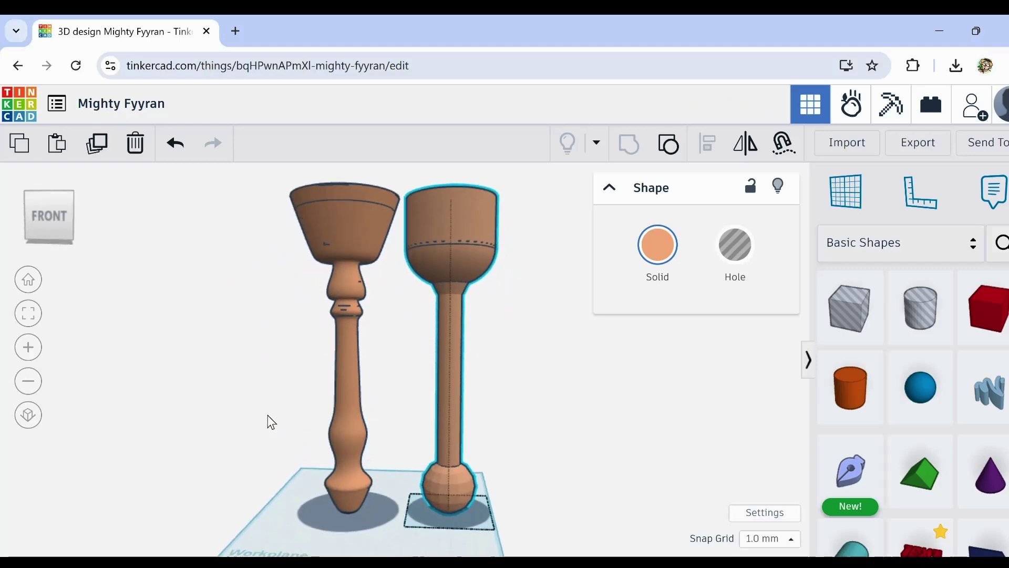
pyautogui.click(270, 409)
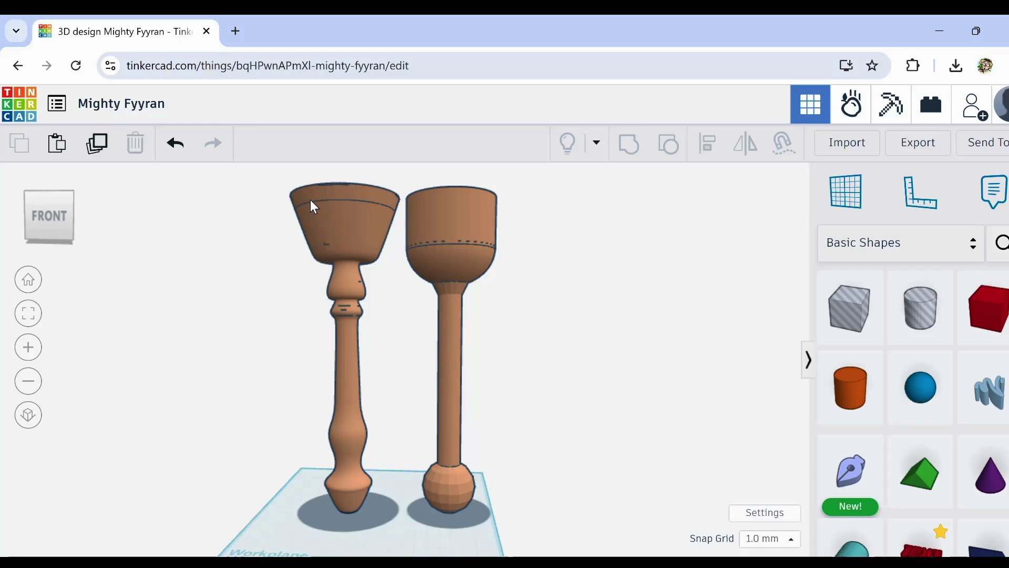
pyautogui.moveTo(270, 230)
pyautogui.mouseDown(button='right')
pyautogui.moveTo(277, 327)
pyautogui.moveTo(274, 248)
pyautogui.mouseUp(button='right')
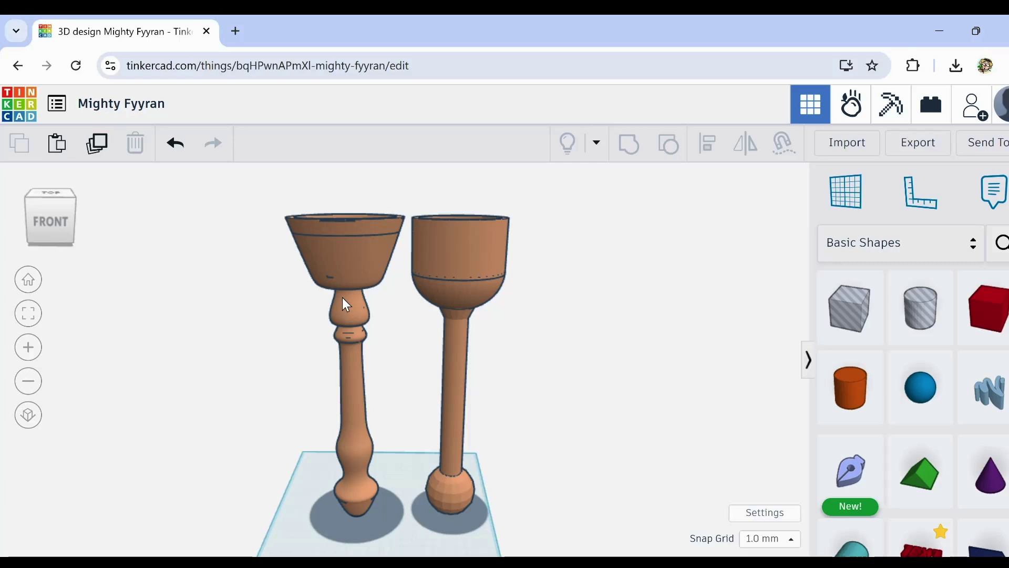
pyautogui.scroll(3, 344, 299)
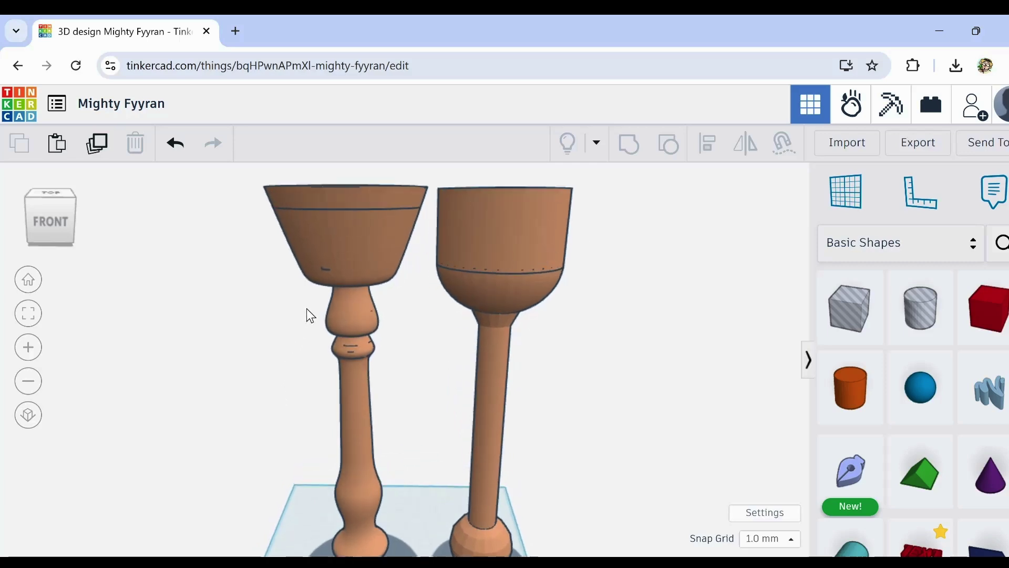
pyautogui.moveTo(307, 308)
pyautogui.mouseDown(button='right')
pyautogui.moveTo(286, 327)
pyautogui.moveTo(285, 308)
pyautogui.moveTo(315, 318)
pyautogui.mouseUp(button='right')
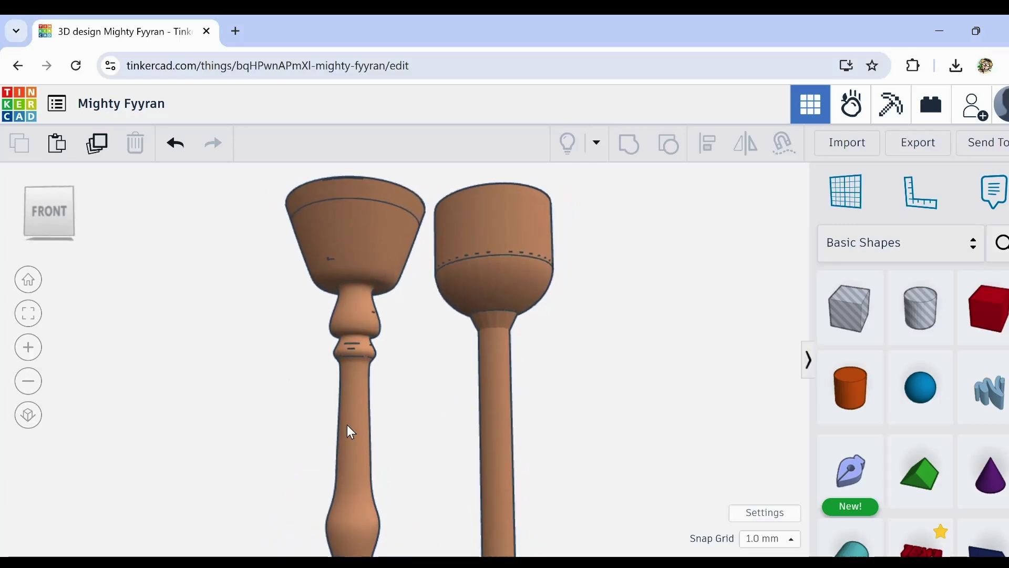
# Step: Move the curved-stem goblet to the side, duplicate it and place the copy nearer the ball-footed goblet
pyautogui.click(342, 439)
pyautogui.moveTo(326, 447); pyautogui.dragTo(308, 497, button='right')
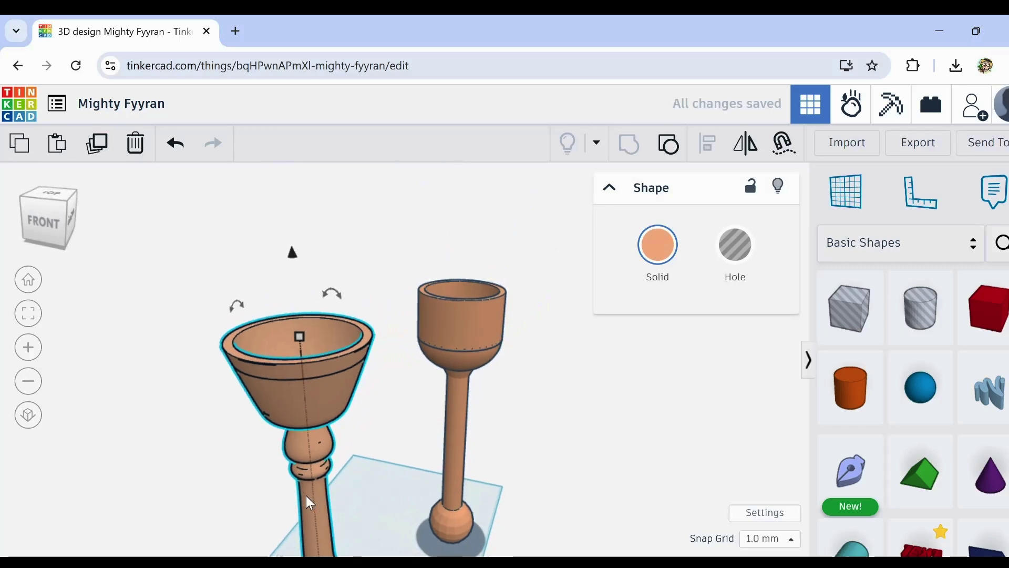
pyautogui.moveTo(307, 497); pyautogui.dragTo(252, 400)
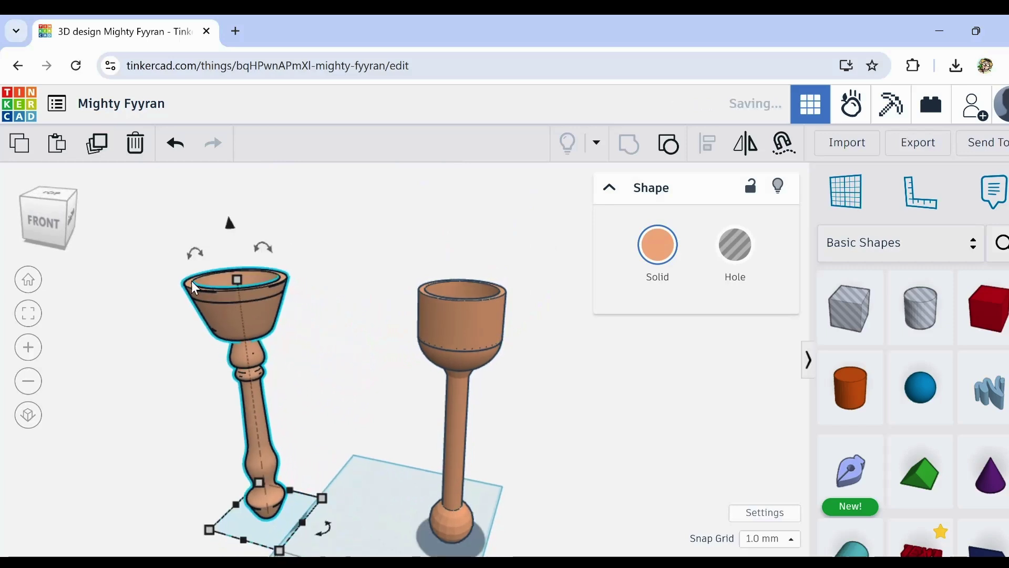
pyautogui.click(96, 143)
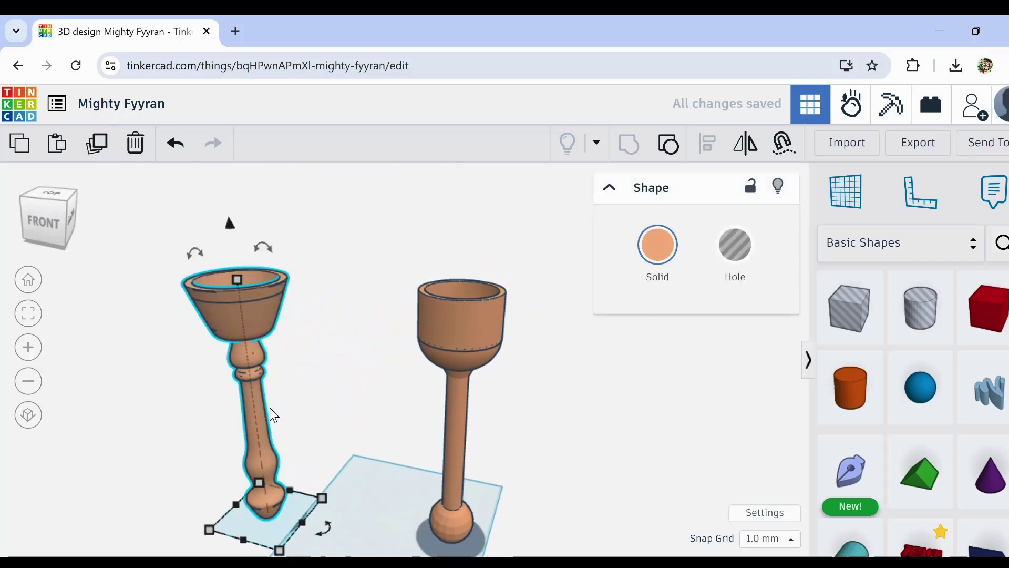
pyautogui.moveTo(260, 419); pyautogui.dragTo(369, 480)
# Step: Move the ball-footed goblet off the workplane, about 83 mm sideways, away from the copy
pyautogui.moveTo(482, 452); pyautogui.dragTo(473, 410, button='right')
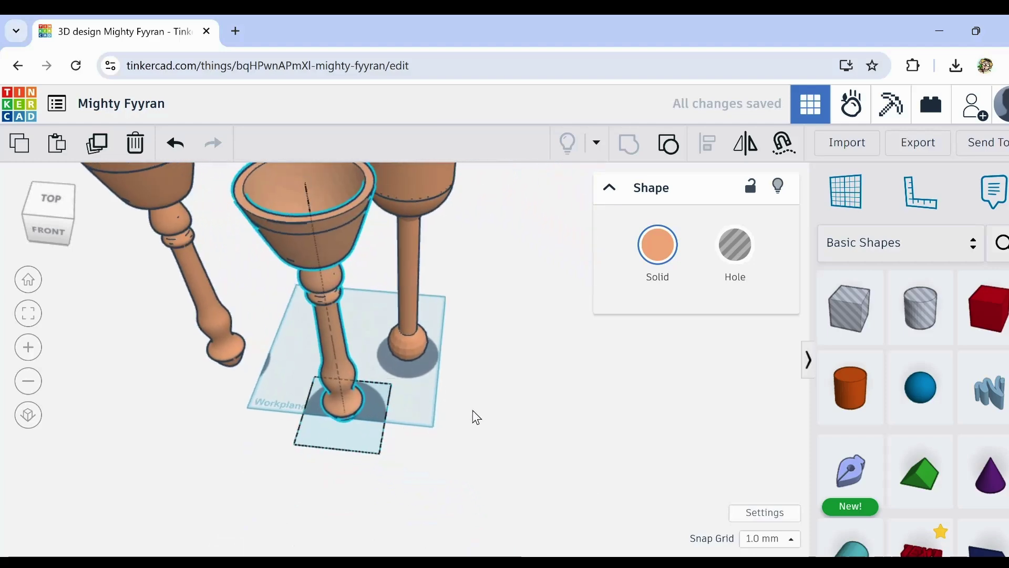
pyautogui.moveTo(409, 265); pyautogui.dragTo(490, 238)
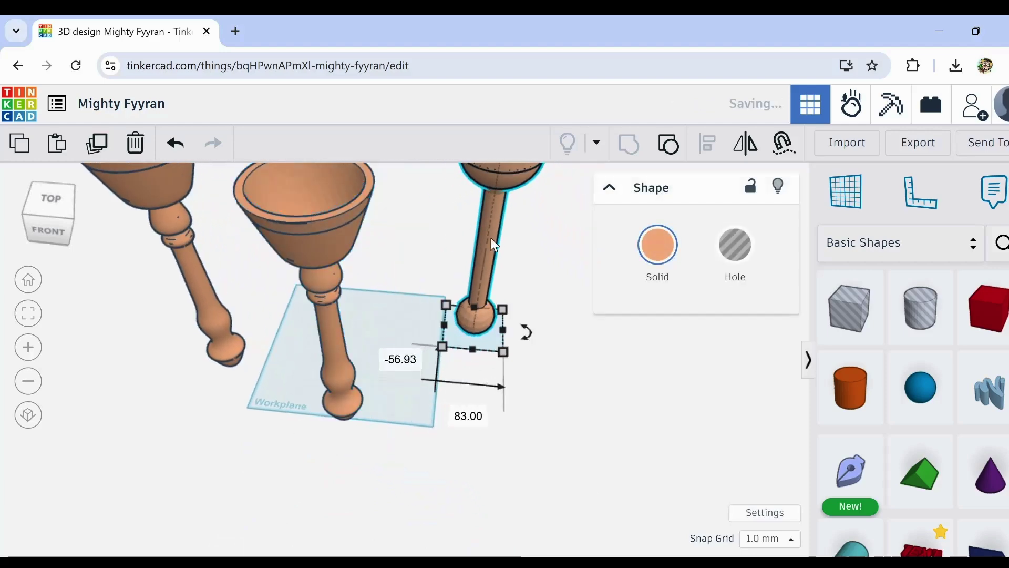
pyautogui.moveTo(547, 276); pyautogui.dragTo(482, 389, button='right')
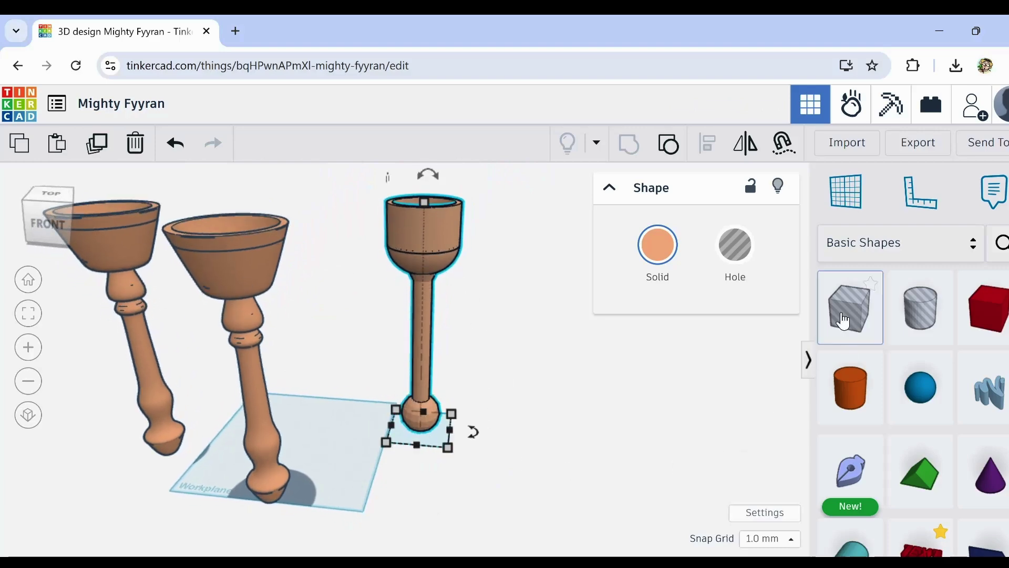
# Step: Place a box hole over the foot of the copied goblet and enlarge it so it surrounds the goblet on all sides
pyautogui.moveTo(841, 308); pyautogui.dragTo(227, 435)
pyautogui.scroll(3, 320, 519)
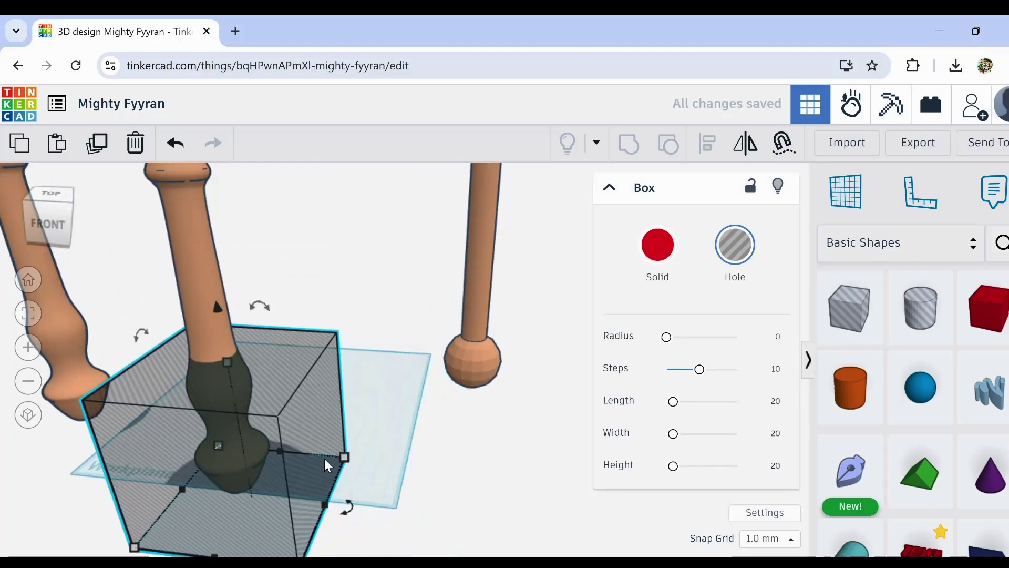
pyautogui.moveTo(342, 457); pyautogui.dragTo(358, 437)
pyautogui.moveTo(259, 484); pyautogui.dragTo(228, 475)
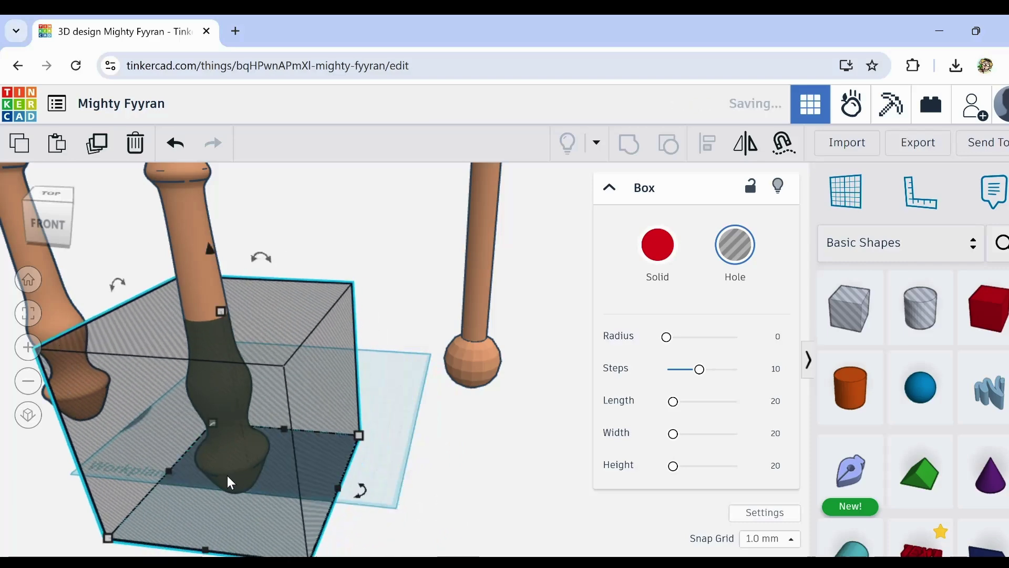
# Step: Raise the box hole until it encloses the copy's bowl, with its lower face where the bowl meets the stem
pyautogui.moveTo(213, 250); pyautogui.dragTo(209, 19)
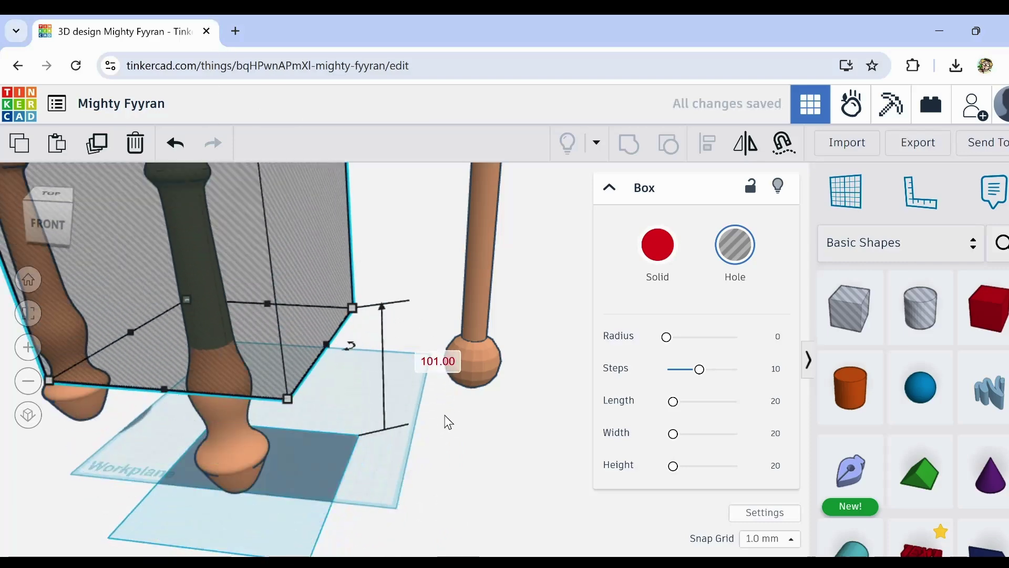
pyautogui.scroll(-4, 446, 421)
pyautogui.moveTo(360, 456); pyautogui.dragTo(489, 541, button='middle')
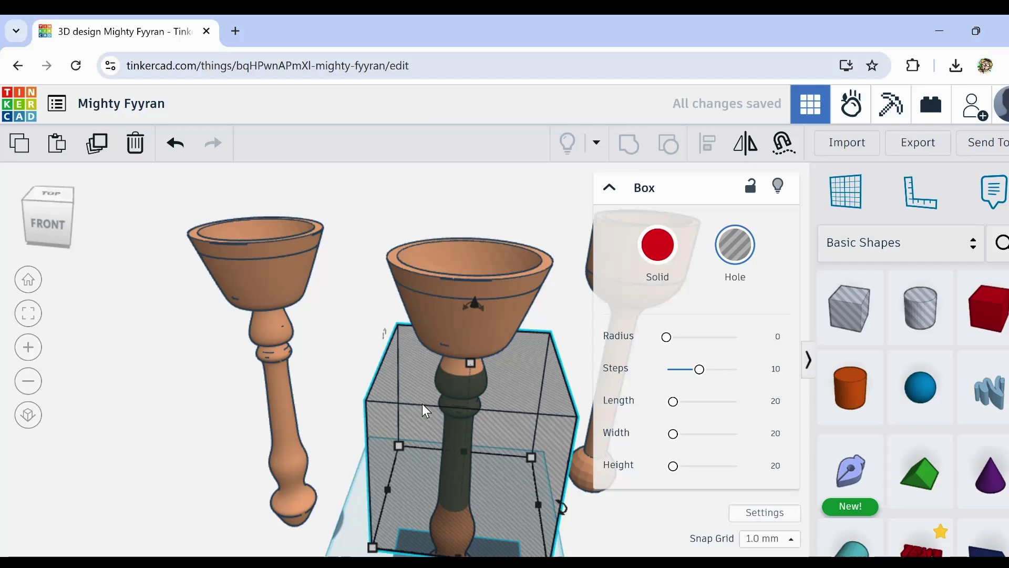
pyautogui.moveTo(422, 404); pyautogui.dragTo(347, 407, button='middle')
pyautogui.moveTo(379, 273); pyautogui.dragTo(390, 176)
pyautogui.scroll(3, 389, 424)
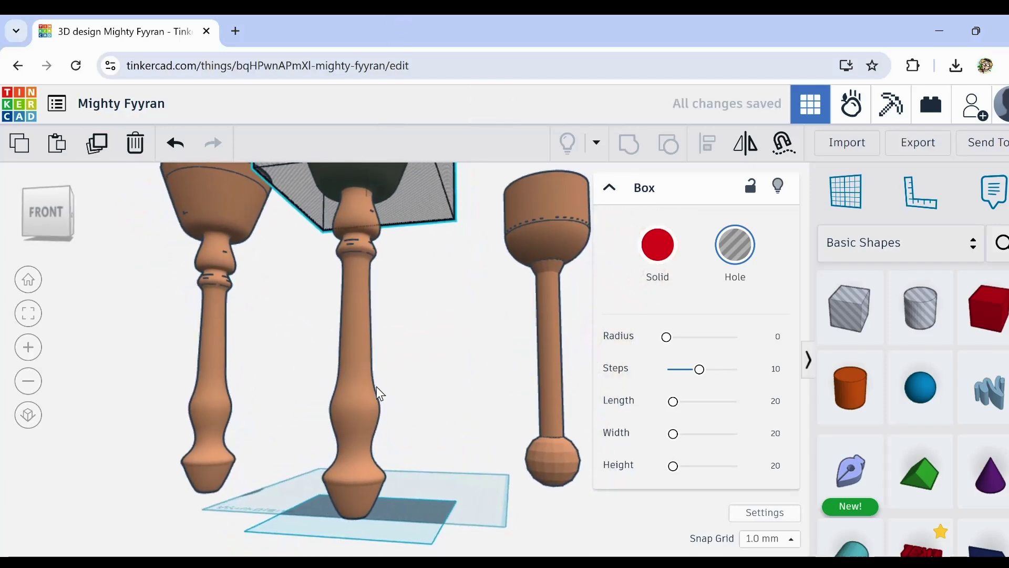
pyautogui.scroll(3, 357, 204)
pyautogui.scroll(3, 355, 193)
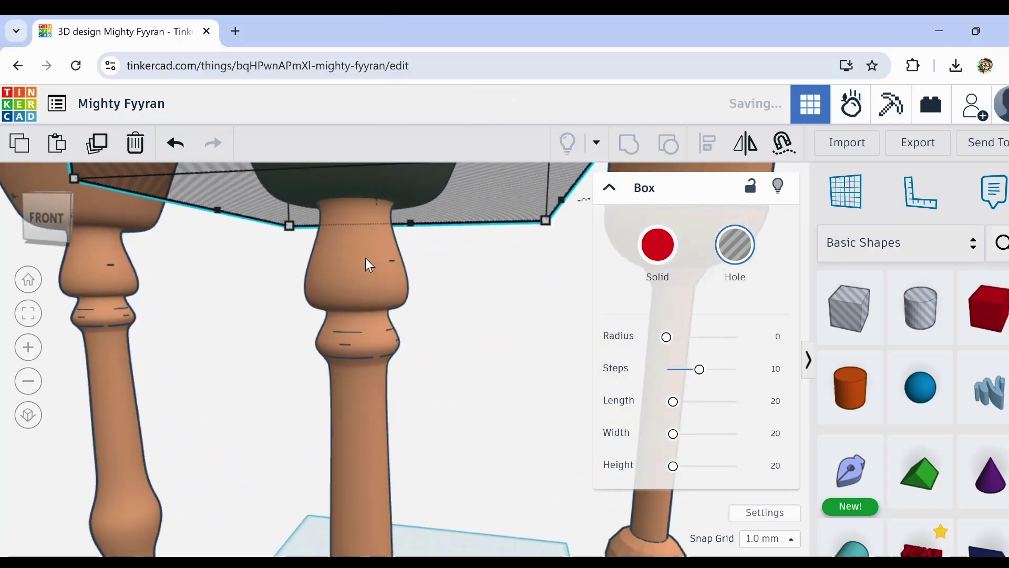
# Step: Group the box hole with the goblet copy so its bowl is cut away from the curved stem
pyautogui.scroll(-2, 459, 300)
pyautogui.scroll(-2, 459, 300)
pyautogui.keyDown('shift'); pyautogui.click(399, 294); pyautogui.keyUp('shift')
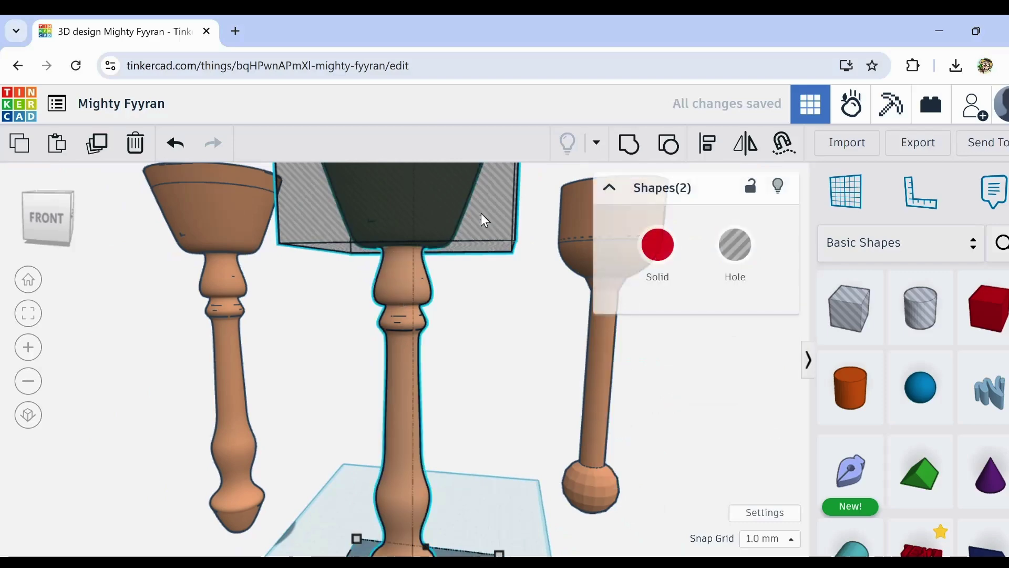
pyautogui.click(627, 147)
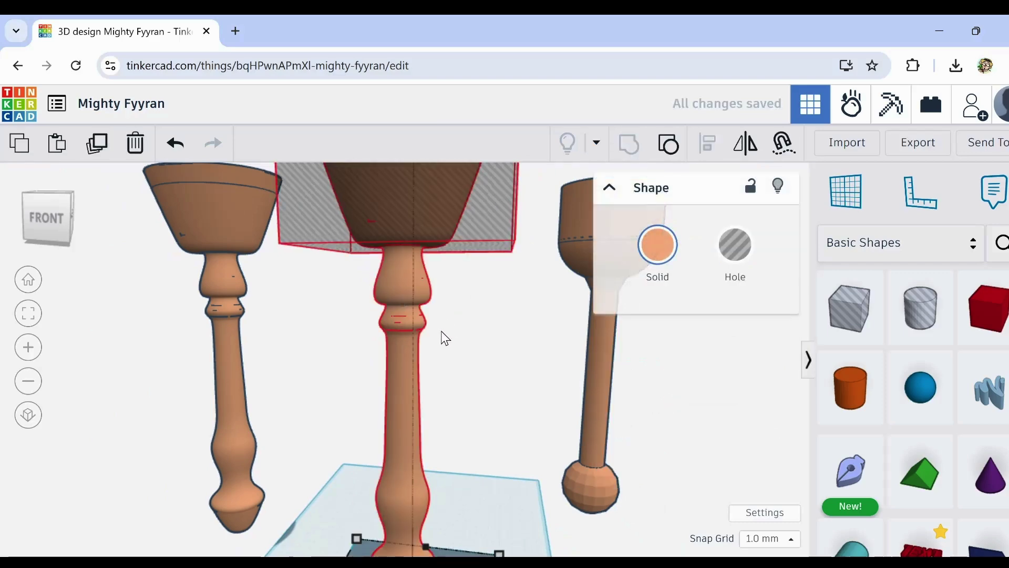
pyautogui.moveTo(446, 330); pyautogui.dragTo(443, 426, button='right')
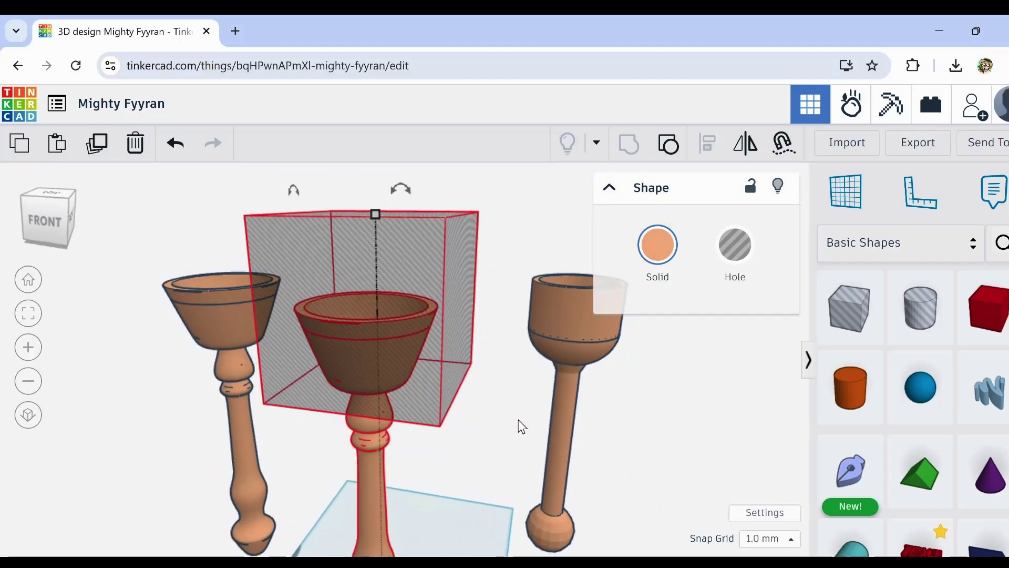
pyautogui.moveTo(519, 420); pyautogui.dragTo(415, 452, button='middle')
pyautogui.scroll(1, 482, 370)
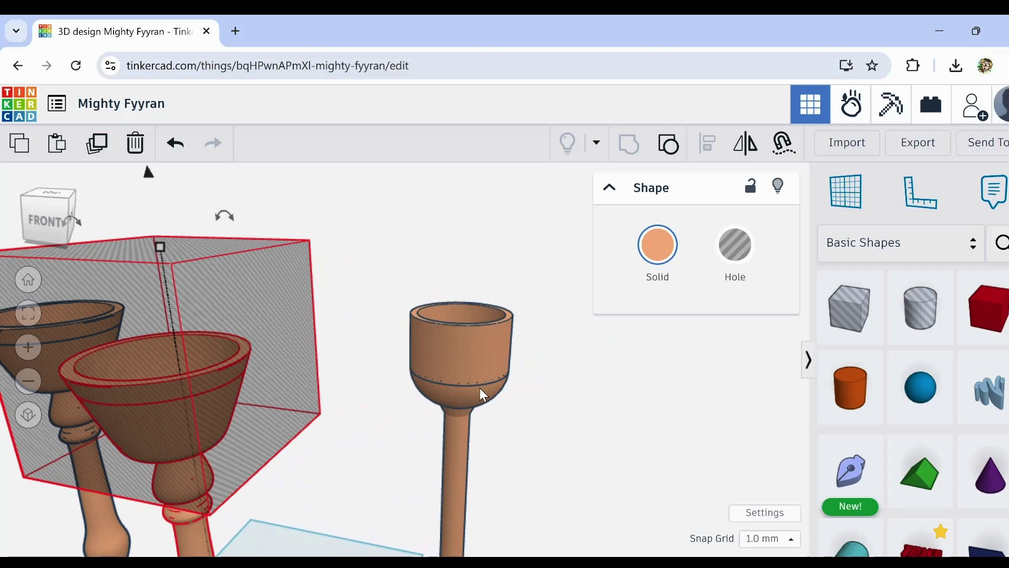
# Step: Ungroup the ball-footed goblet down to its separate parts and select its round-bottomed bowl
pyautogui.click(479, 387)
pyautogui.click(666, 150)
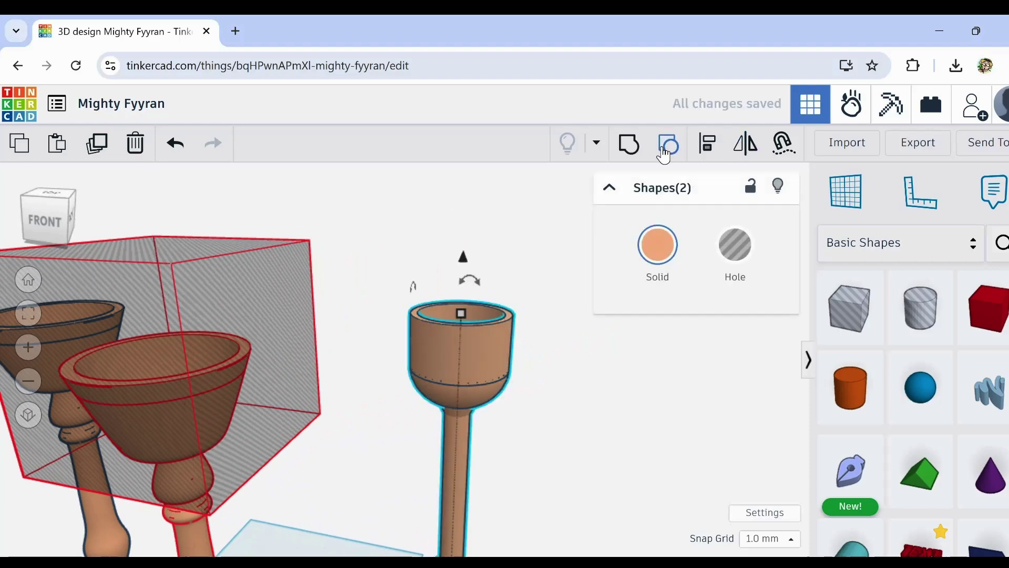
pyautogui.hotkey('ctrl', 'g')
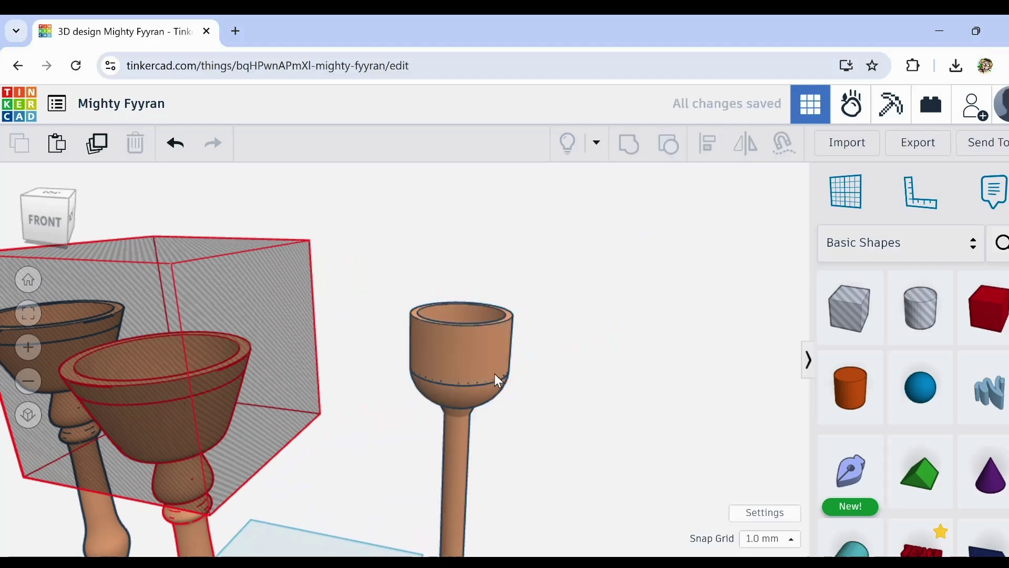
pyautogui.click(671, 150)
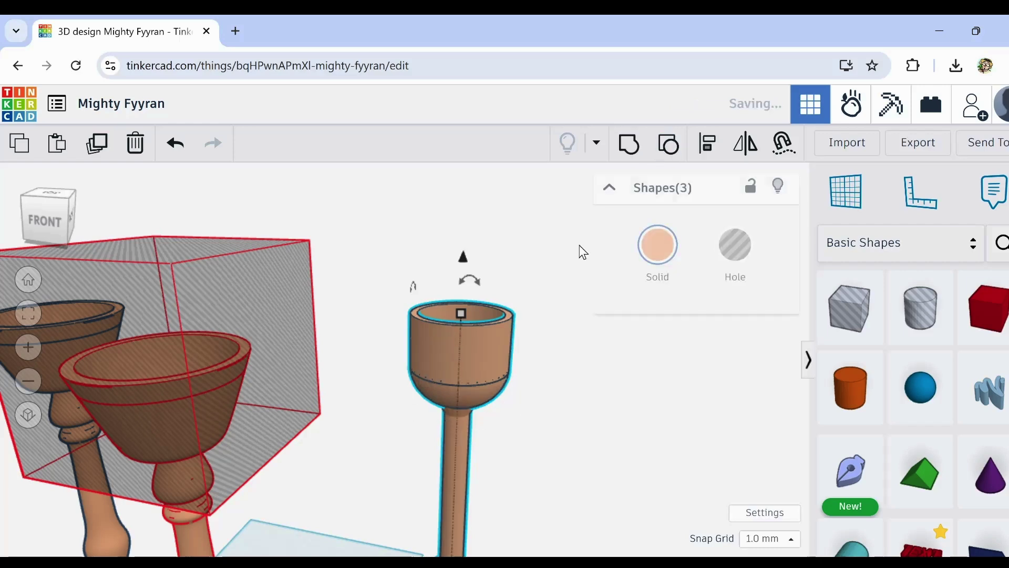
pyautogui.click(548, 377)
pyautogui.click(478, 368)
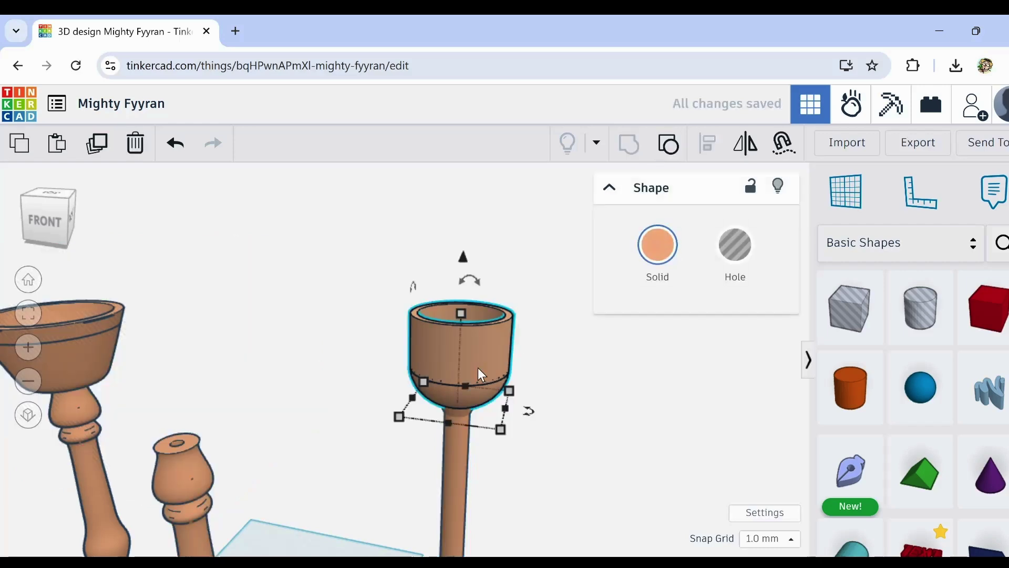
# Step: Duplicate the ball-footed goblet's bowl and move the copy over the cut curved stem, about 143 mm and 157 mm along the workplane
pyautogui.moveTo(348, 455); pyautogui.dragTo(396, 388, button='middle')
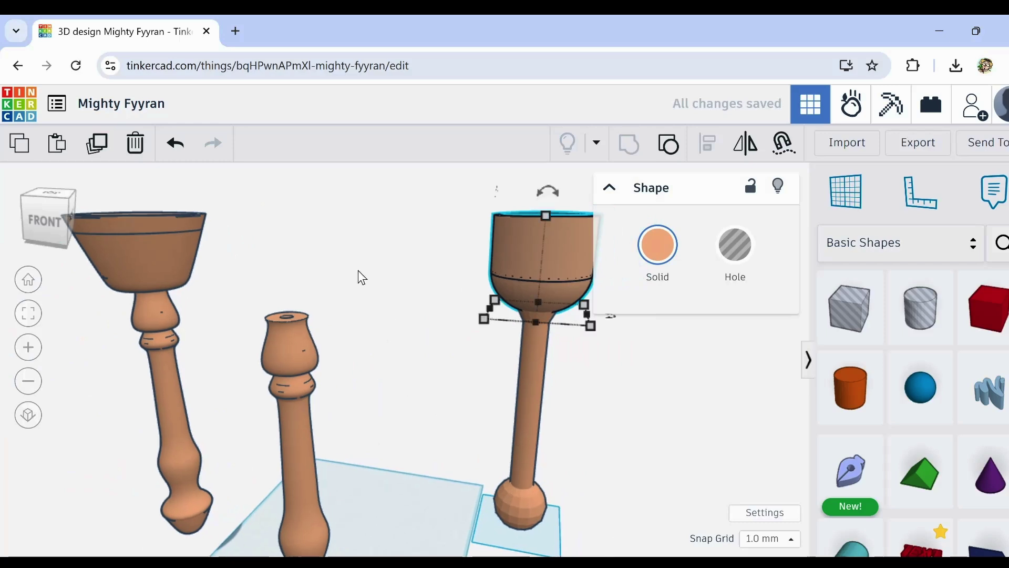
pyautogui.scroll(-5, 399, 339)
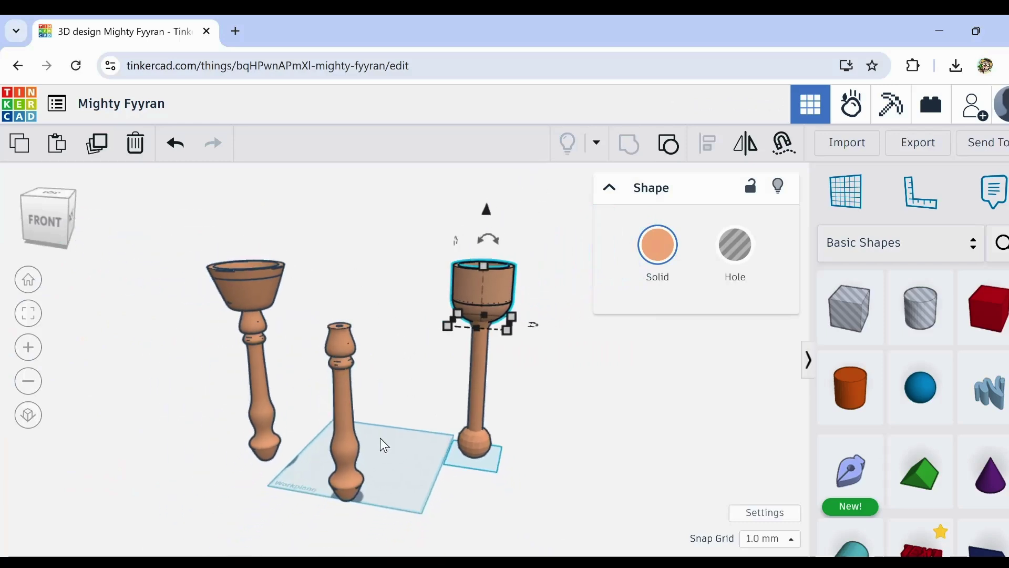
pyautogui.moveTo(385, 446)
pyautogui.mouseDown(button='middle')
pyautogui.moveTo(389, 422)
pyautogui.moveTo(390, 454)
pyautogui.mouseUp(button='middle')
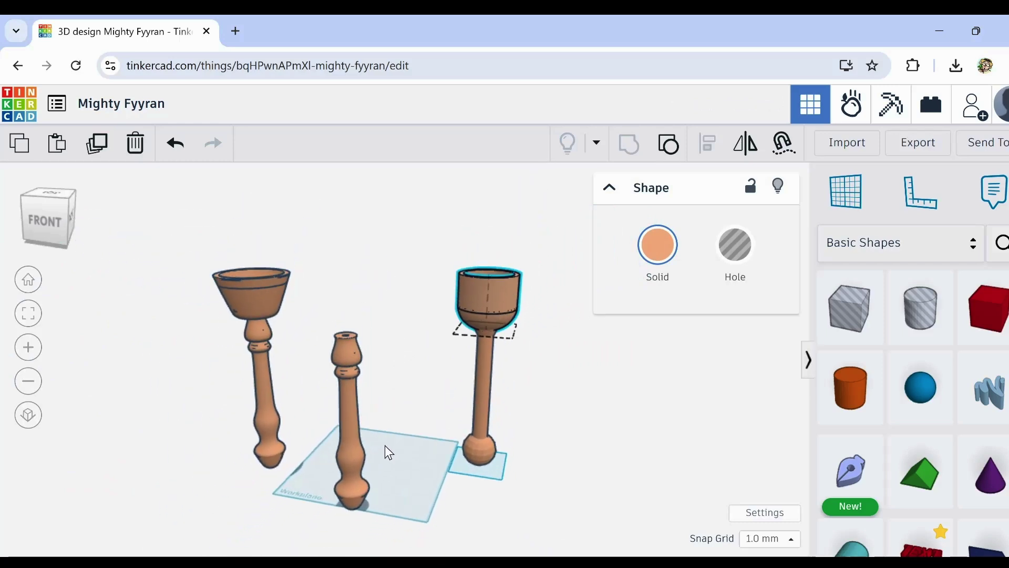
pyautogui.click(98, 157)
pyautogui.moveTo(493, 292); pyautogui.dragTo(347, 315)
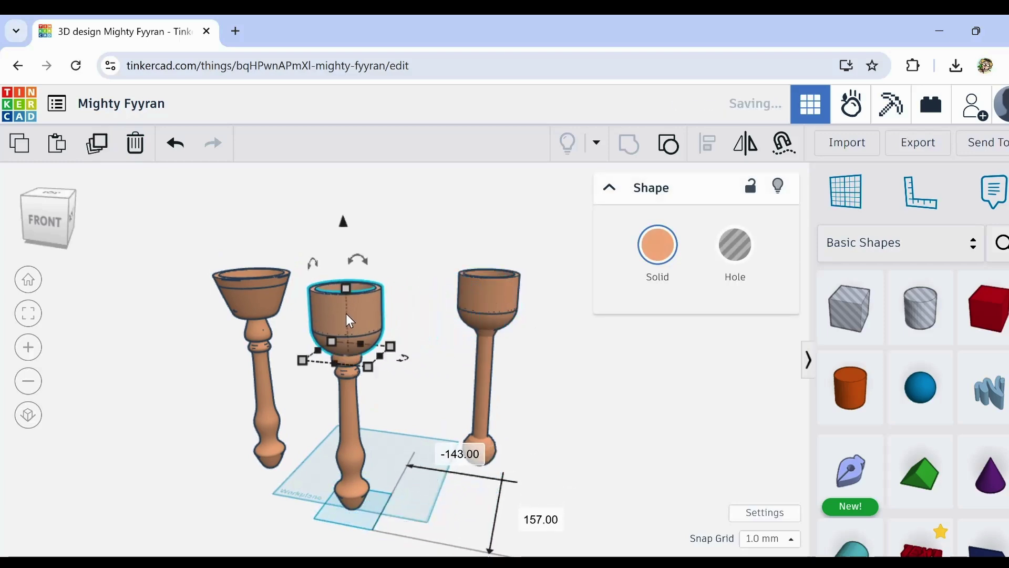
# Step: Raise the copied bowl slightly and nudge it sideways so it rests on the end of the curved stem
pyautogui.hotkey('ctrl', 'Up')
pyautogui.hotkey('ctrl', 'Up')
pyautogui.hotkey('ctrl', 'Up')
pyautogui.hotkey('ctrl', 'Up')
pyautogui.hotkey('ctrl', 'Up')
pyautogui.hotkey('ctrl', 'Up')
pyautogui.hotkey('ctrl', 'Up')
pyautogui.hotkey('ctrl', 'Up')
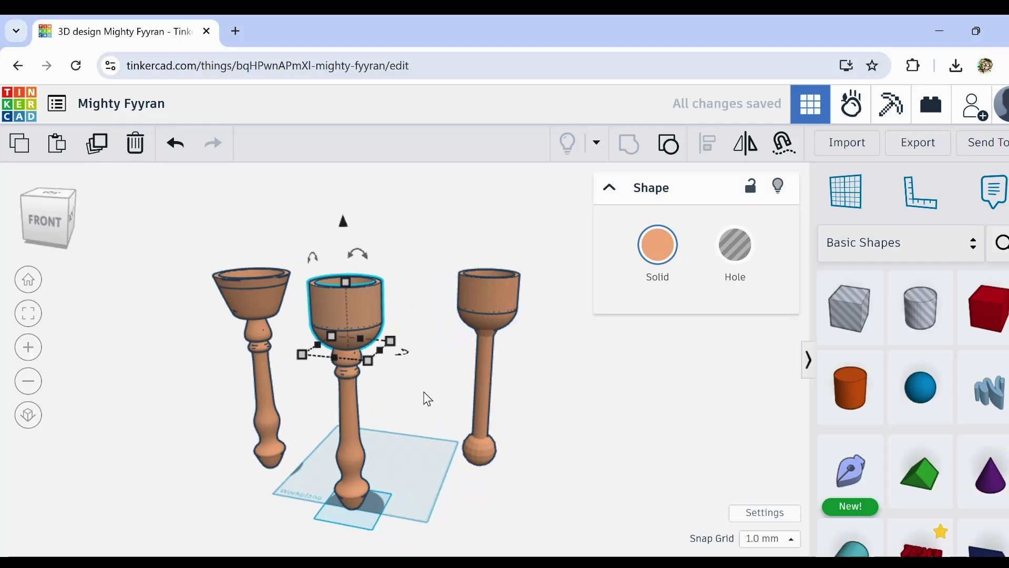
pyautogui.hotkey('ctrl', 'Up')
pyautogui.press('Left')
pyautogui.press('Left')
pyautogui.press('Left')
pyautogui.press('Left')
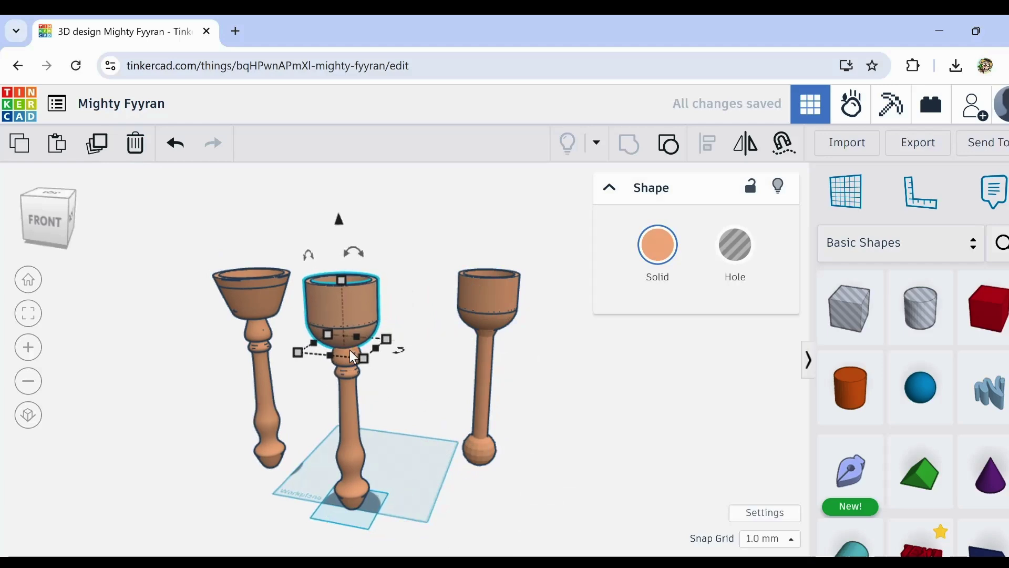
# Step: Align the copied bowl and the curved stem on their centres in both horizontal directions
pyautogui.click(348, 416)
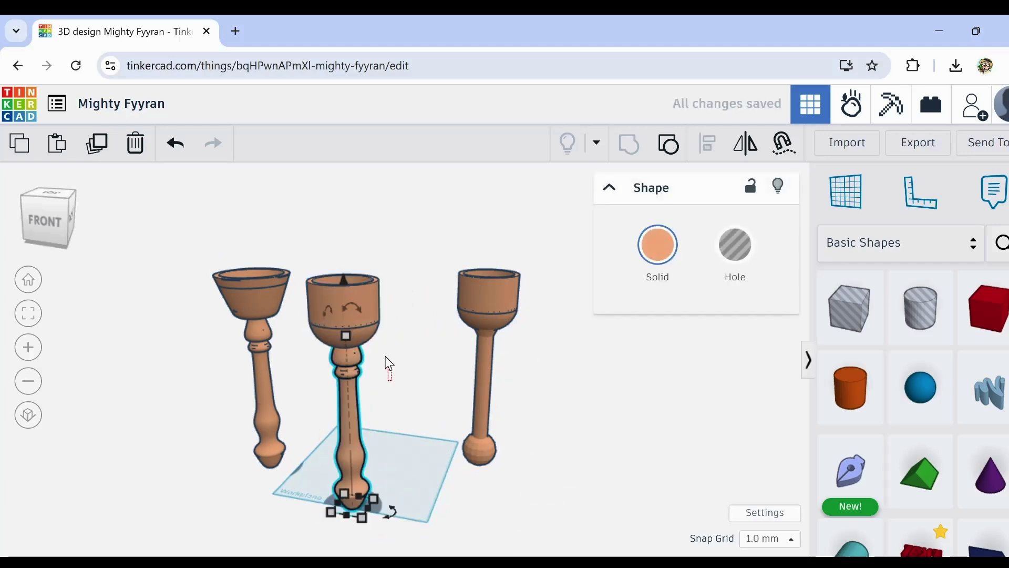
pyautogui.keyDown('shift'); pyautogui.click(329, 318); pyautogui.keyUp('shift')
pyautogui.click(708, 143)
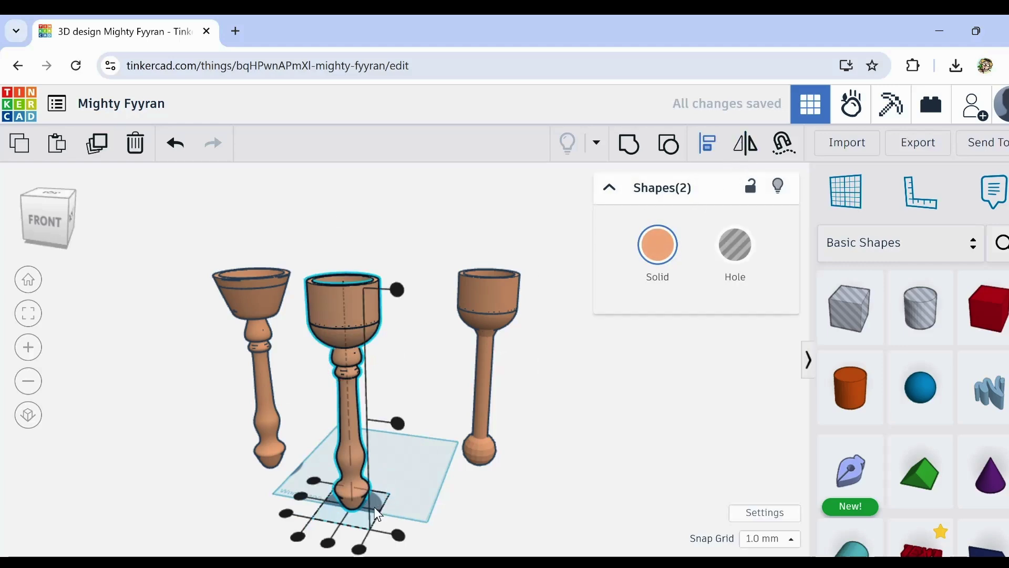
pyautogui.click(301, 496)
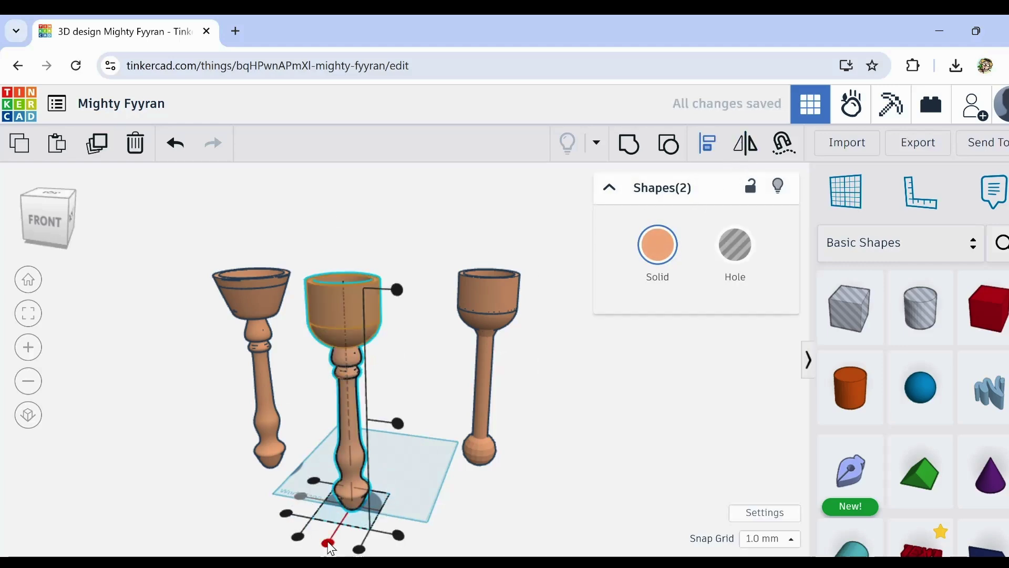
pyautogui.click(328, 543)
pyautogui.click(476, 459)
# Step: Examine from above and below how the copied bowl meets the curved stem
pyautogui.click(365, 341)
pyautogui.moveTo(439, 335); pyautogui.dragTo(409, 337, button='right')
pyautogui.scroll(5, 366, 460)
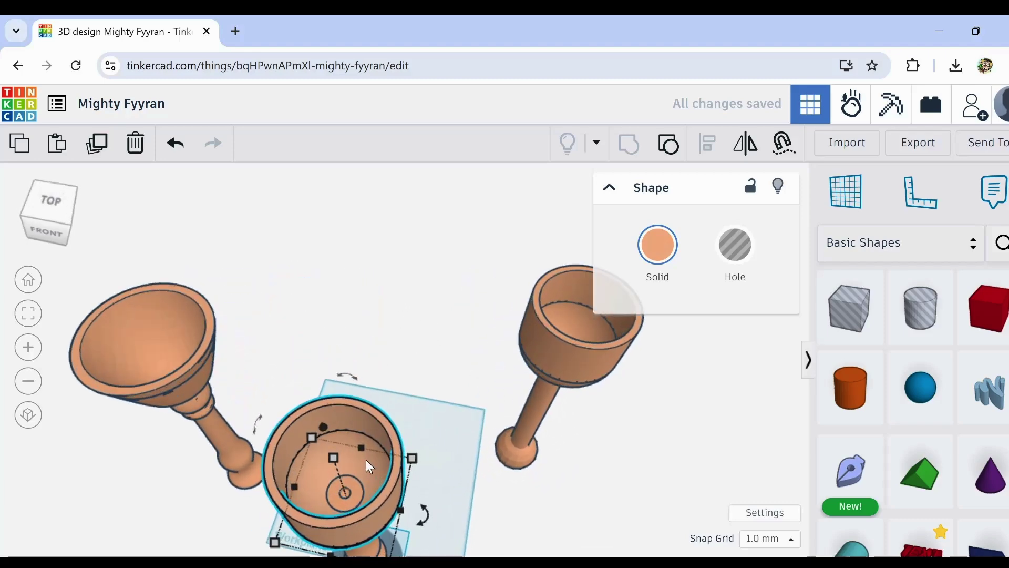
pyautogui.moveTo(351, 494); pyautogui.dragTo(342, 410, button='right')
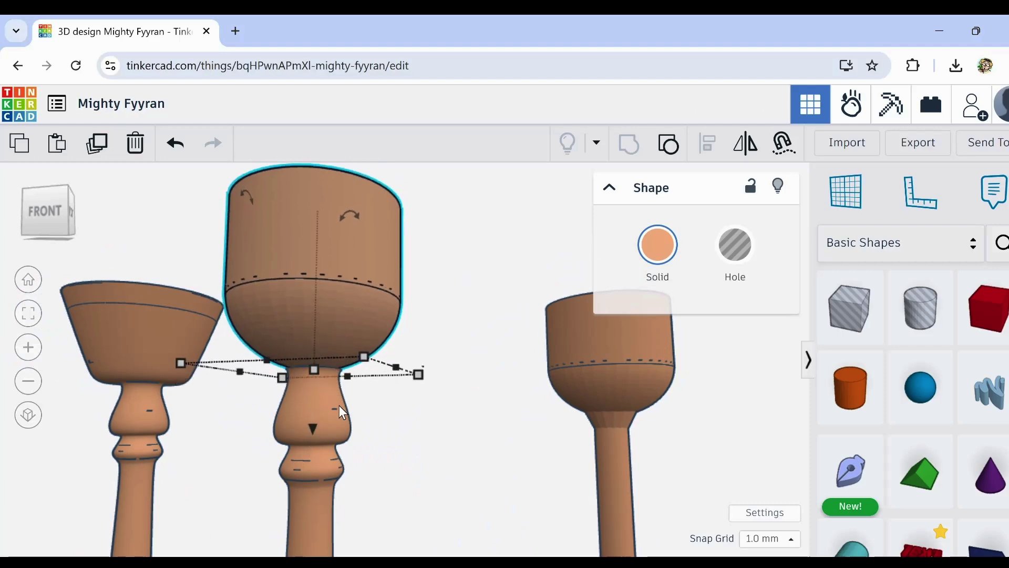
pyautogui.click(428, 472)
pyautogui.scroll(-2, 424, 470)
pyautogui.scroll(-2, 424, 470)
pyautogui.moveTo(428, 468); pyautogui.dragTo(439, 501, button='right')
pyautogui.moveTo(438, 501); pyautogui.dragTo(436, 362, button='middle')
pyautogui.moveTo(439, 370); pyautogui.dragTo(452, 393, button='right')
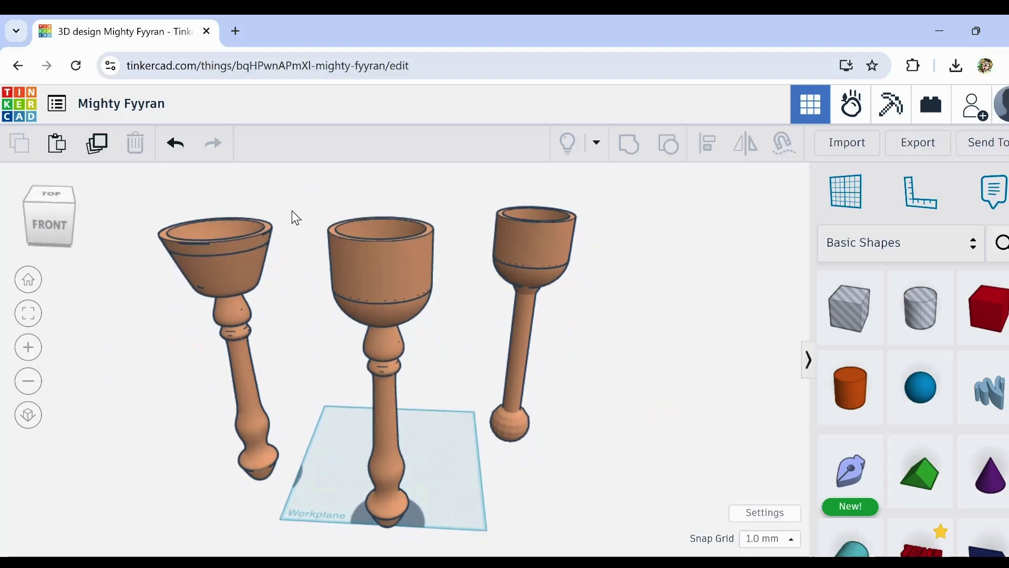
# Step: Move the original curved-stem goblet about 398 mm across to the ball-footed one, and shift the new goblet further back on the workplane
pyautogui.click(258, 428)
pyautogui.moveTo(245, 423); pyautogui.dragTo(595, 389)
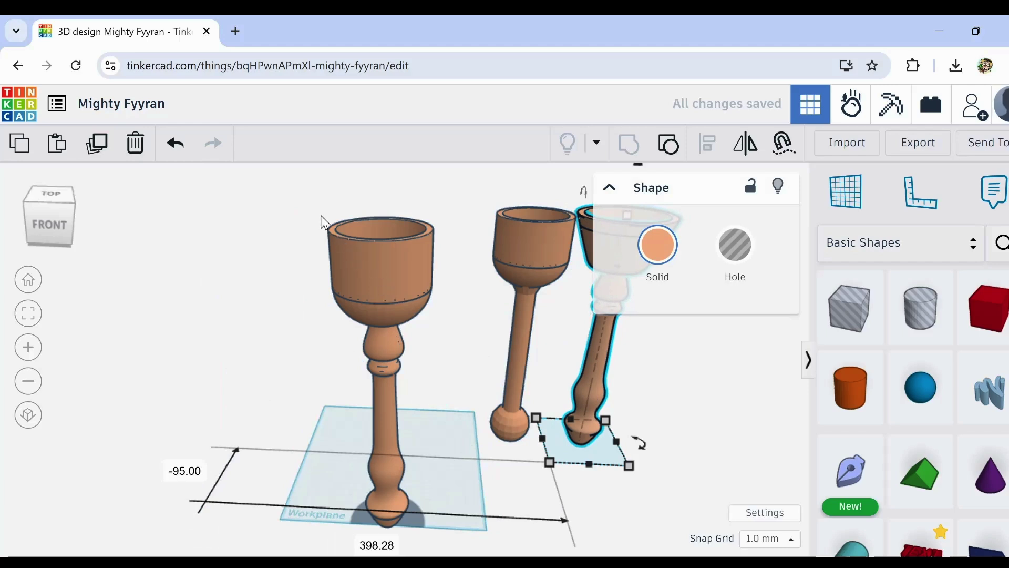
pyautogui.moveTo(386, 458); pyautogui.dragTo(393, 409)
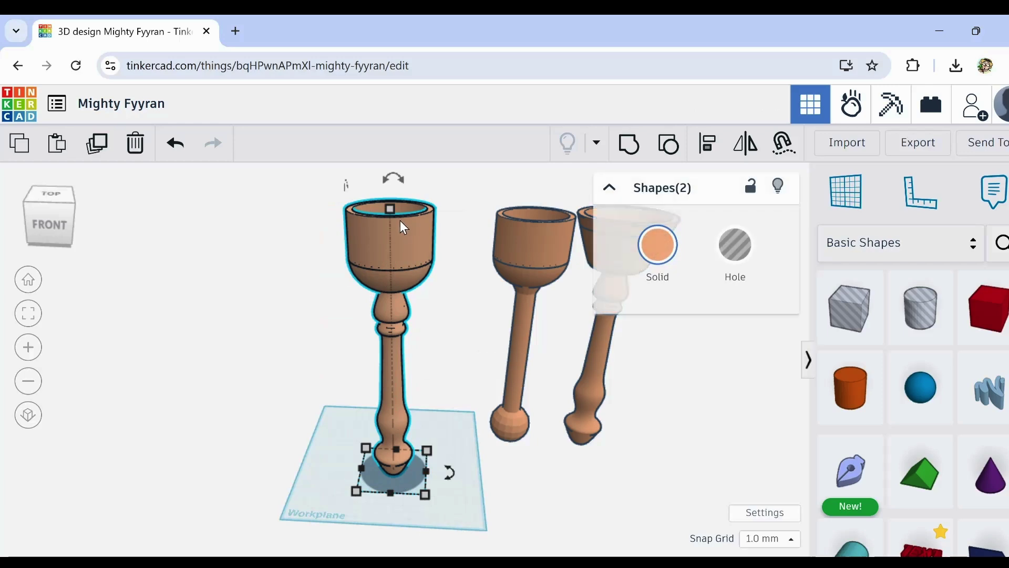
# Step: Scale the new goblet down proportionally to about 202 mm high, then make it slightly taller
pyautogui.moveTo(391, 210); pyautogui.dragTo(404, 317)
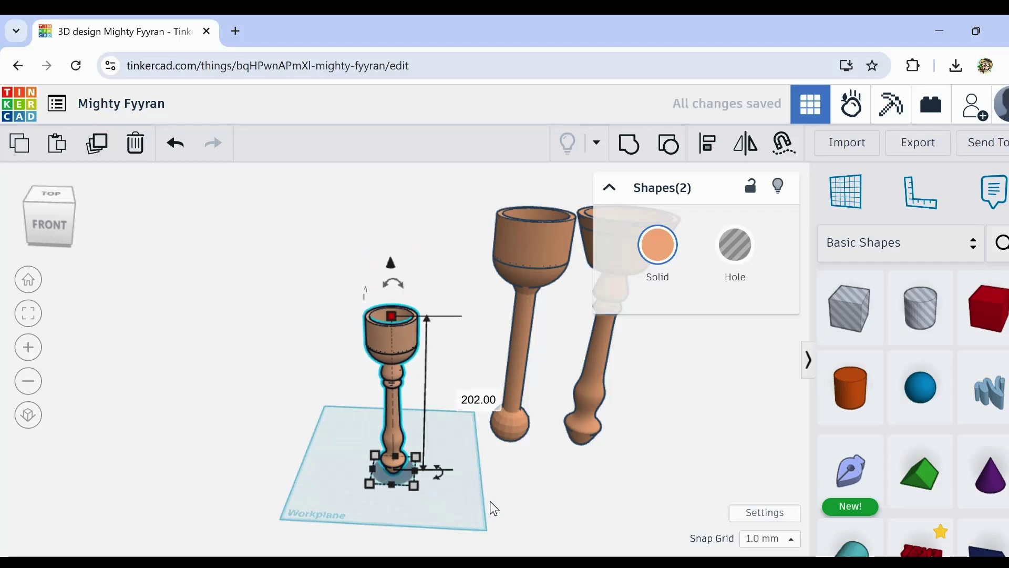
pyautogui.moveTo(491, 509); pyautogui.dragTo(474, 472, button='right')
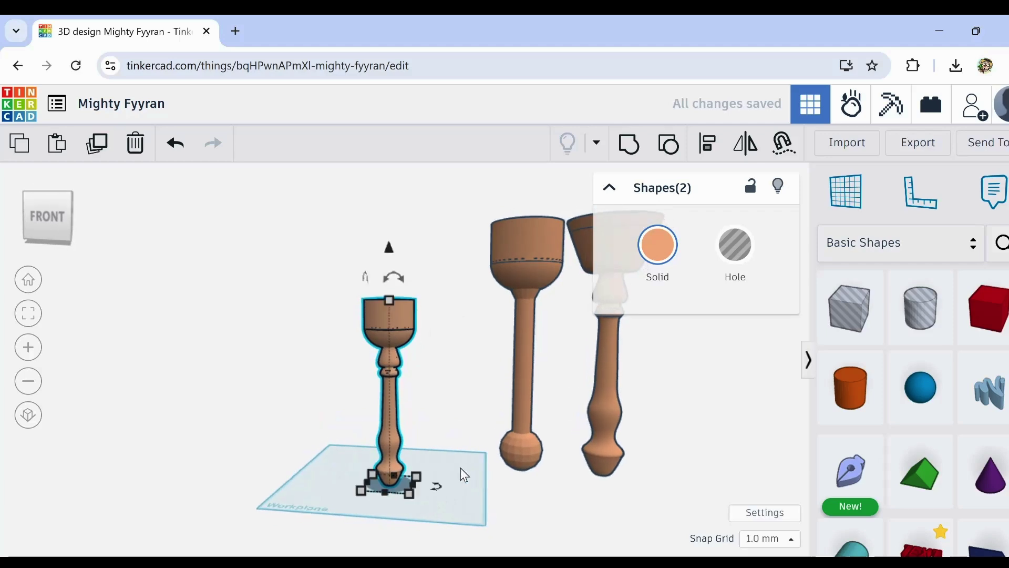
pyautogui.moveTo(424, 436); pyautogui.dragTo(424, 408, button='right')
pyautogui.scroll(3, 399, 358)
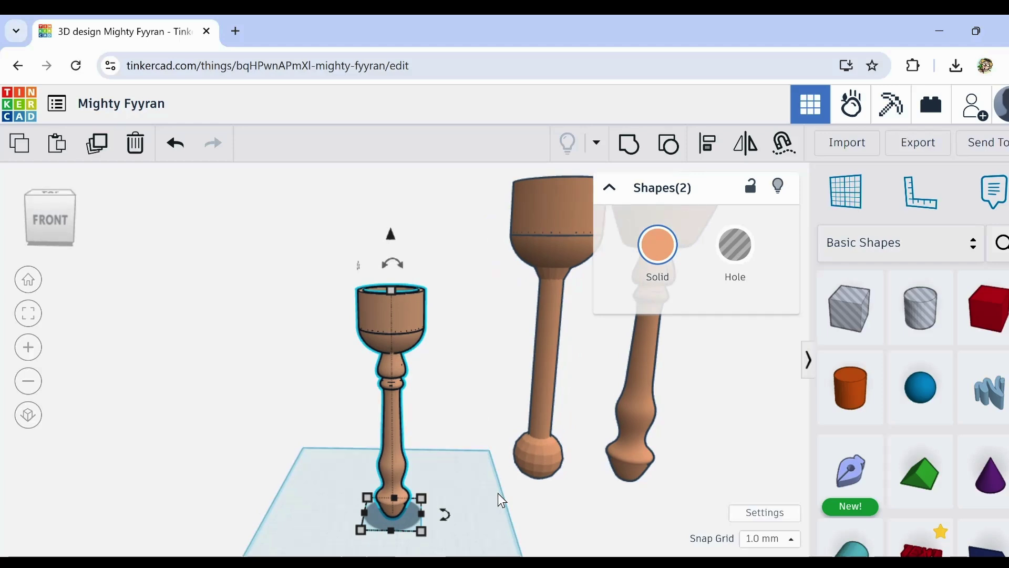
pyautogui.moveTo(418, 422); pyautogui.dragTo(428, 352, button='right')
pyautogui.moveTo(393, 292); pyautogui.dragTo(397, 263)
pyautogui.click(272, 382)
pyautogui.scroll(-2, 274, 386)
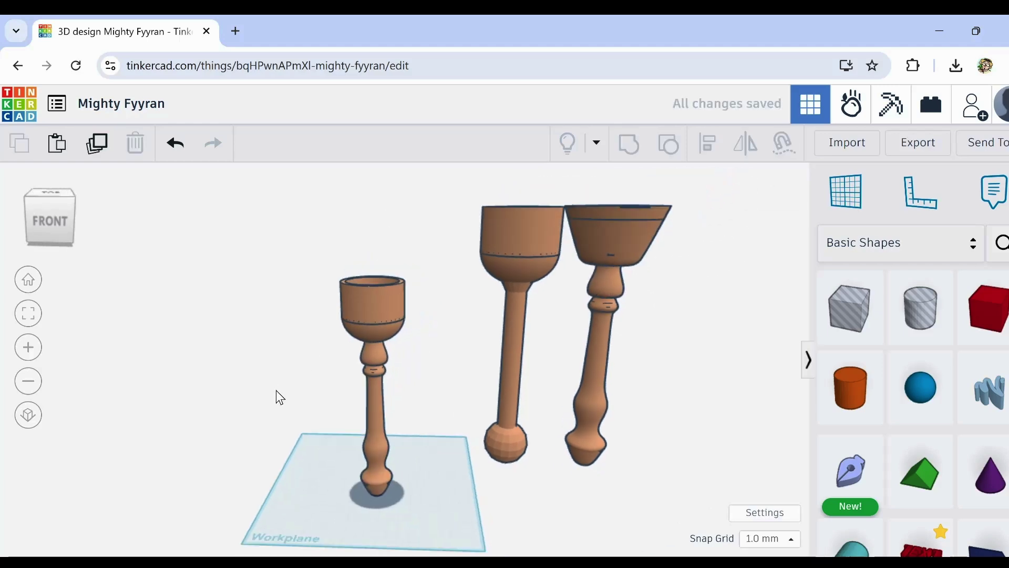
# Step: Place a sphere on the workplane beside the new goblet and enlarge its base to 38 × 38 mm
pyautogui.moveTo(281, 446); pyautogui.dragTo(271, 409, button='right')
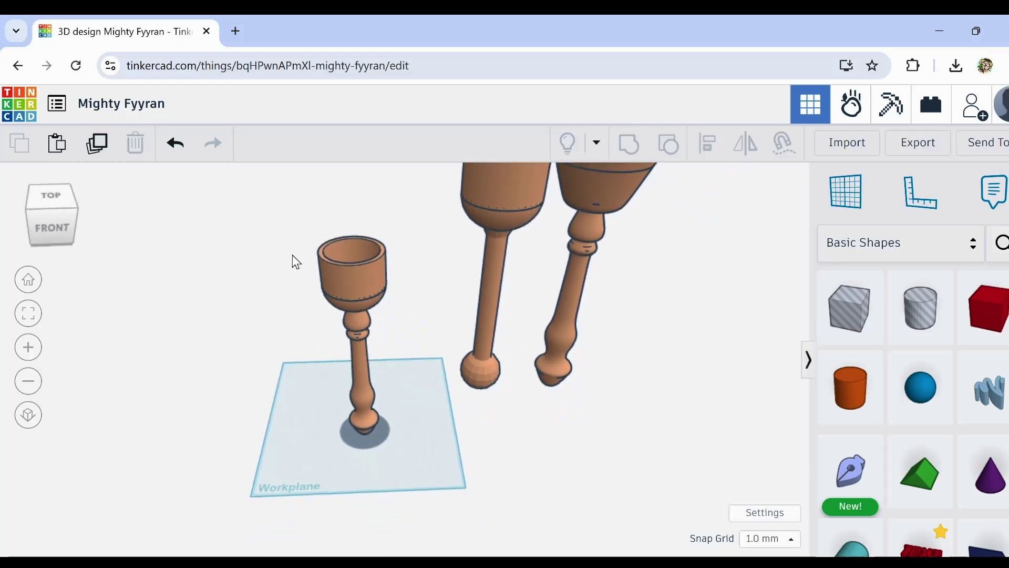
pyautogui.click(920, 388)
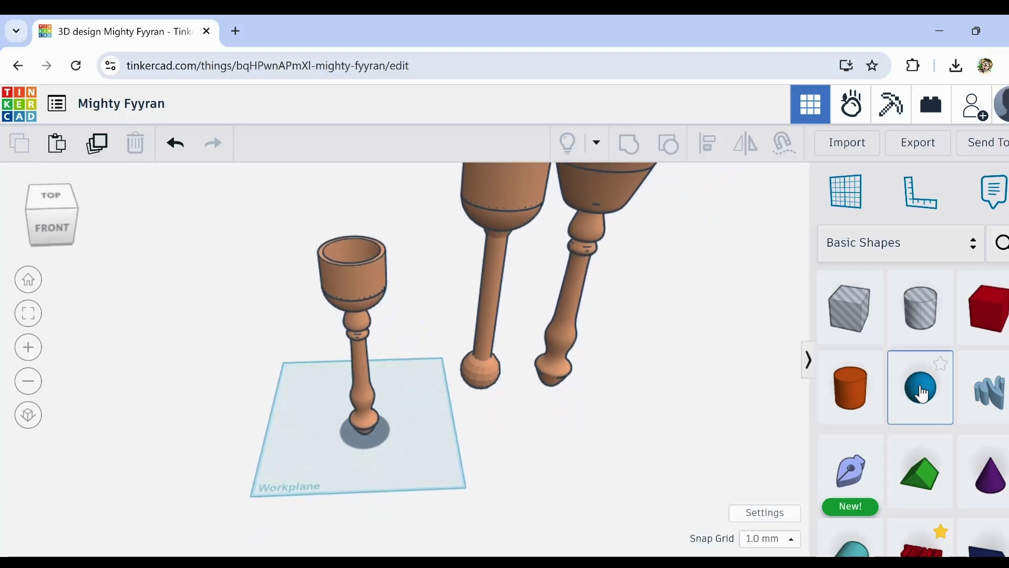
pyautogui.click(411, 428)
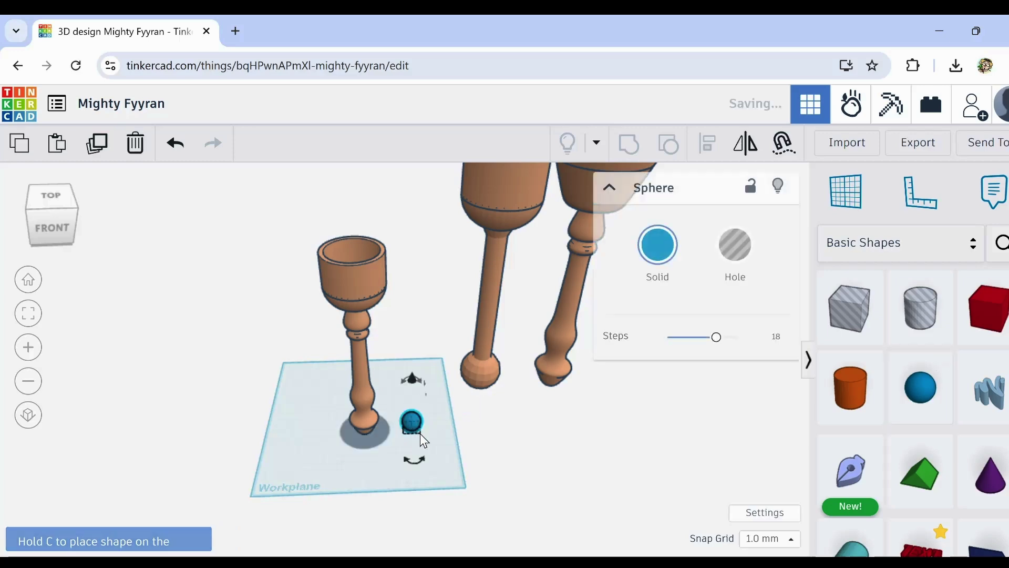
pyautogui.scroll(5, 414, 423)
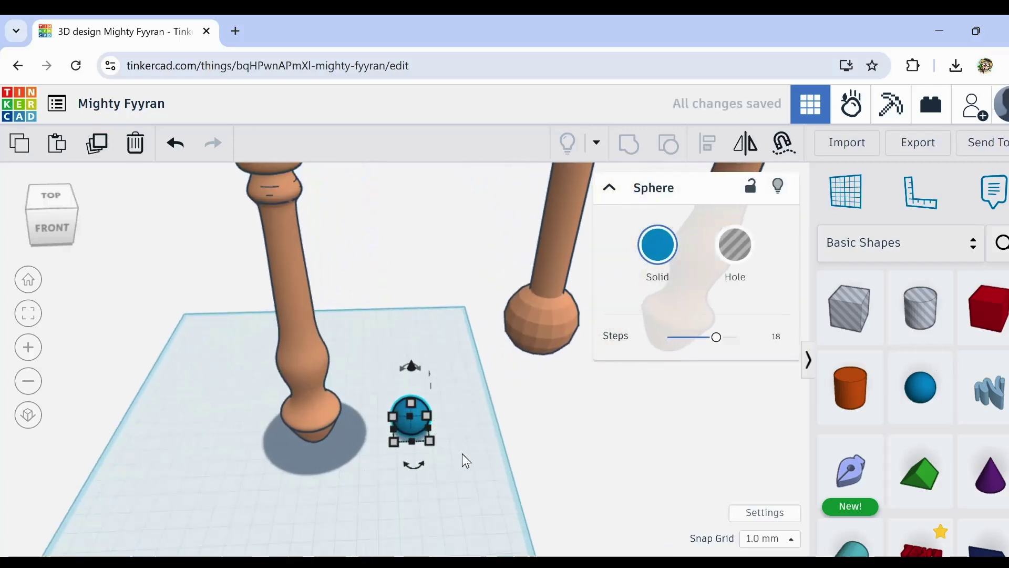
pyautogui.moveTo(462, 454); pyautogui.dragTo(421, 434, button='middle')
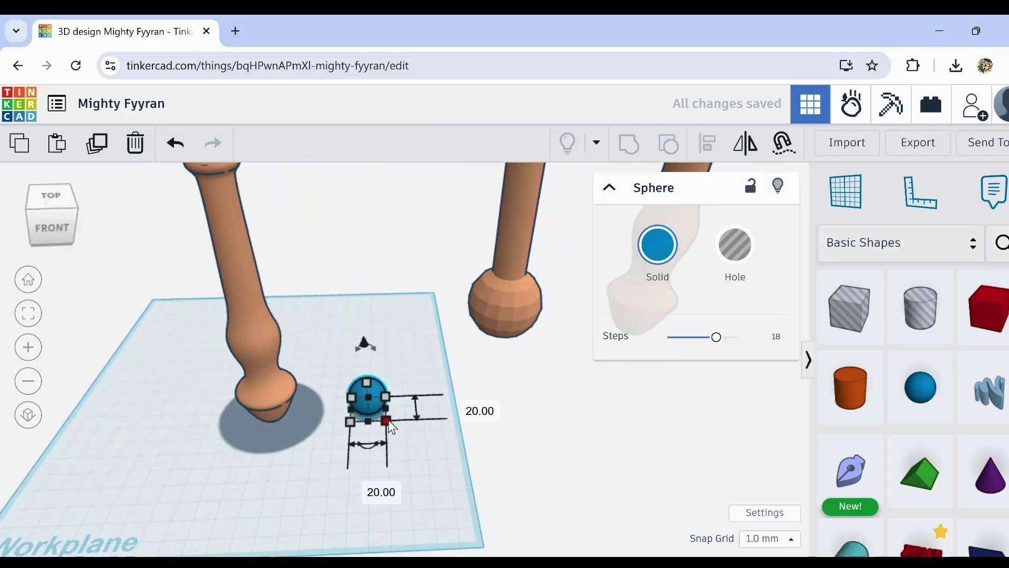
pyautogui.moveTo(389, 423); pyautogui.dragTo(418, 443)
pyautogui.scroll(-3, 349, 387)
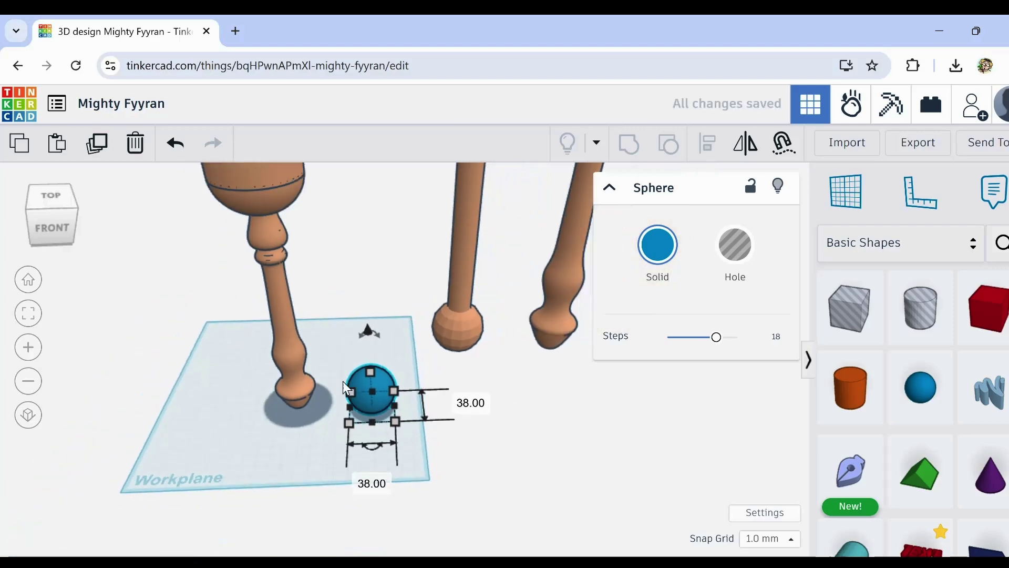
# Step: Position the sphere inside the new goblet's bowl and enlarge it to about 43 mm across
pyautogui.scroll(3, 305, 373)
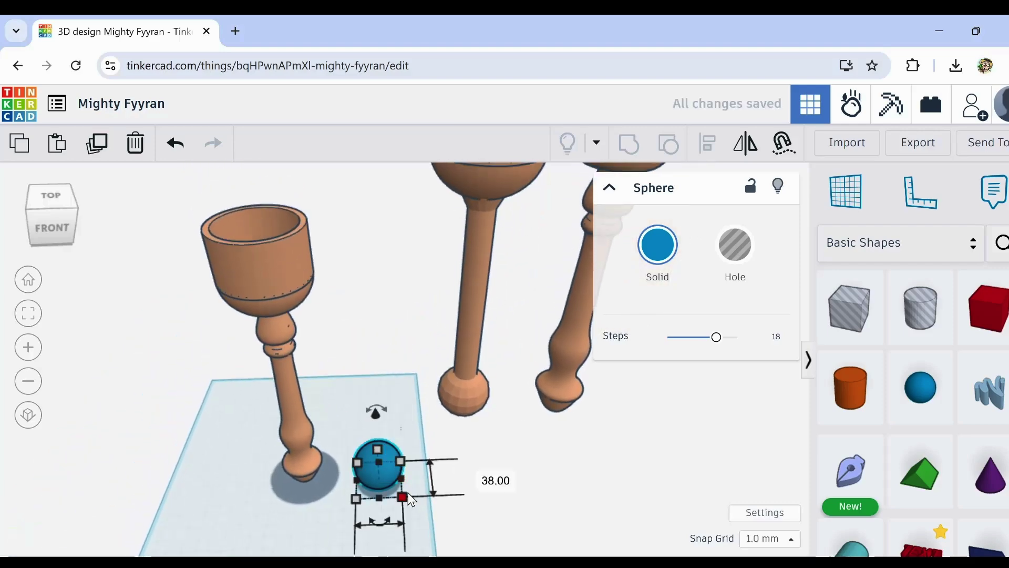
pyautogui.moveTo(402, 499); pyautogui.dragTo(307, 470)
pyautogui.moveTo(301, 407); pyautogui.dragTo(252, 127)
pyautogui.moveTo(316, 257); pyautogui.dragTo(266, 347, button='right')
pyautogui.moveTo(325, 449); pyautogui.dragTo(390, 421, button='right')
pyautogui.scroll(3, 278, 400)
pyautogui.moveTo(259, 433); pyautogui.dragTo(377, 387, button='right')
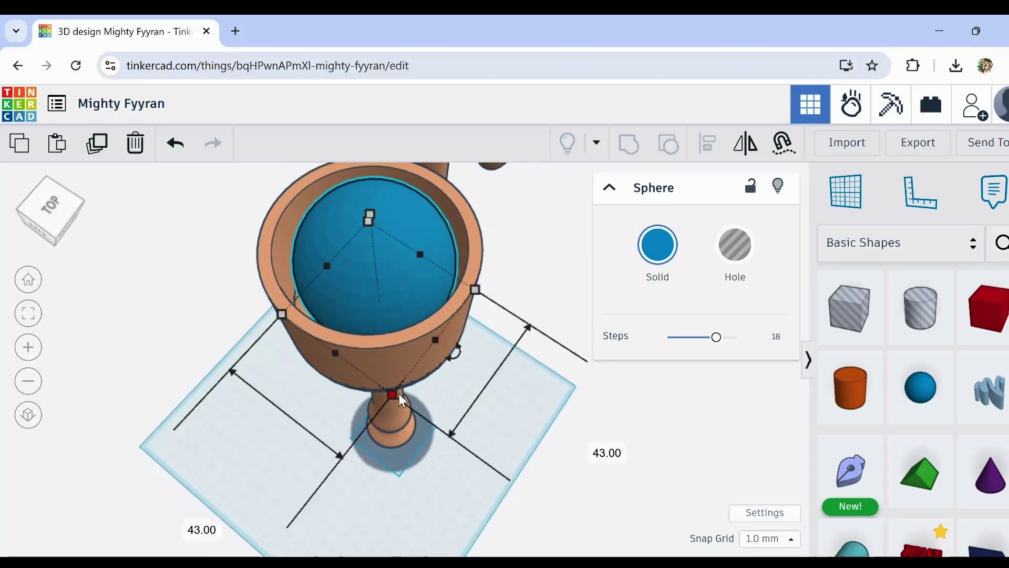
pyautogui.moveTo(393, 393); pyautogui.dragTo(392, 393)
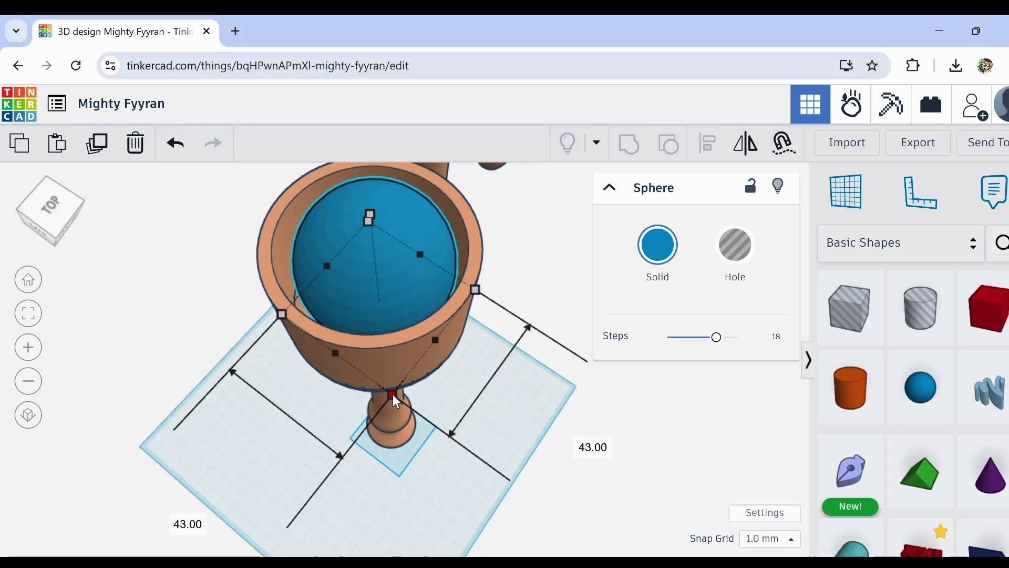
# Step: Enlarge the sphere in the new goblet to 44 mm across and turn the goblet's bowl into a hole
pyautogui.moveTo(392, 395); pyautogui.dragTo(393, 395)
pyautogui.moveTo(355, 395); pyautogui.dragTo(451, 453, button='right')
pyautogui.click(557, 290)
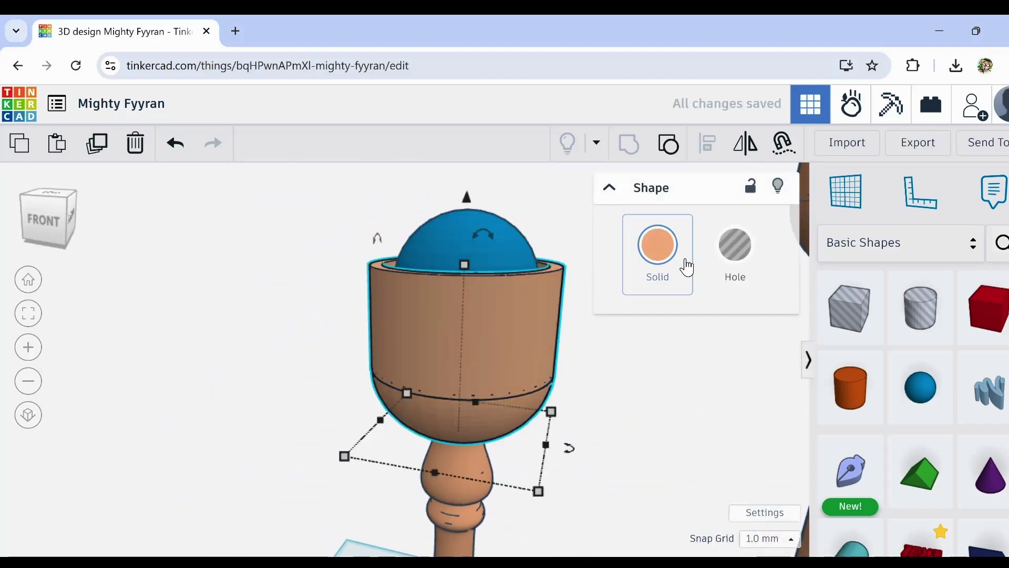
pyautogui.click(735, 244)
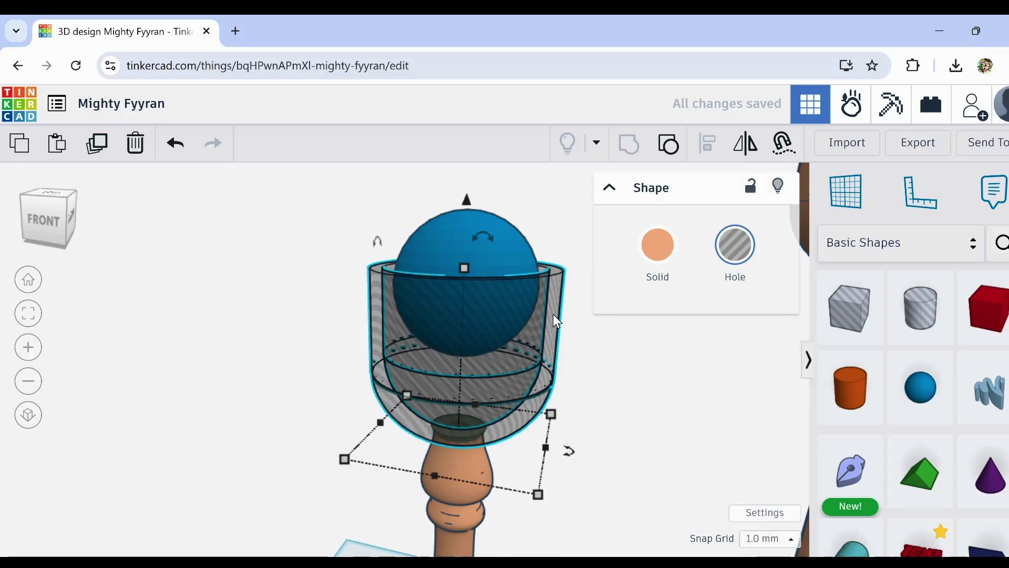
# Step: Try the sphere deep inside the goblet's bowl, then raise it partly above the rim to check its fit
pyautogui.click(437, 232)
pyautogui.hotkey('ctrl', 'Down')
pyautogui.hotkey('ctrl', 'Down')
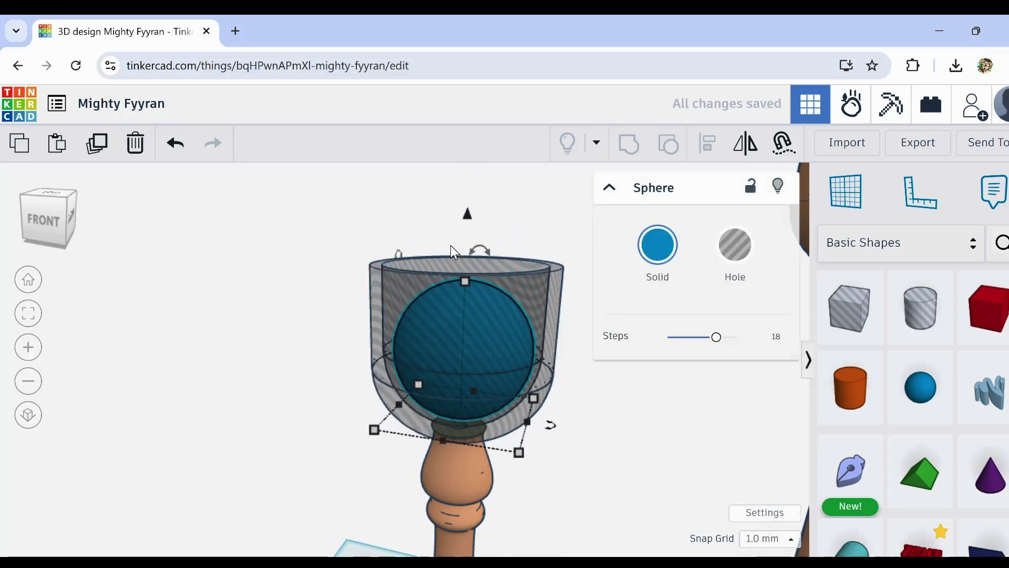
pyautogui.moveTo(270, 356); pyautogui.dragTo(345, 359, button='right')
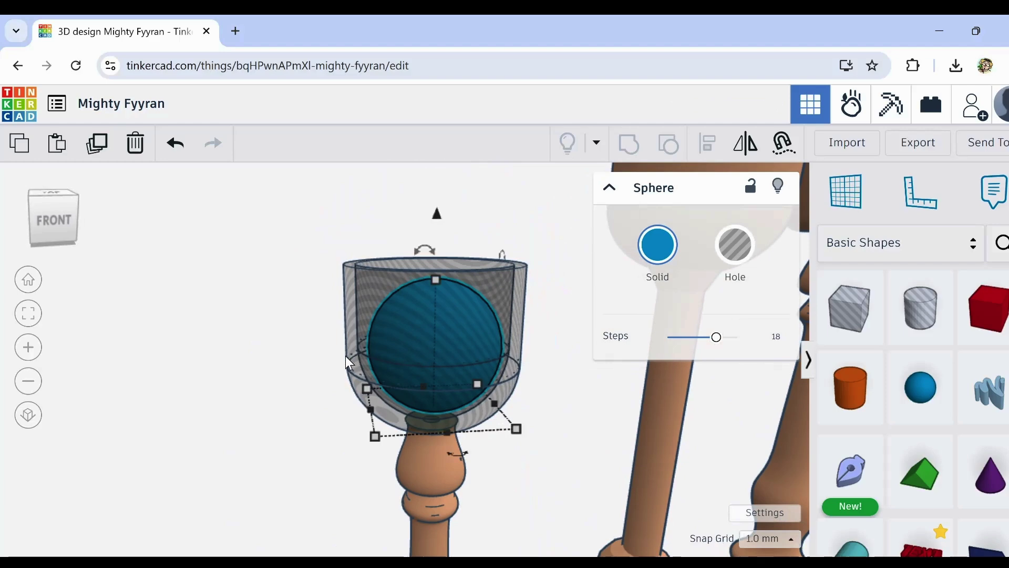
pyautogui.hotkey('ctrl', 'Up')
pyautogui.hotkey('ctrl', 'Up')
pyautogui.hotkey('ctrl', 'Up')
pyautogui.hotkey('ctrl', 'Up')
pyautogui.hotkey('ctrl', 'Up')
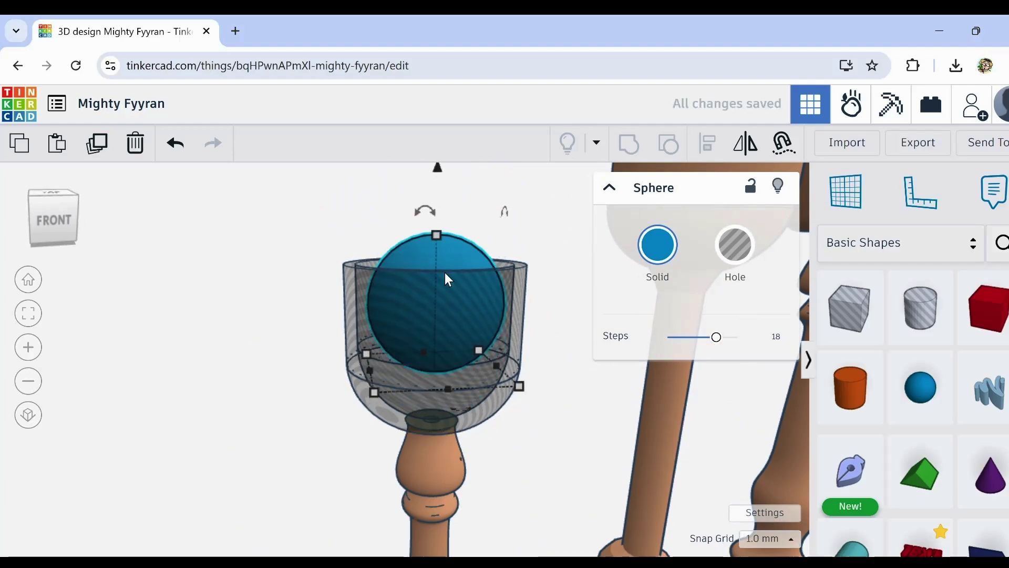
pyautogui.moveTo(445, 272)
pyautogui.mouseDown(button='right')
pyautogui.moveTo(416, 389)
pyautogui.moveTo(442, 284)
pyautogui.mouseUp(button='right')
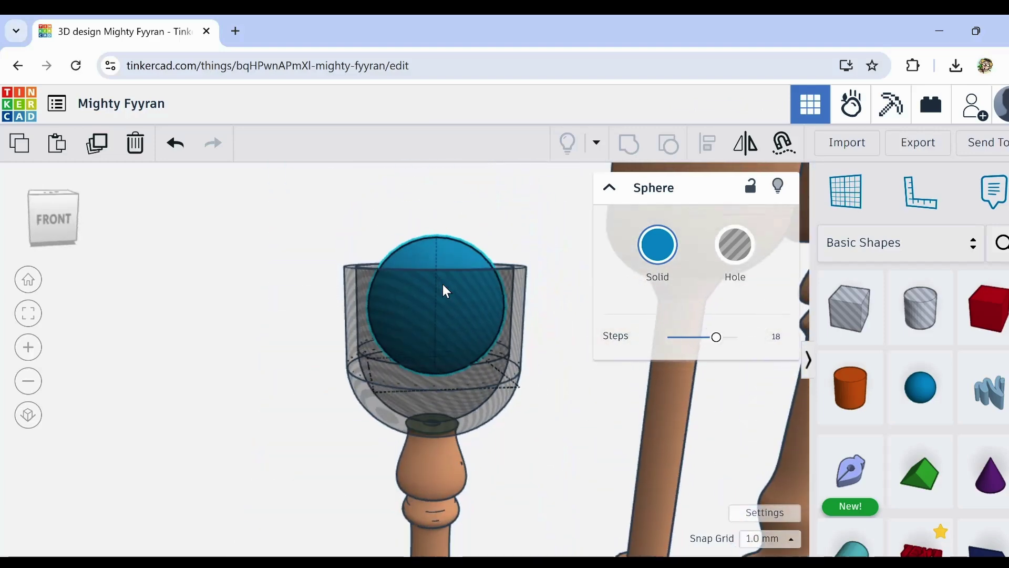
pyautogui.scroll(-5, 443, 284)
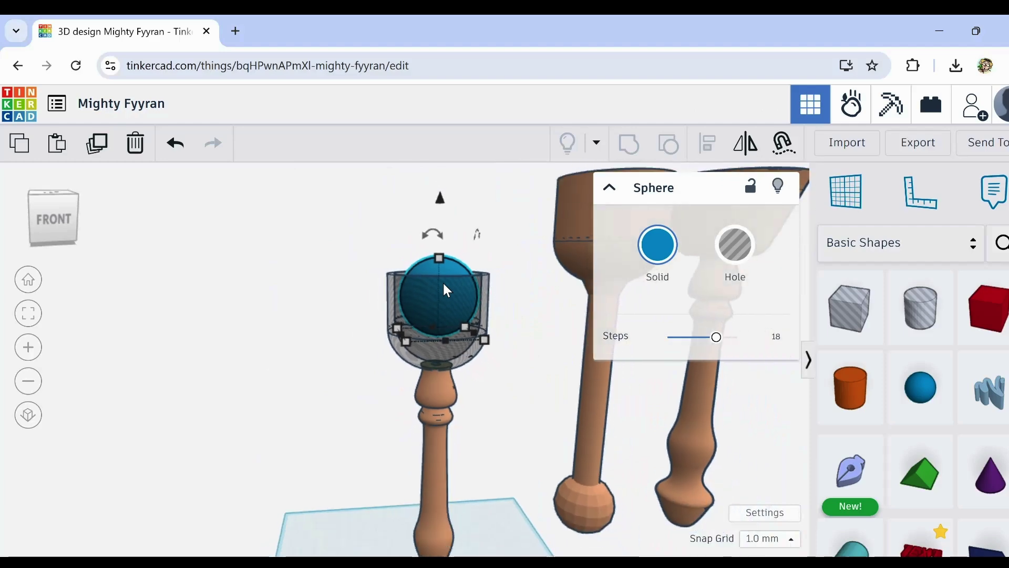
# Step: Turn the bowl back into a solid, then take the sphere out and drop it onto the workplane
pyautogui.click(485, 284)
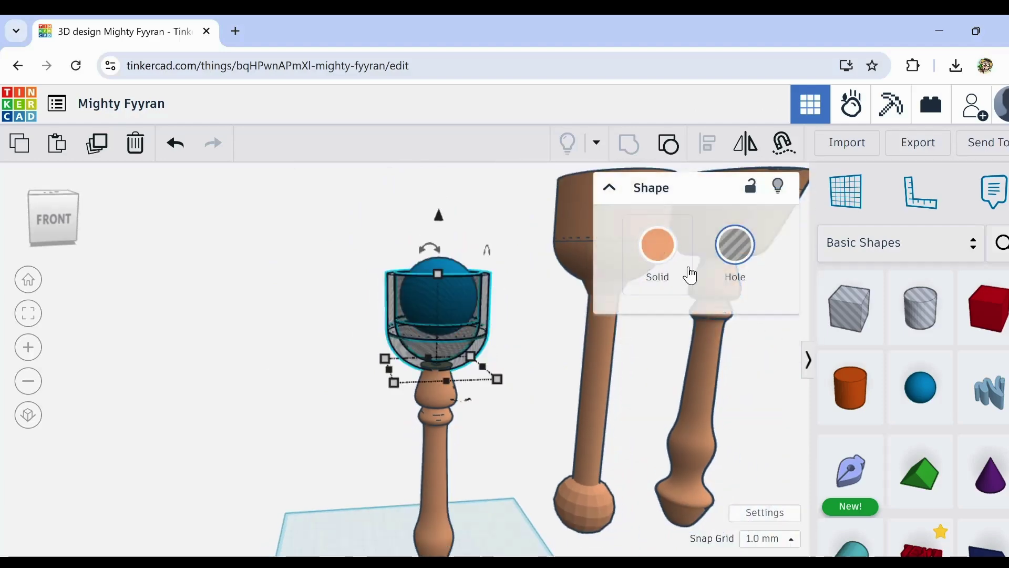
pyautogui.click(663, 250)
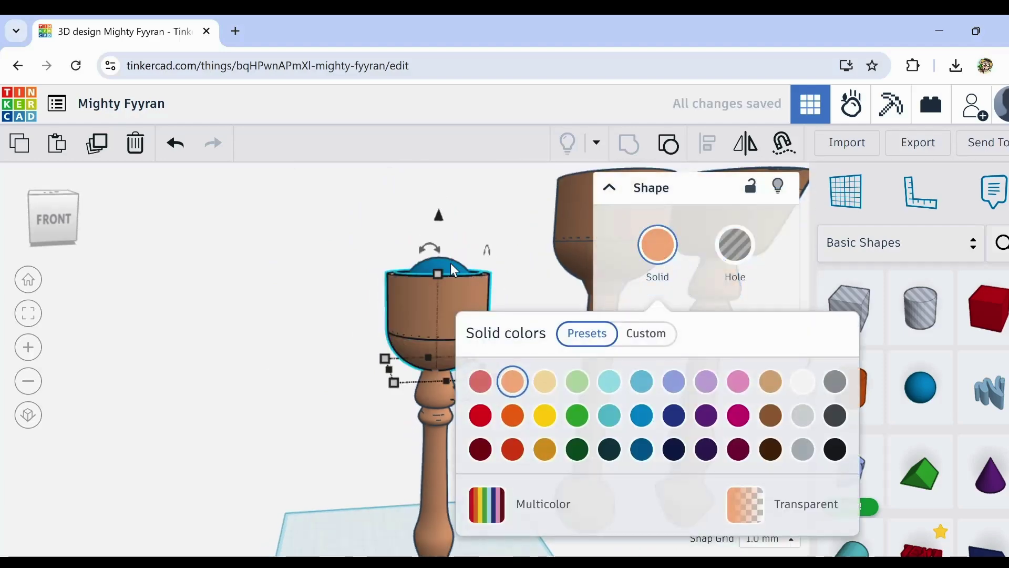
pyautogui.moveTo(450, 263); pyautogui.dragTo(535, 278)
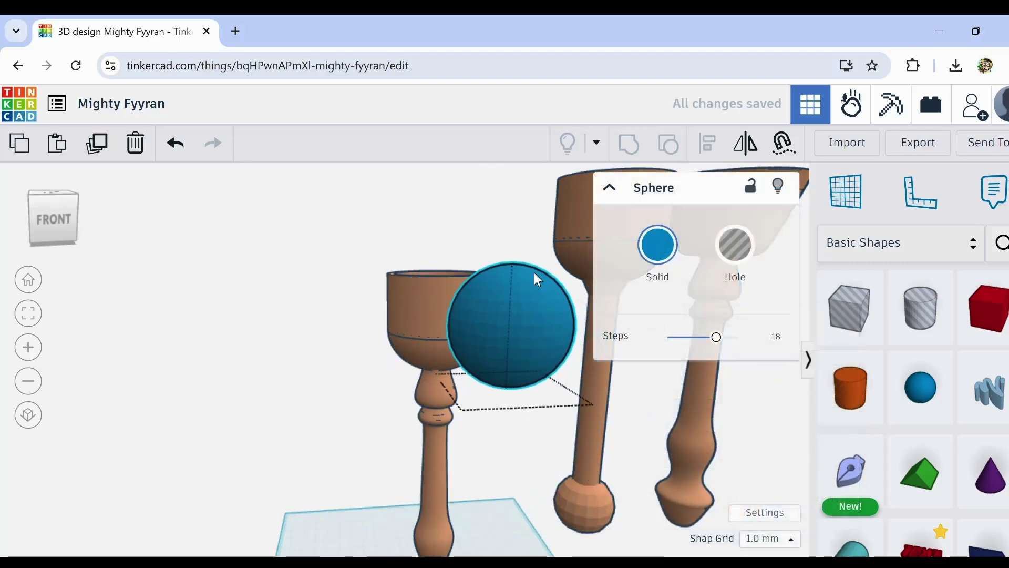
pyautogui.press('Delete')
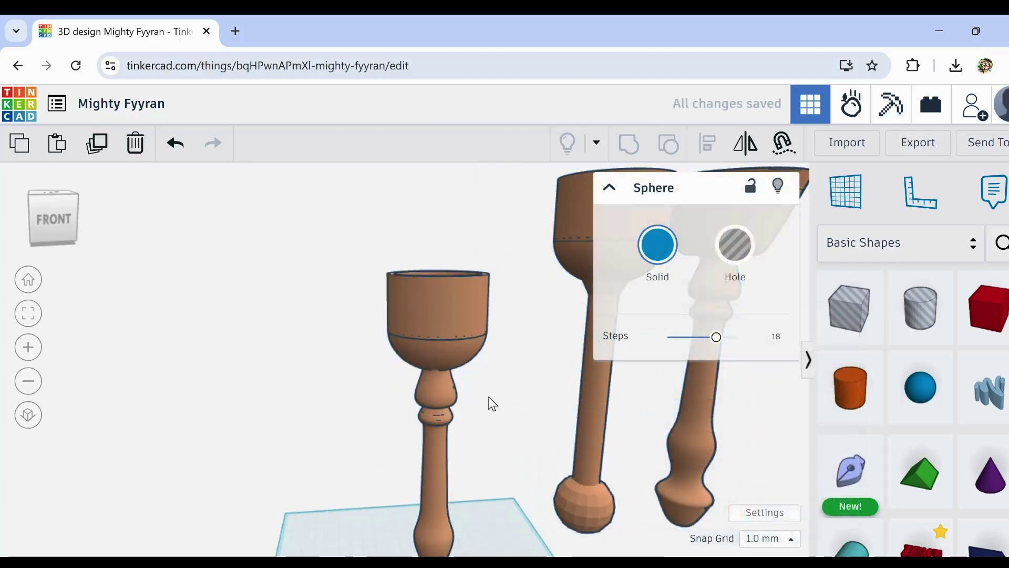
# Step: Move the sphere onto the workplane beside the new goblet's foot and raise its steps to the maximum
pyautogui.scroll(-1, 486, 402)
pyautogui.scroll(-1, 483, 406)
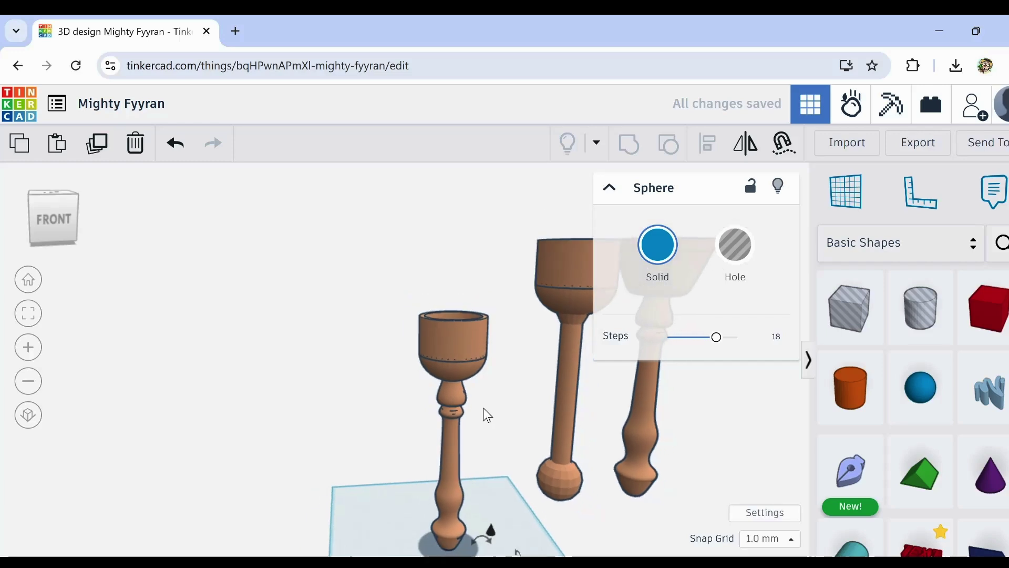
pyautogui.moveTo(483, 408); pyautogui.dragTo(456, 267, button='right')
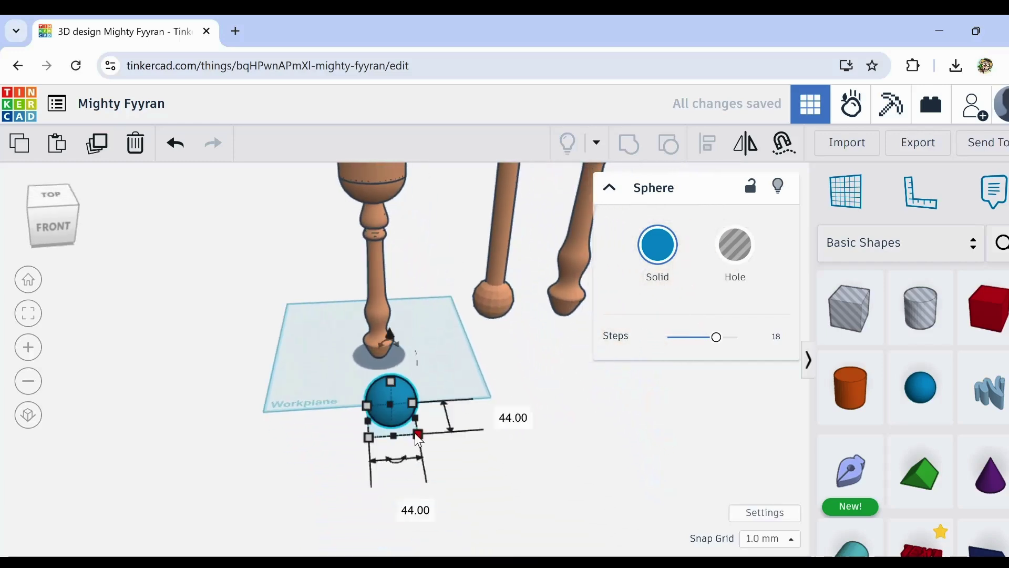
pyautogui.moveTo(415, 433); pyautogui.dragTo(403, 375, button='right')
pyautogui.moveTo(406, 381); pyautogui.dragTo(454, 331)
pyautogui.scroll(2, 458, 329)
pyautogui.scroll(3, 458, 329)
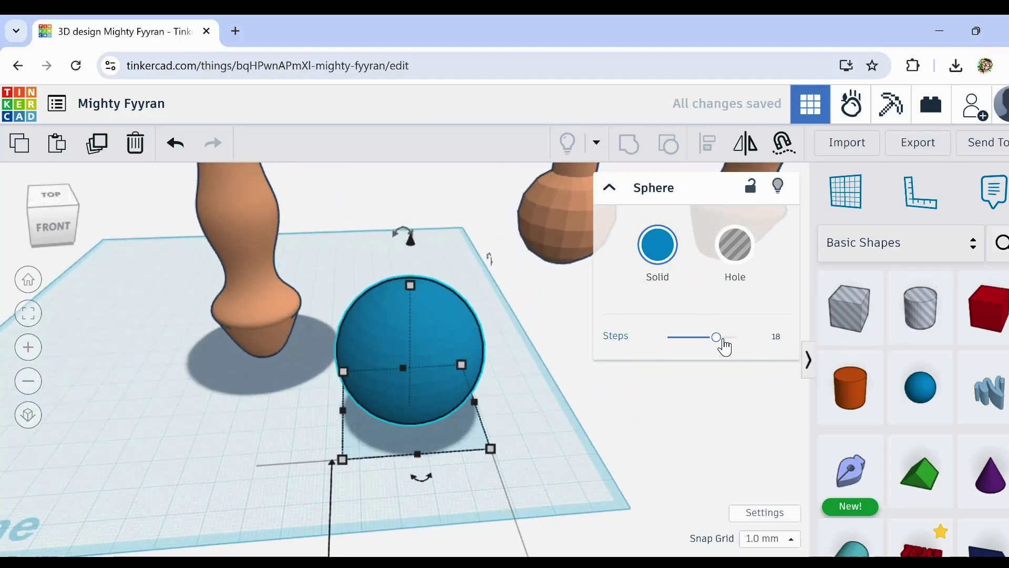
pyautogui.moveTo(724, 347); pyautogui.dragTo(736, 341)
pyautogui.click(651, 383)
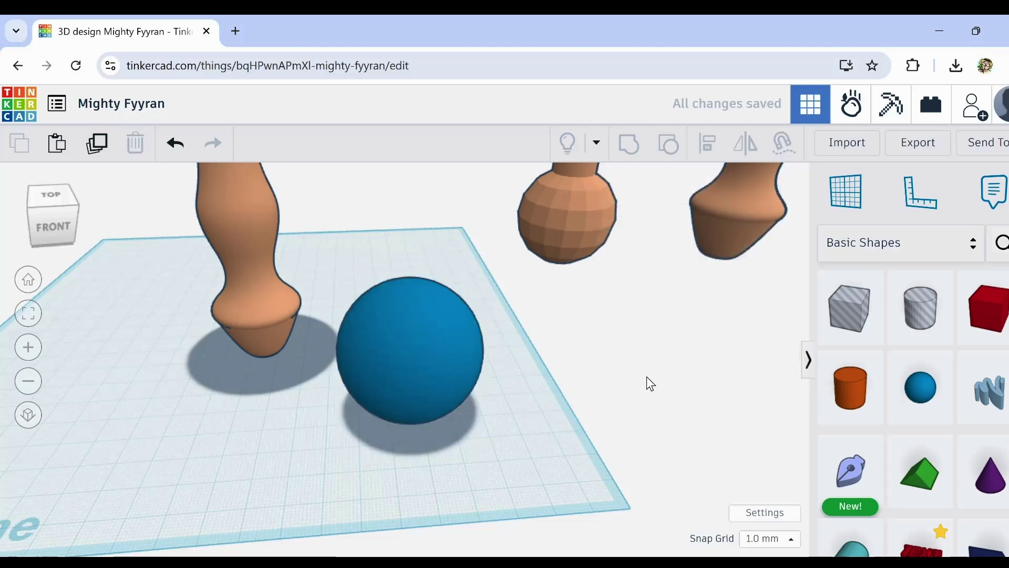
# Step: Place a hole cylinder beside the sphere, stretch it taller than the sphere and set its base to 4 × 4 mm
pyautogui.moveTo(920, 309); pyautogui.dragTo(514, 440)
pyautogui.moveTo(524, 390); pyautogui.dragTo(536, 282)
pyautogui.moveTo(493, 468)
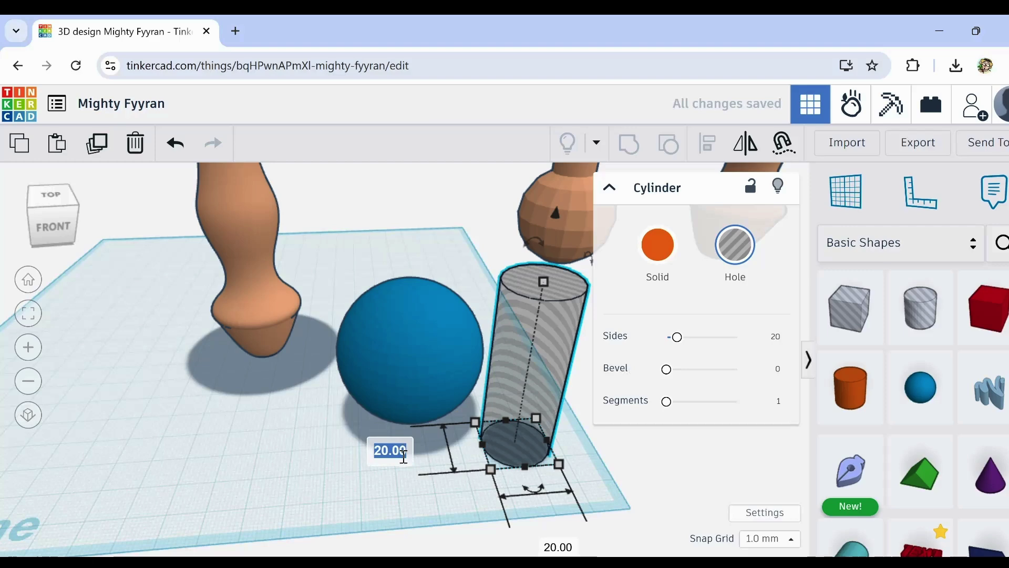
pyautogui.write('4')
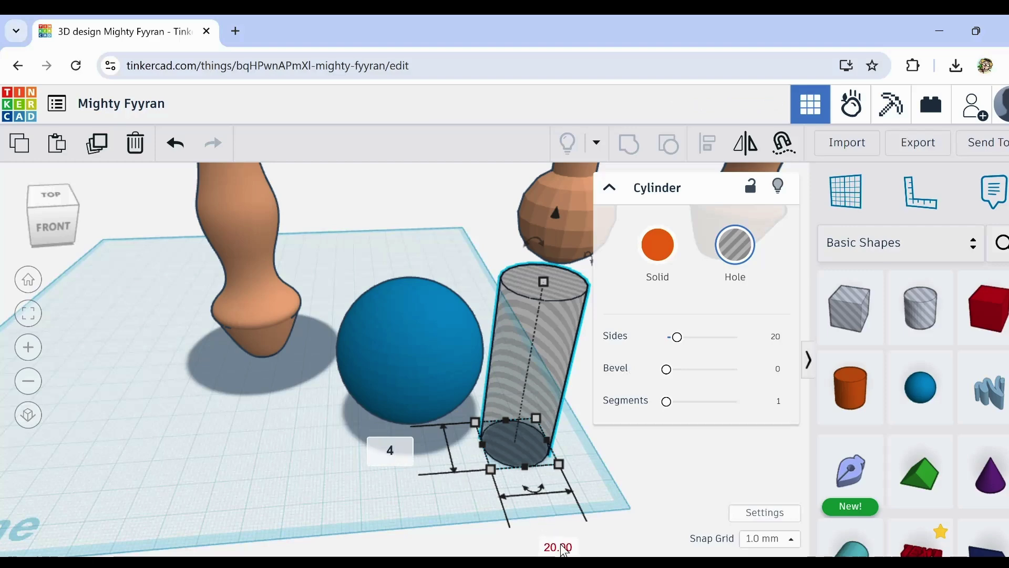
pyautogui.press('Tab')
pyautogui.write('4')
pyautogui.press('Return')
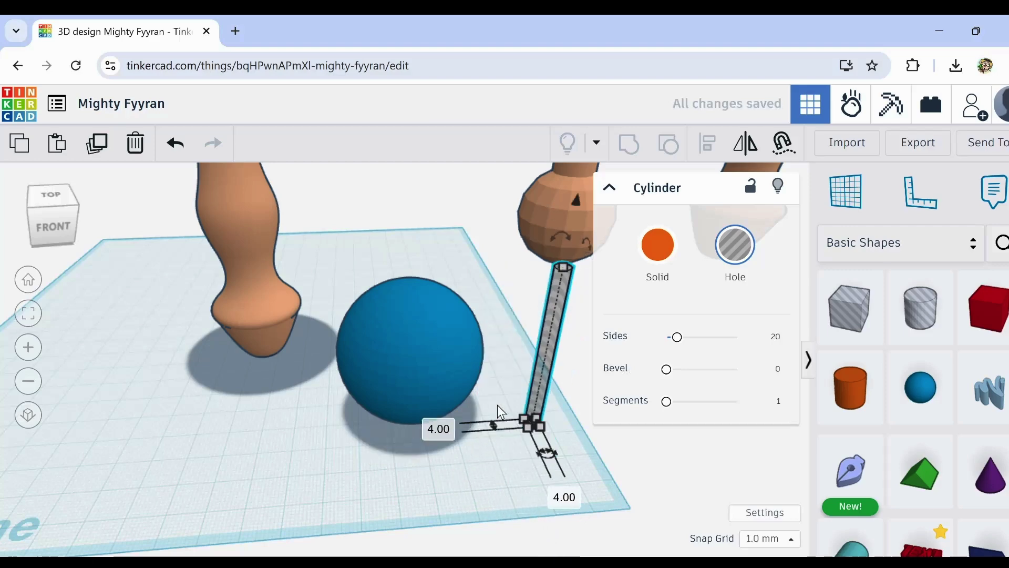
# Step: Move the thin hole cylinder upright into the sphere and align the two on their centres
pyautogui.moveTo(551, 349); pyautogui.dragTo(406, 323)
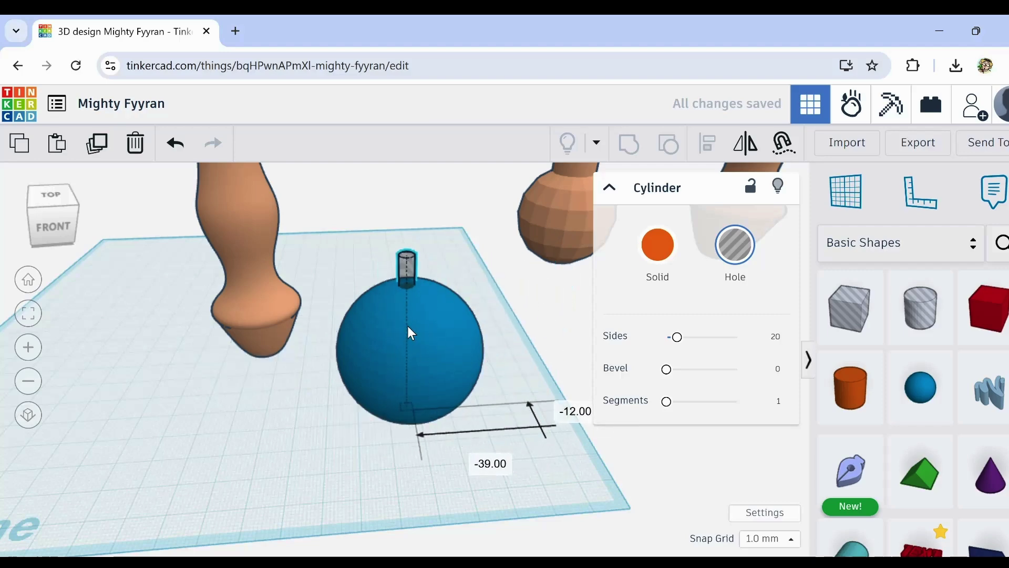
pyautogui.moveTo(383, 267); pyautogui.dragTo(463, 332)
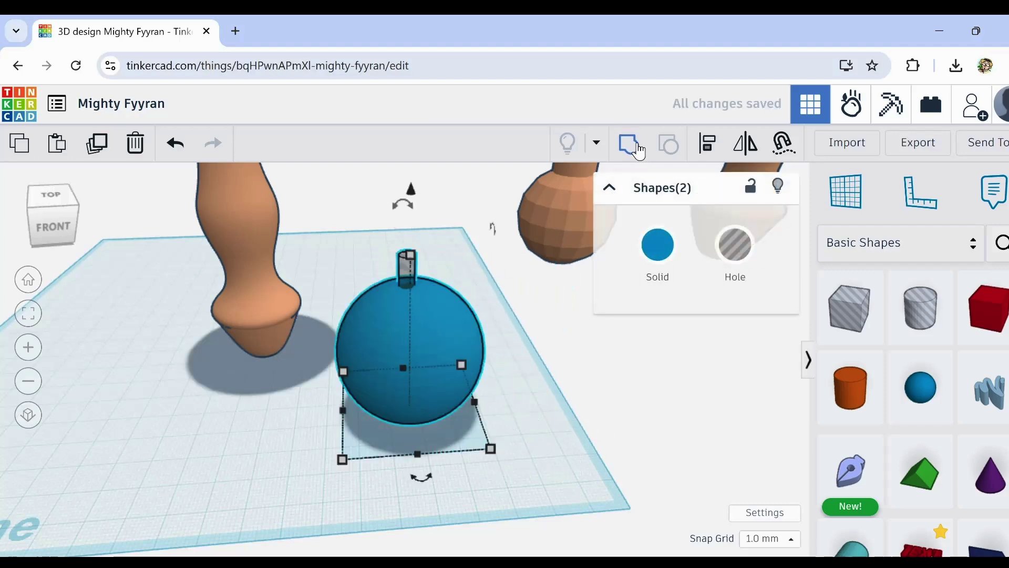
pyautogui.press('l')
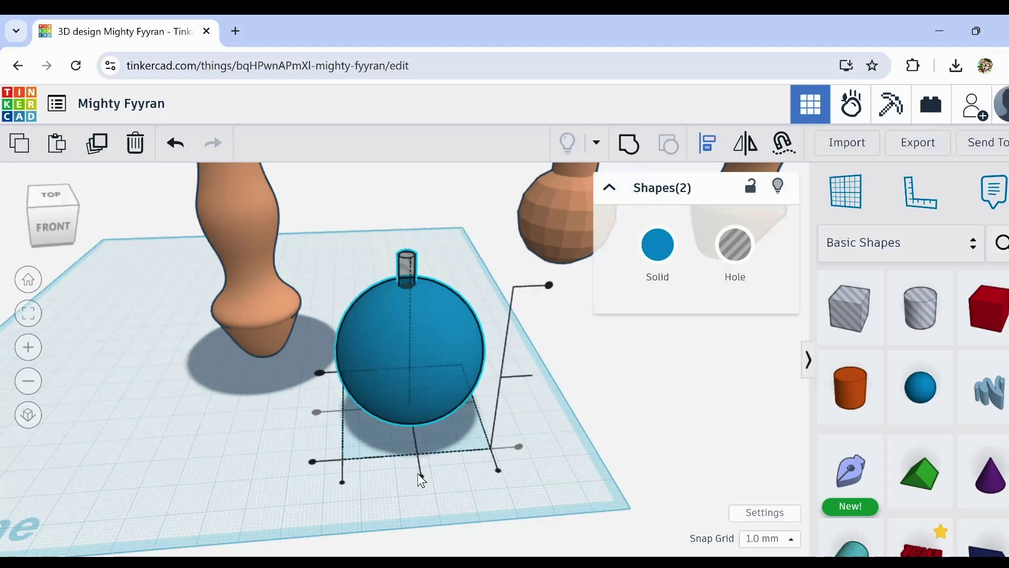
pyautogui.click(421, 476)
pyautogui.click(464, 513)
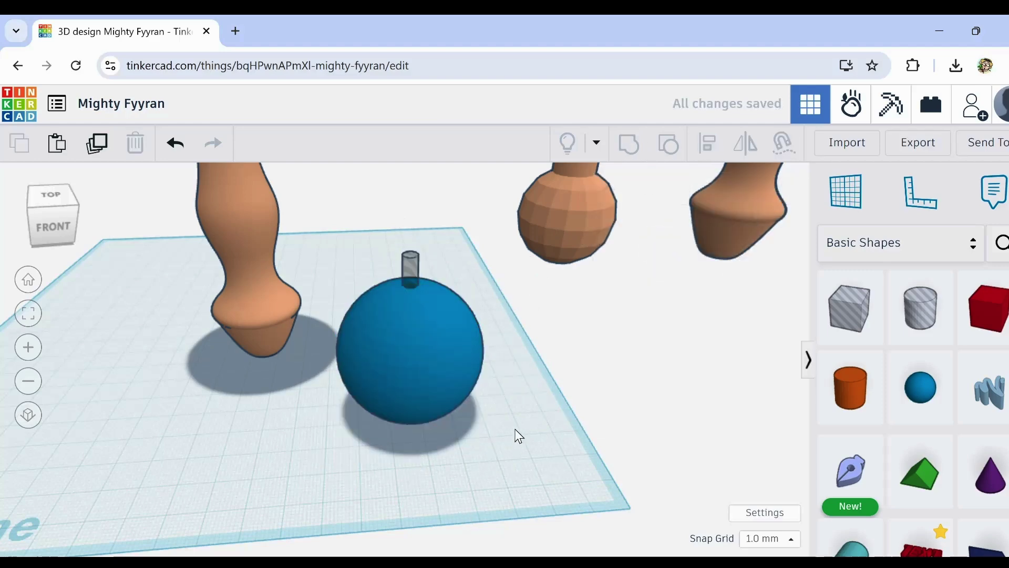
pyautogui.moveTo(514, 434); pyautogui.dragTo(518, 396, button='right')
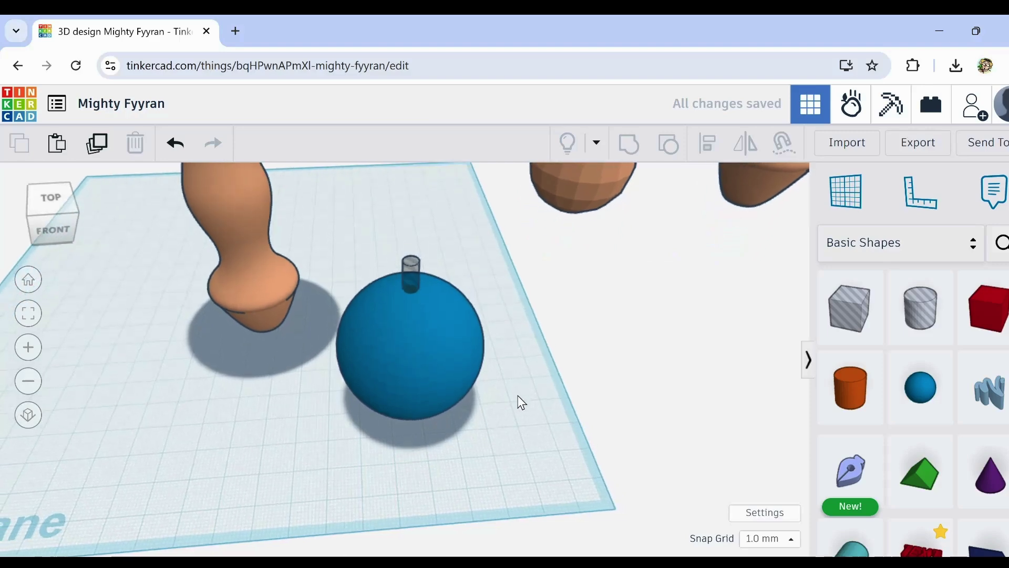
pyautogui.click(415, 265)
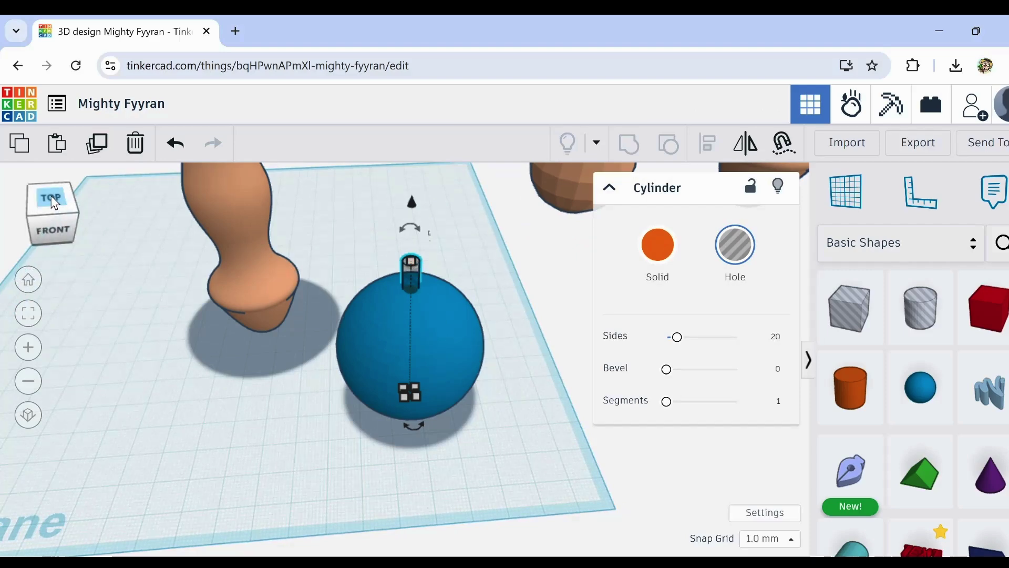
pyautogui.click(97, 153)
pyautogui.scroll(3, 408, 242)
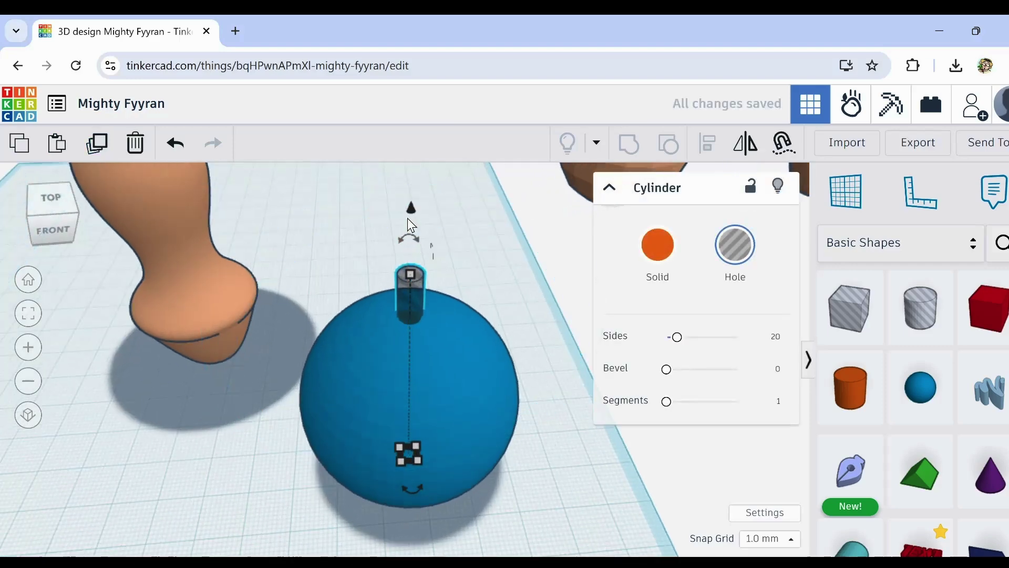
pyautogui.scroll(-3, 428, 226)
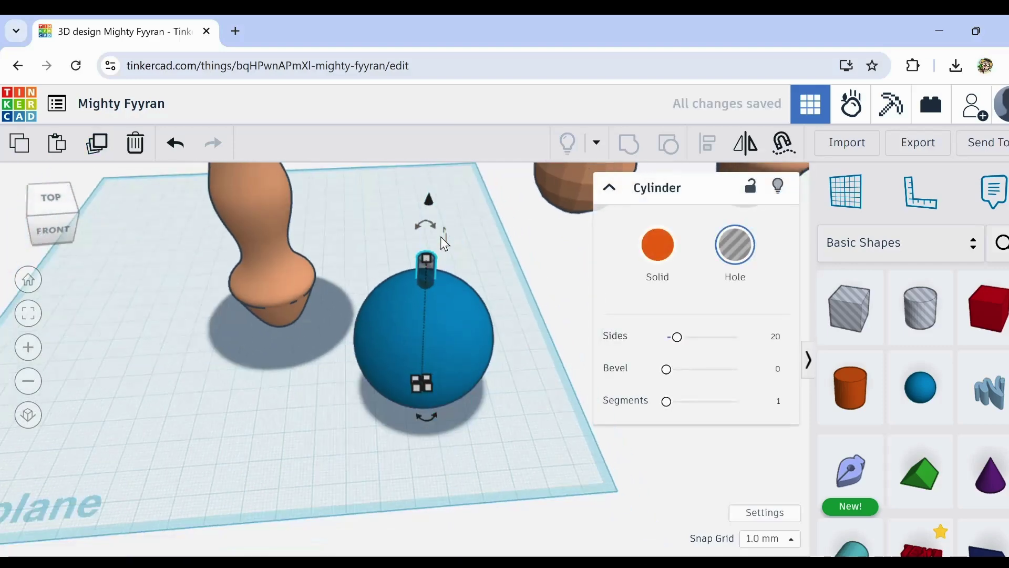
pyautogui.scroll(2, 447, 247)
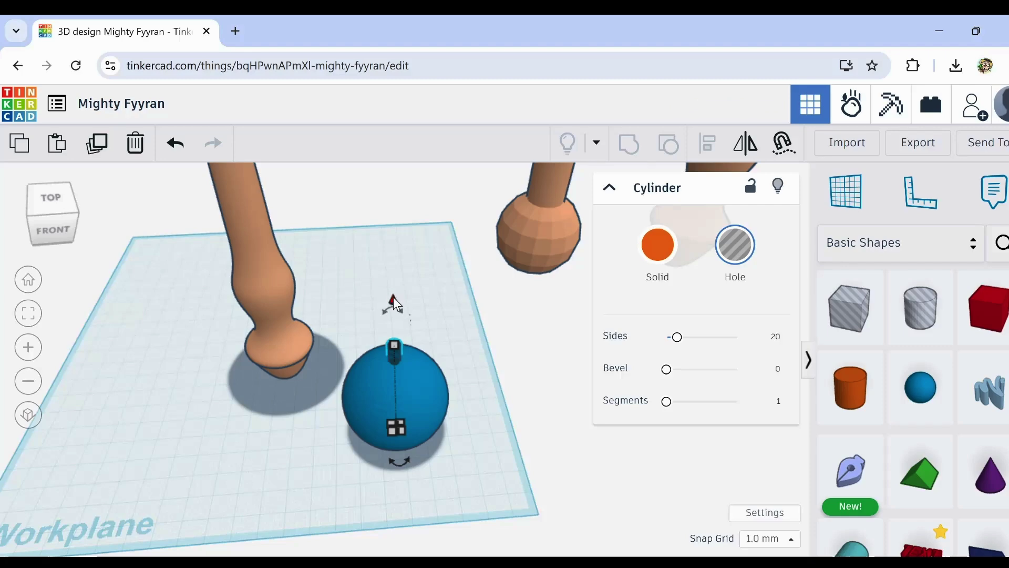
pyautogui.moveTo(395, 301); pyautogui.dragTo(396, 438)
pyautogui.scroll(3, 393, 190)
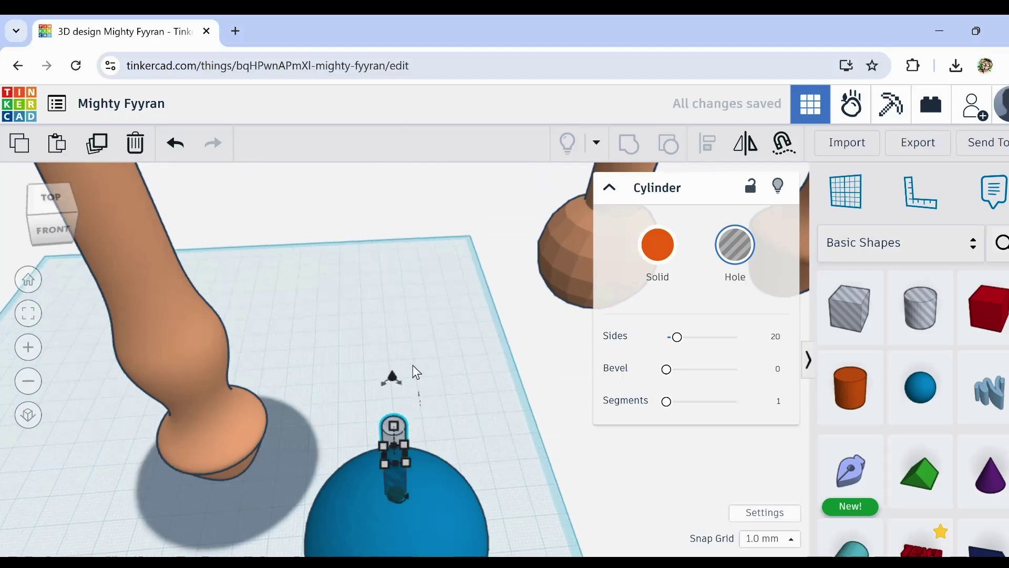
pyautogui.moveTo(494, 423); pyautogui.dragTo(496, 451, button='right')
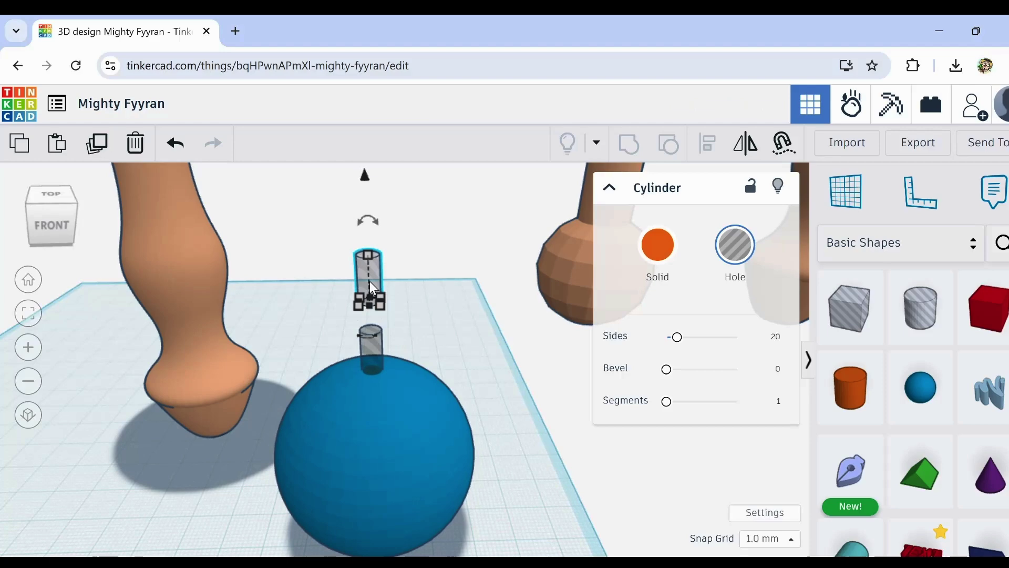
pyautogui.moveTo(367, 177); pyautogui.dragTo(368, 233)
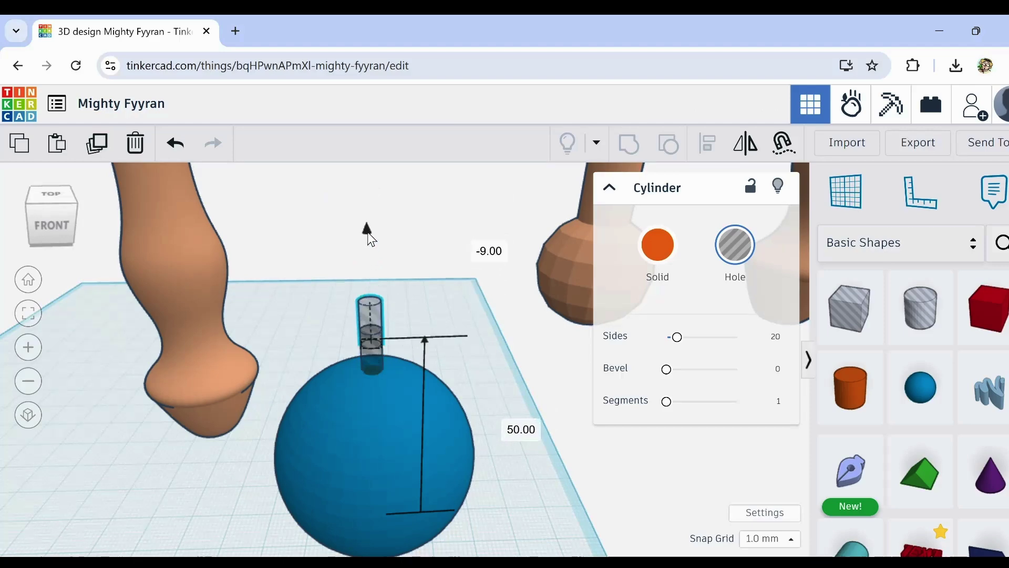
pyautogui.moveTo(367, 231); pyautogui.dragTo(371, 187)
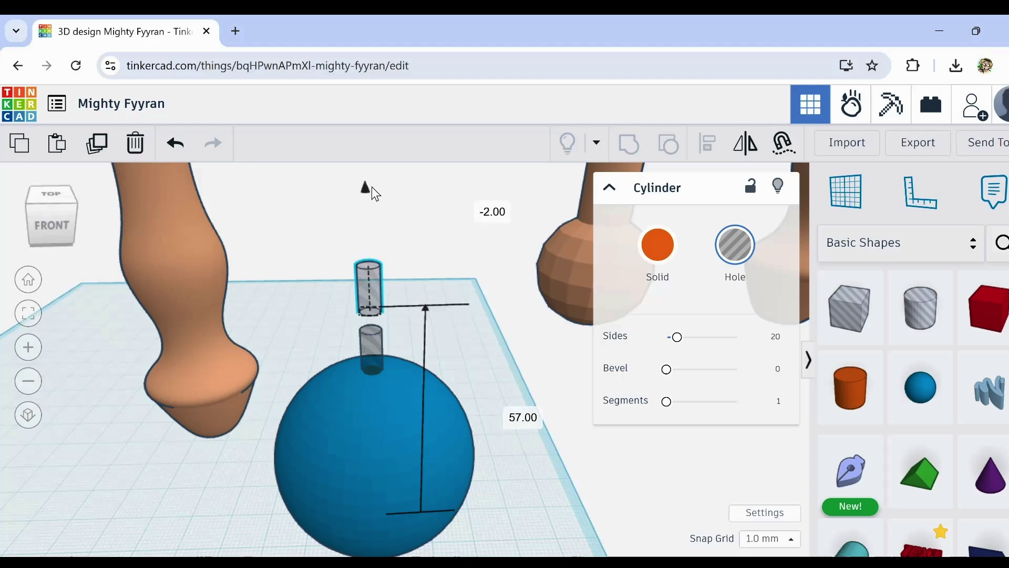
pyautogui.moveTo(371, 187); pyautogui.dragTo(371, 187)
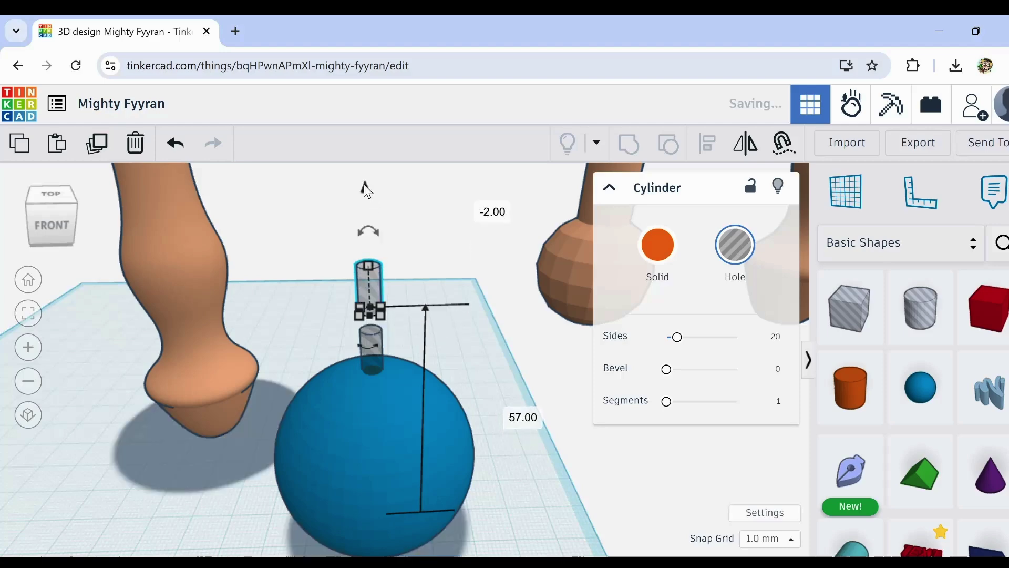
pyautogui.click(137, 149)
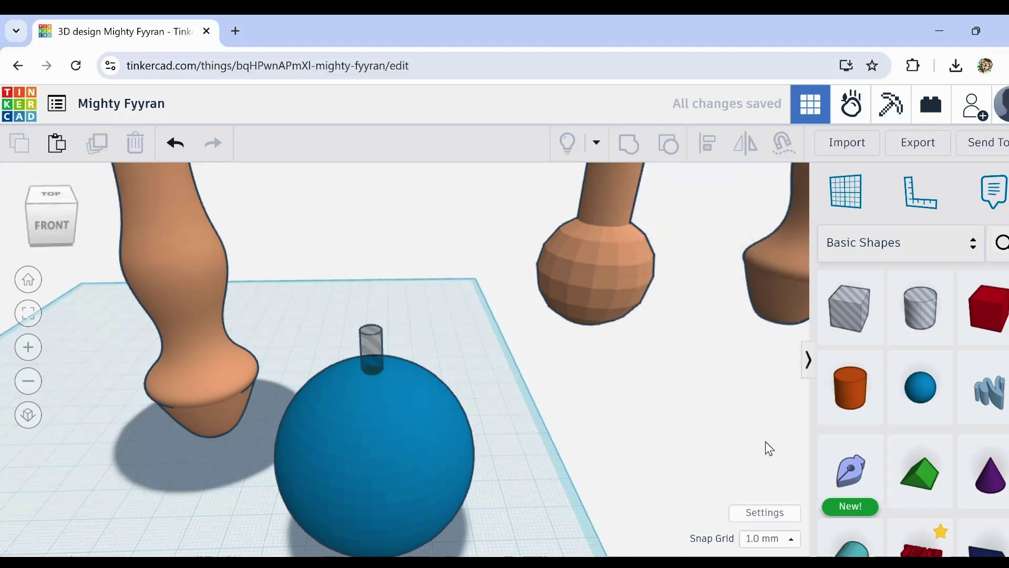
# Step: Add a cone beside the sphere, shrink it to 14 mm, make it a hole and flip it 180° so its tip points down
pyautogui.moveTo(990, 475); pyautogui.dragTo(516, 505)
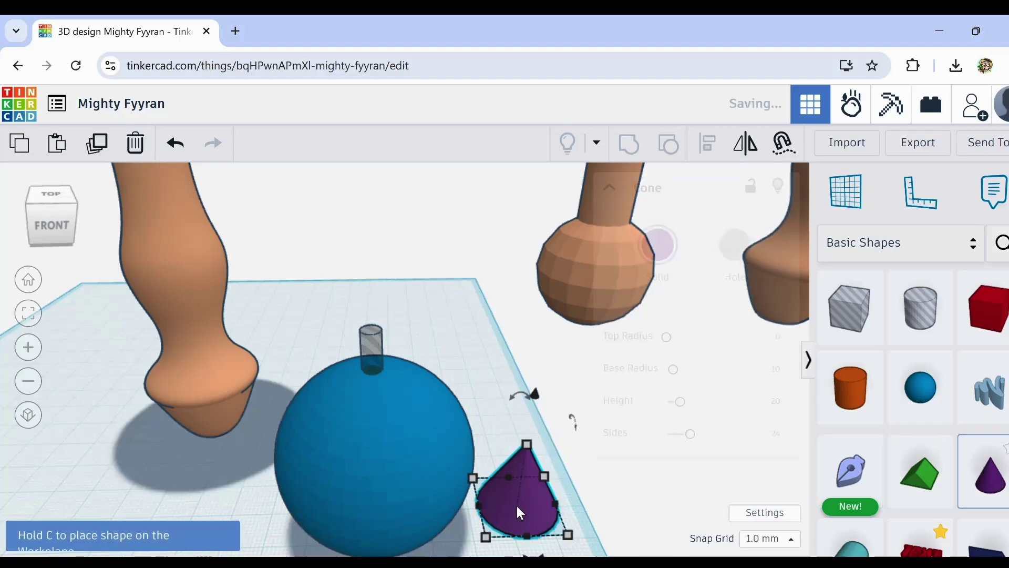
pyautogui.moveTo(604, 526); pyautogui.dragTo(489, 459, button='middle')
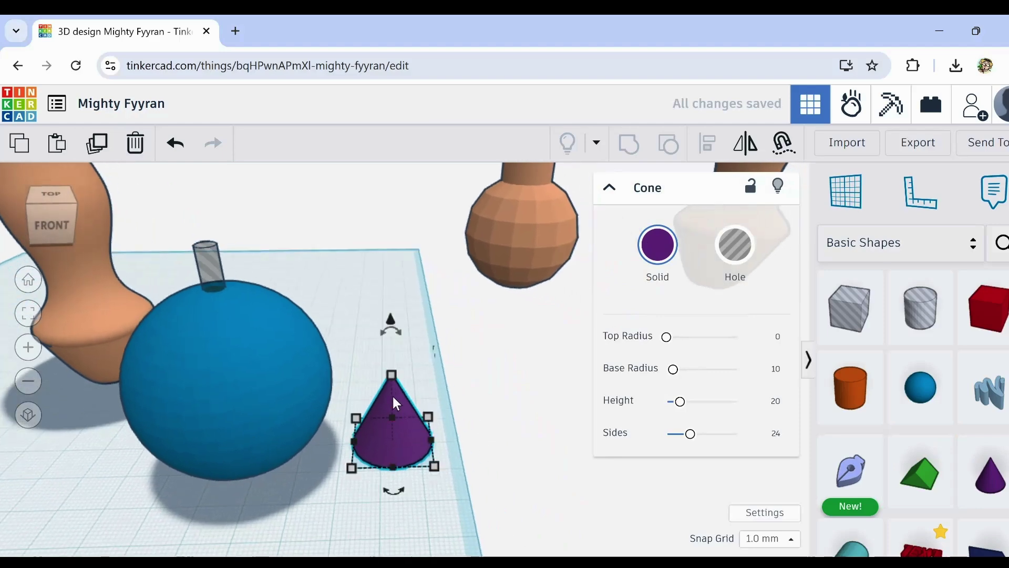
pyautogui.moveTo(393, 377)
pyautogui.moveTo(393, 377); pyautogui.dragTo(394, 395)
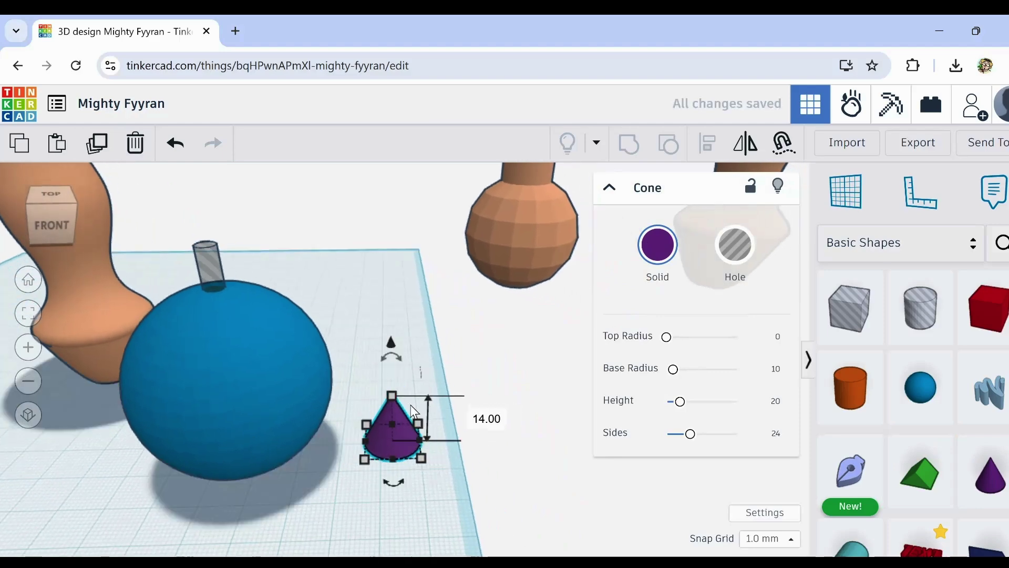
pyautogui.click(735, 245)
pyautogui.moveTo(393, 358); pyautogui.dragTo(399, 440)
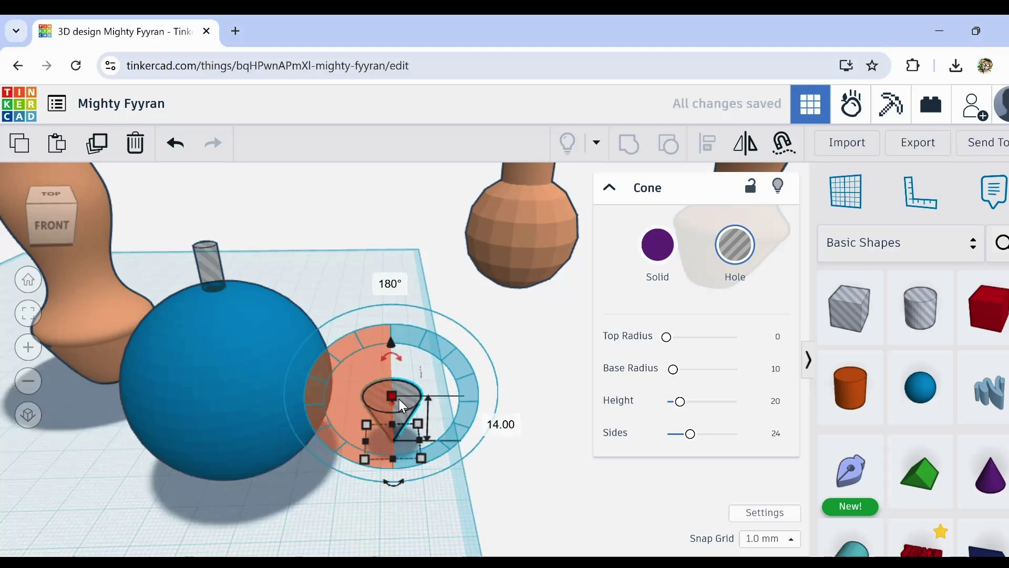
pyautogui.click(329, 497)
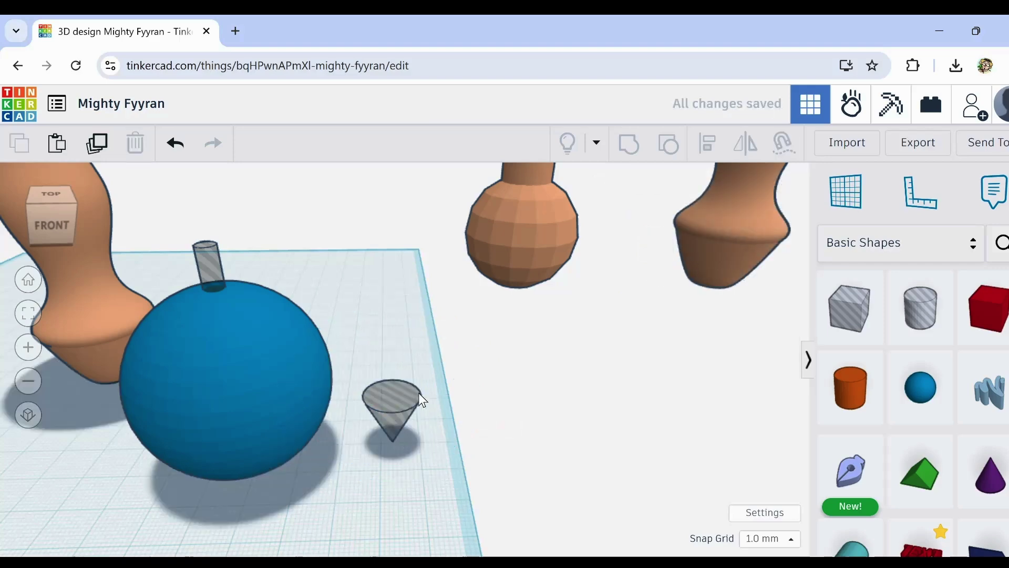
# Step: Try to place the cone hole on top of the sphere with Cruise
pyautogui.click(397, 399)
pyautogui.click(769, 154)
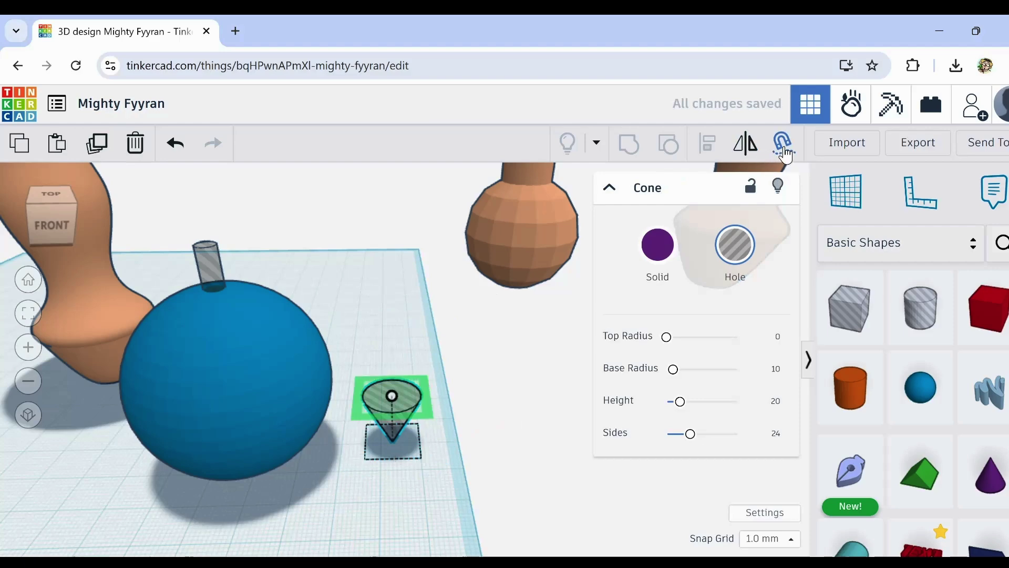
pyautogui.moveTo(393, 397); pyautogui.dragTo(249, 279)
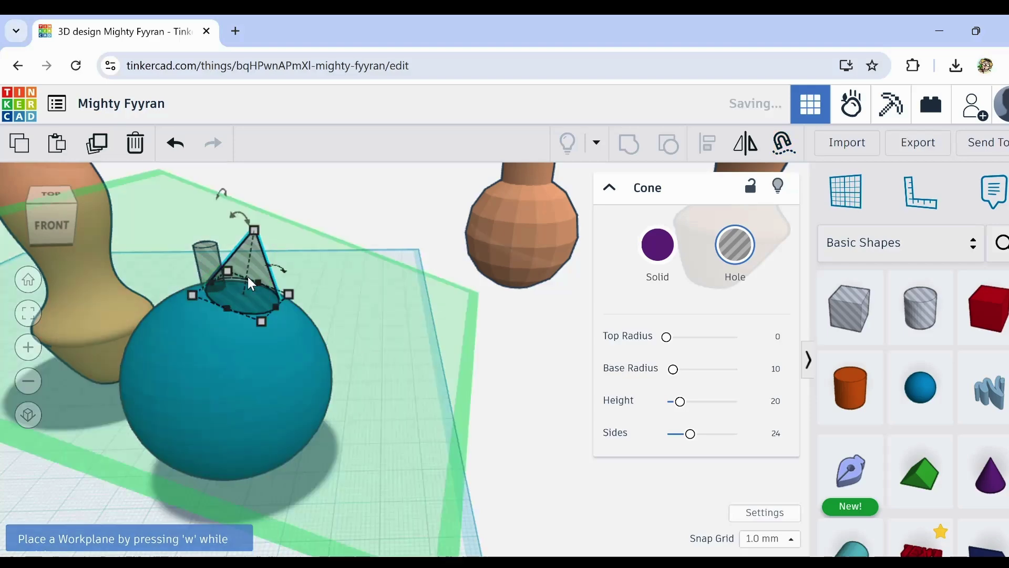
pyautogui.click(245, 225)
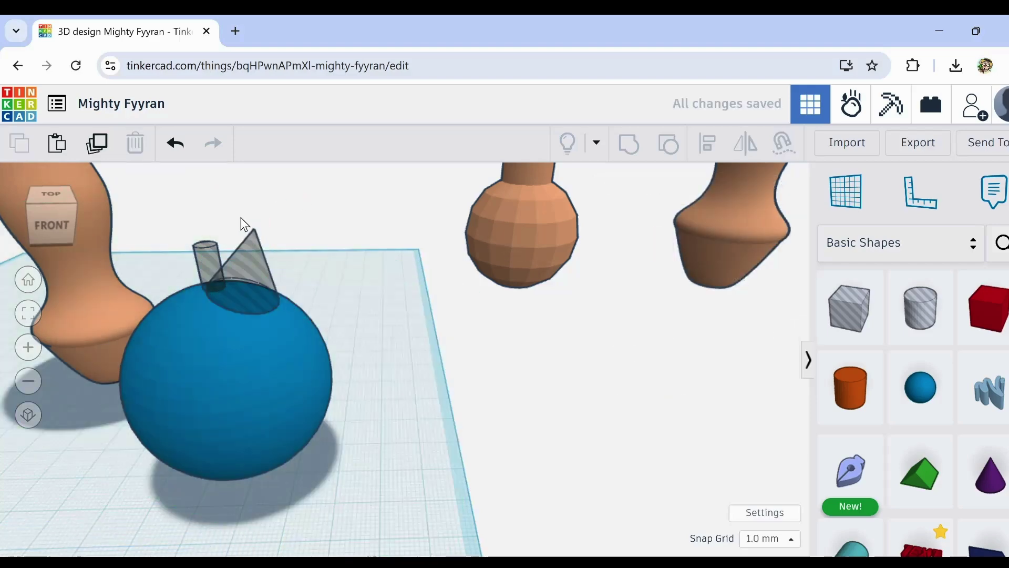
pyautogui.click(176, 150)
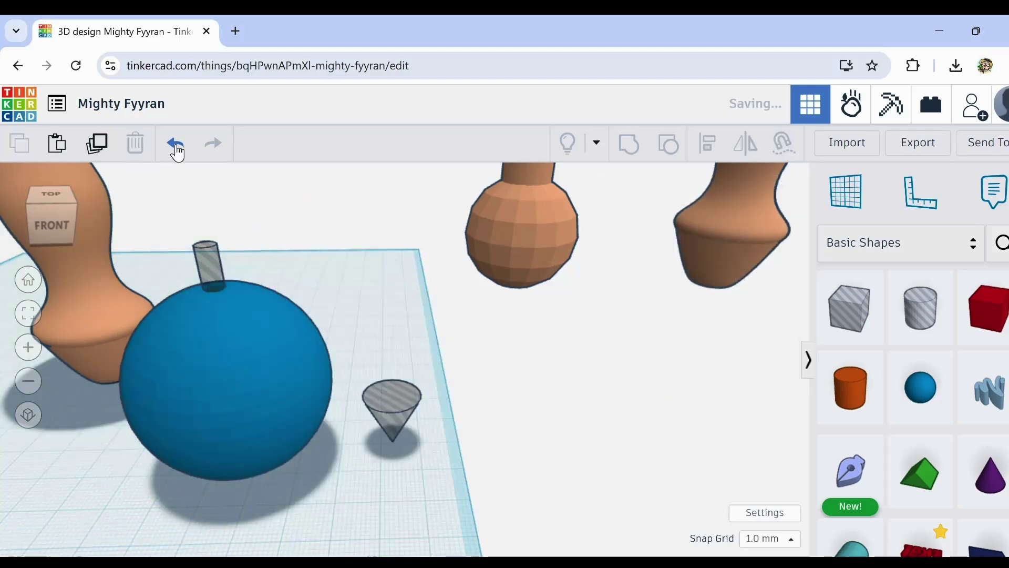
# Step: Raise the inverted cone hole and move it into the sphere's top, around the thin hole cylinder
pyautogui.click(390, 429)
pyautogui.moveTo(400, 358); pyautogui.dragTo(395, 424)
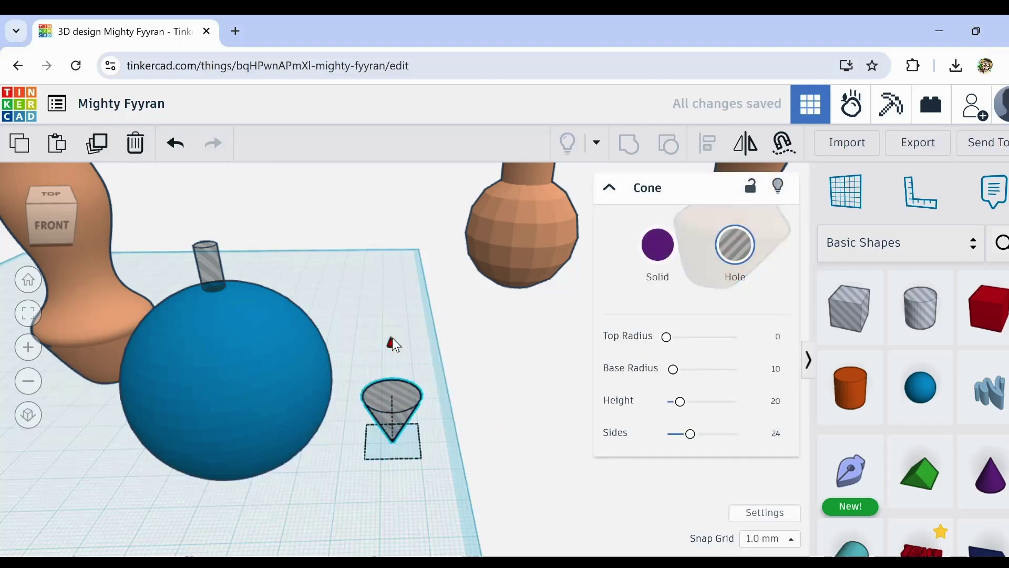
pyautogui.moveTo(392, 338); pyautogui.dragTo(319, 301)
pyautogui.moveTo(319, 301); pyautogui.dragTo(345, 311, button='right')
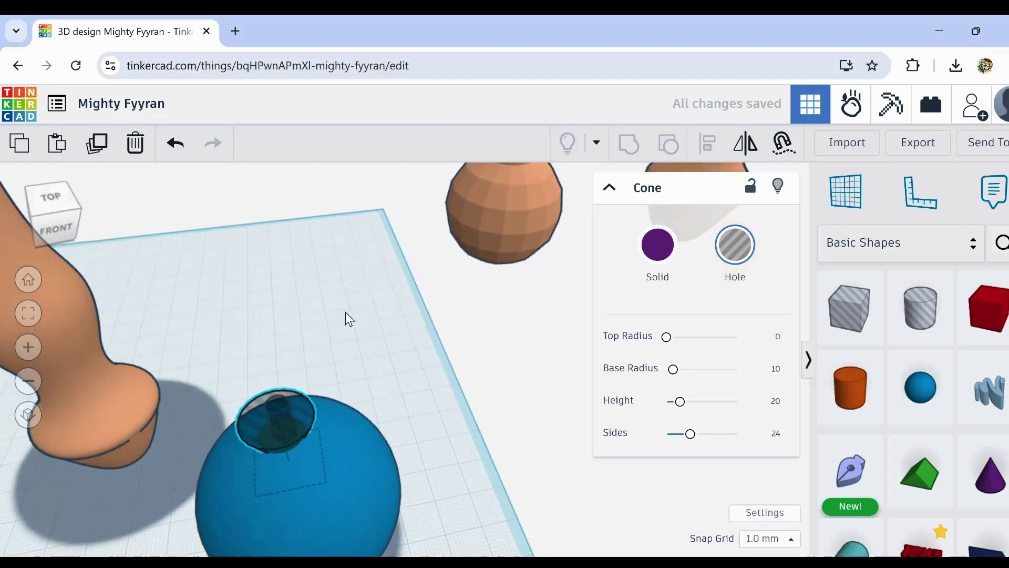
pyautogui.hotkey('ctrl', 'Up')
pyautogui.moveTo(392, 415); pyautogui.dragTo(403, 467, button='right')
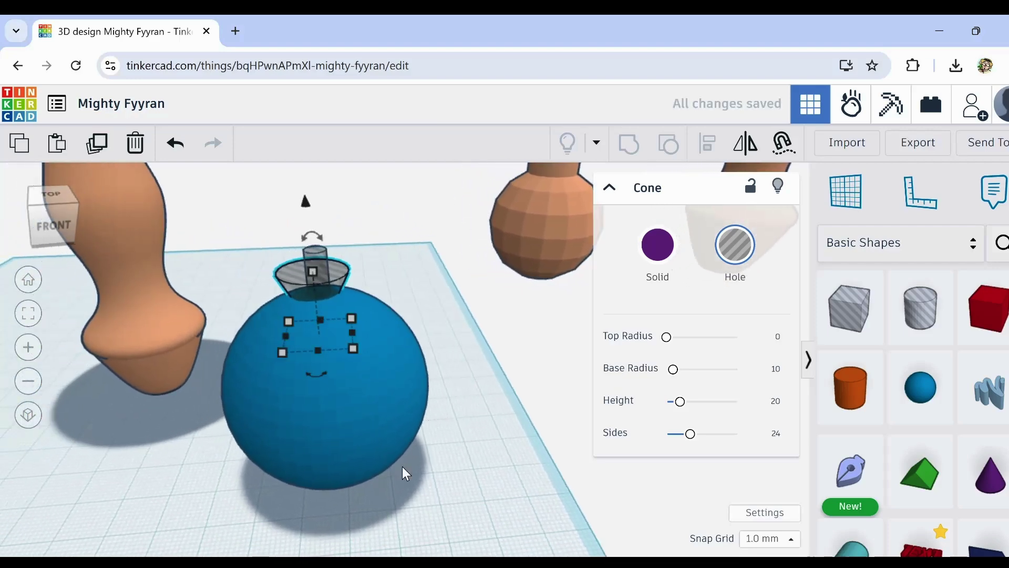
# Step: Align the sphere, hole cylinder and cone hole on their centres in both horizontal directions
pyautogui.moveTo(427, 255); pyautogui.dragTo(279, 491)
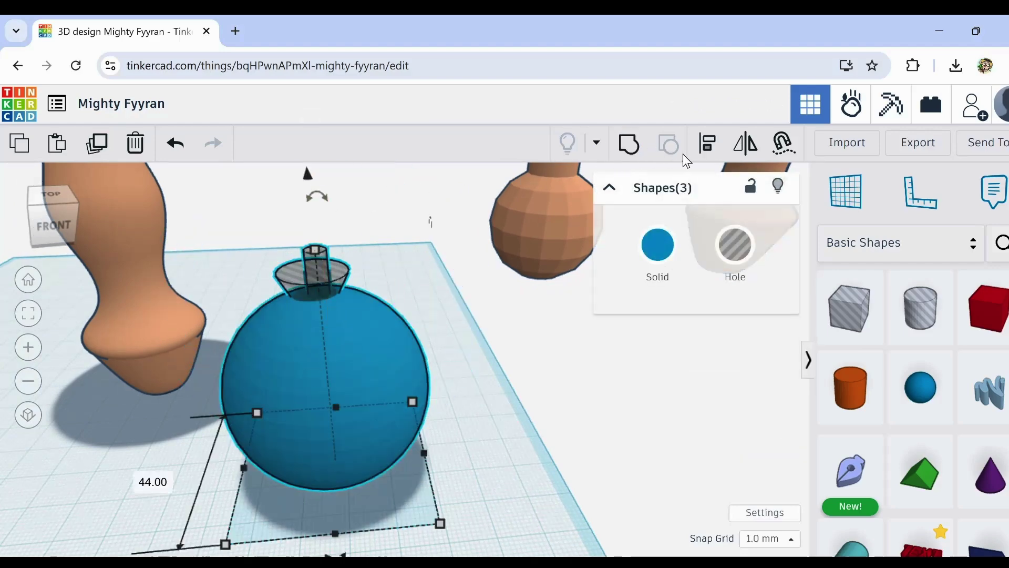
pyautogui.click(699, 150)
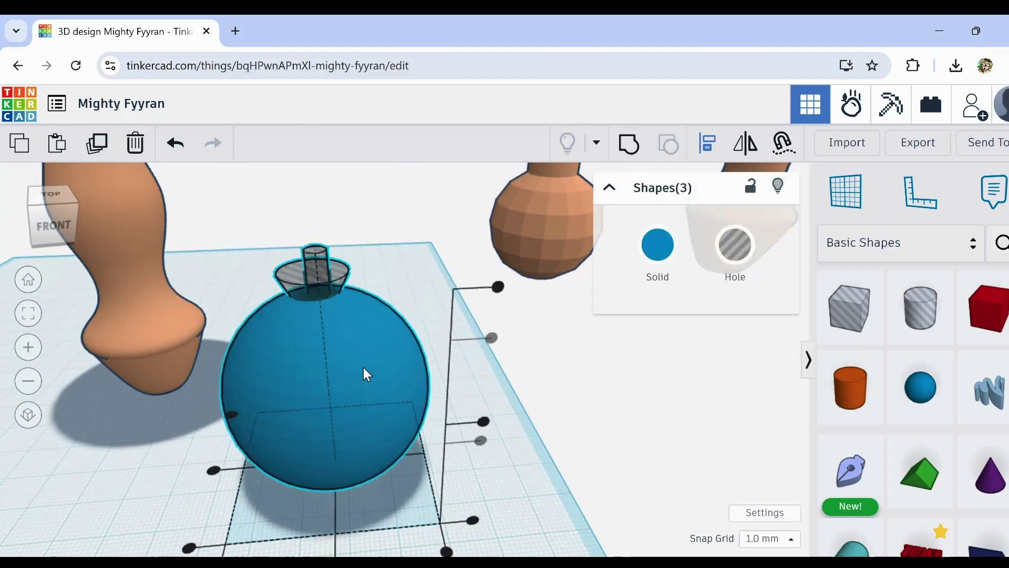
pyautogui.click(213, 471)
pyautogui.moveTo(201, 502); pyautogui.dragTo(190, 466, button='middle')
pyautogui.click(307, 494)
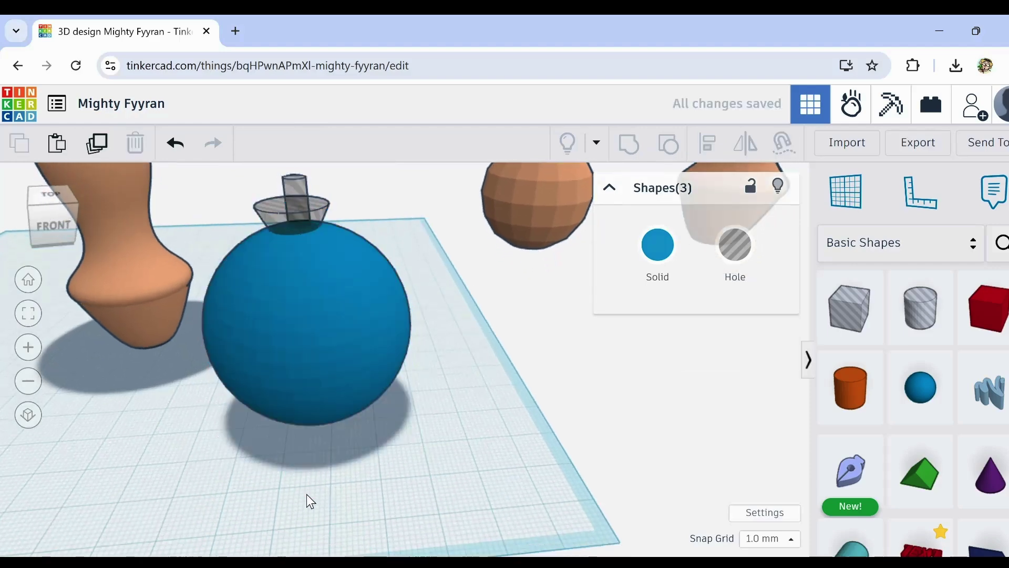
pyautogui.moveTo(373, 451); pyautogui.dragTo(374, 480, button='middle')
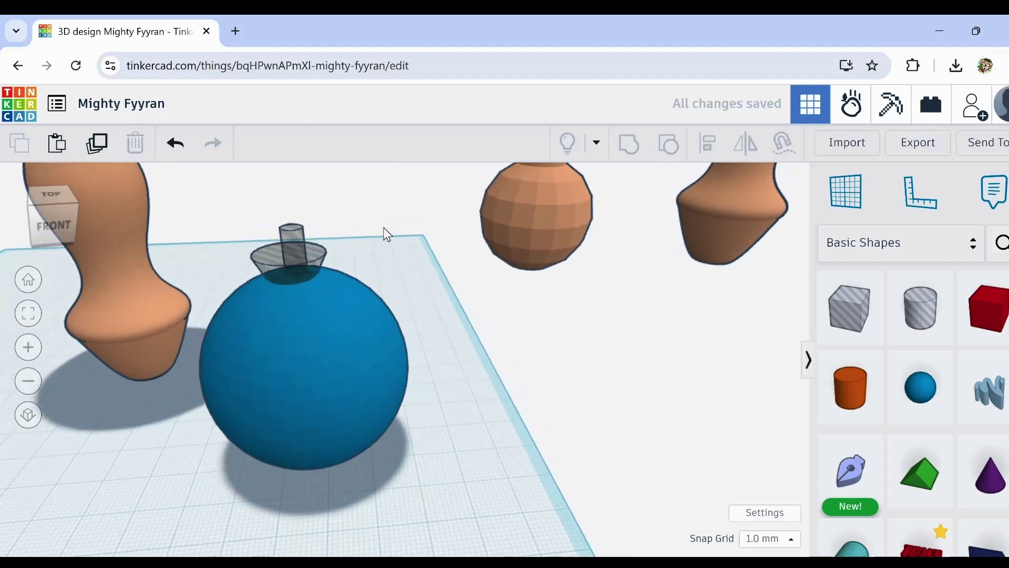
pyautogui.moveTo(387, 234); pyautogui.dragTo(242, 446)
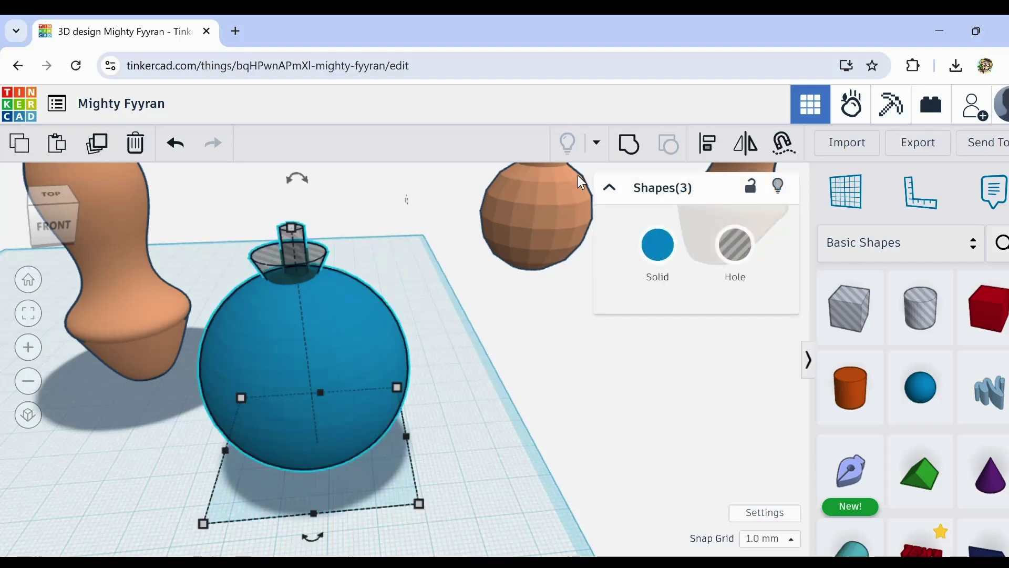
pyautogui.click(707, 150)
pyautogui.click(312, 541)
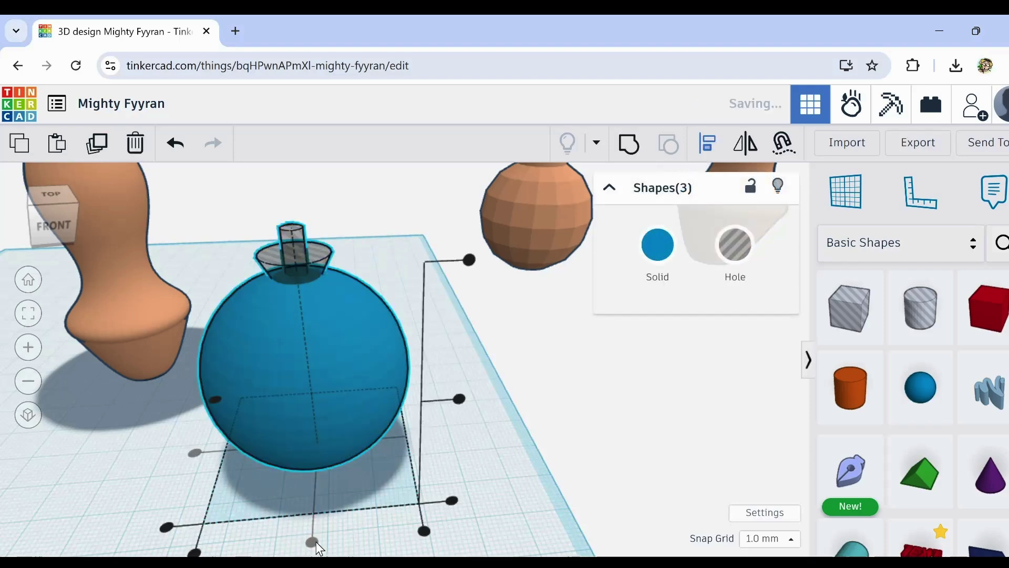
pyautogui.click(522, 512)
# Step: Group the sphere with the hole cylinder and cone hole to cut the bore and its flared opening
pyautogui.moveTo(371, 205); pyautogui.dragTo(292, 393)
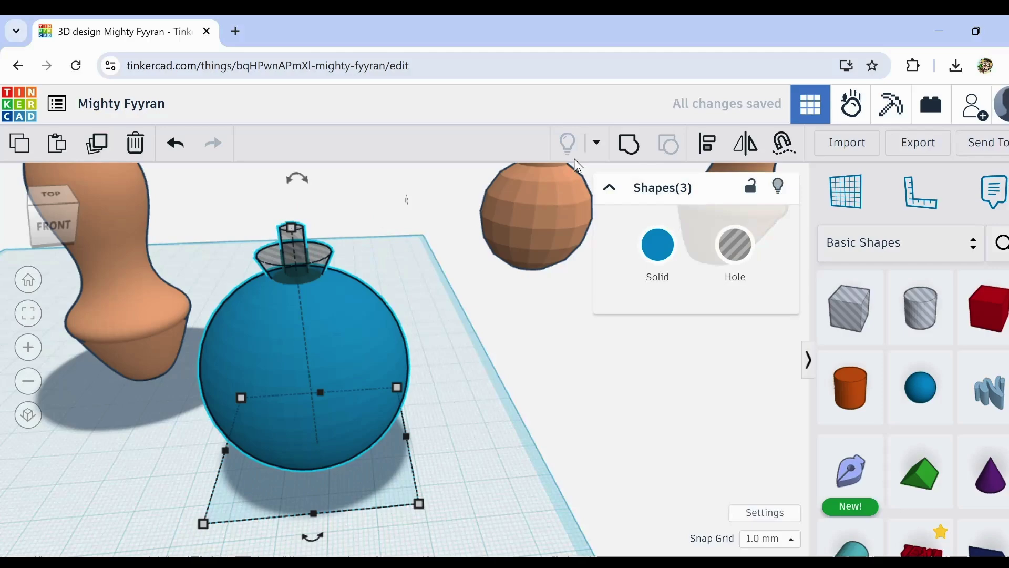
pyautogui.click(629, 147)
pyautogui.scroll(5, 255, 289)
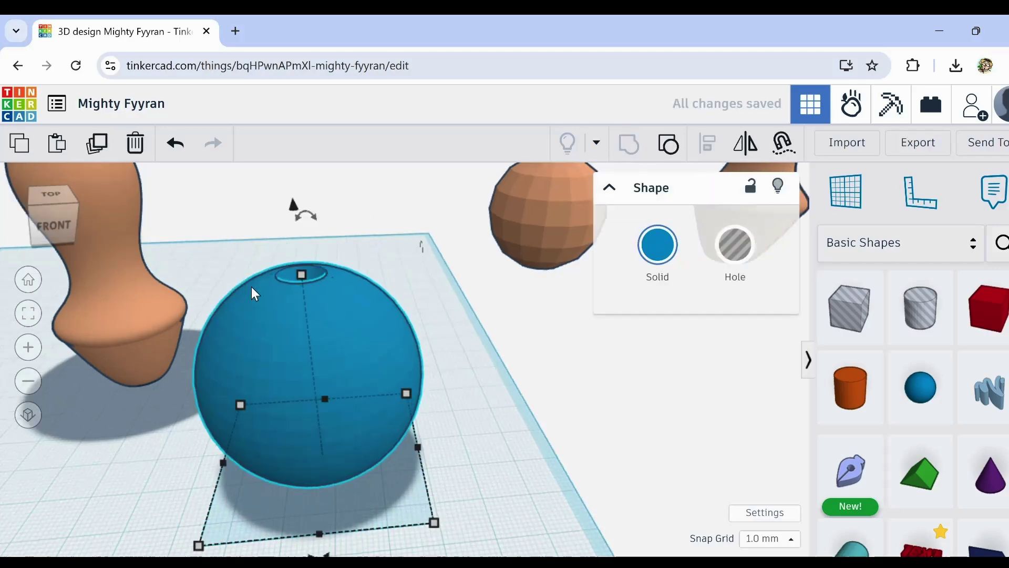
pyautogui.moveTo(281, 317); pyautogui.dragTo(282, 380, button='right')
pyautogui.moveTo(282, 381); pyautogui.dragTo(296, 250, button='middle')
pyautogui.scroll(-3, 310, 305)
pyautogui.moveTo(321, 322)
pyautogui.mouseDown(button='right')
pyautogui.moveTo(340, 258)
pyautogui.moveTo(334, 314)
pyautogui.moveTo(306, 309)
pyautogui.mouseUp(button='right')
pyautogui.scroll(4, 305, 308)
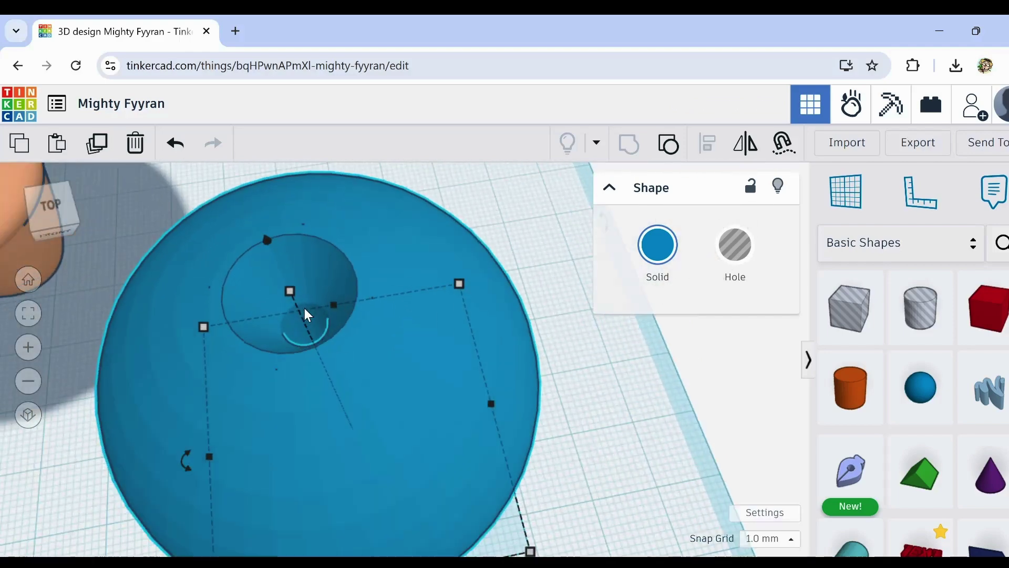
pyautogui.moveTo(371, 434); pyautogui.dragTo(361, 398, button='right')
pyautogui.scroll(-3, 361, 417)
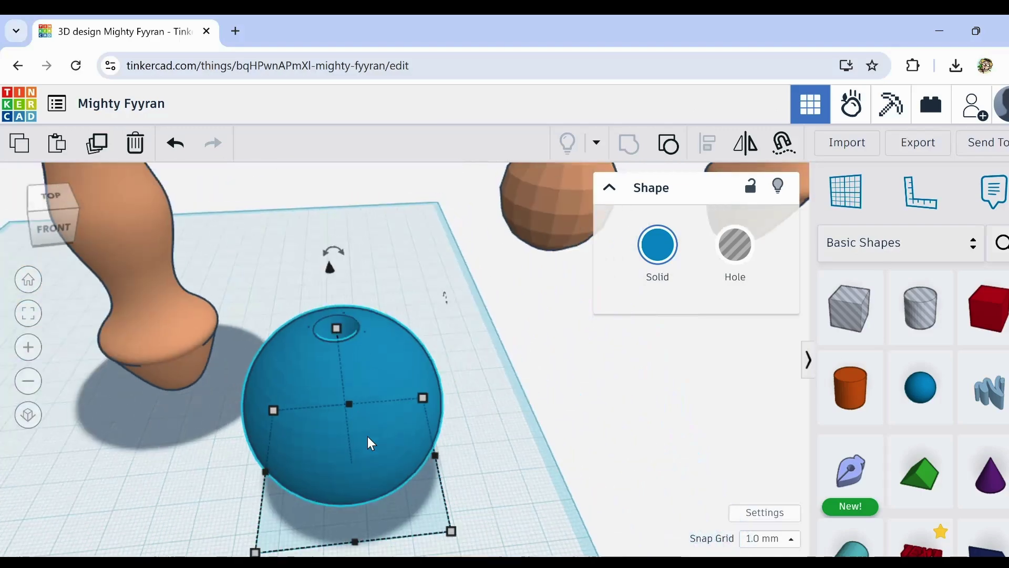
# Step: Place a hole box beneath the sphere, below the workplane, and enlarge it to cover the sphere's footprint
pyautogui.moveTo(371, 442); pyautogui.dragTo(356, 367, button='middle')
pyautogui.moveTo(356, 374); pyautogui.dragTo(347, 421, button='right')
pyautogui.moveTo(850, 308); pyautogui.dragTo(335, 364)
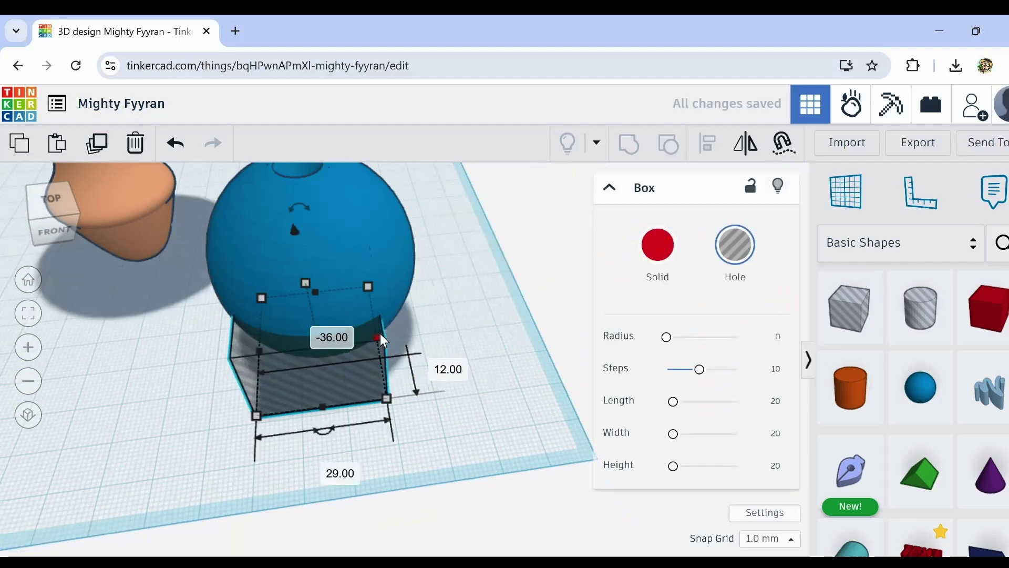
pyautogui.moveTo(378, 336); pyautogui.dragTo(325, 380)
# Step: Lower the sphere slightly into the hole box and group the two to flatten the sphere's underside
pyautogui.click(361, 239)
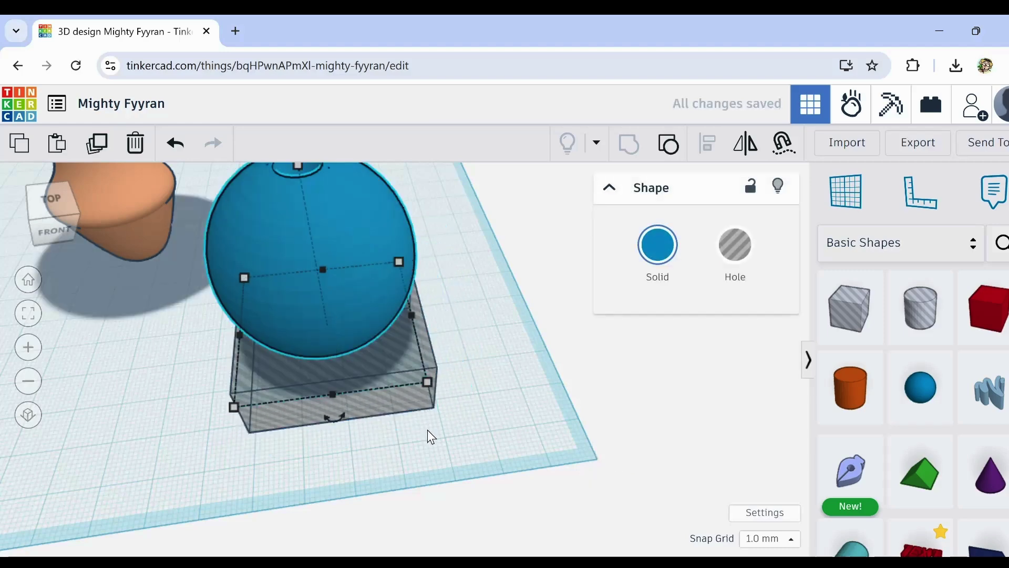
pyautogui.moveTo(427, 430); pyautogui.dragTo(388, 316, button='right')
pyautogui.scroll(3, 342, 507)
pyautogui.scroll(1, 349, 531)
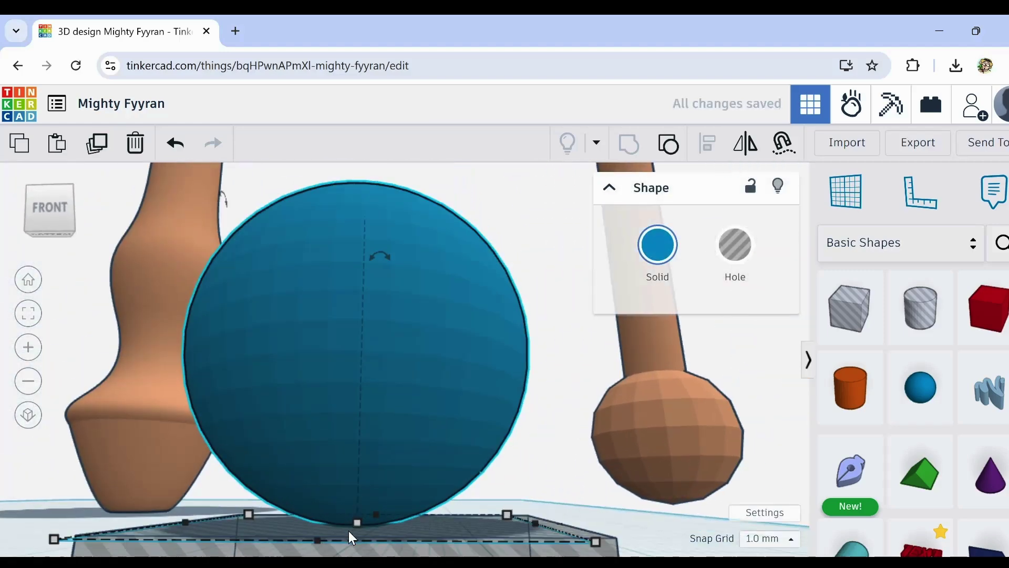
pyautogui.hotkey('ctrl', 'Up')
pyautogui.hotkey('ctrl', 'Down')
pyautogui.hotkey('ctrl', 'Down')
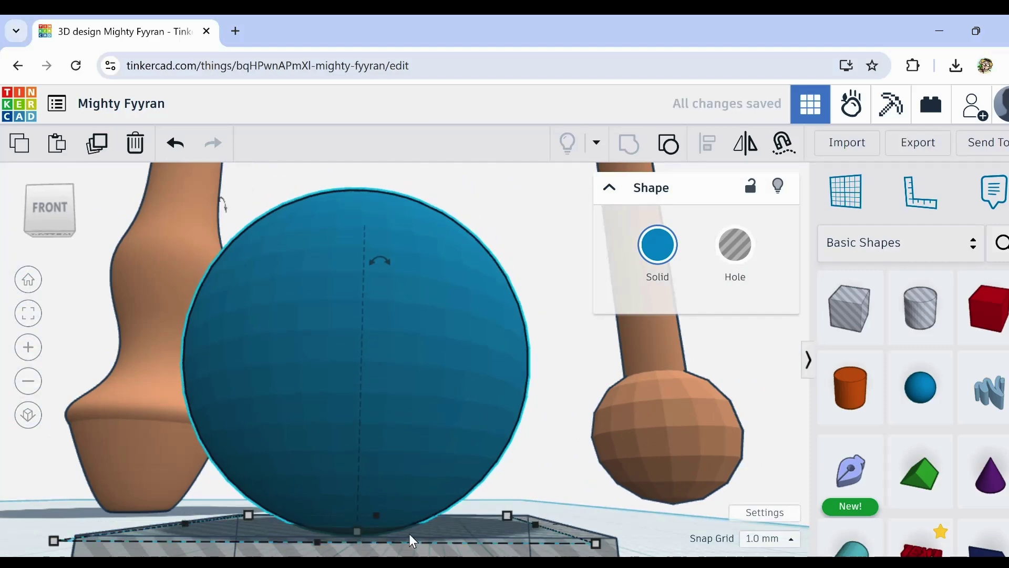
pyautogui.scroll(-3, 409, 534)
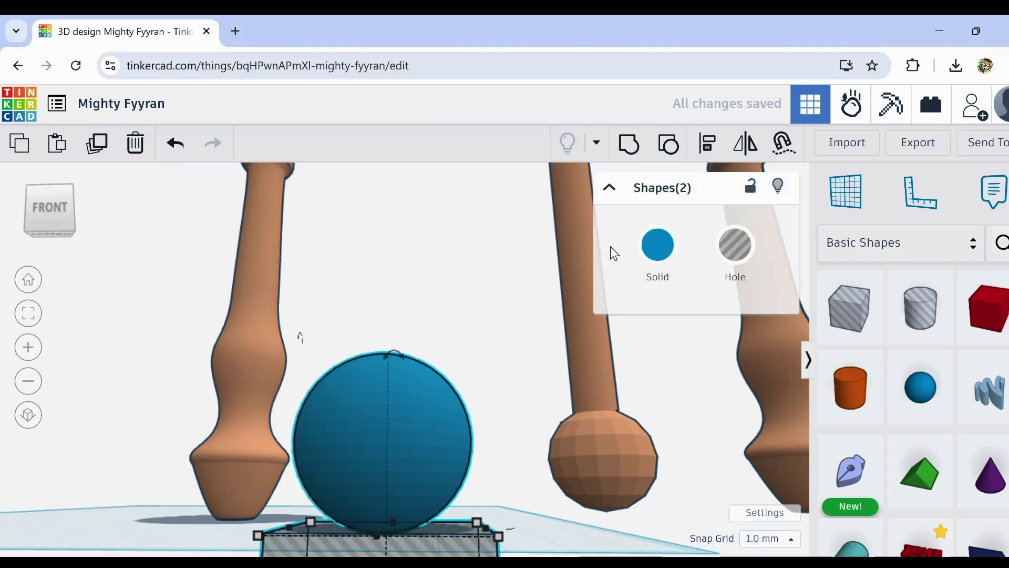
pyautogui.click(632, 157)
# Step: Move the flattened sphere to the other side of the smaller goblet's foot
pyautogui.scroll(3, 392, 526)
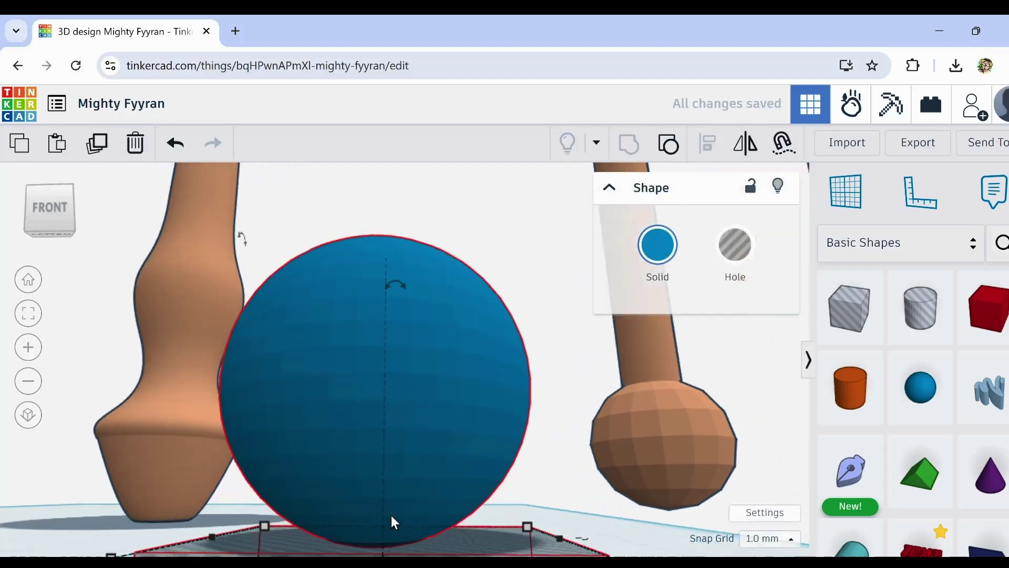
pyautogui.moveTo(369, 518); pyautogui.dragTo(347, 482, button='right')
pyautogui.moveTo(337, 480); pyautogui.dragTo(210, 471)
pyautogui.moveTo(329, 450); pyautogui.dragTo(325, 476, button='right')
pyautogui.moveTo(322, 470); pyautogui.dragTo(362, 449, button='middle')
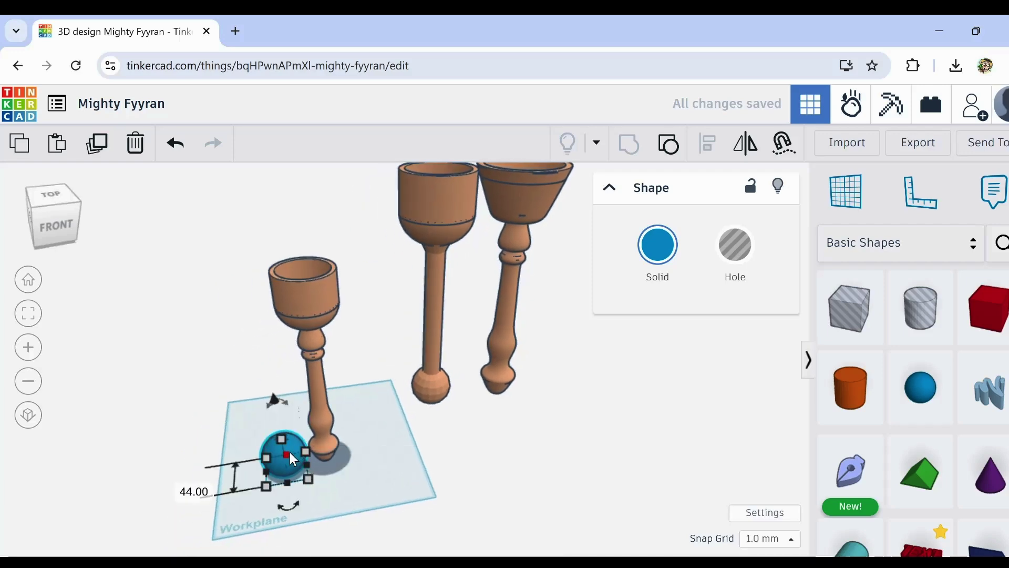
pyautogui.moveTo(298, 469); pyautogui.dragTo(288, 461)
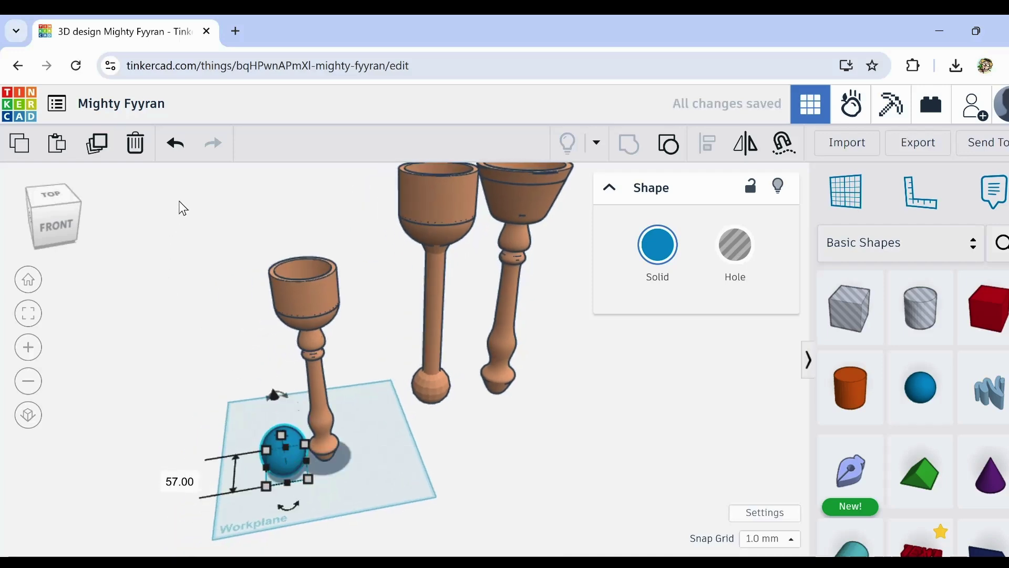
pyautogui.click(176, 143)
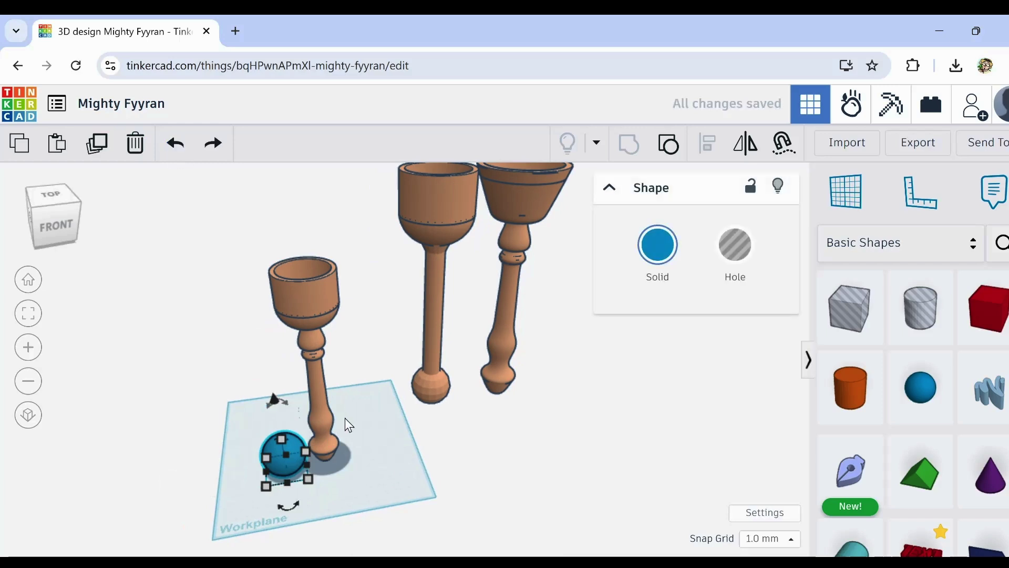
# Step: Select the smaller goblet's bowl and stem together and rotate them 180° so the goblet stands upside down
pyautogui.click(305, 292)
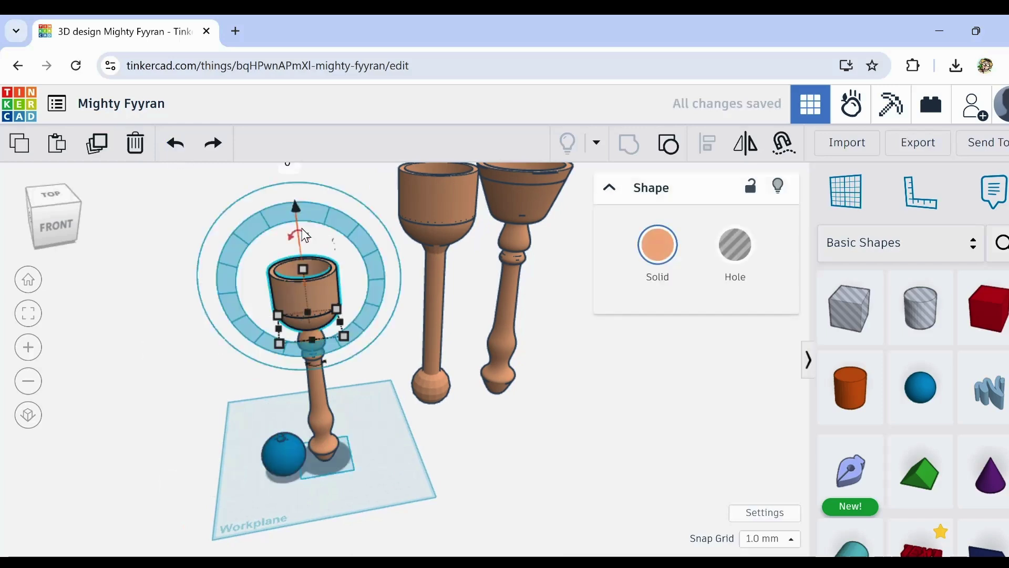
pyautogui.click(244, 254)
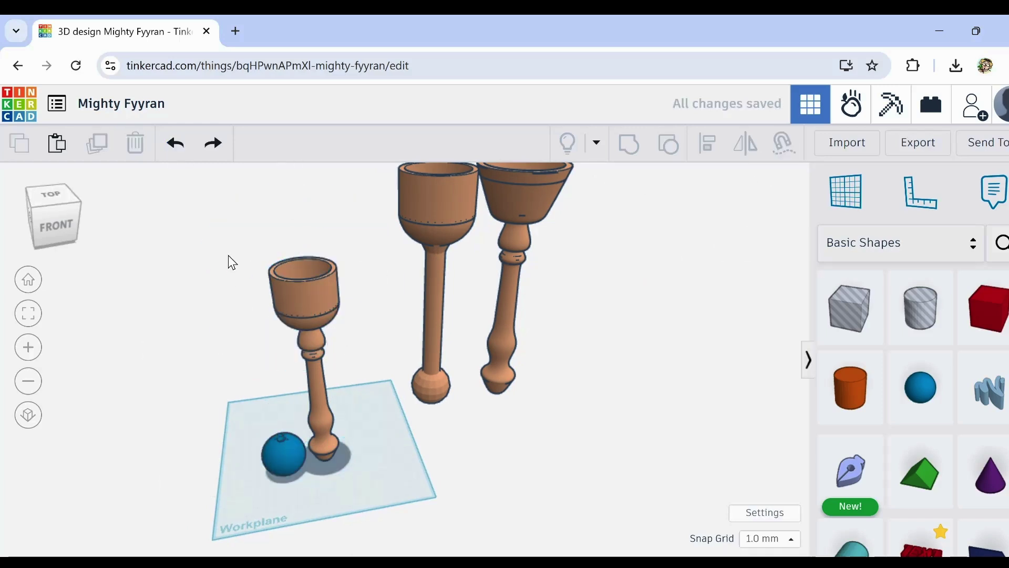
pyautogui.moveTo(243, 248); pyautogui.dragTo(331, 357)
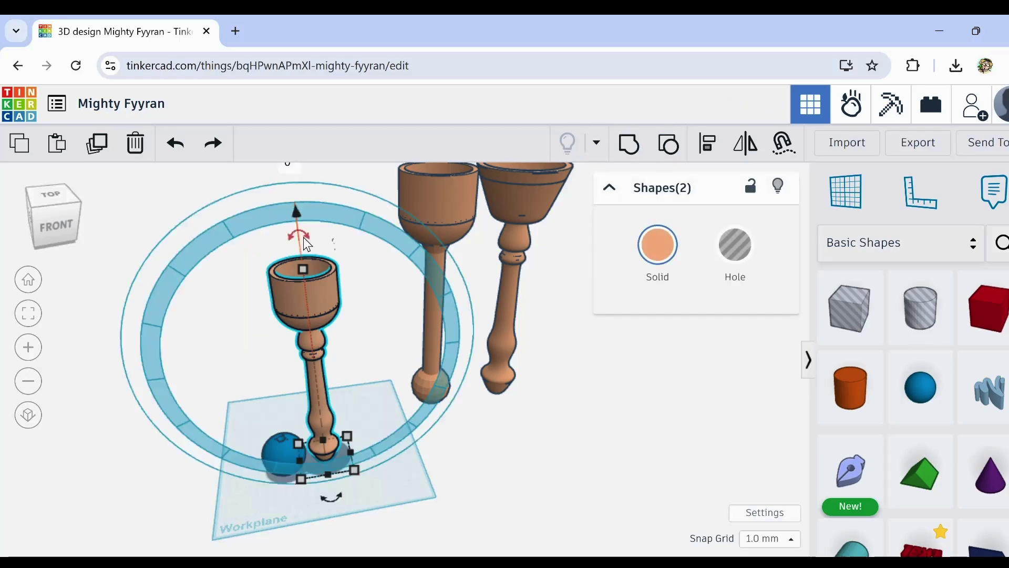
pyautogui.moveTo(298, 235); pyautogui.dragTo(327, 401)
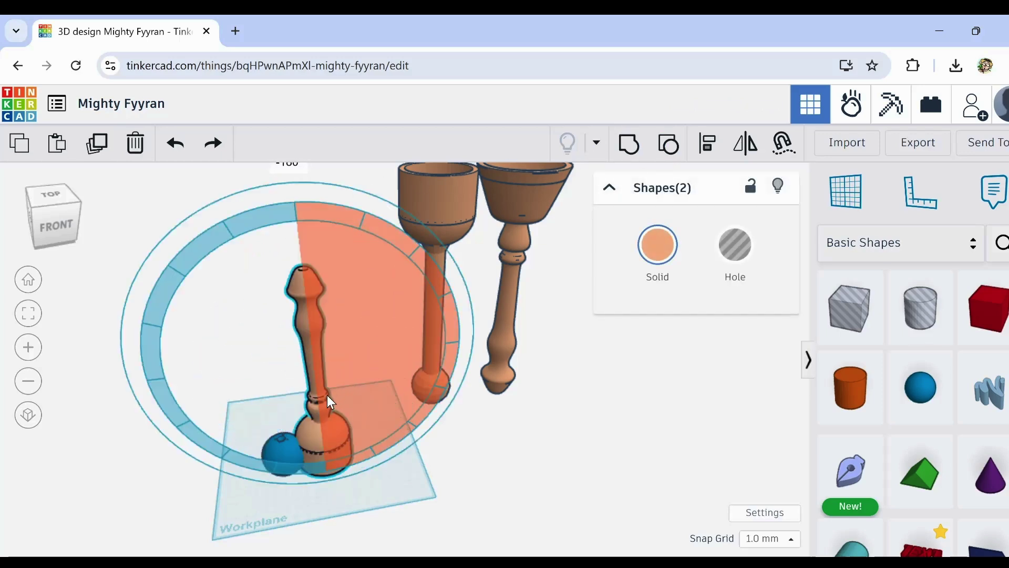
# Step: Move the upside-down smaller goblet sideways about 20 mm so it stands clear of the flattened sphere
pyautogui.press('Right')
pyautogui.press('Right')
pyautogui.press('Right')
pyautogui.press('Right')
pyautogui.press('Right')
pyautogui.press('Right')
pyautogui.press('Right')
pyautogui.press('Right')
pyautogui.press('Right')
pyautogui.press('Right')
pyautogui.press('Right')
pyautogui.press('Right')
pyautogui.press('Right')
pyautogui.press('Right')
pyautogui.press('Right')
pyautogui.press('Right')
pyautogui.press('Right')
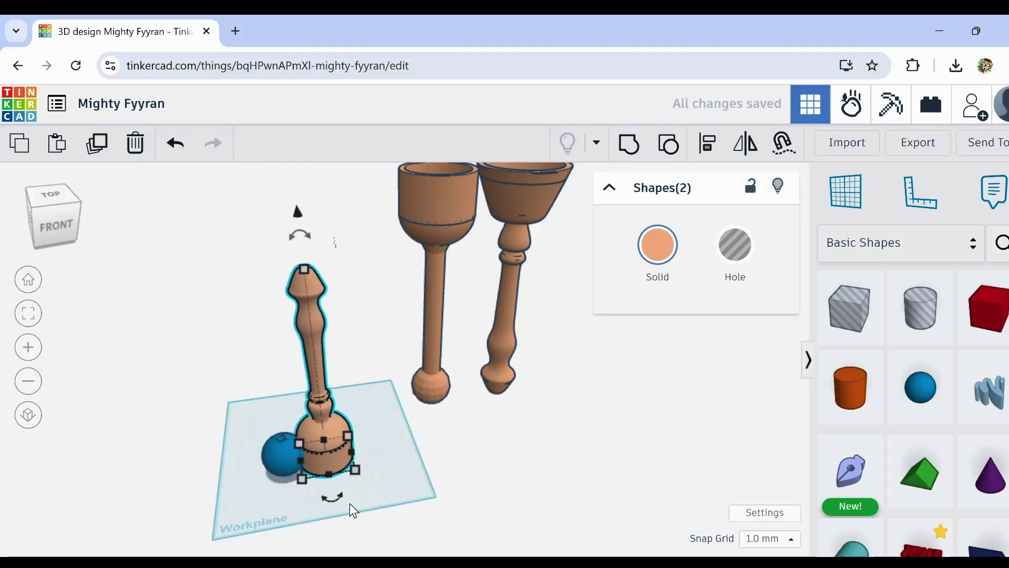
pyautogui.press('Right')
pyautogui.press('Right')
pyautogui.press('Right')
# Step: Examine how the flattened sphere and the upside-down goblet's bowl and stem sit on the workplane, up close and from farther back
pyautogui.click(297, 468)
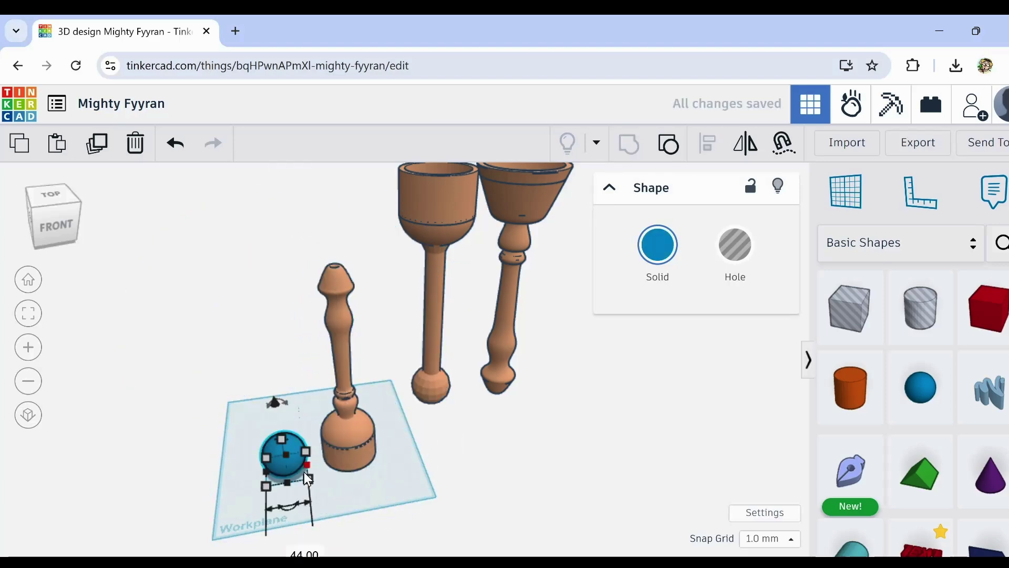
pyautogui.scroll(10, 356, 476)
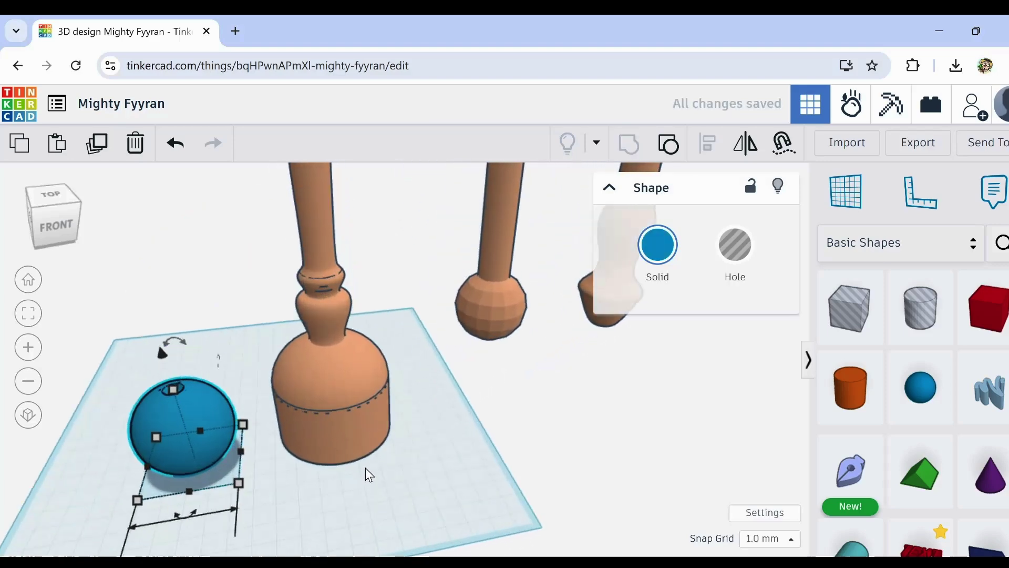
pyautogui.moveTo(350, 495); pyautogui.dragTo(334, 372, button='right')
pyautogui.scroll(-6, 330, 367)
pyautogui.click(325, 359)
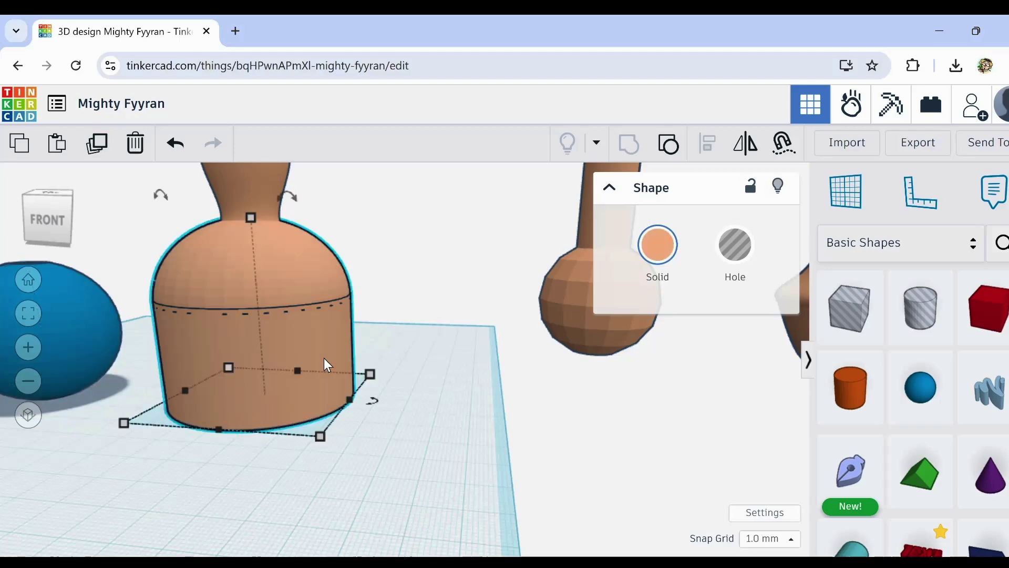
pyautogui.scroll(-5, 326, 363)
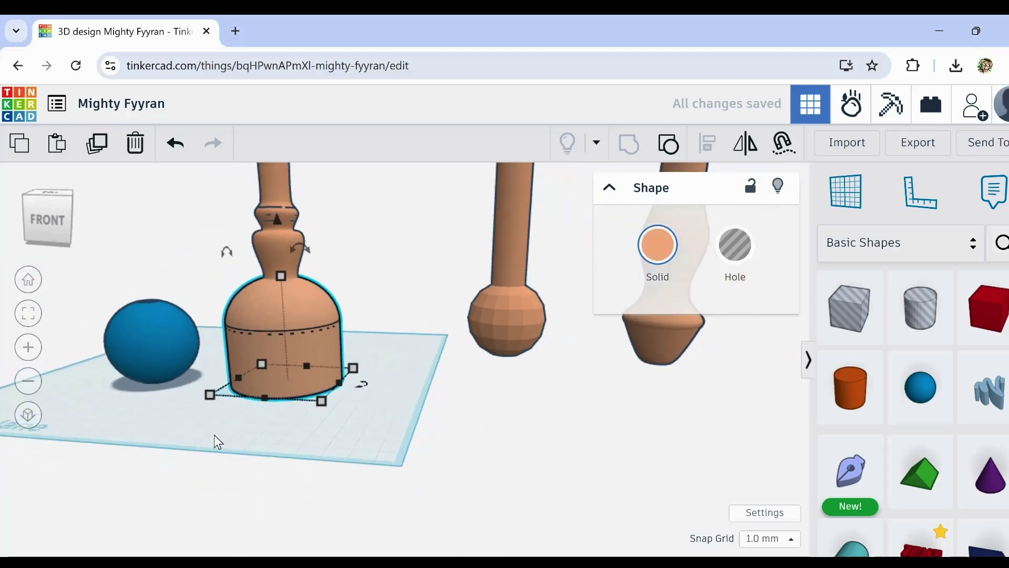
pyautogui.click(231, 443)
pyautogui.moveTo(243, 440); pyautogui.dragTo(198, 442, button='right')
pyautogui.moveTo(199, 442); pyautogui.dragTo(273, 480, button='middle')
pyautogui.scroll(-5, 257, 435)
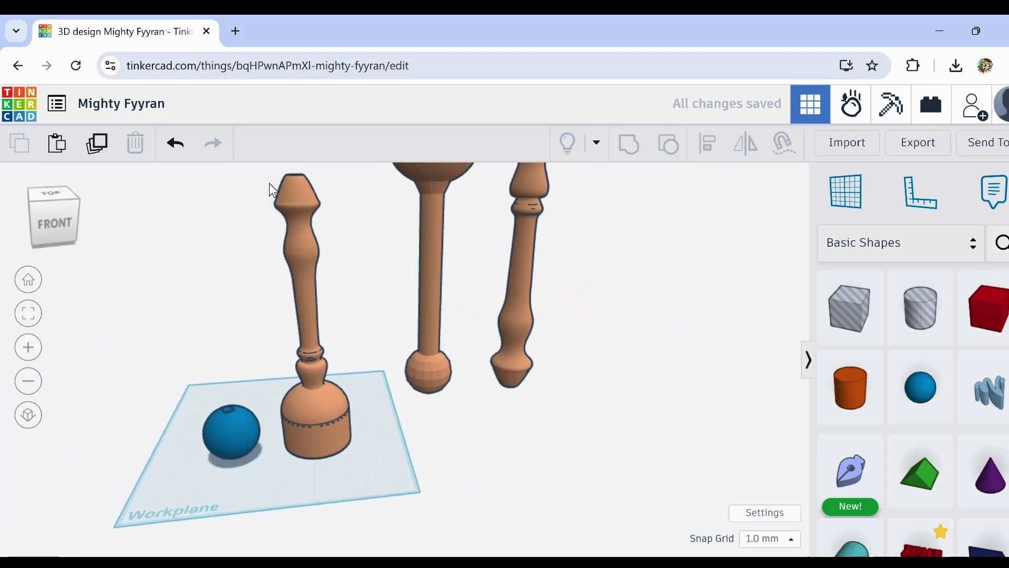
pyautogui.moveTo(269, 183); pyautogui.dragTo(336, 426)
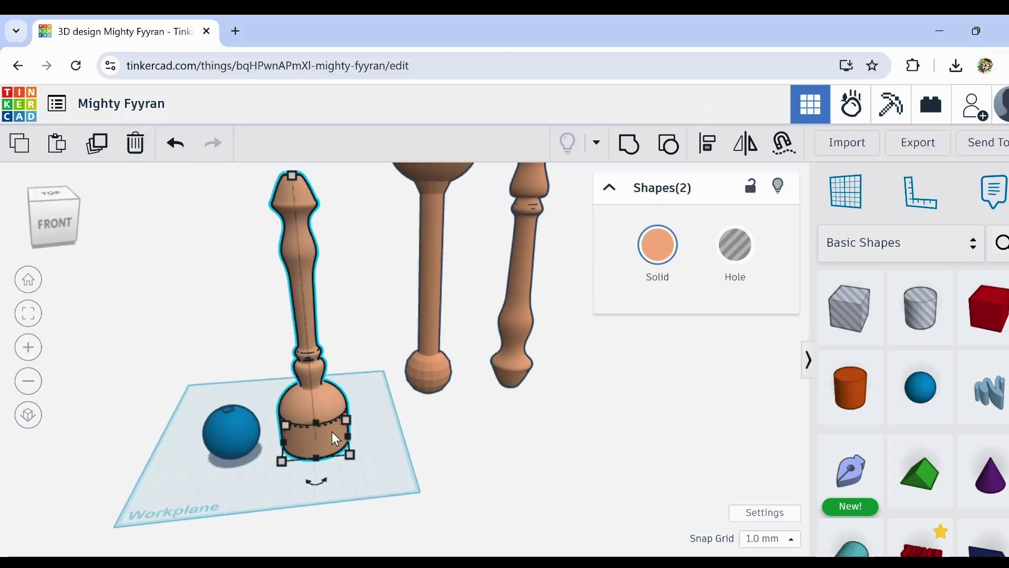
pyautogui.click(221, 480)
pyautogui.scroll(-2, 221, 480)
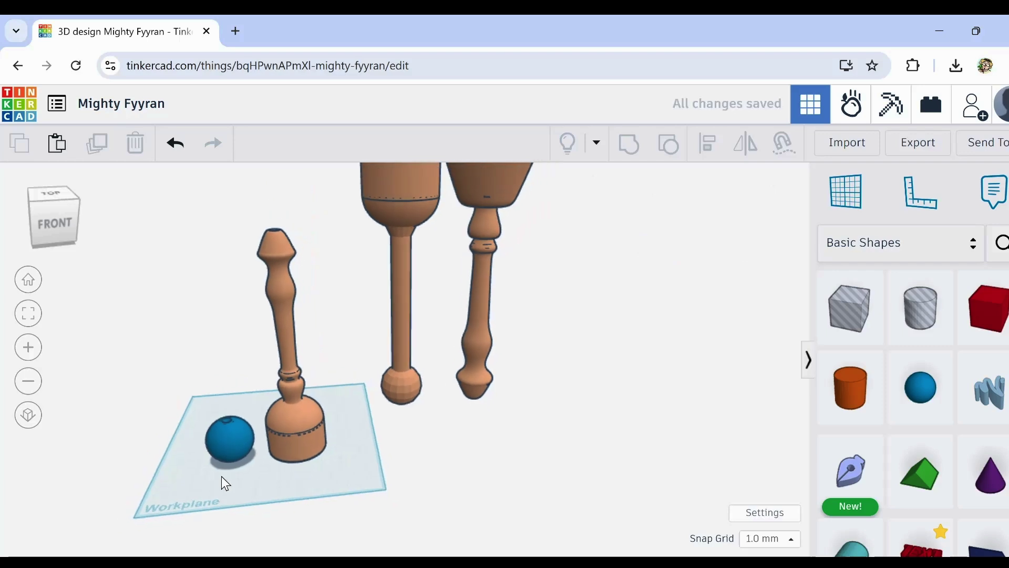
pyautogui.moveTo(221, 480); pyautogui.dragTo(270, 478, button='middle')
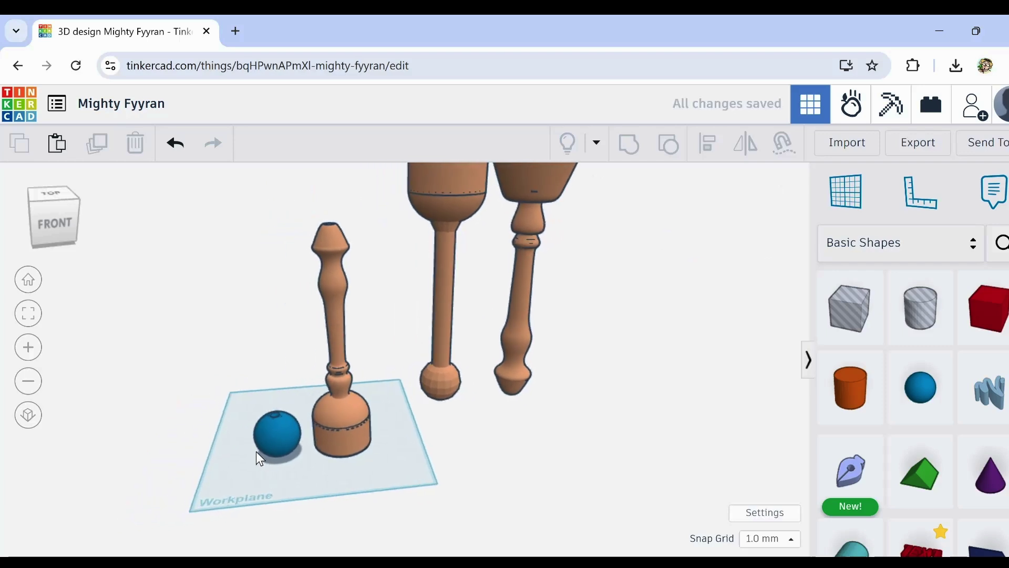